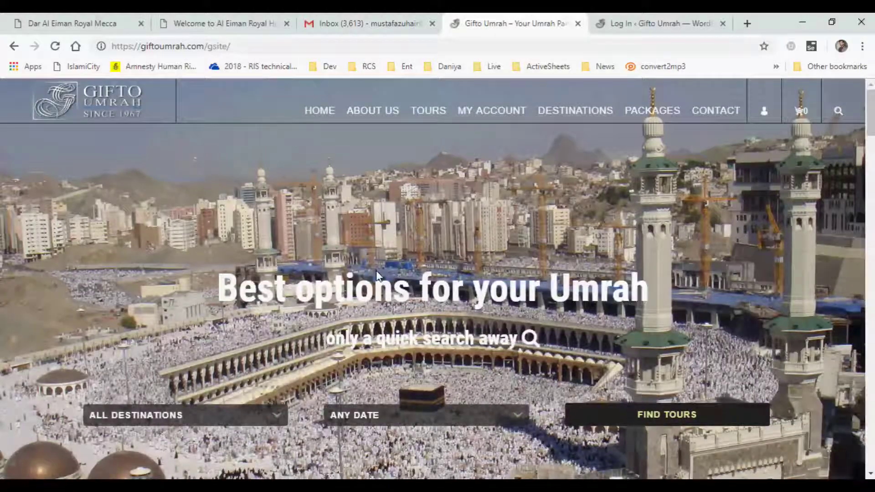
- Reload the Gifto Umrah homepage and scroll through it
left_click(243, 48)
key("Return")
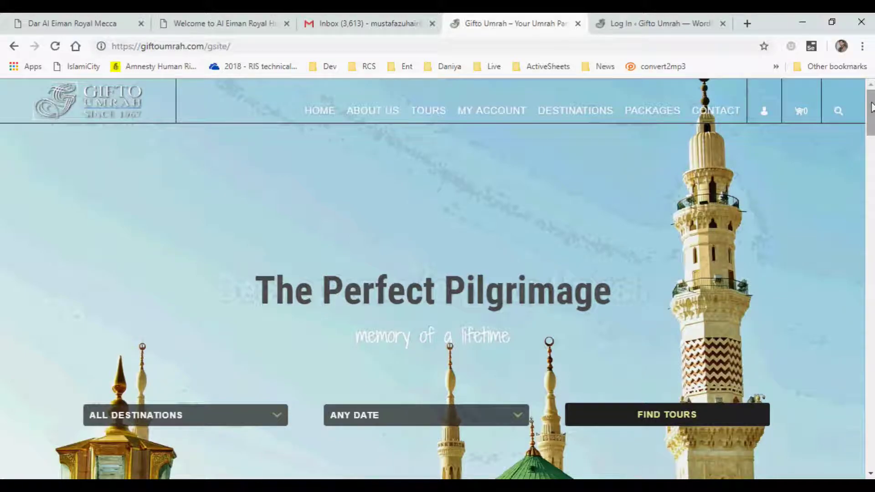
left_click_drag(872, 108, 872, 184)
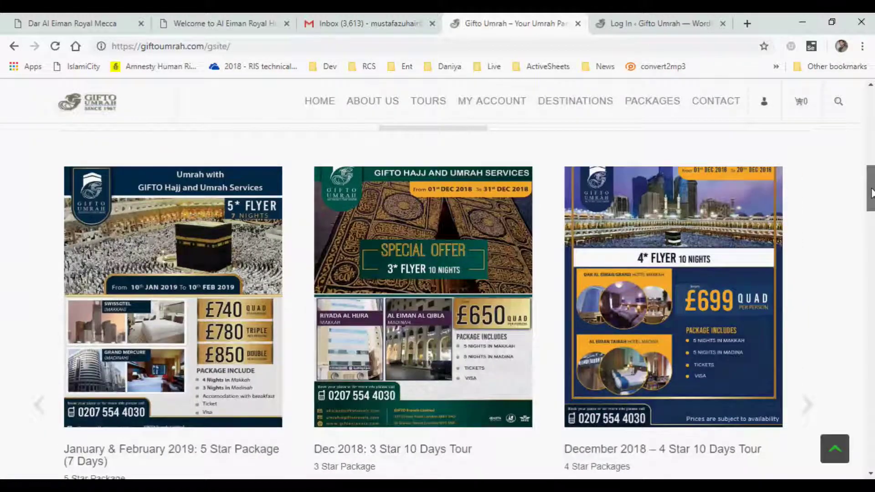
scroll(871, 197, "down", 1)
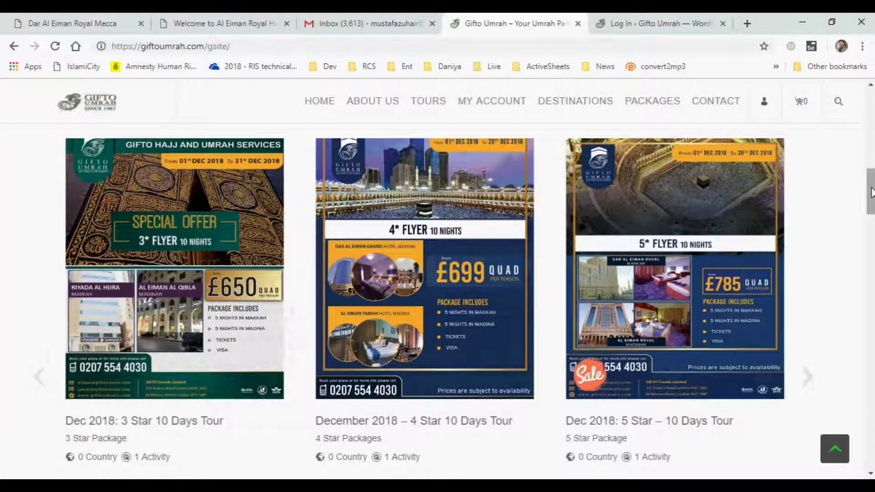
left_click_drag(871, 197, 868, 91)
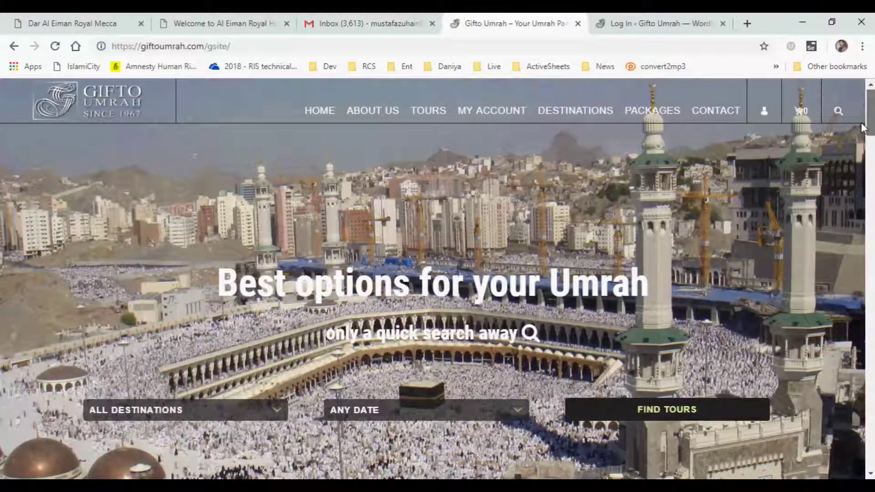
- Go to the site's /gsite/wp-admin address and log in to the admin area
left_click(230, 47)
key("ctrl+c")
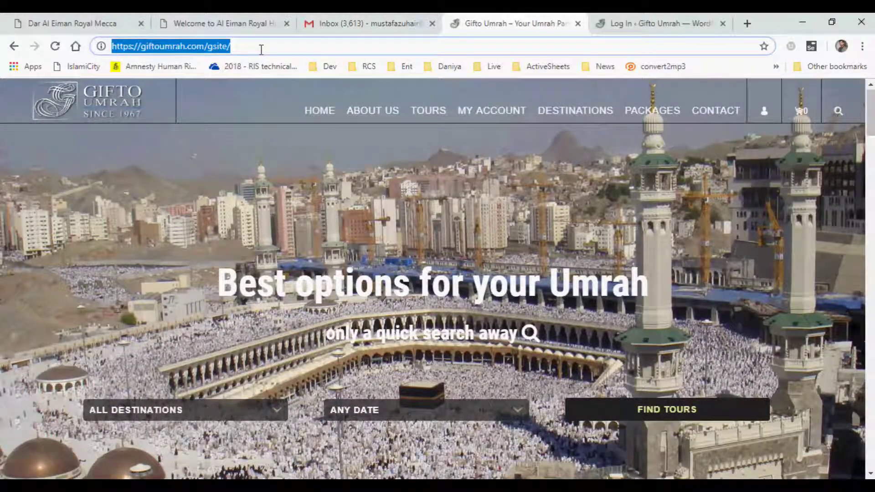
left_click(652, 23)
left_click(327, 40)
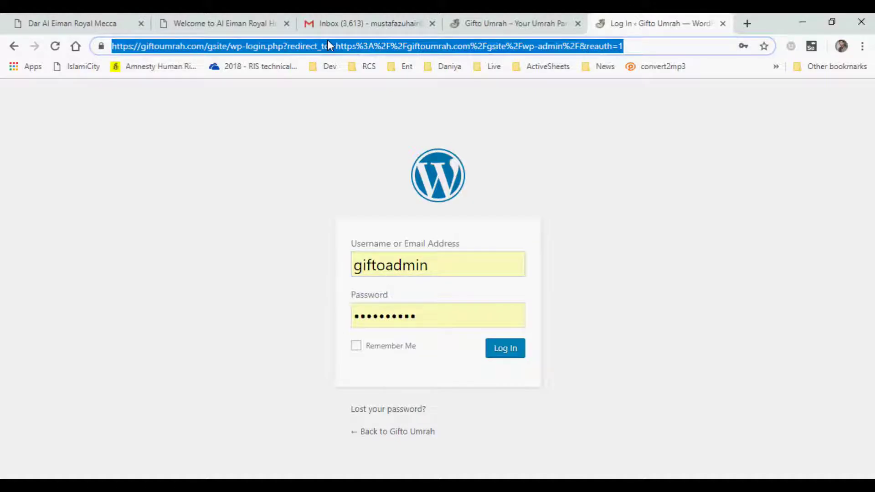
key("ctrl+v")
type("wp")
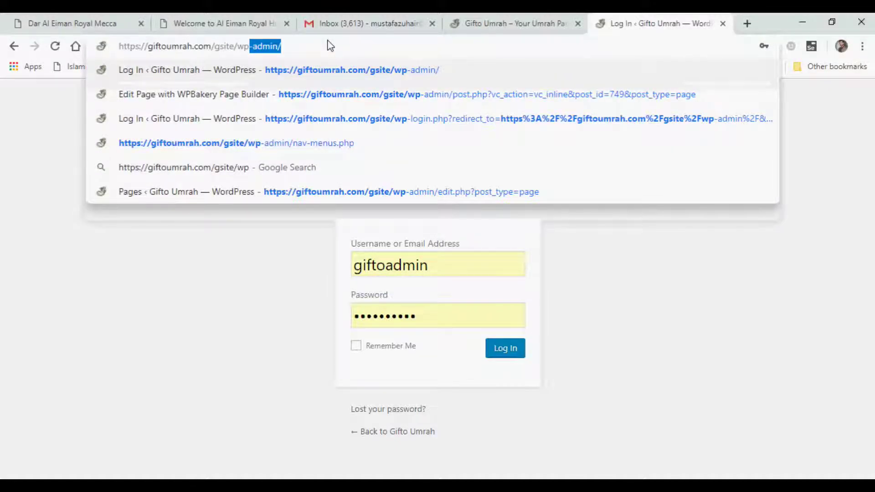
key("Return")
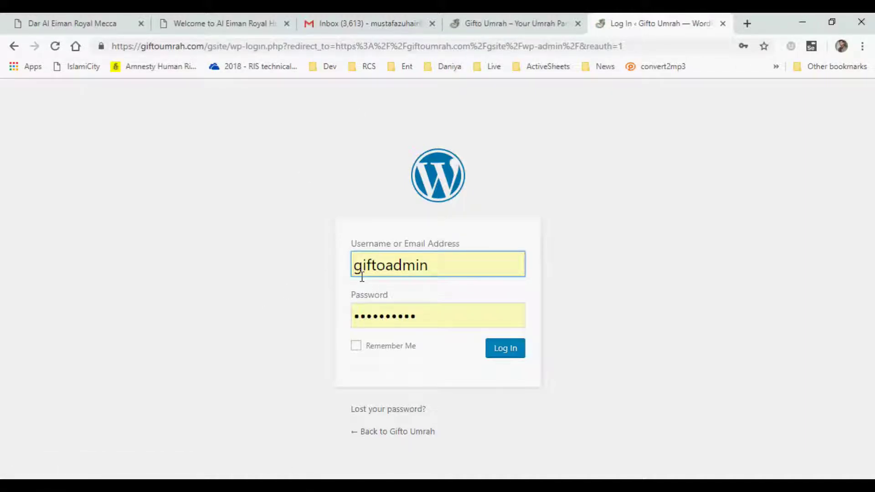
left_click(507, 352)
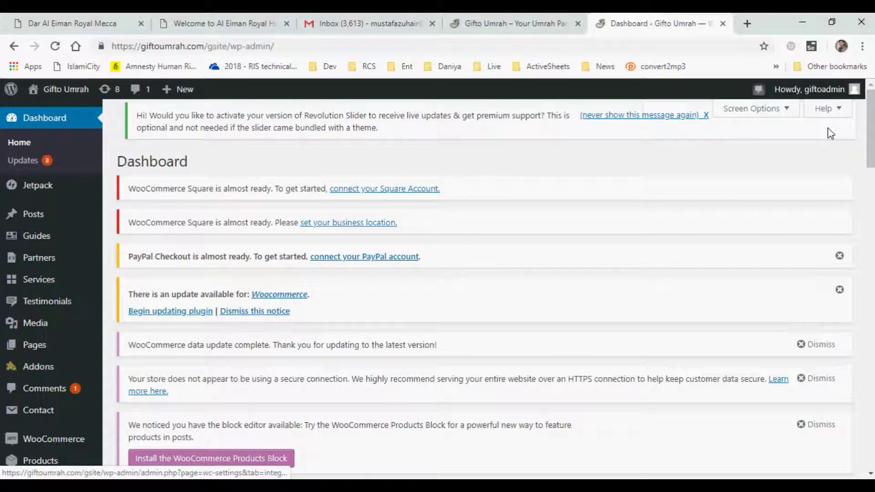
- Scroll down the Dashboard past the WooCommerce notices and Jetpack stats
scroll(870, 133, "down", 2)
scroll(870, 133, "down", 1)
scroll(871, 133, "down", 1)
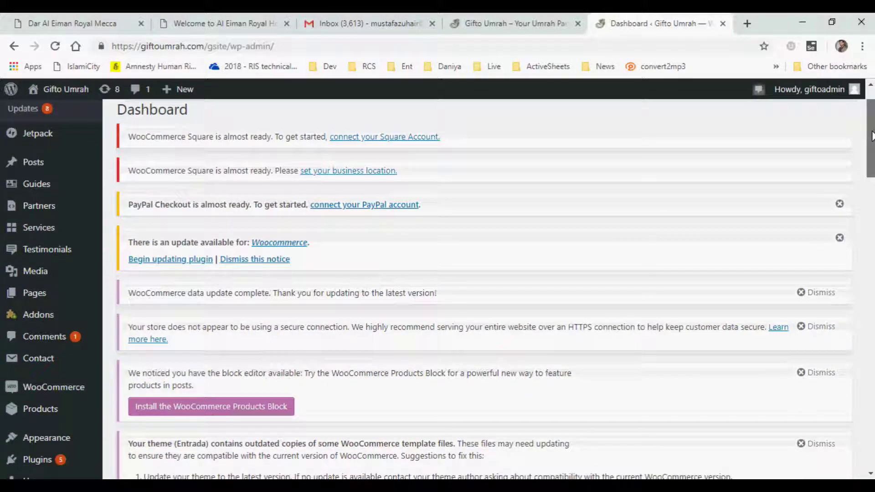
scroll(871, 137, "down", 2)
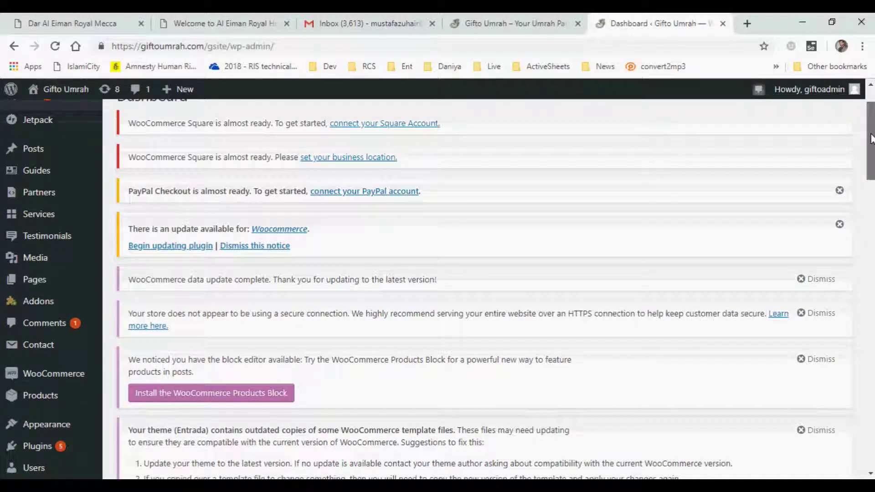
mouse_move(871, 140)
left_mouse_down()
mouse_move(870, 119)
mouse_move(871, 346)
mouse_move(870, 130)
left_mouse_up()
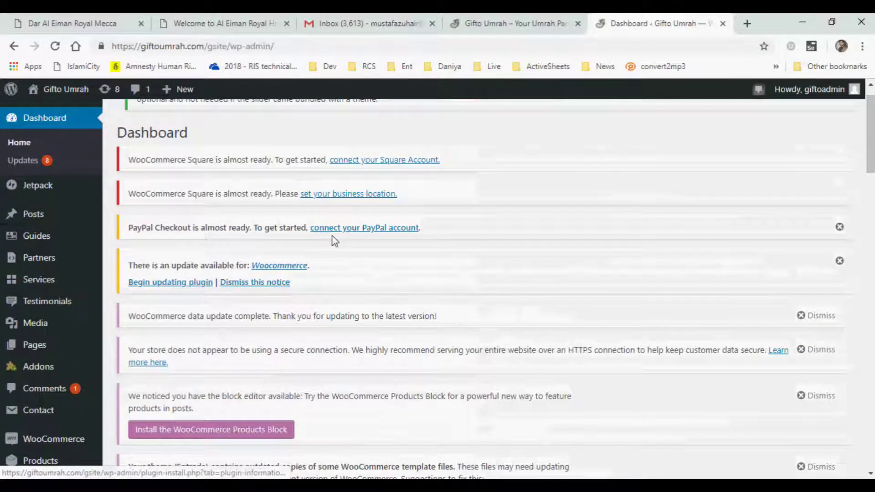
- Scroll to the Trending carousel and open the Dec 2018: 5 Star – 10 Days Tour page
left_click(461, 23)
scroll(457, 238, "down", 4)
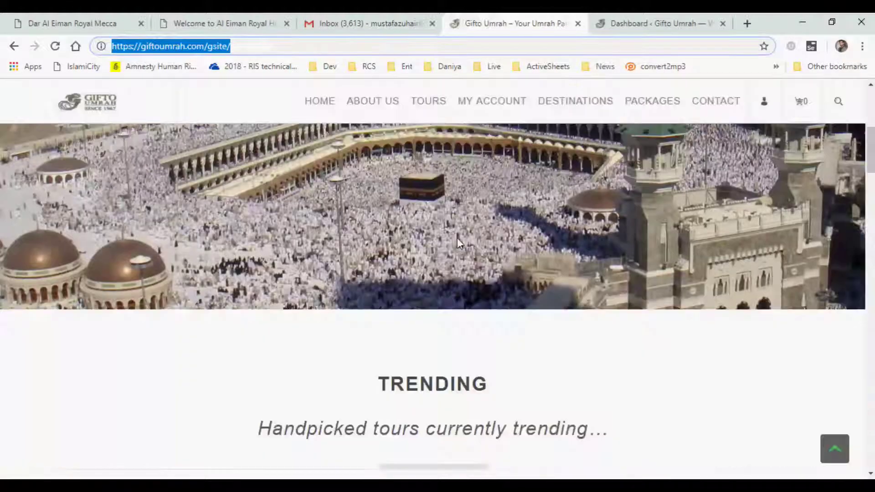
scroll(458, 239, "down", 5)
scroll(378, 346, "down", 1)
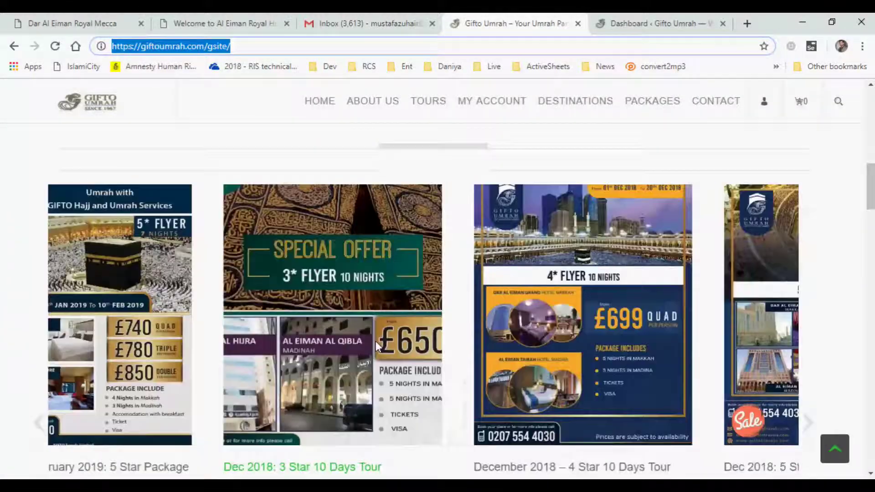
scroll(688, 359, "down", 1)
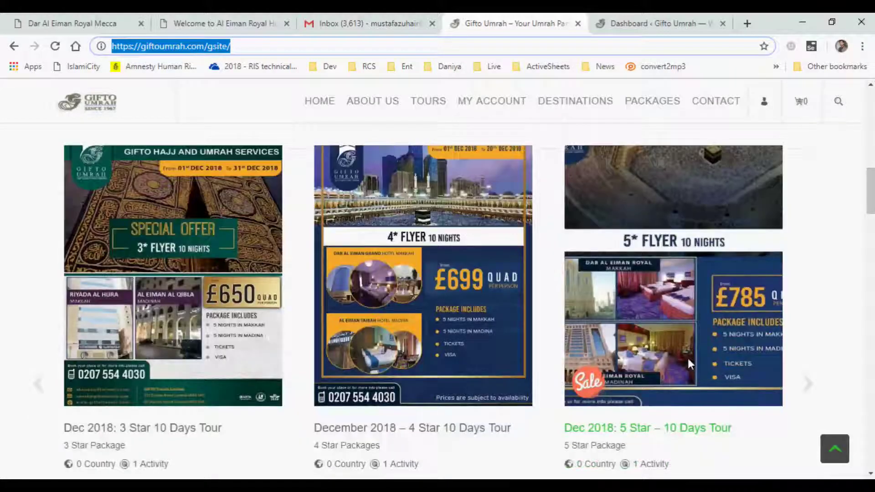
scroll(688, 358, "down", 1)
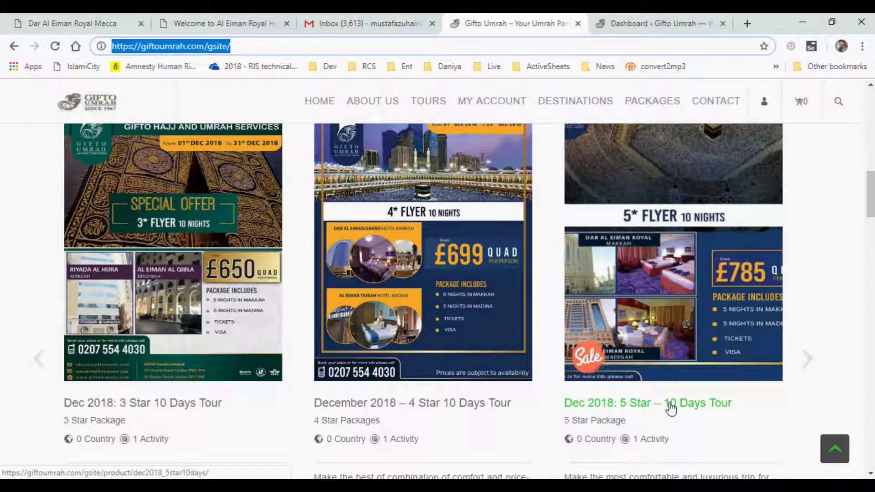
scroll(671, 408, "down", 3)
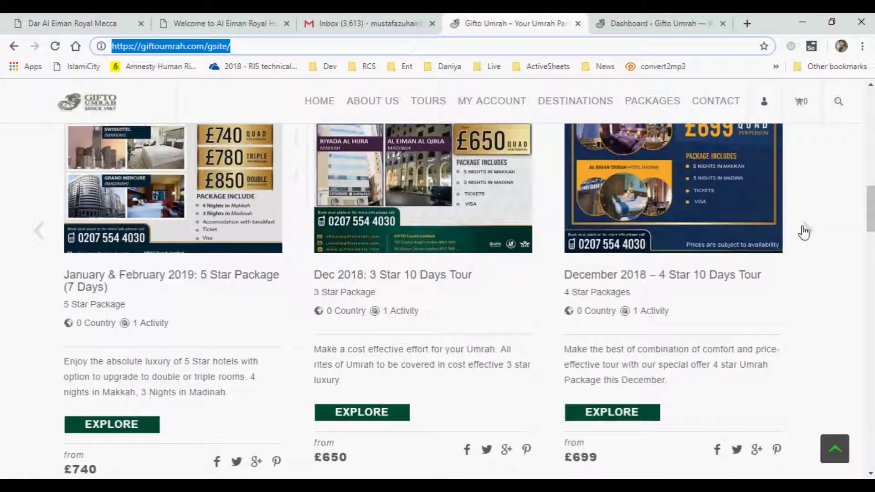
left_click(805, 231)
left_click(610, 399)
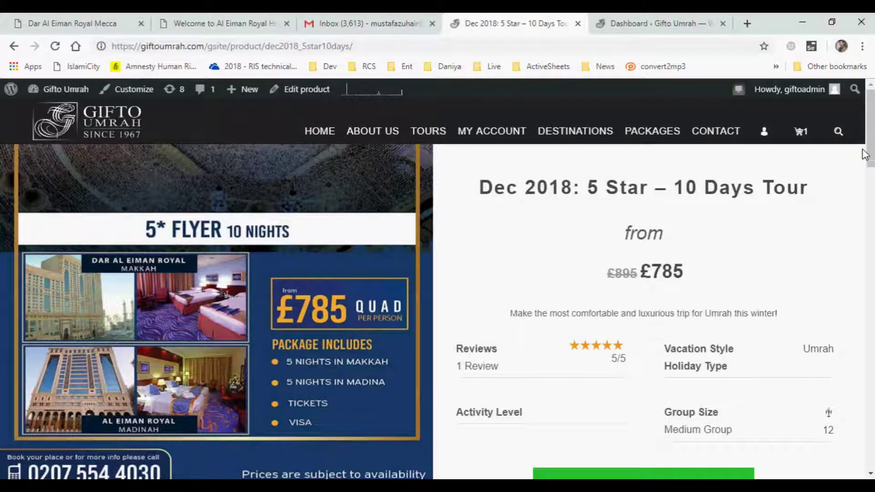
- Scroll the 5 Star tour page and view its day-by-day Itinerary
scroll(864, 154, "down", 1)
scroll(593, 199, "up", 1)
mouse_move(641, 196)
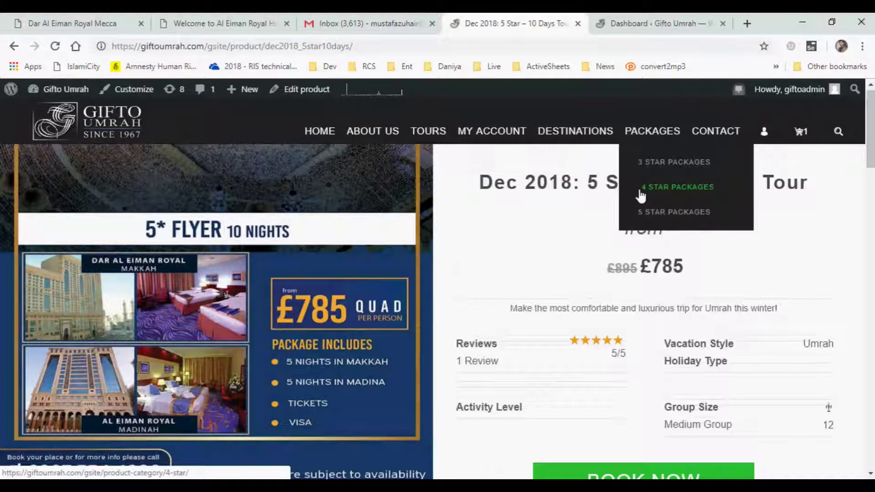
scroll(636, 268, "down", 3)
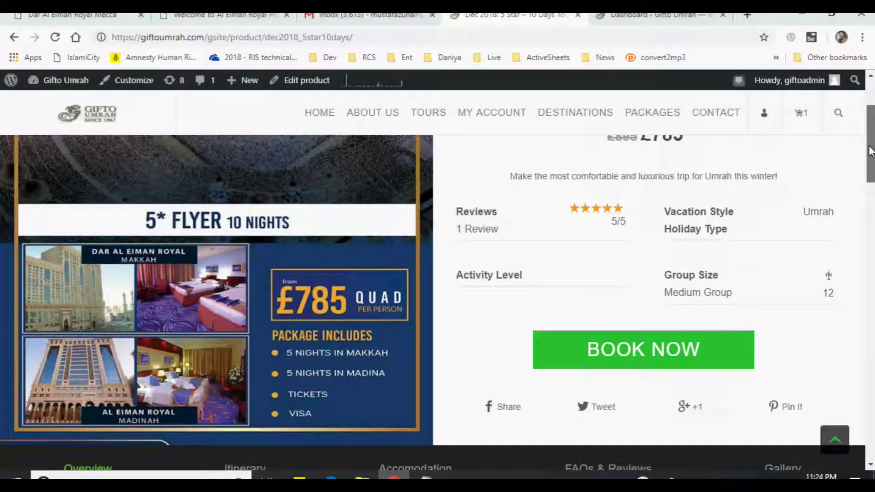
left_click_drag(871, 150, 866, 207)
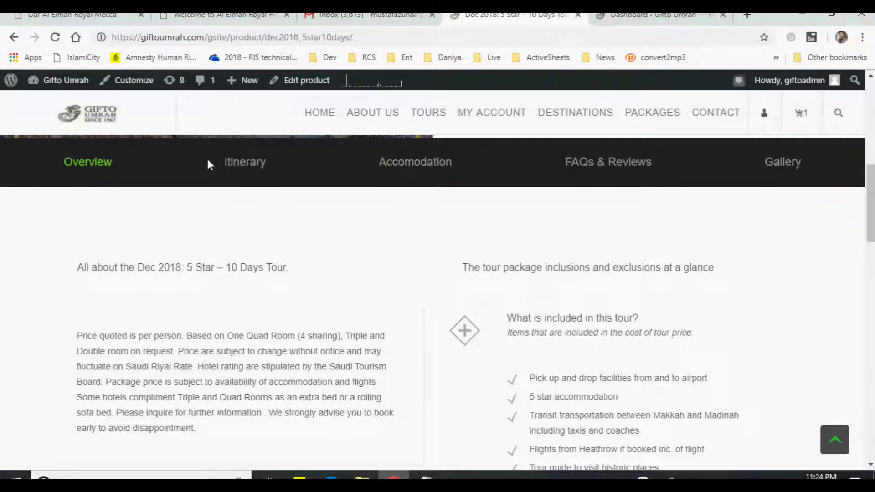
left_click(258, 163)
scroll(416, 246, "up", 2)
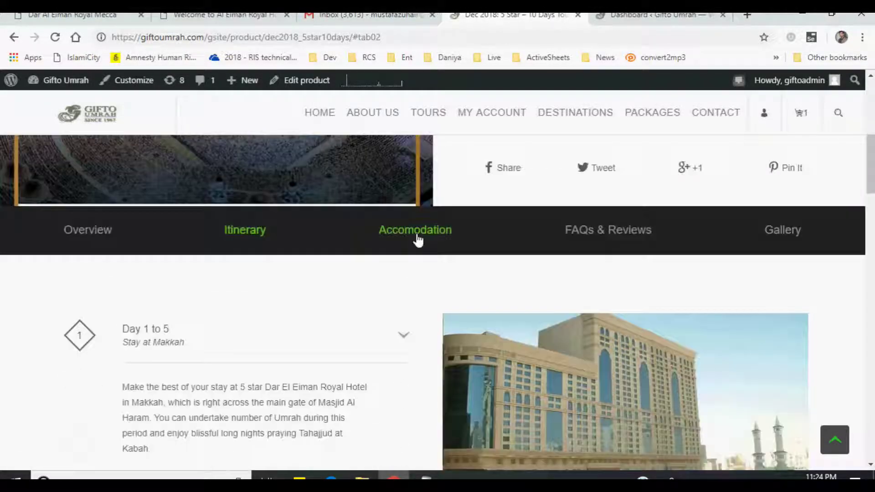
scroll(287, 264, "down", 2)
scroll(269, 318, "down", 1)
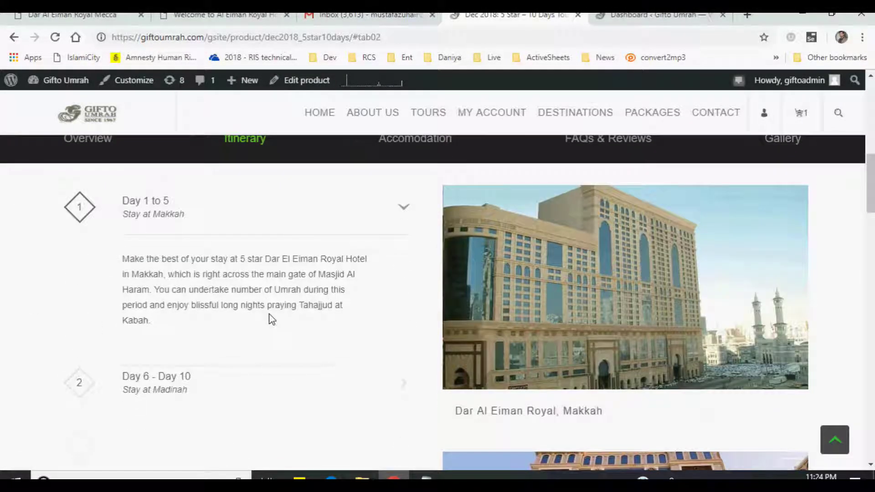
scroll(350, 264, "up", 3)
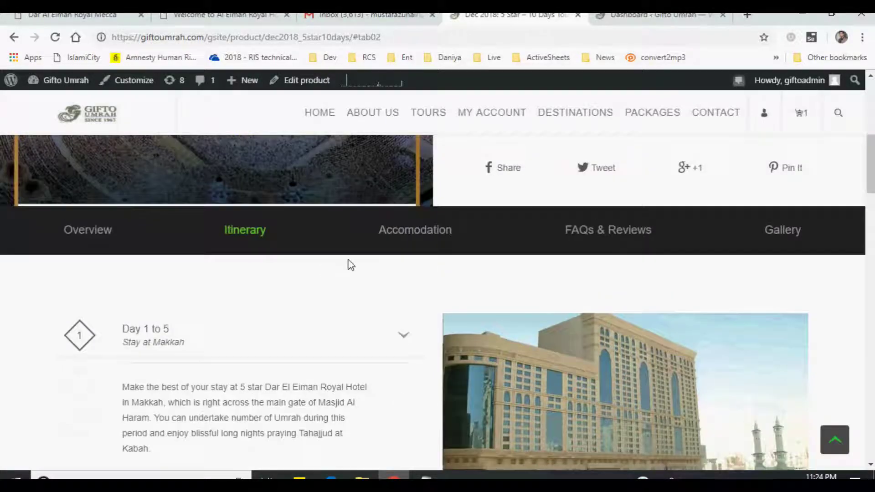
- Look through the Accomodation, FAQs & Reviews and Gallery sections
left_click(407, 241)
scroll(461, 303, "down", 6)
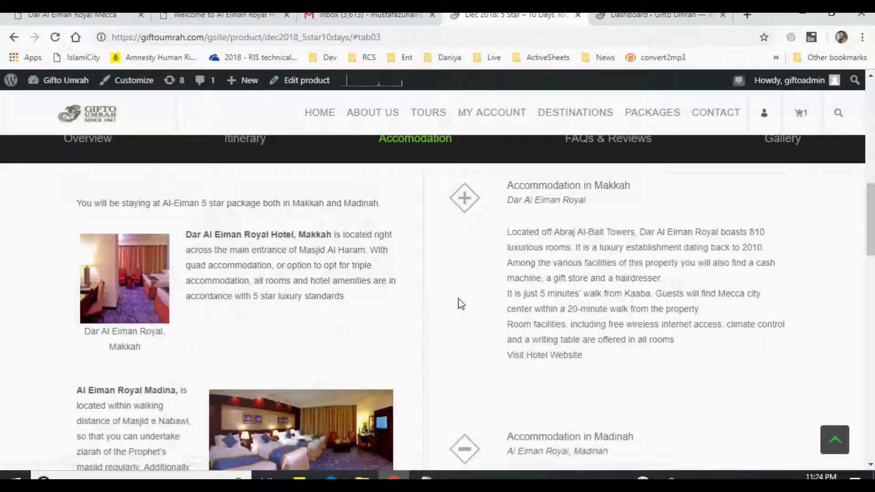
scroll(461, 302, "up", 5)
left_click(605, 229)
scroll(570, 312, "down", 3)
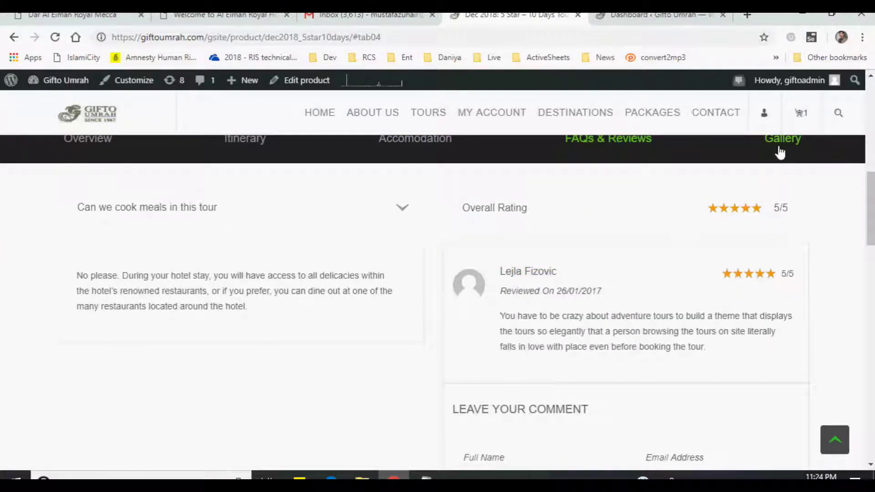
left_click(780, 153)
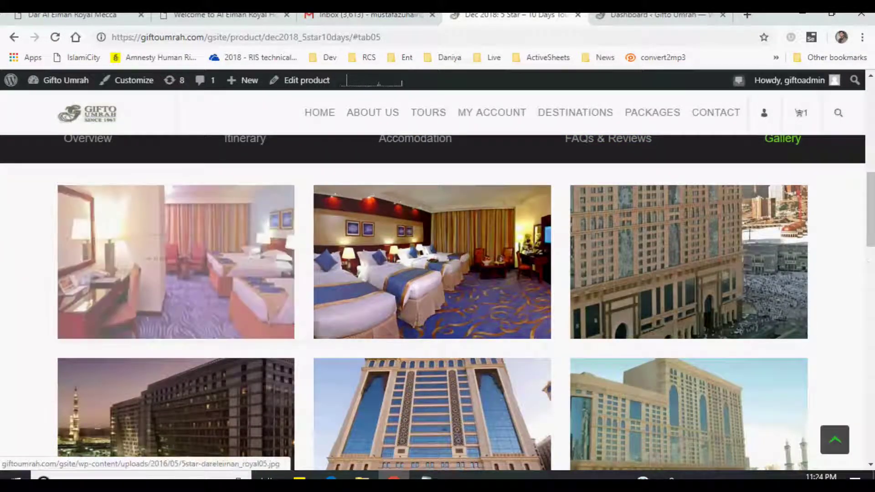
left_click_drag(870, 229, 870, 143)
- Return to the admin Dashboard and open Products > All Products
left_click(656, 14)
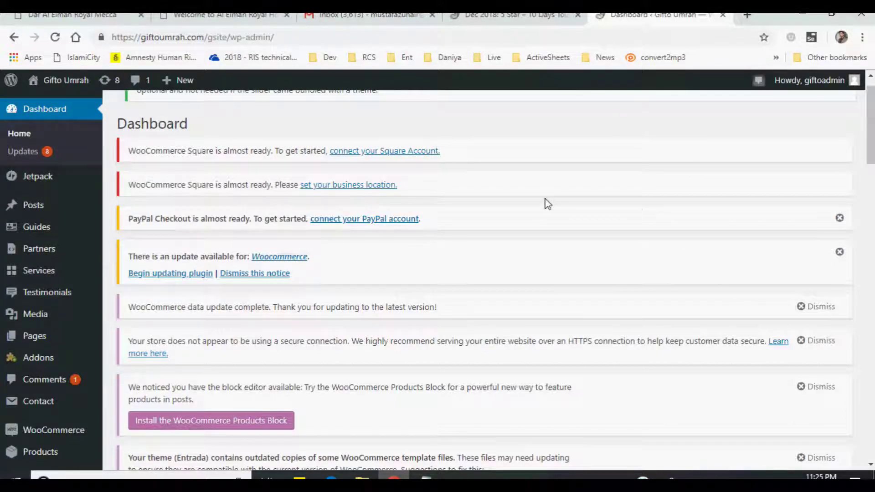
scroll(650, 218, "down", 2)
scroll(649, 217, "up", 2)
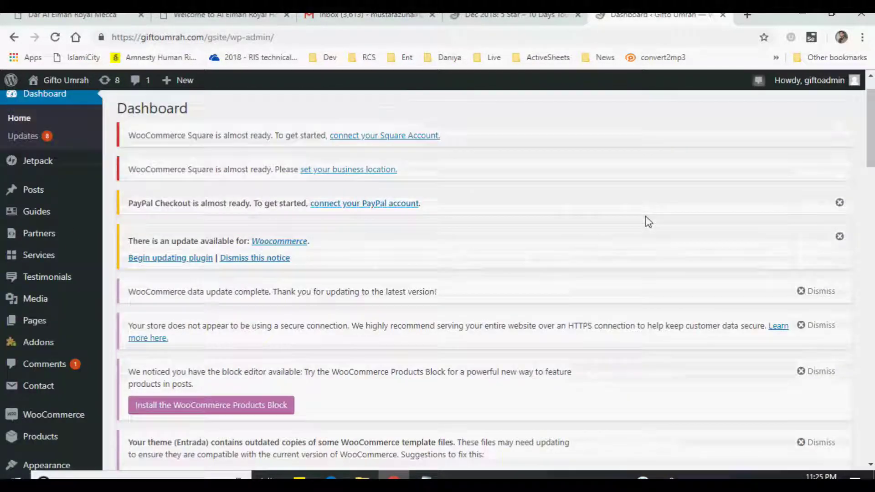
mouse_move(12, 297)
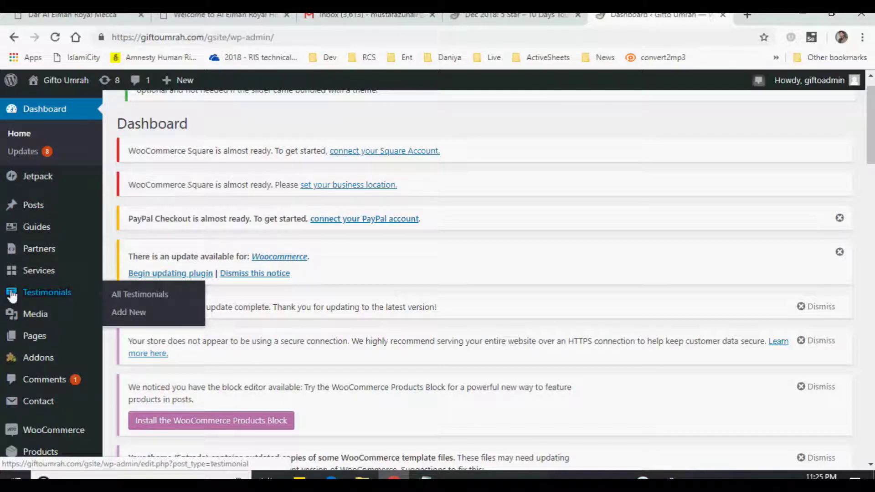
mouse_move(26, 312)
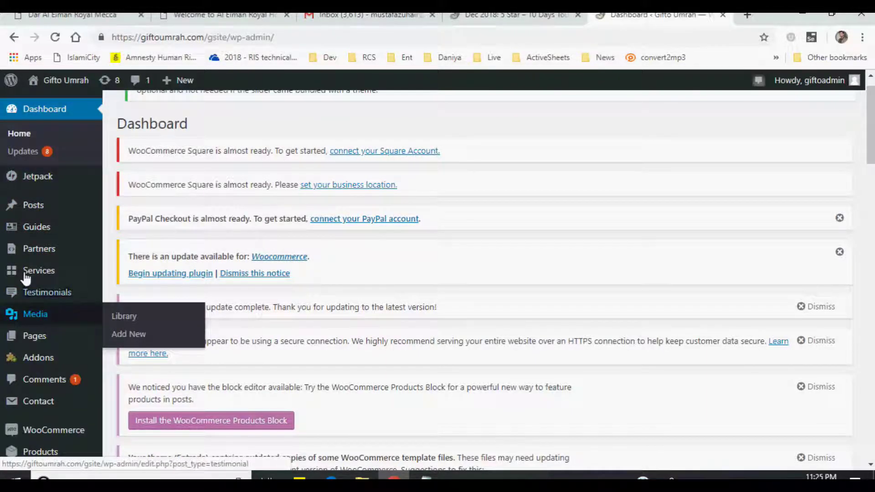
mouse_move(39, 347)
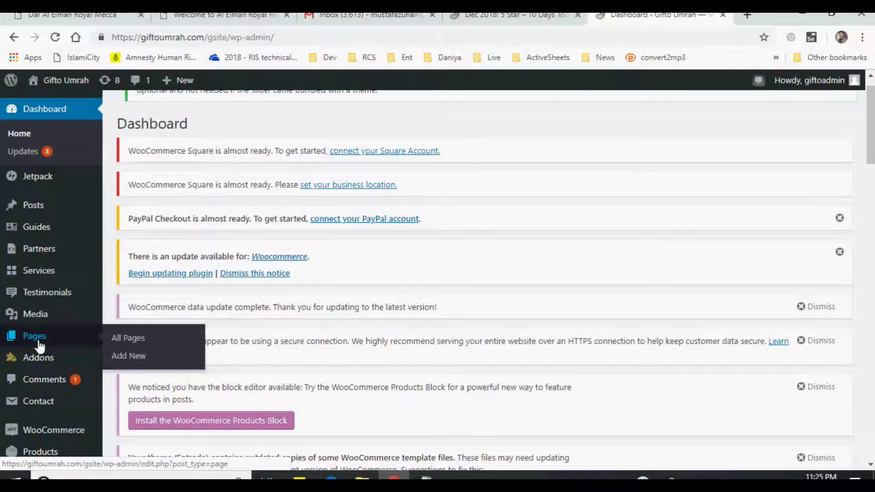
scroll(39, 346, "down", 1)
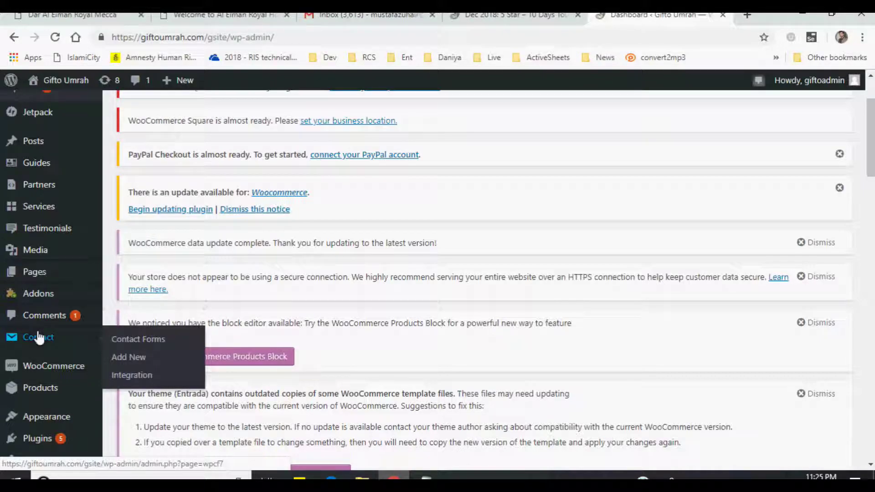
mouse_move(44, 367)
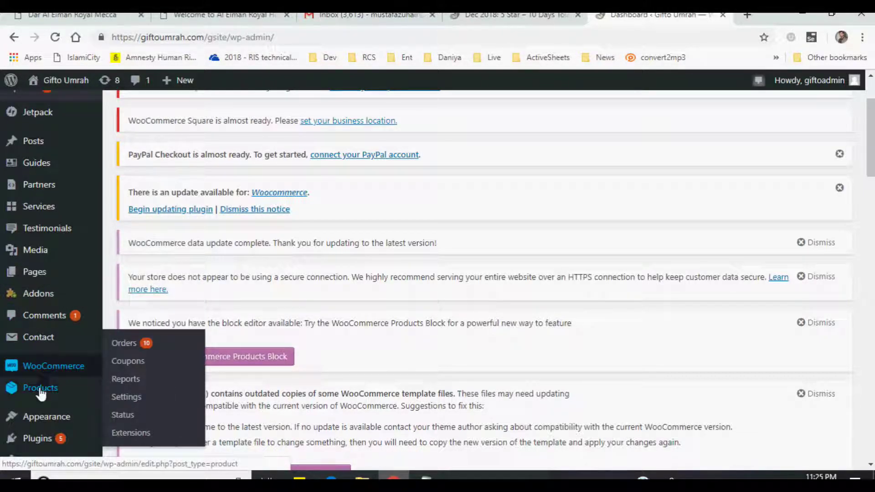
mouse_move(40, 393)
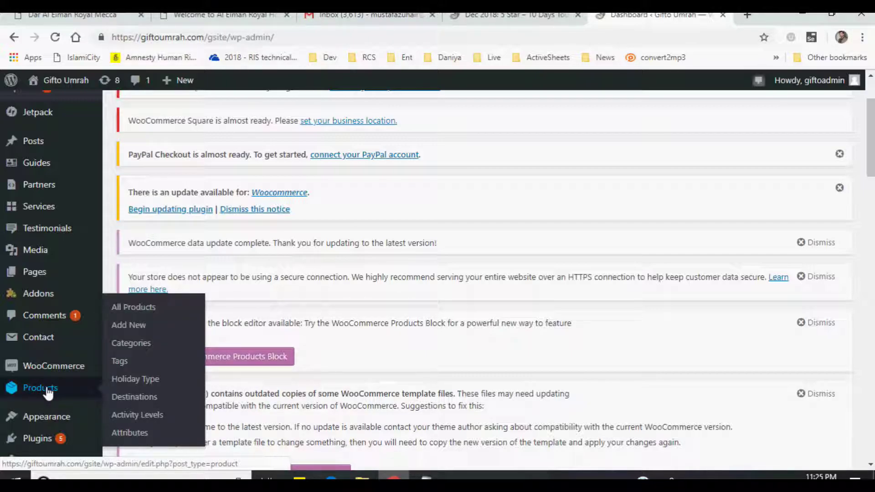
left_click(49, 391)
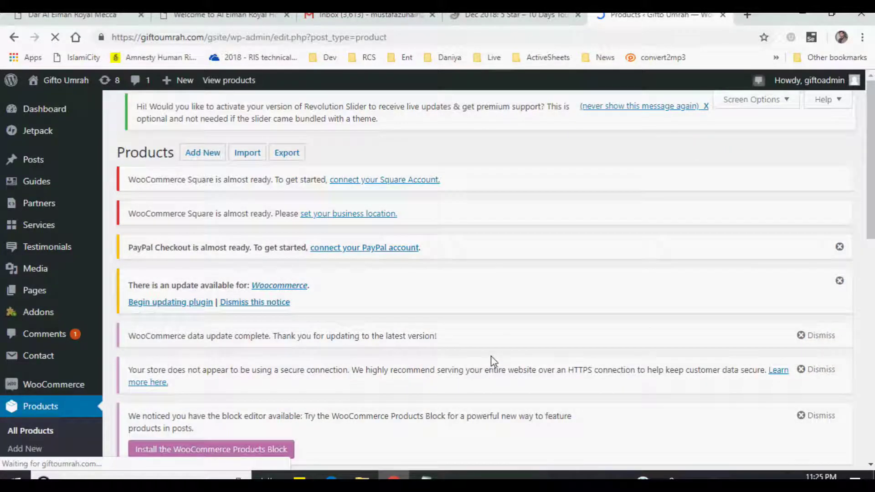
- Scroll through the 5-item products table with the Dec 2018 3, 4 and 5 Star tours
scroll(524, 307, "down", 5)
scroll(523, 307, "down", 5)
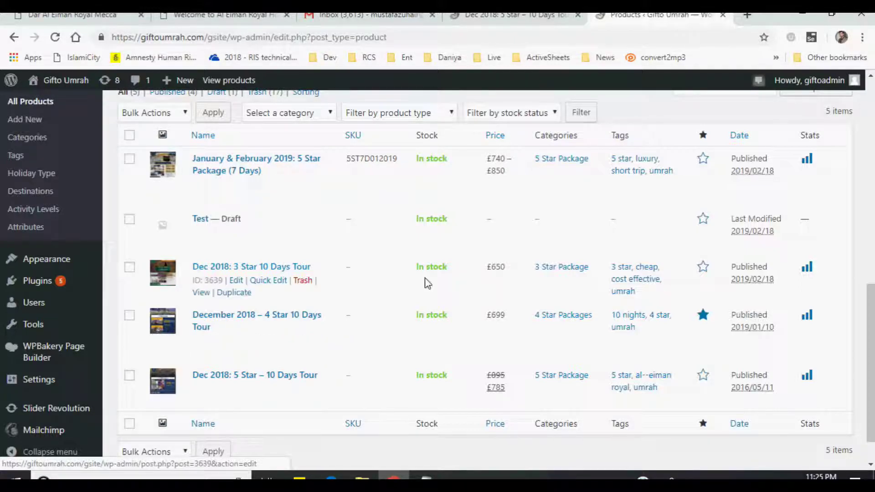
scroll(393, 292, "up", 2)
scroll(392, 292, "up", 10)
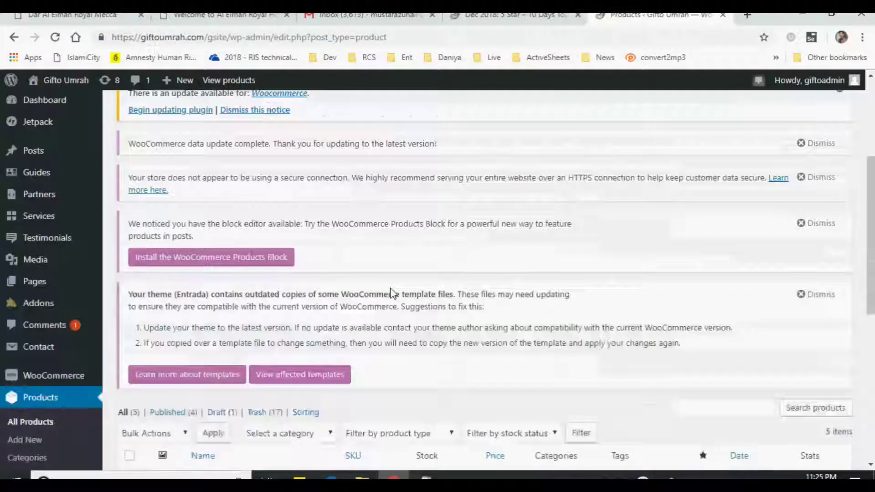
- Start a new product from Products > Add New
left_click(196, 154)
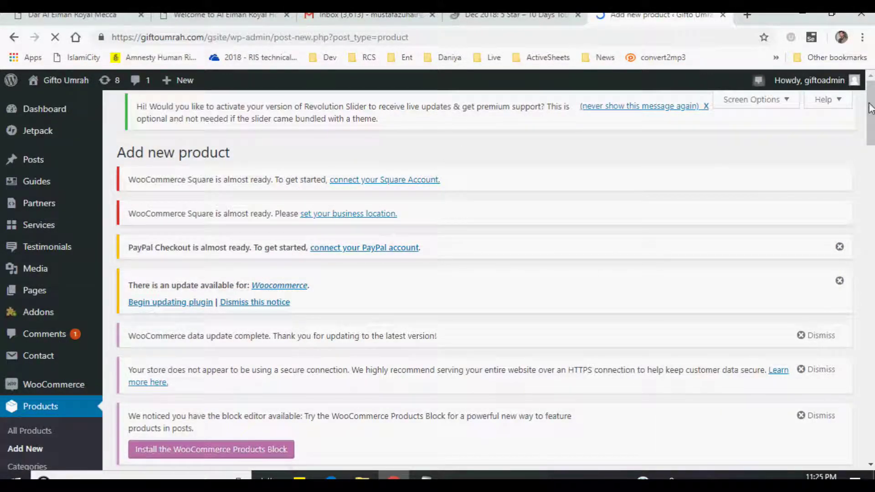
scroll(871, 108, "down", 1)
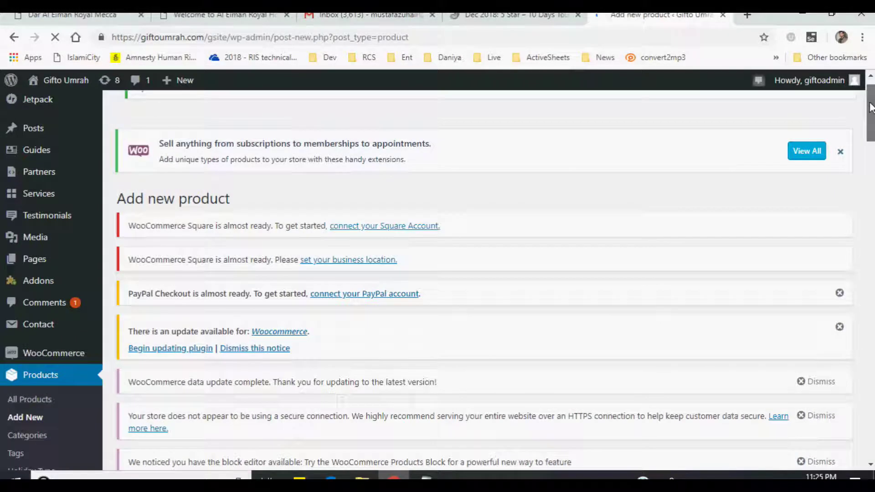
scroll(871, 107, "down", 2)
scroll(869, 148, "down", 4)
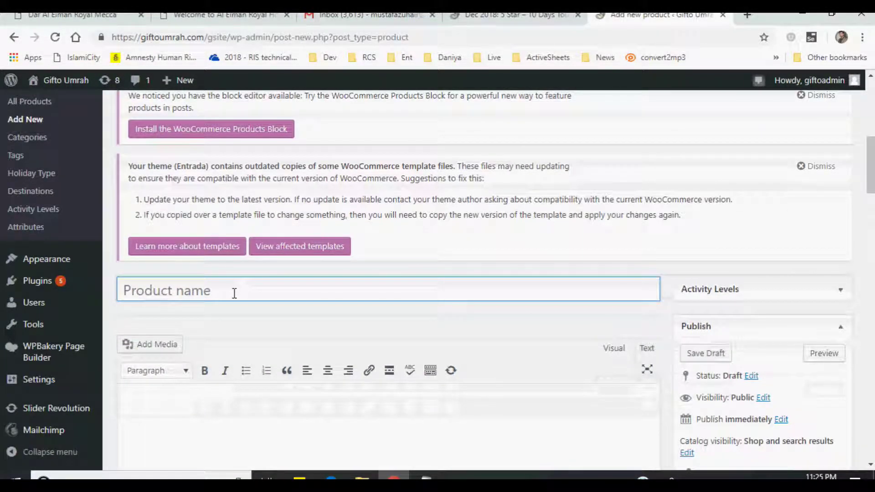
- Name the product '5 Star Test', generating its /product/5-star-test/ permalink
left_click(234, 293)
type("%")
key("BackSpace")
type("5 Star STes")
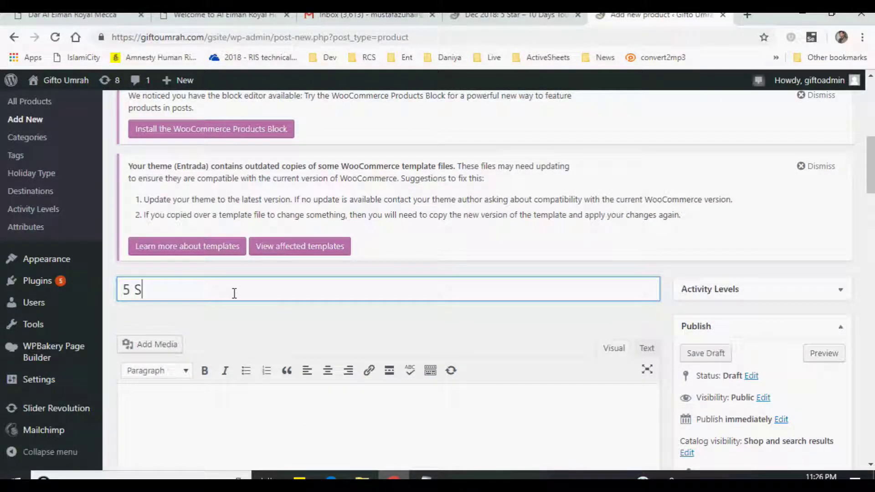
key("BackSpace")
key("BackSpace")
key("BackSpace")
key("BackSpace")
type("SttTest")
scroll(272, 283, "down", 3)
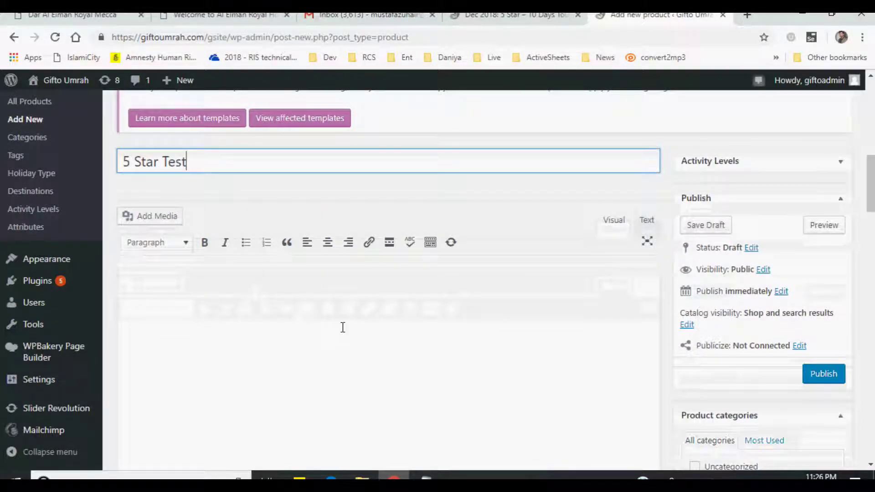
left_click(312, 285)
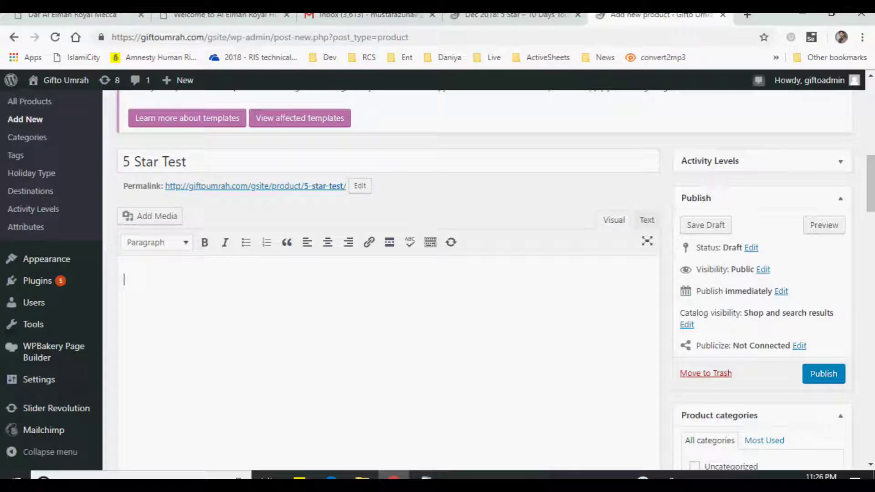
- Select the live 5 Star tour's tagline, then select the homepage tour card descriptions
left_click(483, 25)
left_click_drag(510, 284, 796, 272)
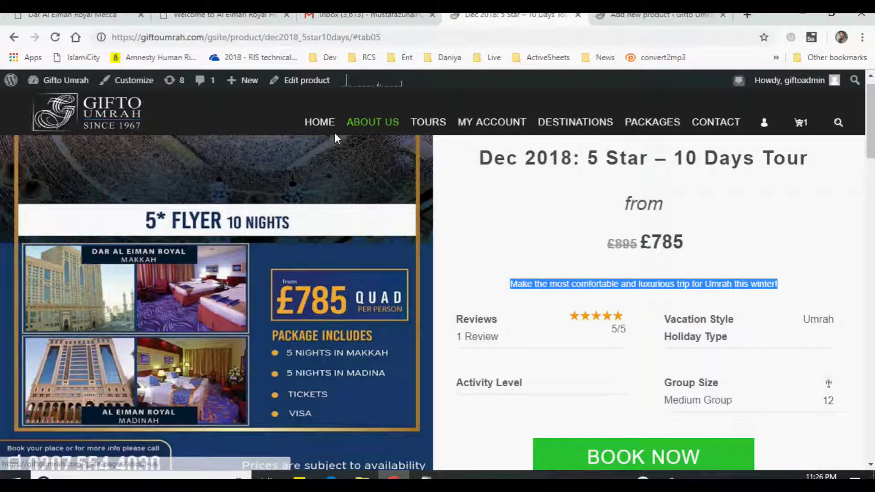
left_click(320, 131)
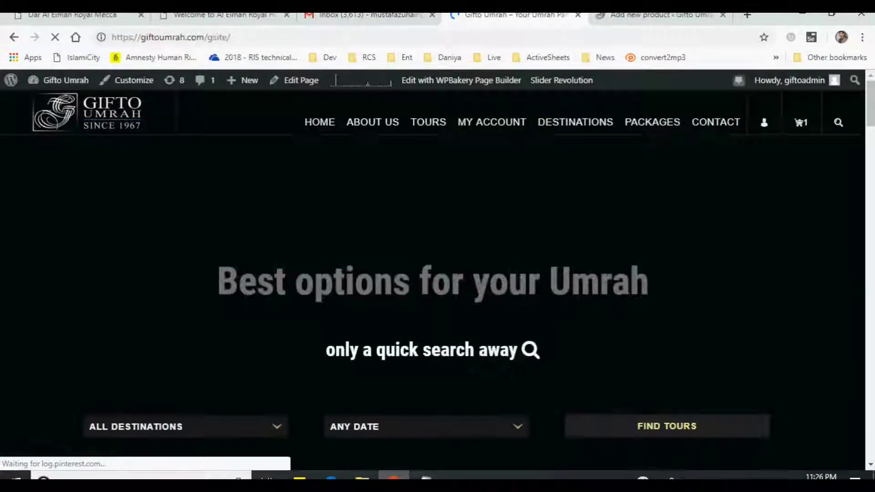
scroll(870, 150, "down", 10)
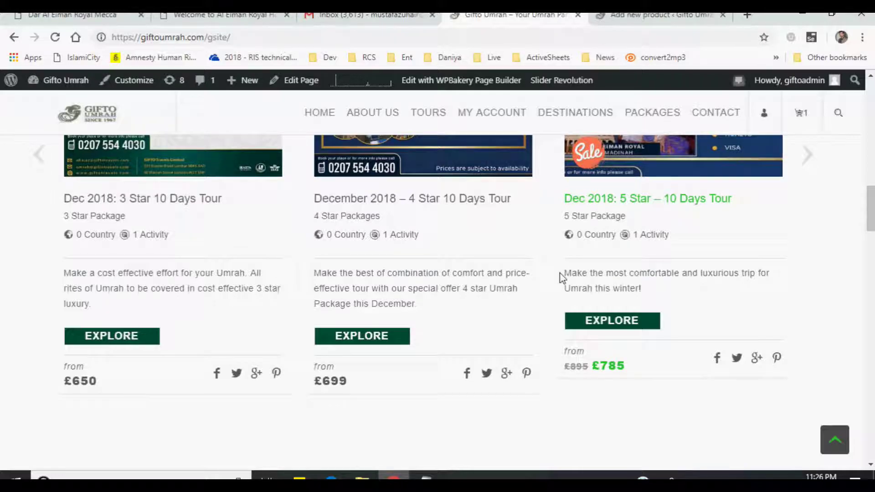
triple_click(586, 287)
- Type 'Brief text on the overview of the Tour' as the 5 Star Test description
left_click_drag(326, 273, 396, 302)
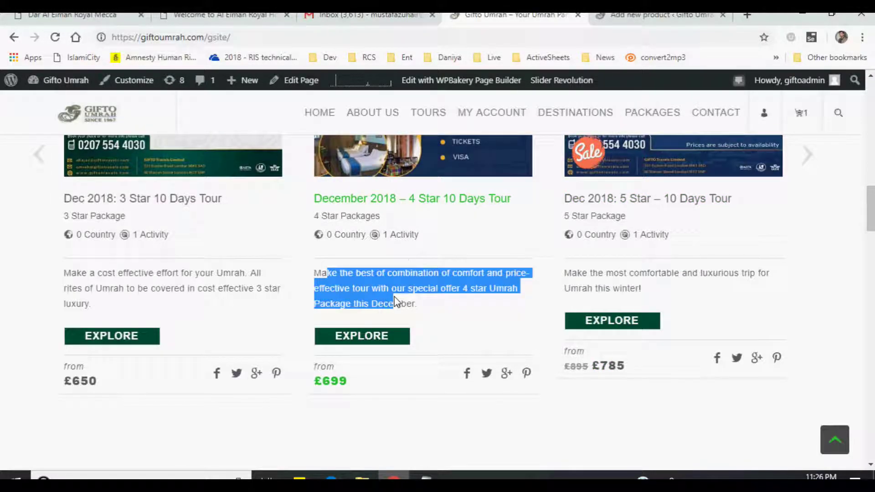
left_click(613, 16)
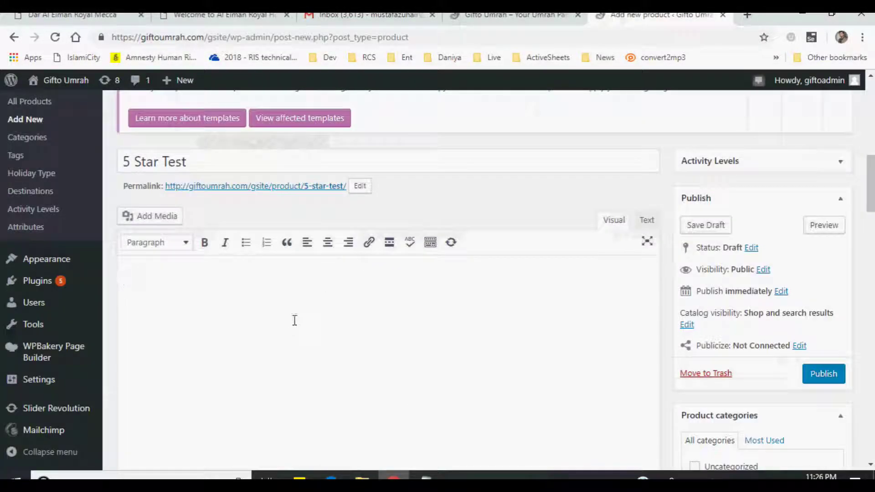
left_click(296, 292)
type("brie")
key("BackSpace")
key("BackSpace")
type("Br")
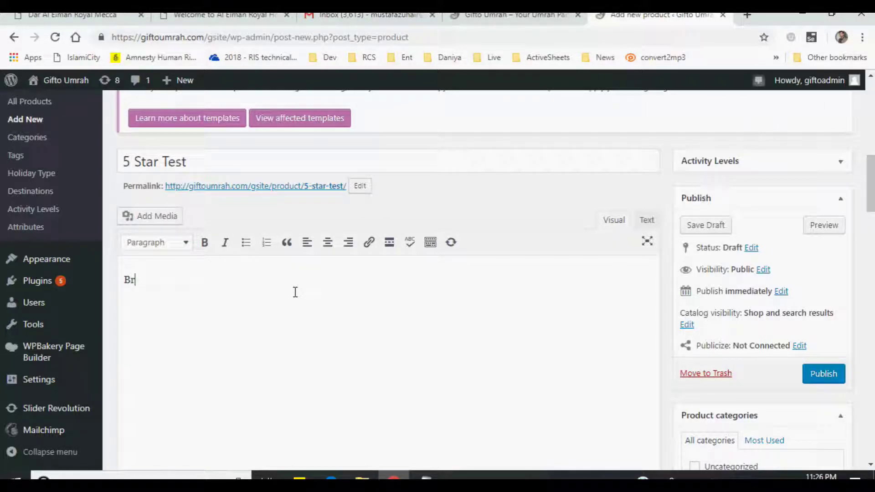
type("ief text on the overview of the Tour")
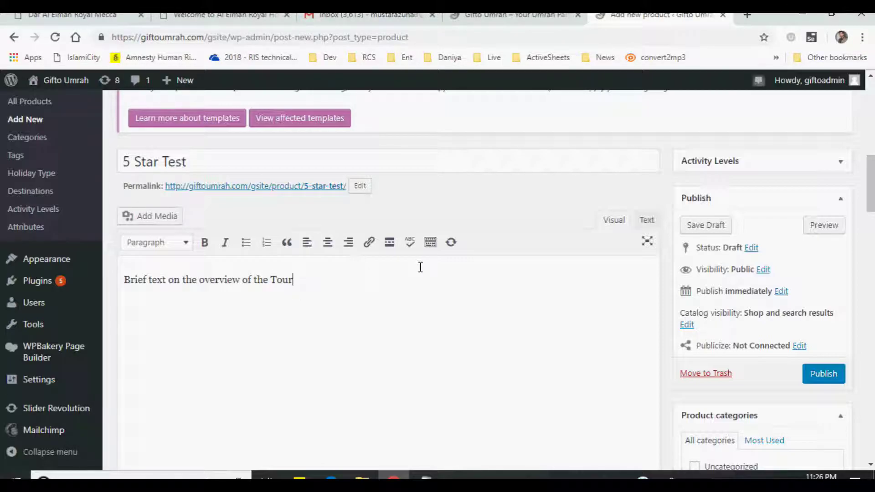
scroll(421, 263, "down", 2)
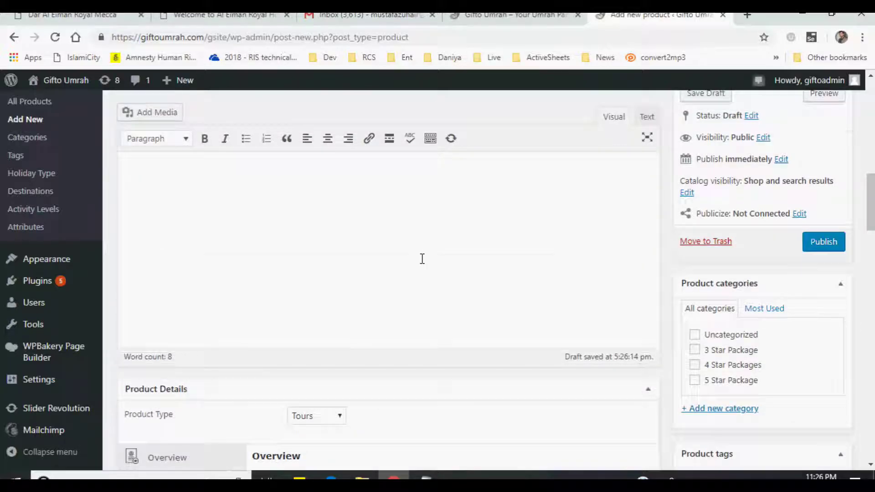
- Keep Tours as the Product Type and place the cursor in the Overview editor
scroll(423, 259, "down", 3)
left_click(310, 293)
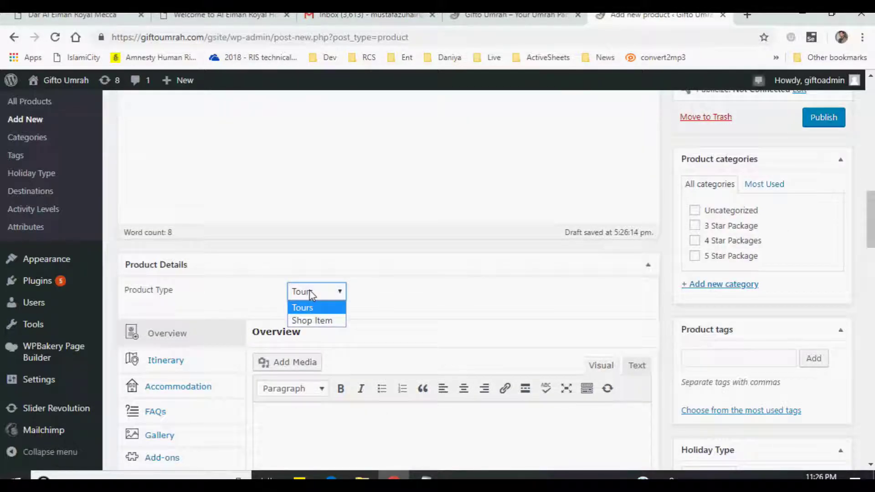
left_click(311, 294)
left_click(311, 295)
left_click(310, 307)
scroll(492, 295, "down", 1)
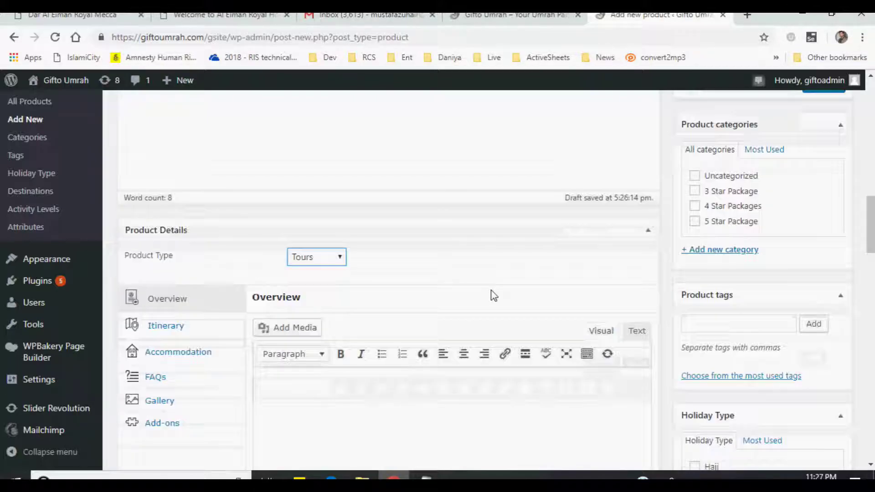
scroll(491, 295, "down", 1)
left_click(351, 302)
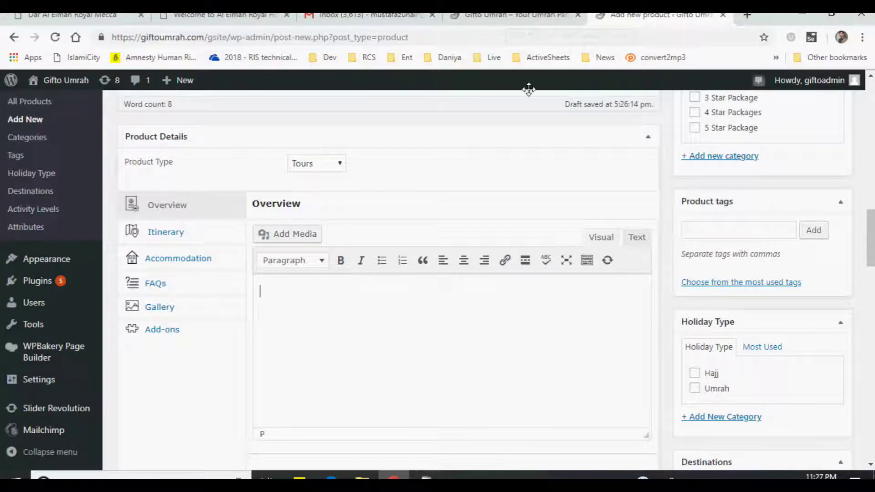
- Copy the 'Price quoted is per person' paragraph from Notepad into the Overview section
left_click(426, 477)
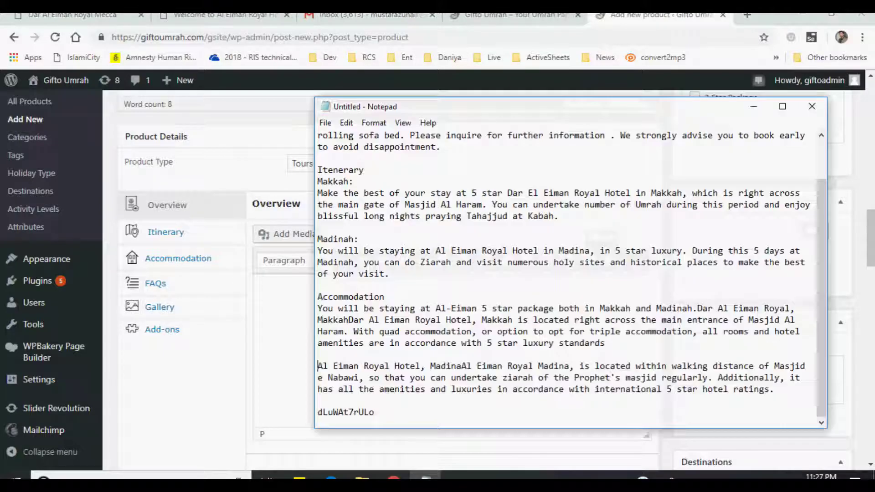
scroll(470, 263, "up", 2)
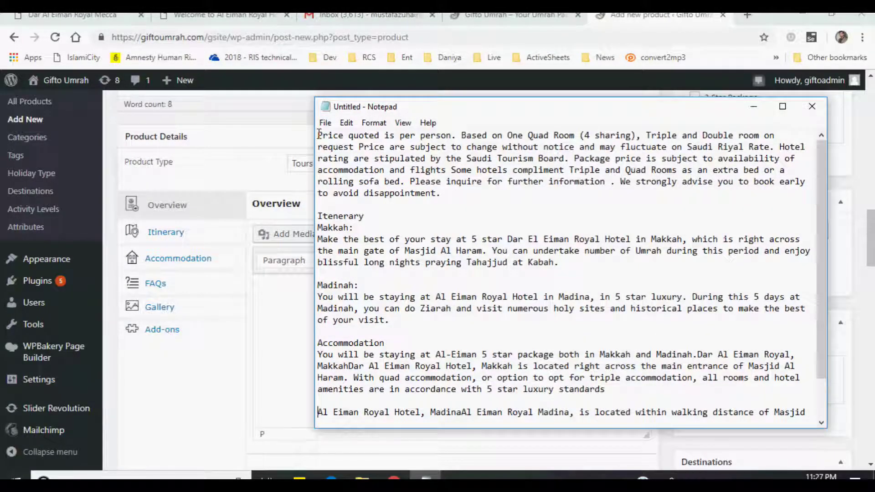
left_click_drag(317, 135, 483, 195)
key("ctrl+c")
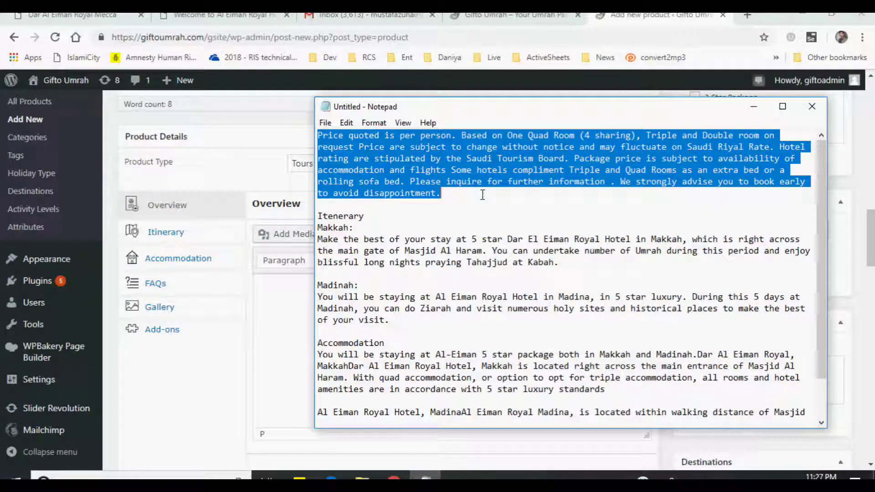
left_click(274, 292)
key("ctrl+v")
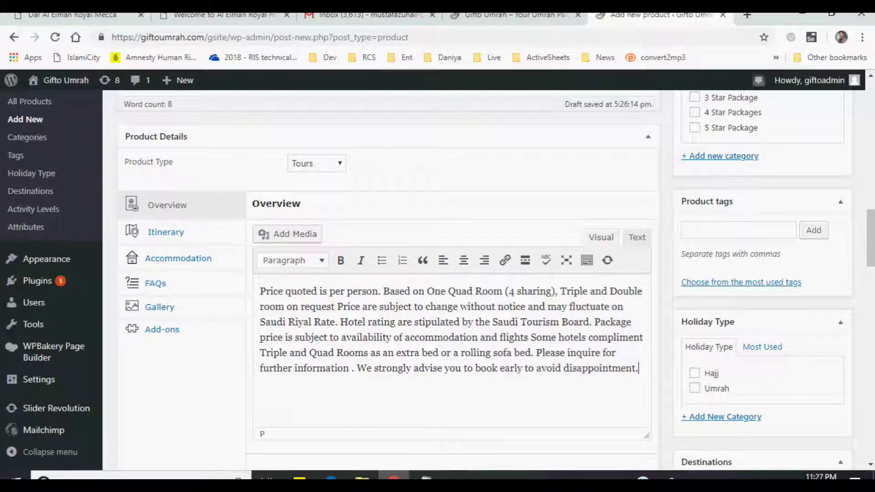
left_click(515, 15)
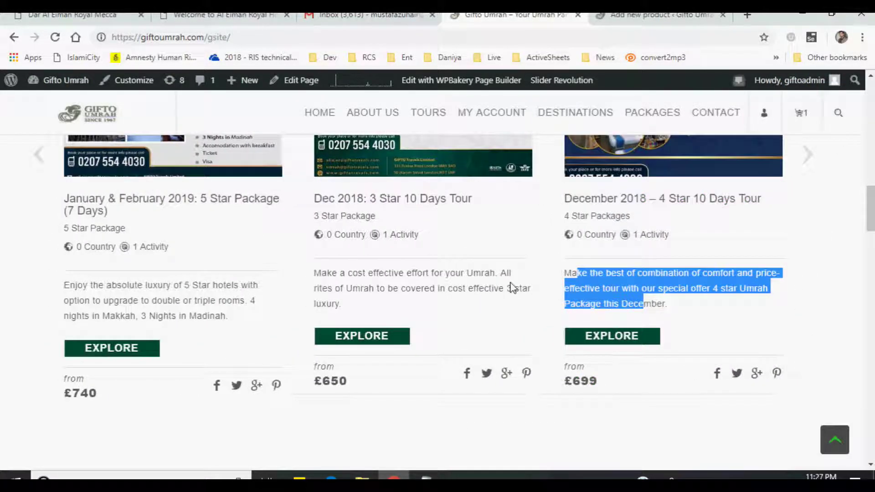
- Compare the live 5 Star tour's Overview price notes paragraph against the draft's Overview
scroll(595, 323, "up", 1)
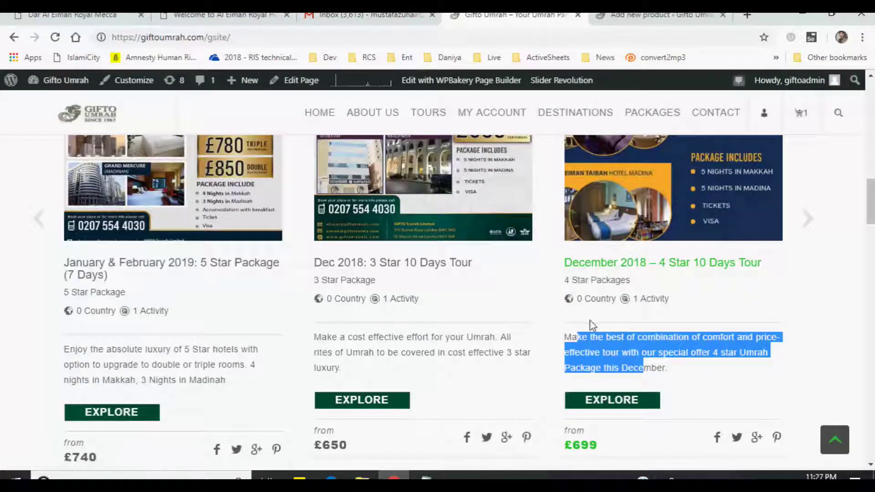
left_click(803, 222)
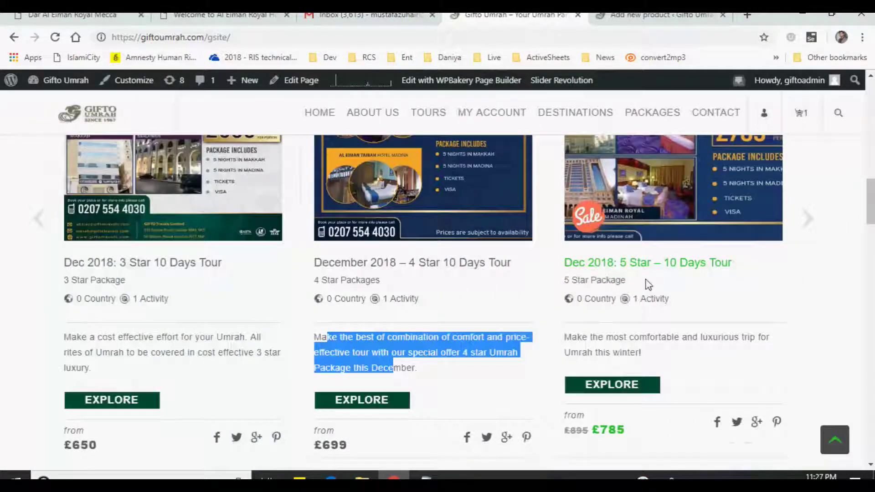
left_click(611, 392)
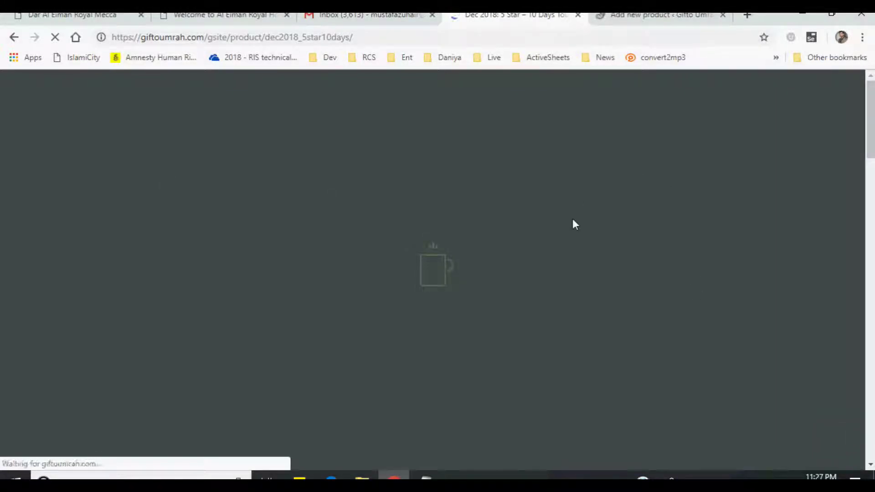
scroll(622, 232, "down", 5)
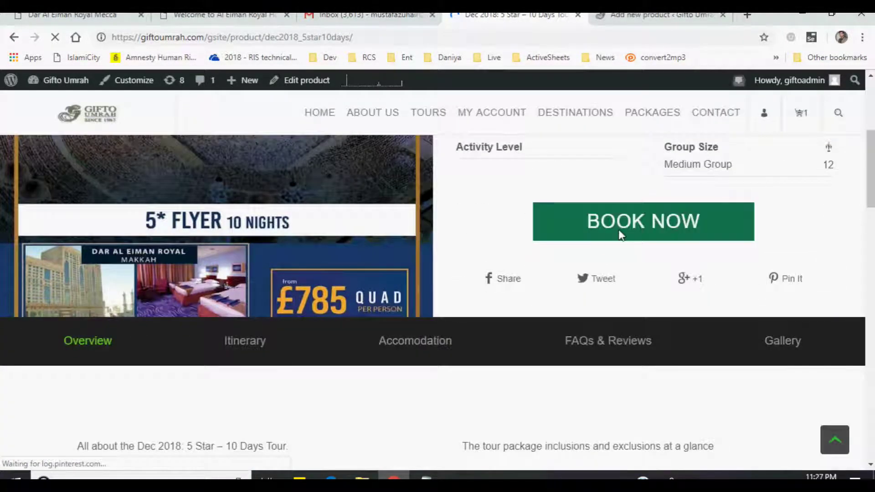
left_click(119, 346)
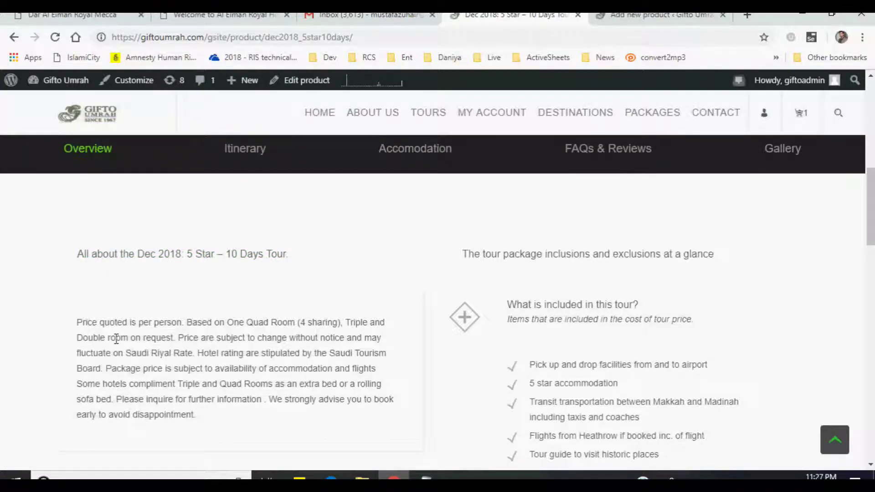
left_click_drag(82, 323, 231, 409)
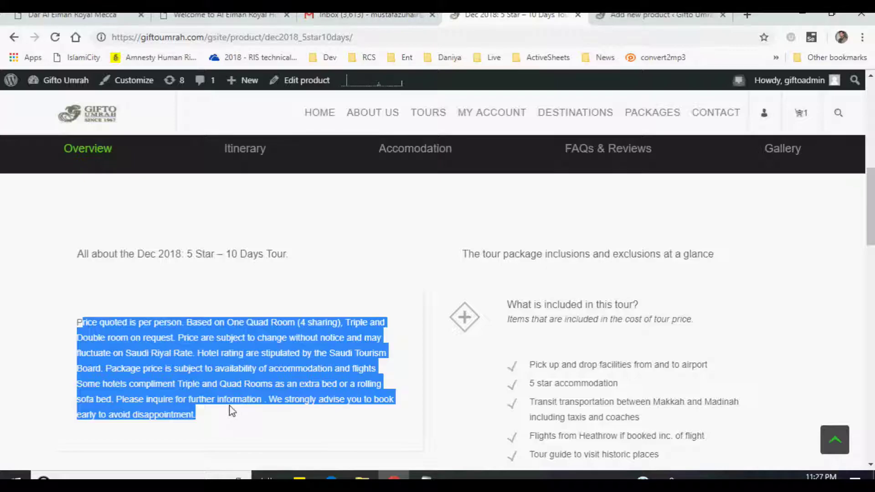
scroll(615, 289, "down", 1)
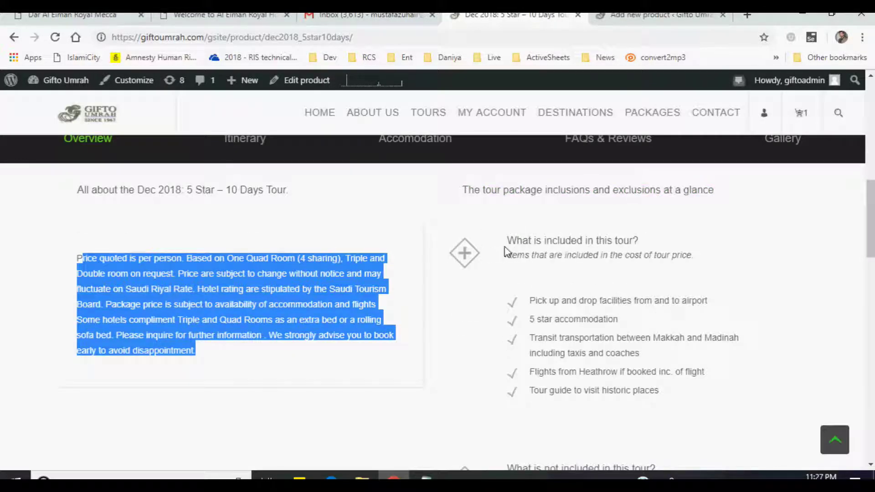
left_click_drag(514, 240, 707, 250)
scroll(539, 342, "down", 4)
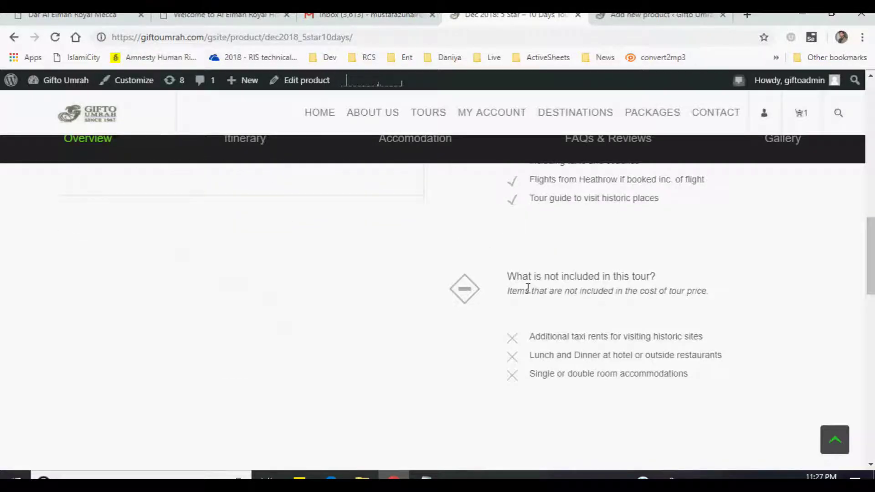
left_click(629, 16)
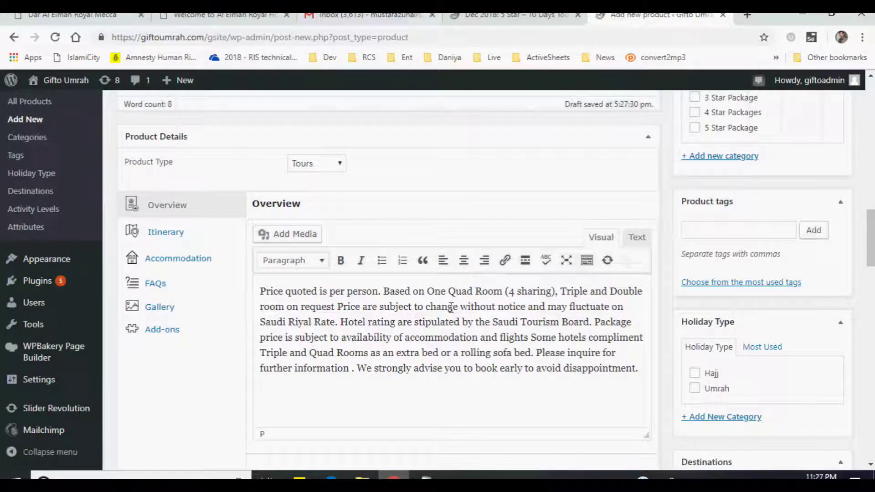
- Add a bulleted inclusions list: Air Tickets, Visa formalities, Accommodation in both Makkah and Madina, Breakfast
scroll(489, 311, "down", 4)
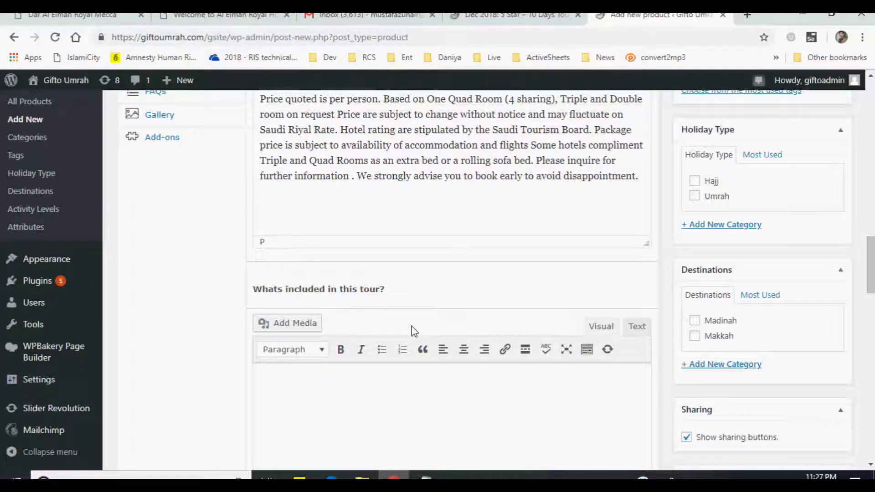
scroll(411, 335, "down", 5)
scroll(408, 319, "up", 1)
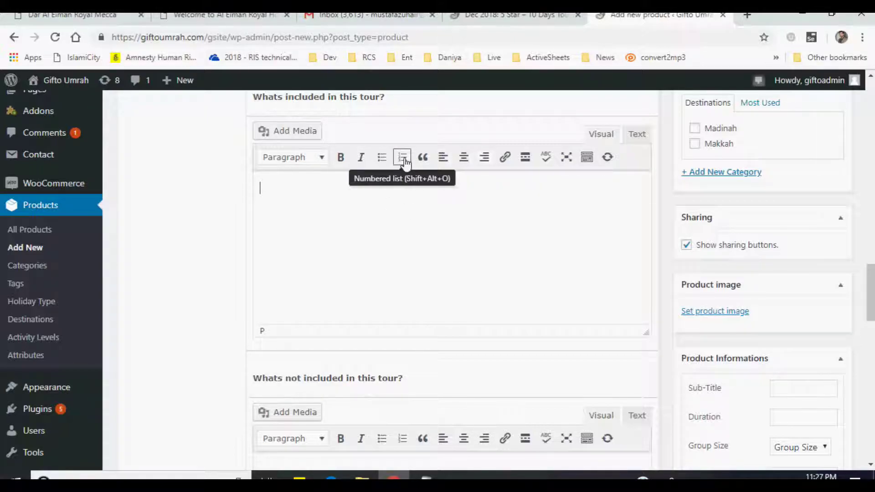
left_click(382, 158)
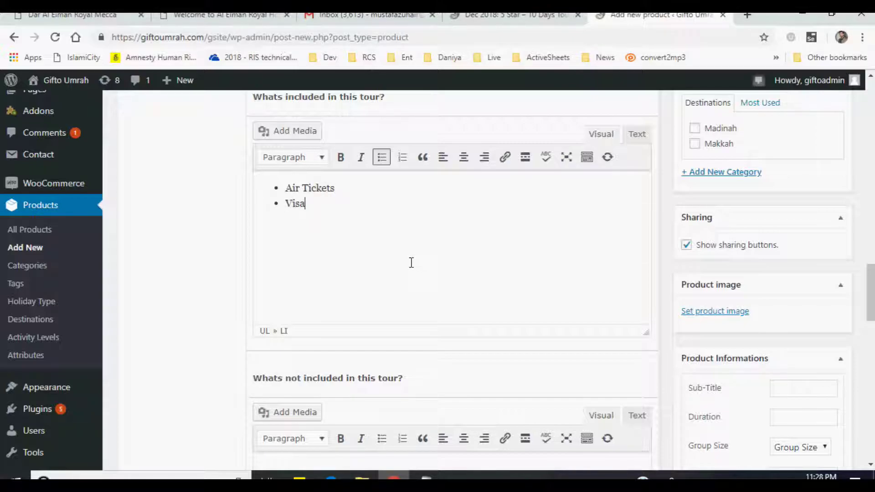
type("rmat")
type("ities")
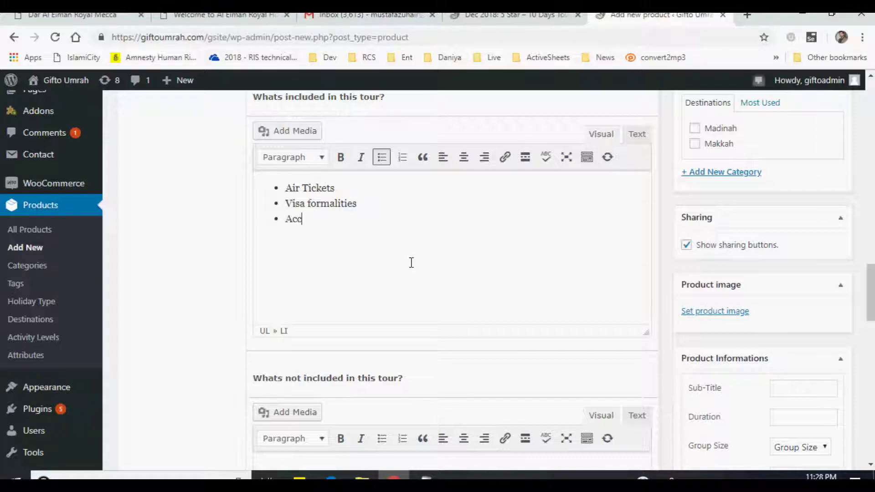
type("odda")
key("BackSpace")
type("modation in both Makkah and Madina")
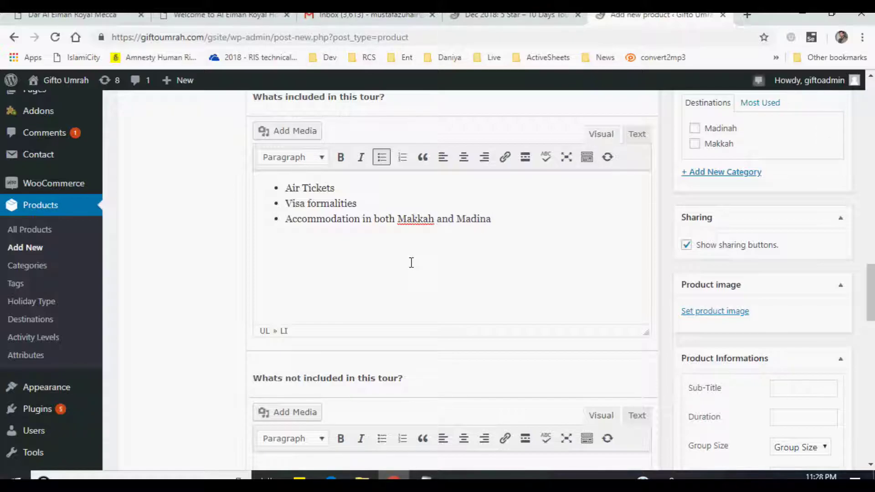
key("Return")
type("Breakfast")
scroll(411, 262, "down", 3)
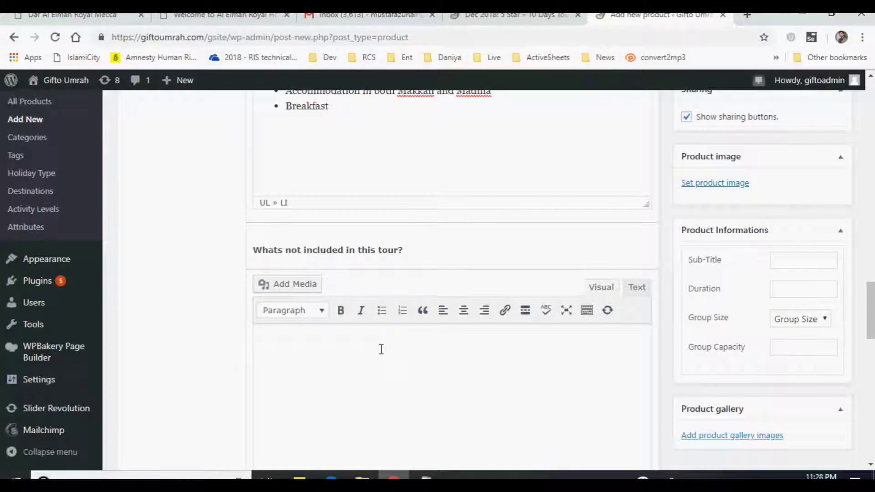
- Enter 'Taxi fares for sightseeing are not included in the tour.' in the 'Whats not included' editor
type("Taxi fares for sights")
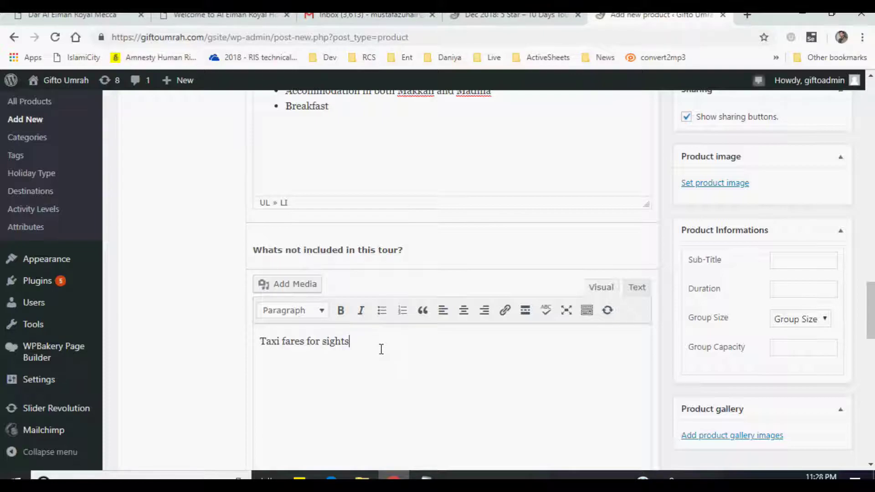
type("eeing are not inclued")
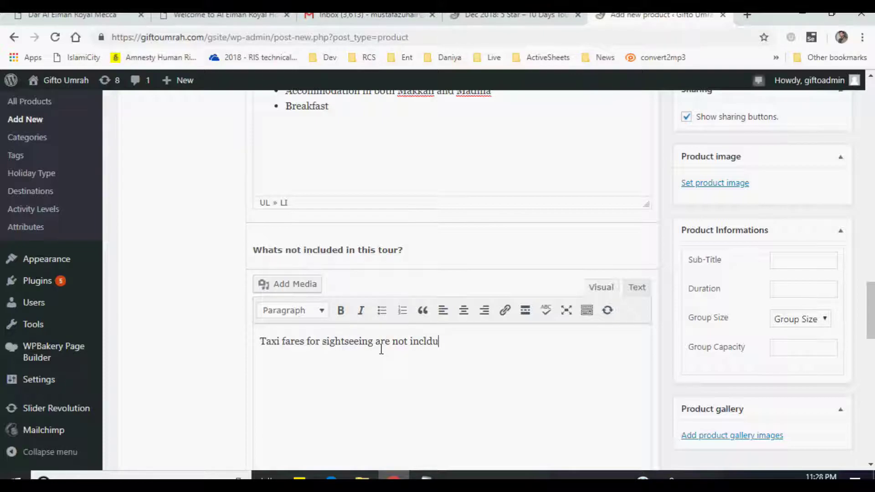
key("BackSpace")
key("BackSpace")
key("BackSpace")
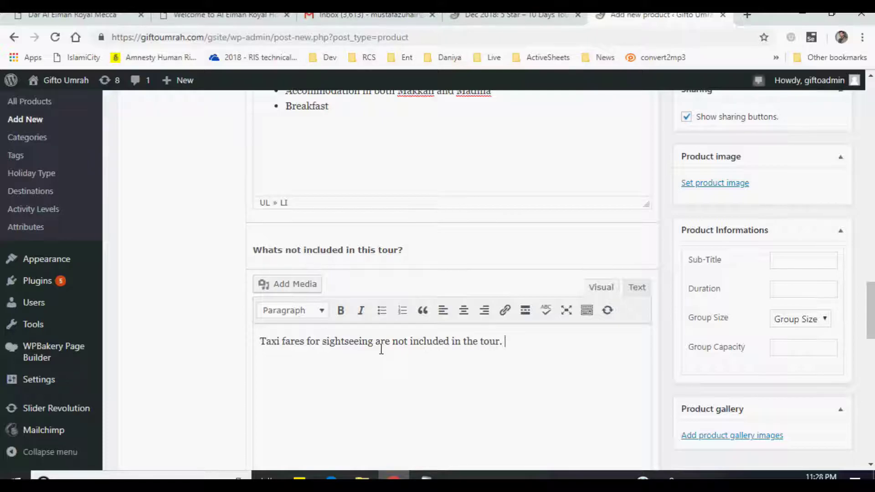
scroll(401, 279, "down", 4)
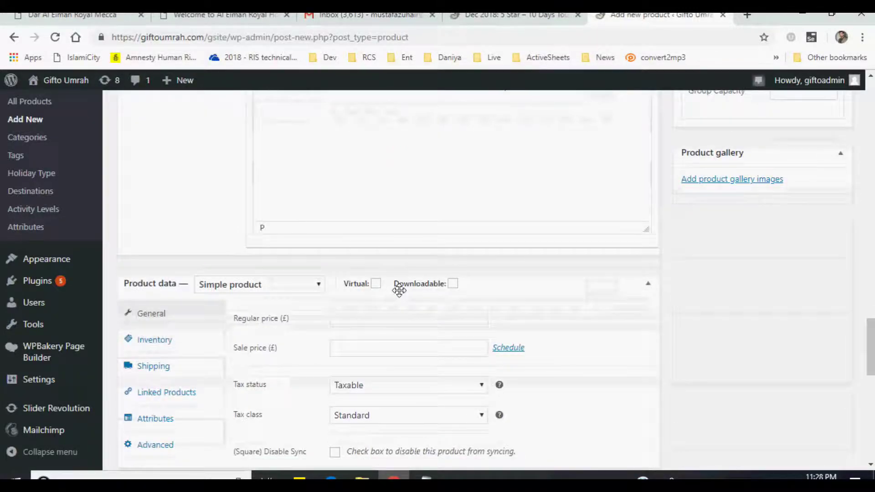
scroll(401, 291, "up", 12)
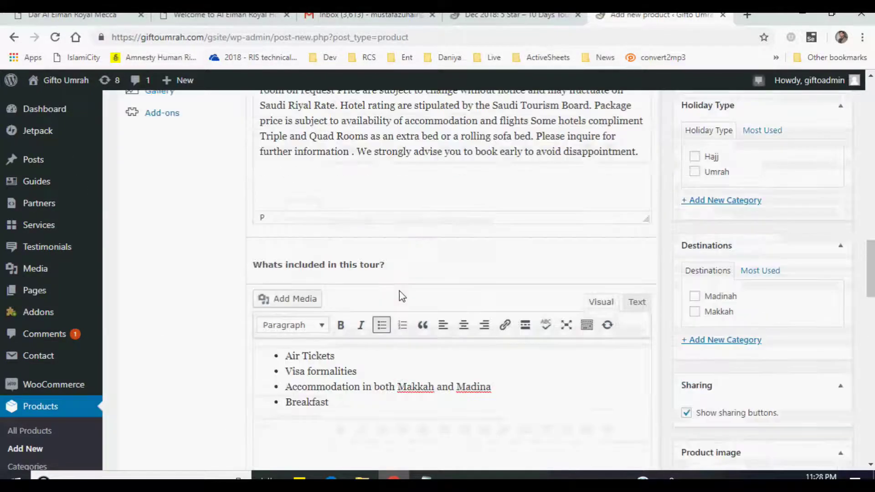
scroll(400, 291, "up", 3)
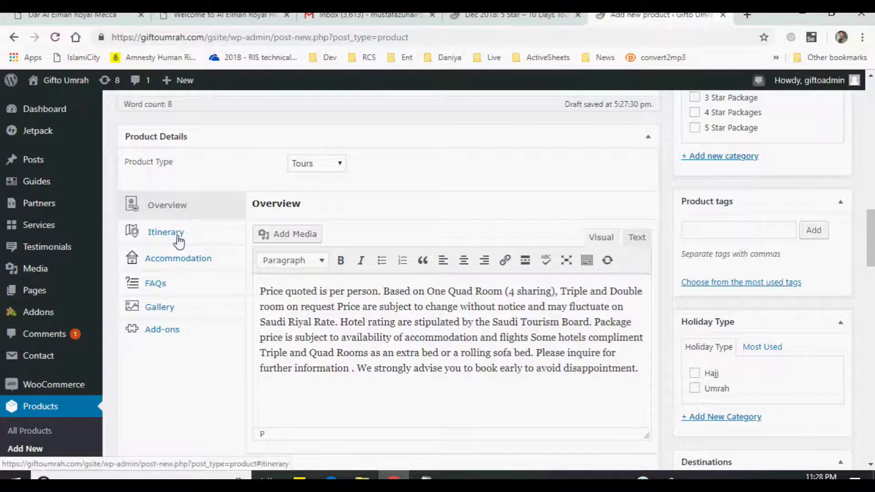
- Open the product's Itinerary tab, then the live 5 Star tour's Itinerary section
left_click(179, 241)
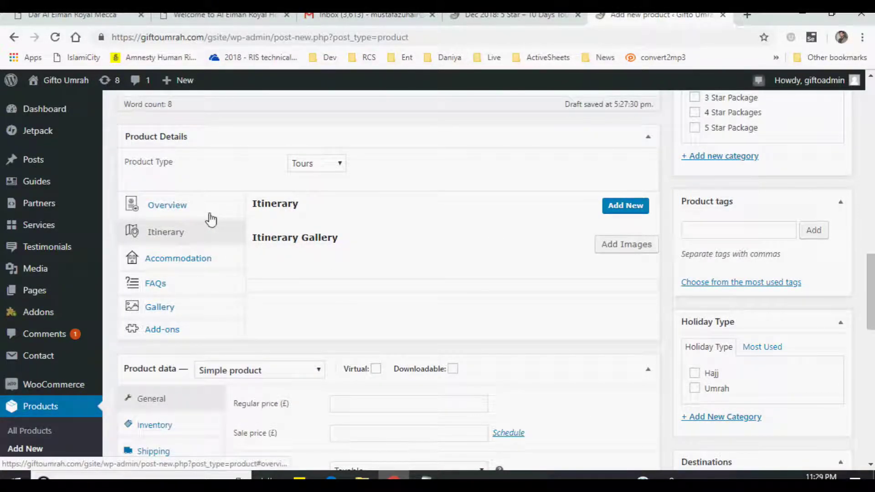
left_click(494, 18)
scroll(457, 254, "up", 10)
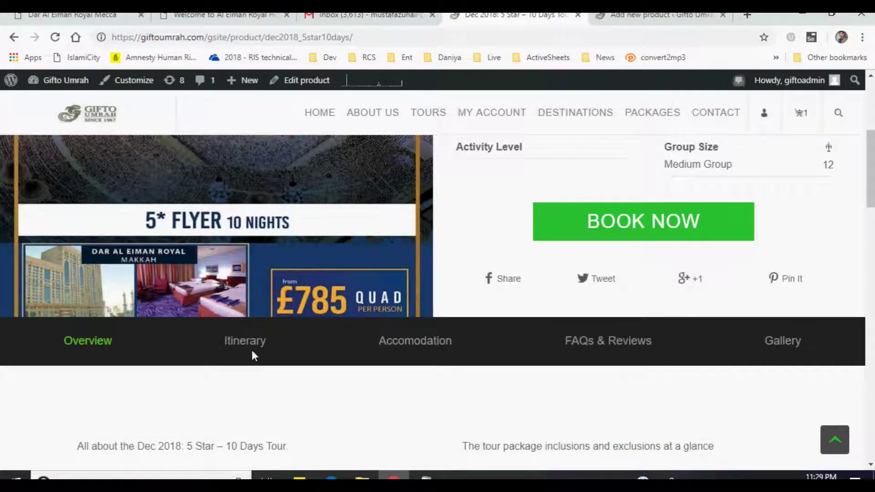
left_click(252, 343)
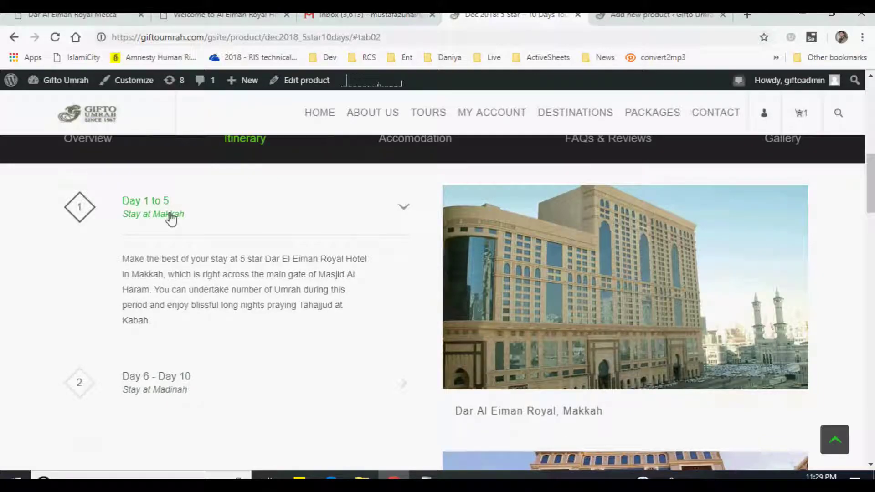
- Expand the live tour's Day 1 to 5 Makkah and Day 6 - Day 10 Madinah stay details
scroll(278, 346, "down", 1)
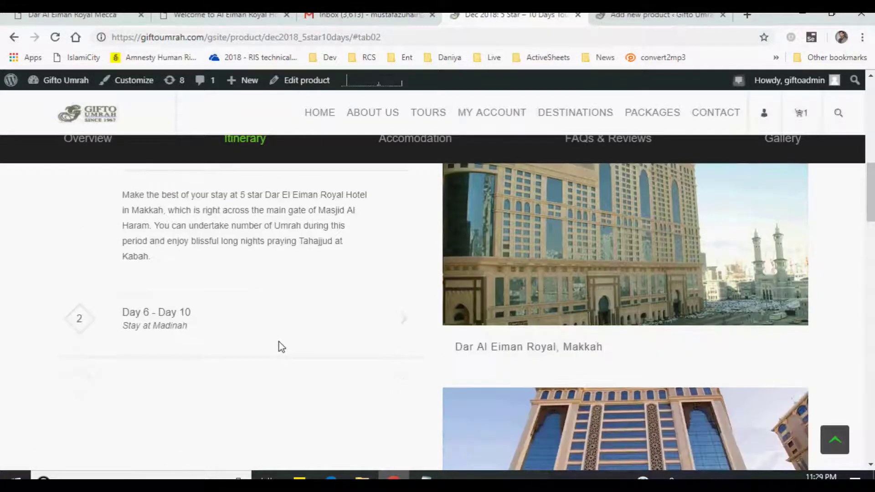
left_click(372, 324)
scroll(367, 324, "up", 4)
scroll(319, 347, "down", 1)
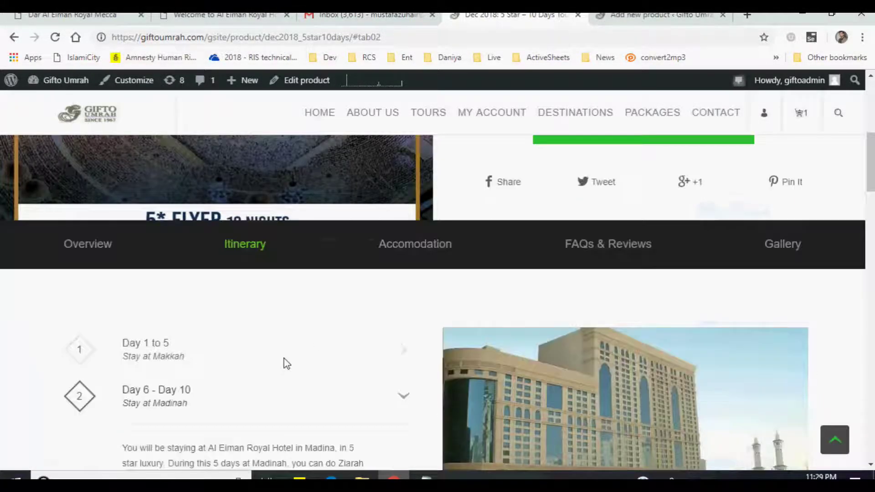
left_click(261, 345)
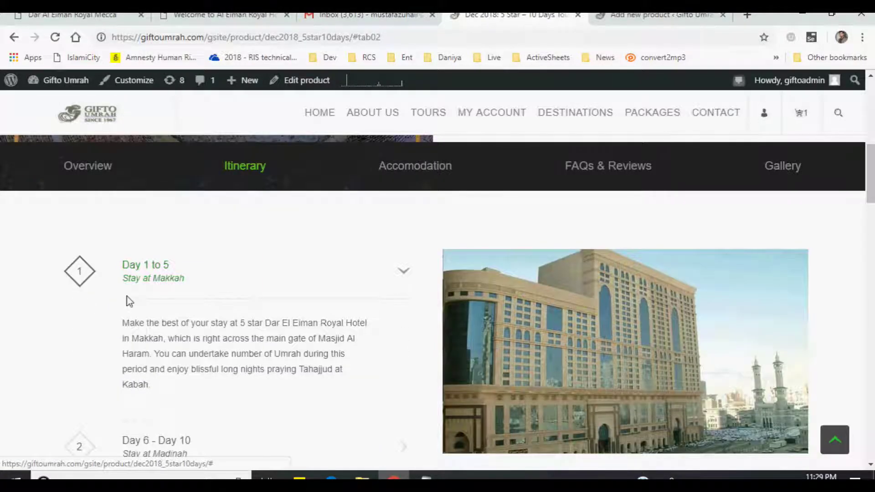
scroll(289, 287, "down", 2)
left_click(272, 336)
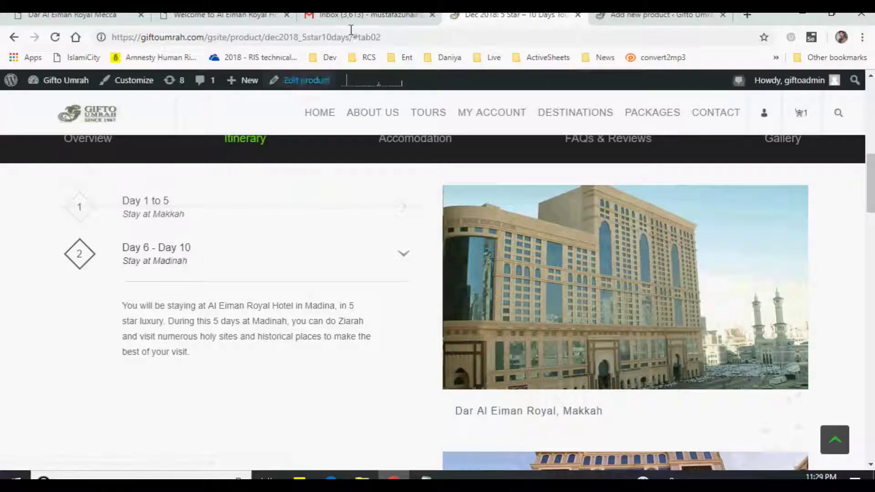
left_click(631, 16)
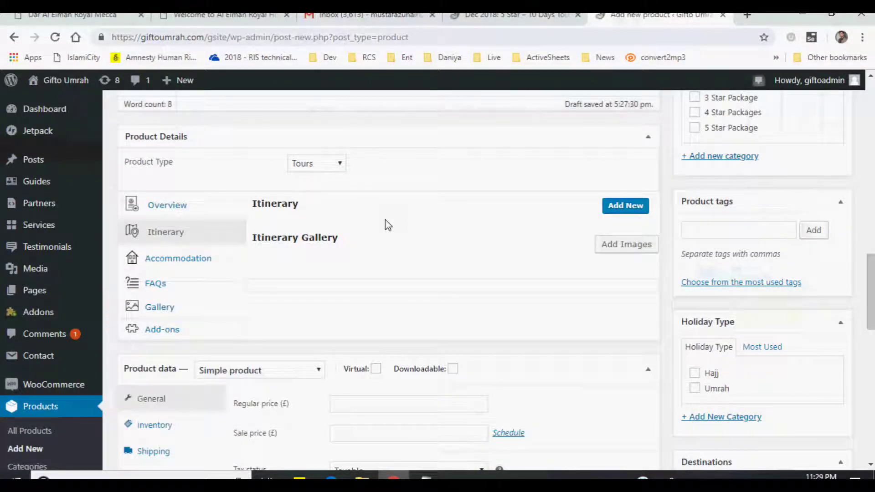
- Add an itinerary entry labelled 'Day 1 To Day 5' with the title 'Stay at Makkah'
left_click_drag(257, 205, 424, 211)
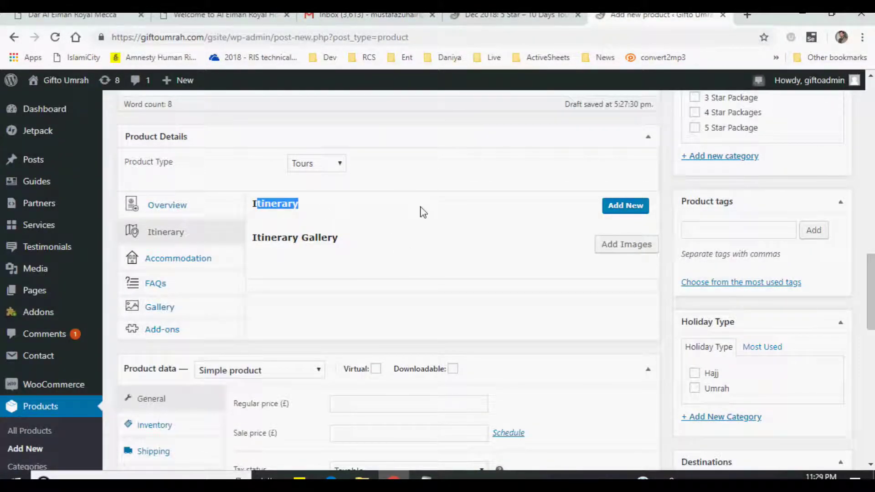
left_click(638, 206)
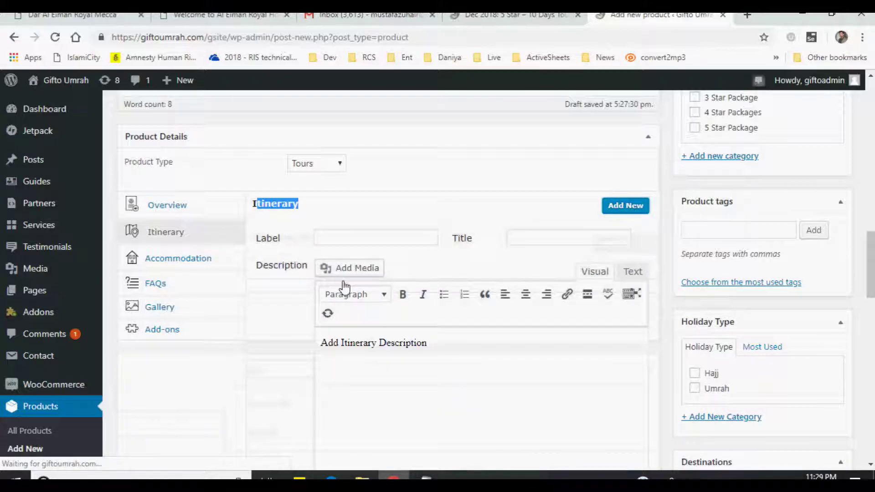
left_click(361, 237)
type("Day 1 To Da")
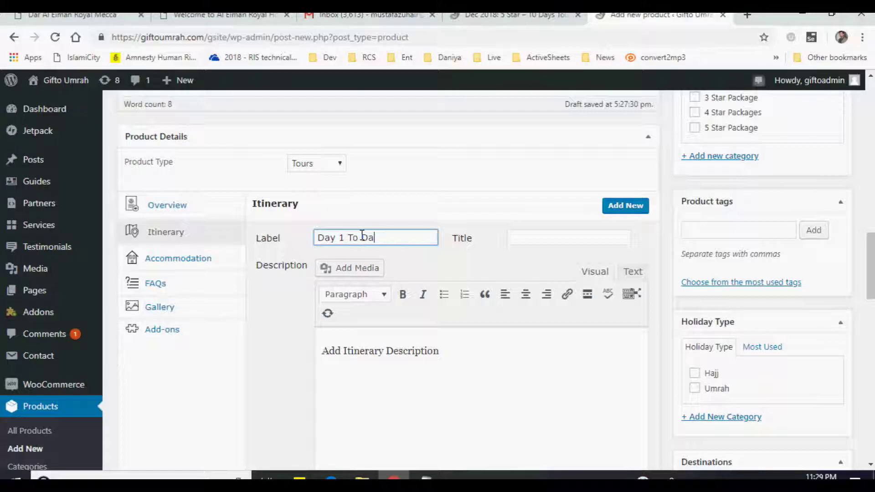
type("y 5")
key("Tab")
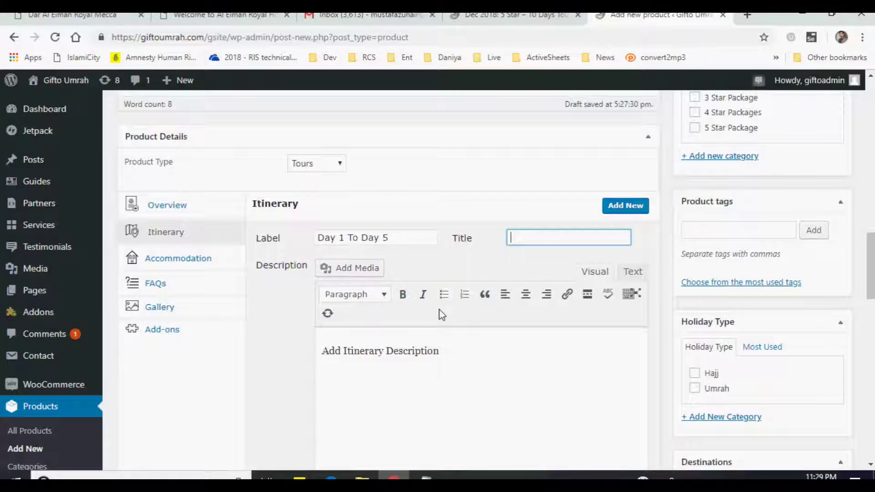
left_click(510, 15)
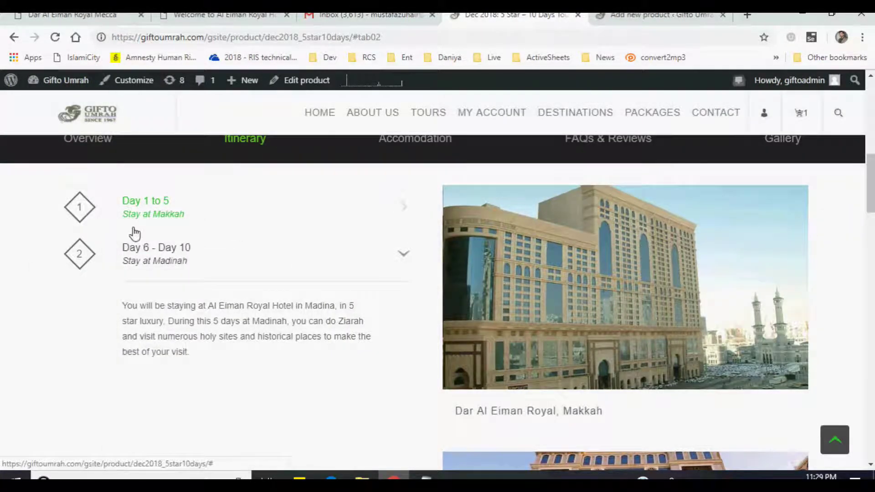
left_click(160, 219)
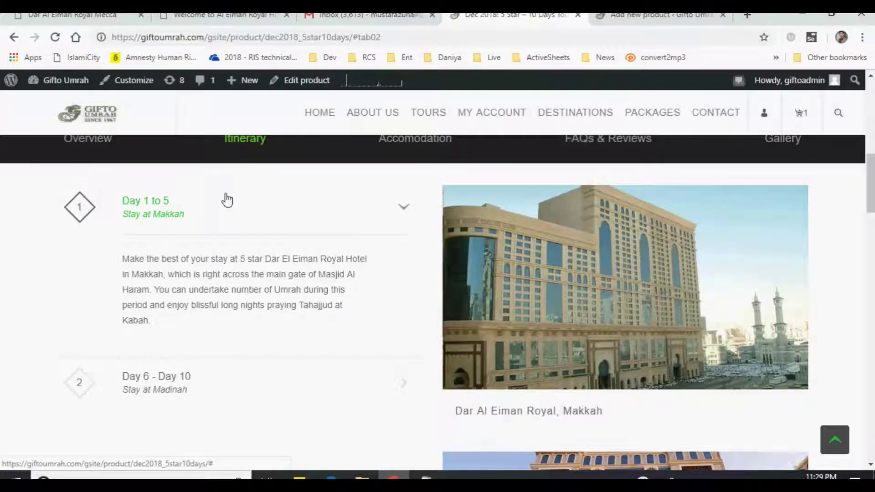
left_click(657, 14)
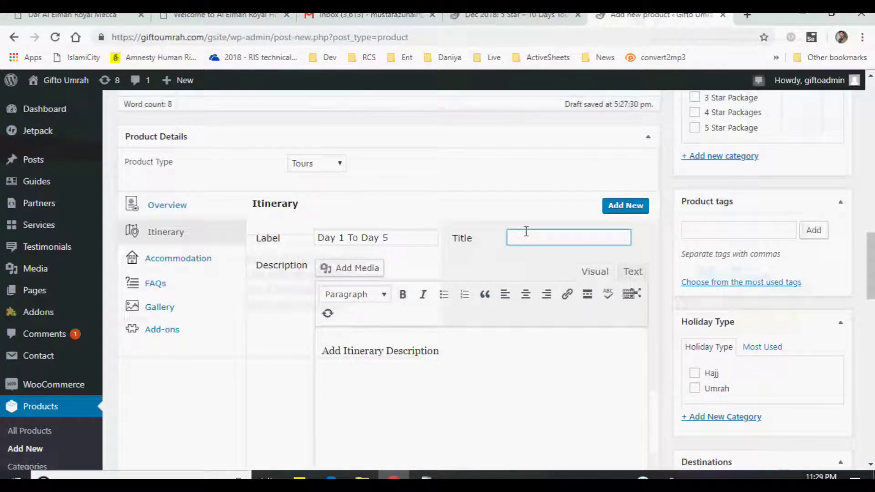
type("Stat")
type(" at")
type(" Makkah")
key("Tab")
key("Tab")
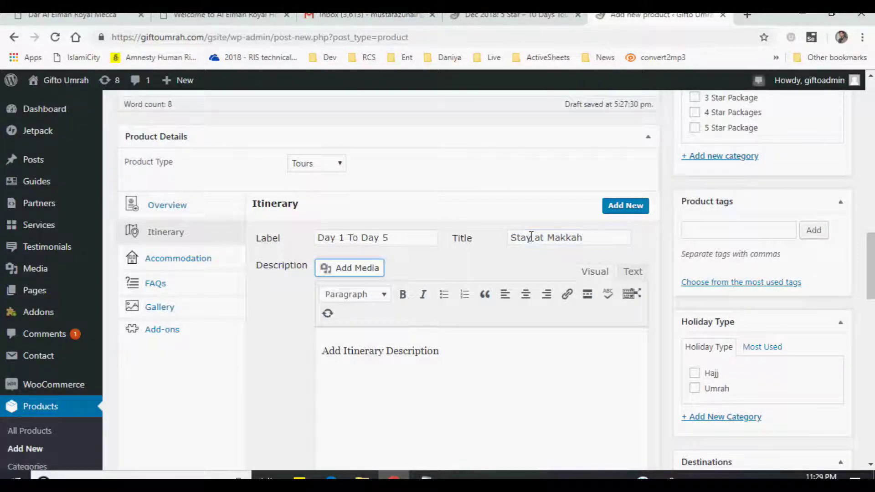
- Paste the Makkah stay paragraph from Notepad as its description, then add another blank entry
scroll(547, 297, "down", 2)
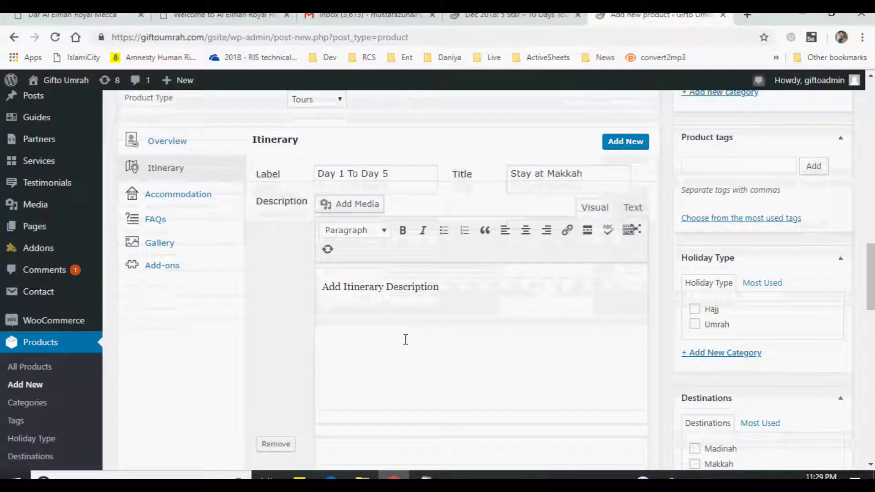
left_click_drag(322, 287, 444, 289)
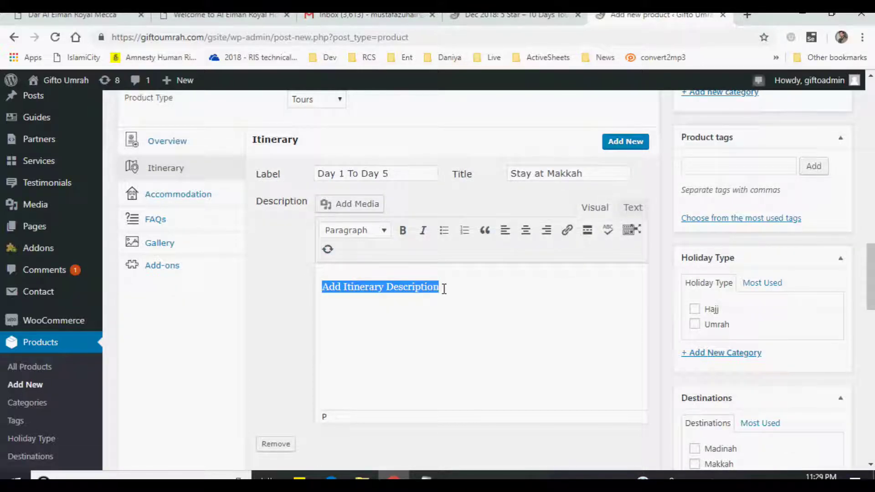
left_click(426, 476)
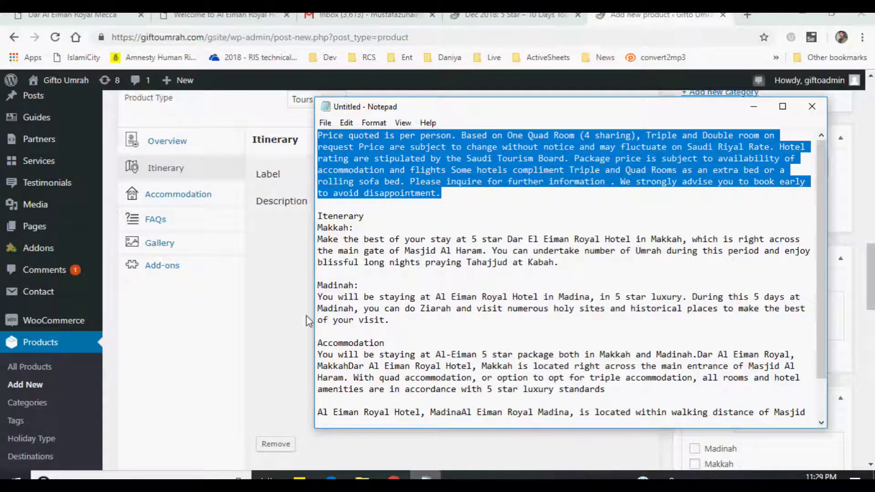
left_click_drag(319, 238, 594, 271)
key("ctrl+c")
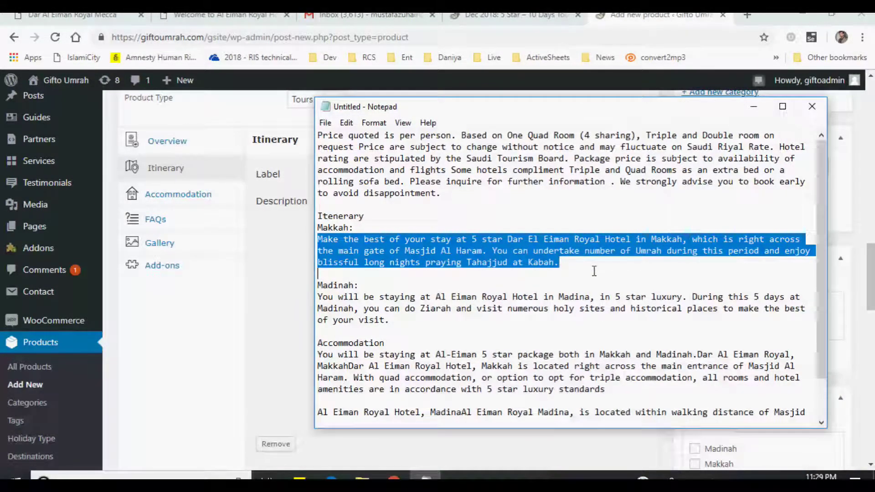
left_click(276, 278)
left_click(473, 297)
key("ctrl+a")
key("ctrl+v")
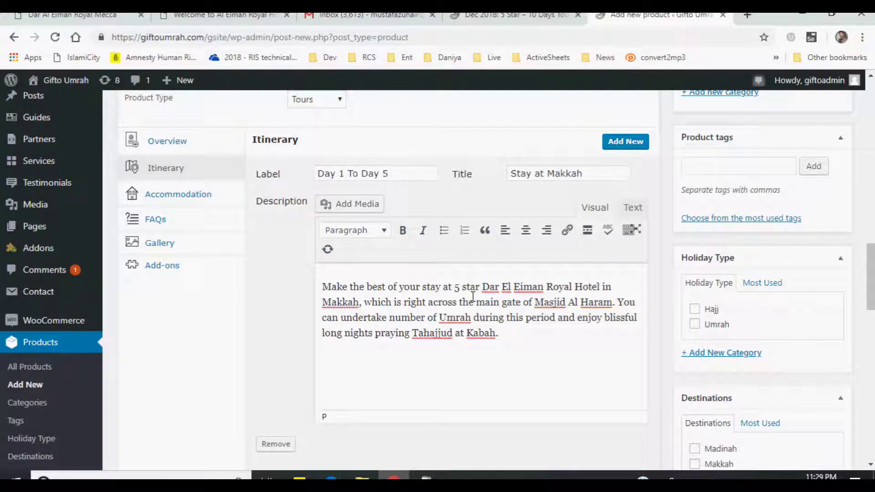
scroll(473, 297, "down", 1)
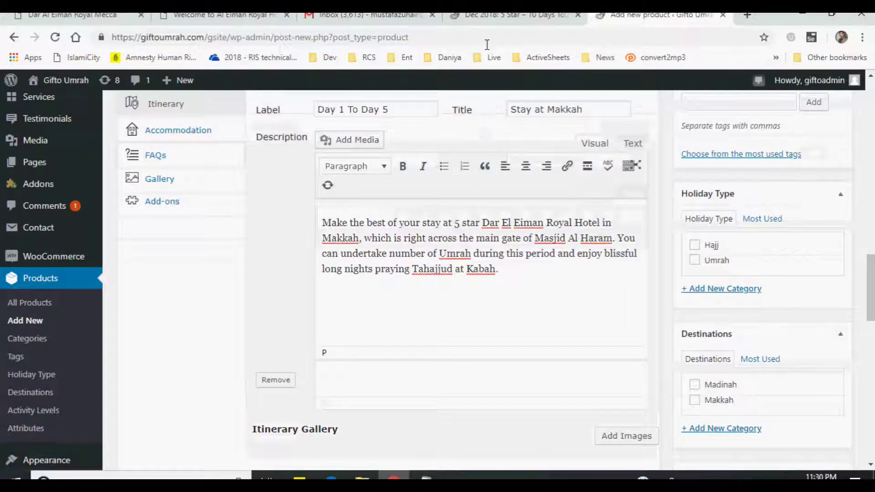
scroll(455, 287, "up", 1)
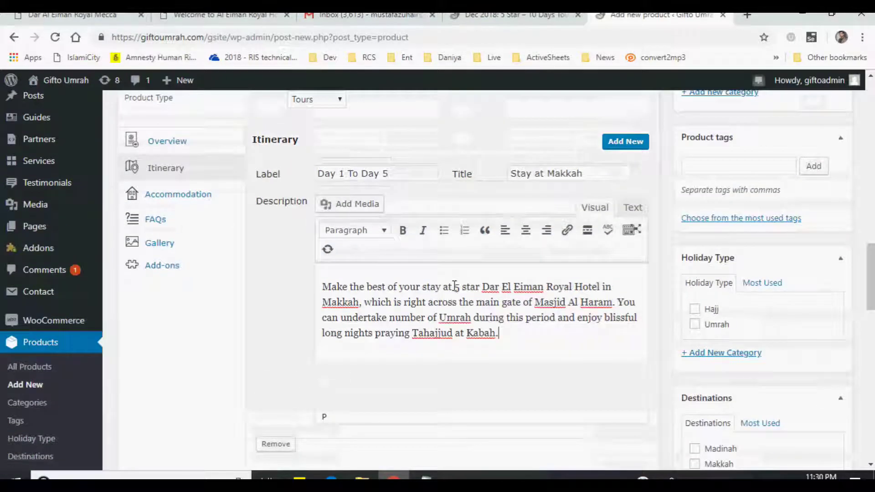
scroll(447, 299, "down", 1)
scroll(447, 299, "up", 1)
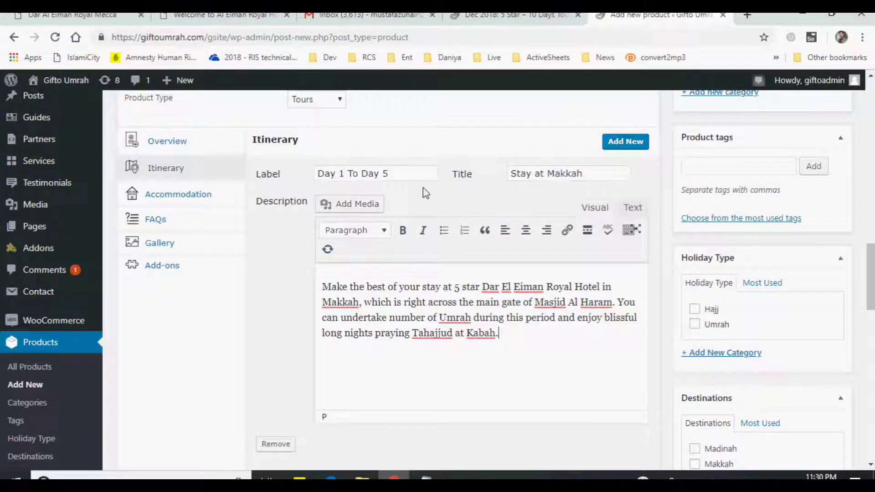
left_click(632, 143)
scroll(519, 262, "down", 3)
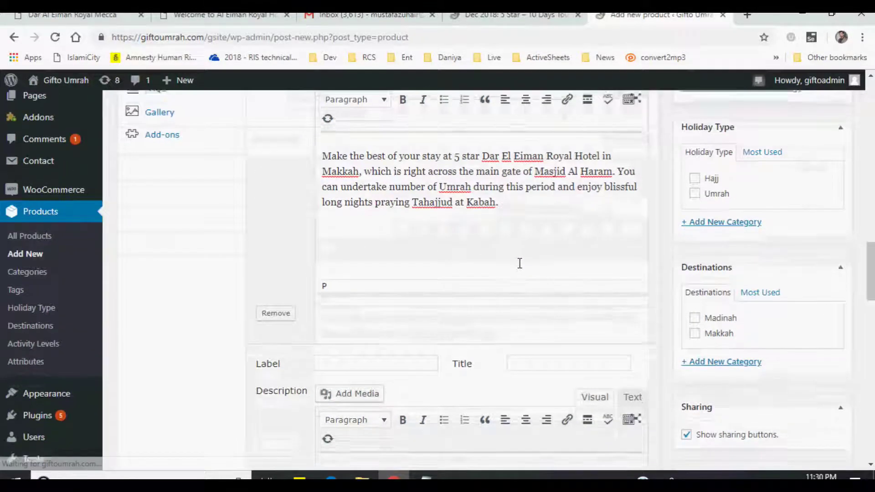
- Label the new itinerary entry 'Day 5 to Day 10' and title it 'Stay at Madina'
left_click(381, 302)
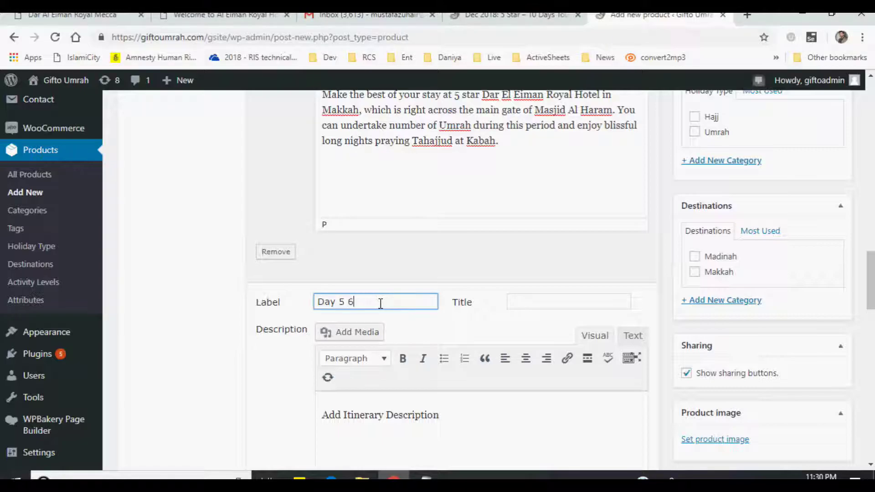
type("Day 5 to Day 10")
key("Tab")
type("Stt")
key("BackSpace")
type("ay at Madina")
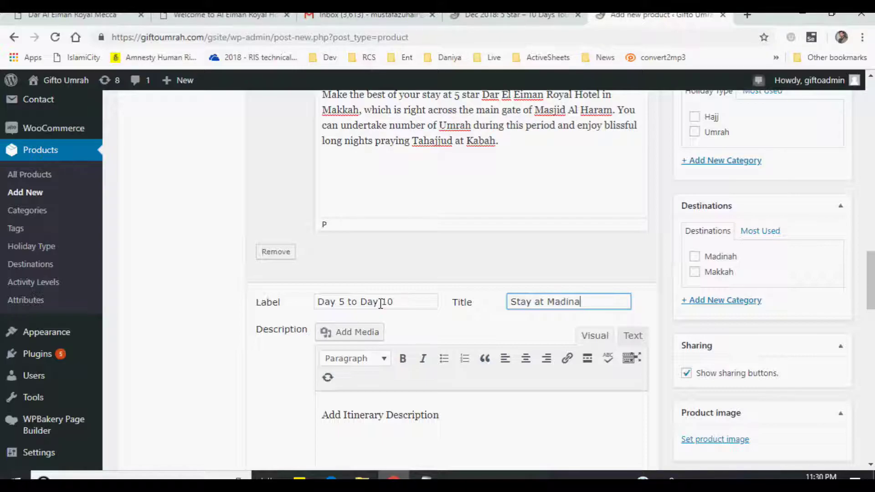
key("Tab")
- Replace the entry's placeholder description with the Madinah stay paragraph from Notepad
scroll(374, 310, "down", 3)
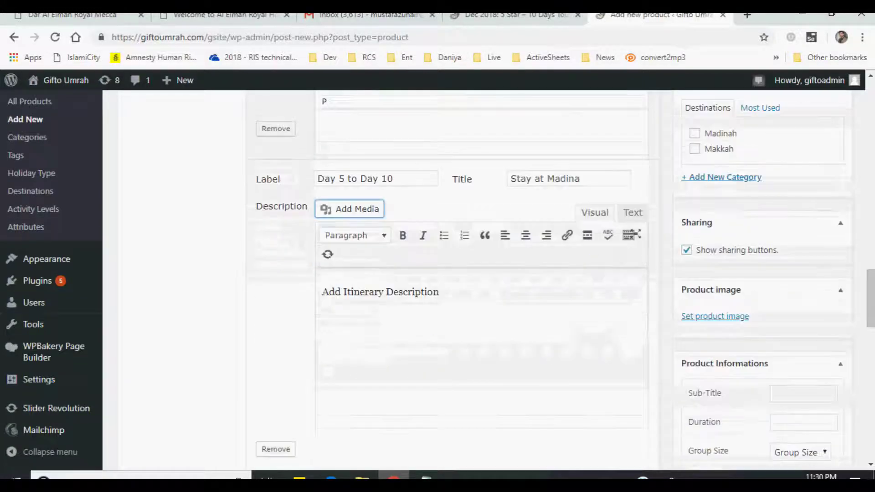
left_click(426, 476)
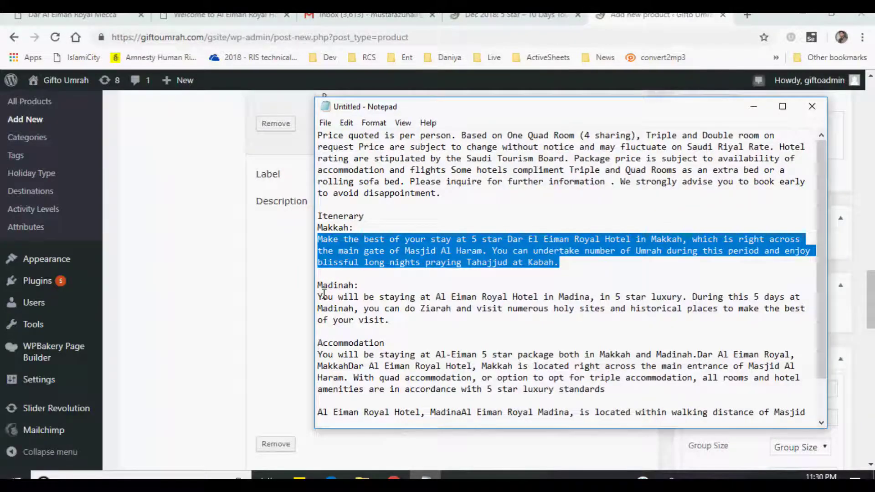
left_click_drag(320, 299, 390, 322)
key("ctrl+c")
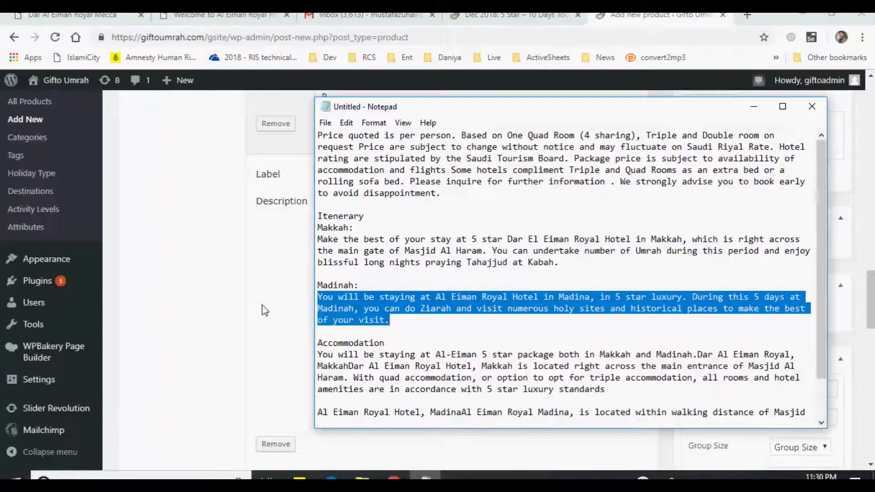
key("alt+Tab")
triple_click(417, 287)
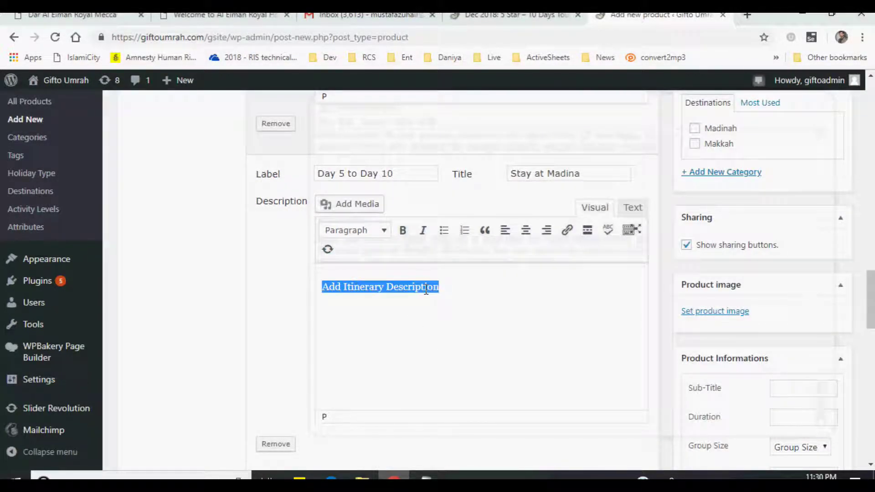
key("ctrl+v")
scroll(382, 364, "up", 7)
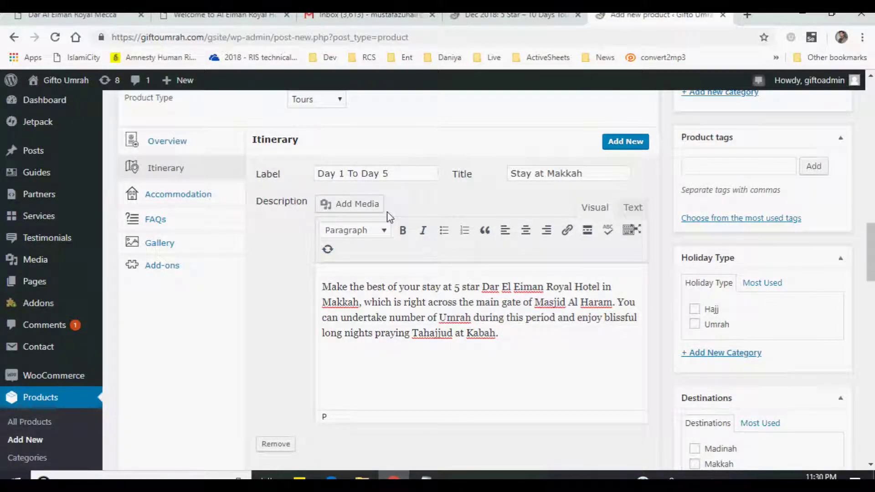
scroll(422, 252, "down", 10)
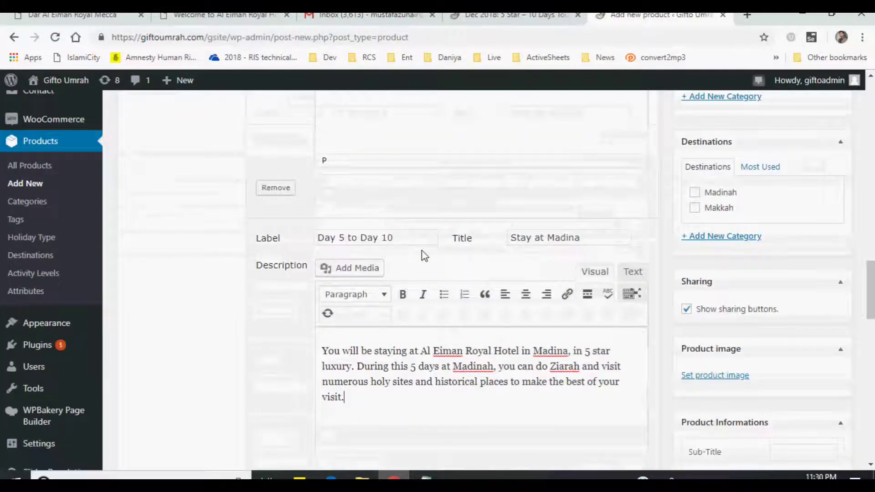
scroll(423, 250, "down", 1)
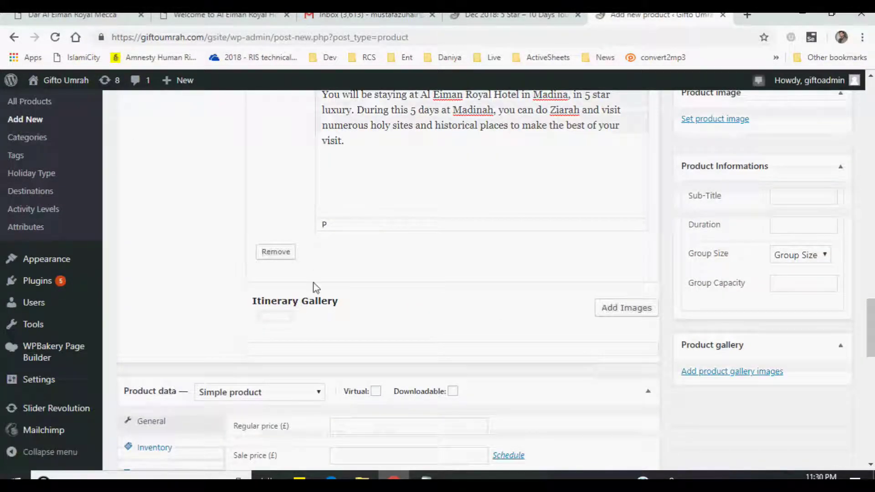
- Compare with the live tour page, then reopen the Itinerary Gallery image chooser
left_click(502, 18)
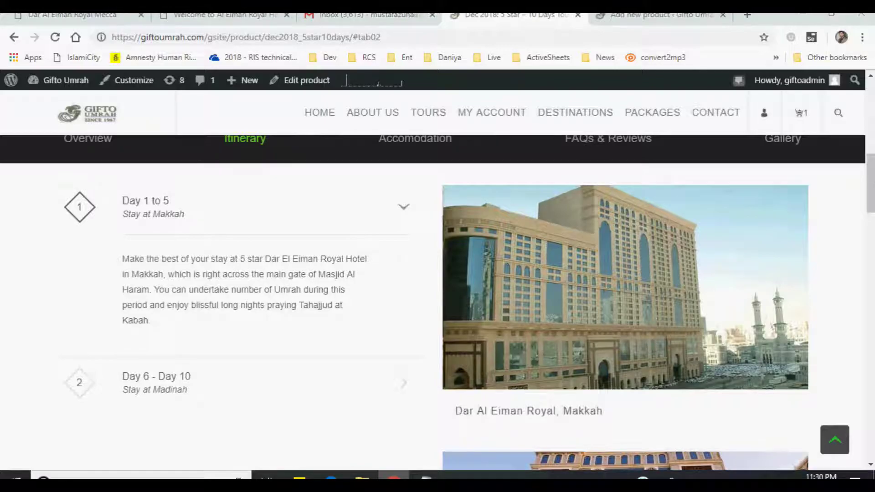
left_click_drag(870, 178, 870, 154)
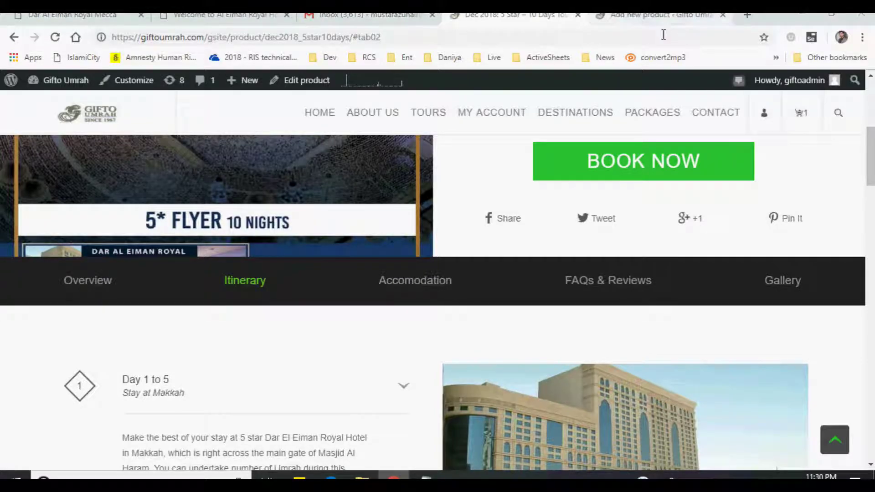
left_click(656, 20)
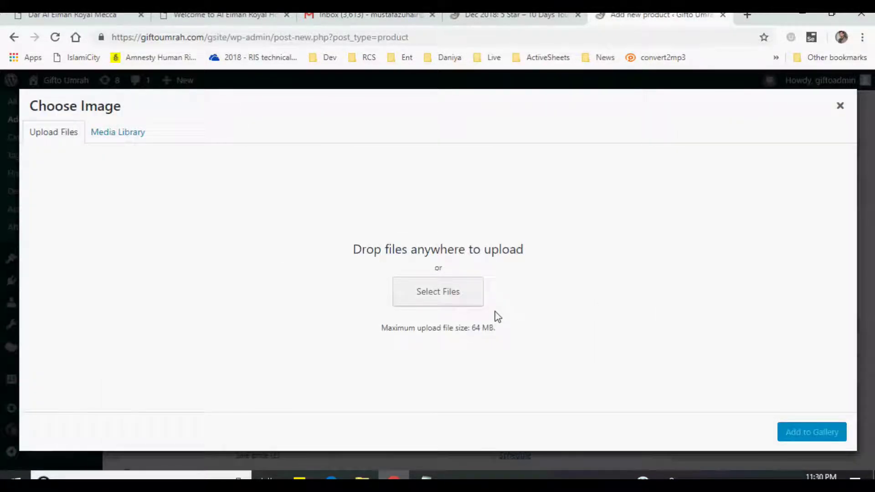
left_click(840, 105)
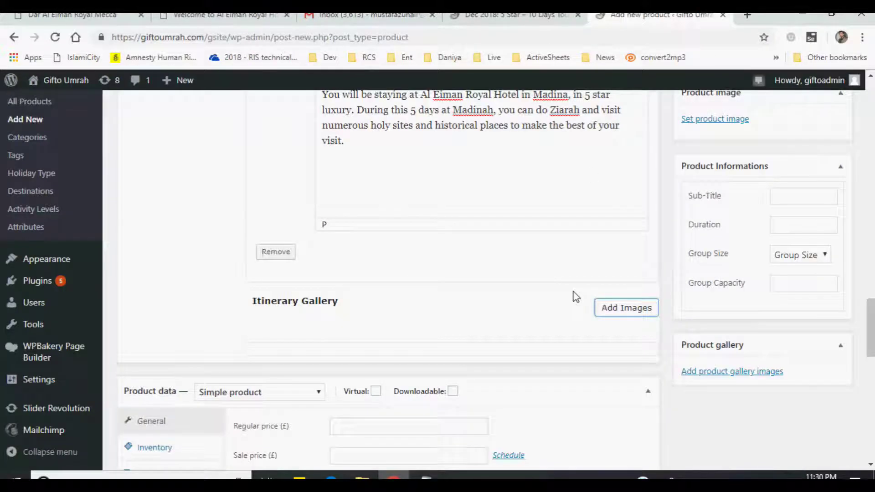
left_click(605, 314)
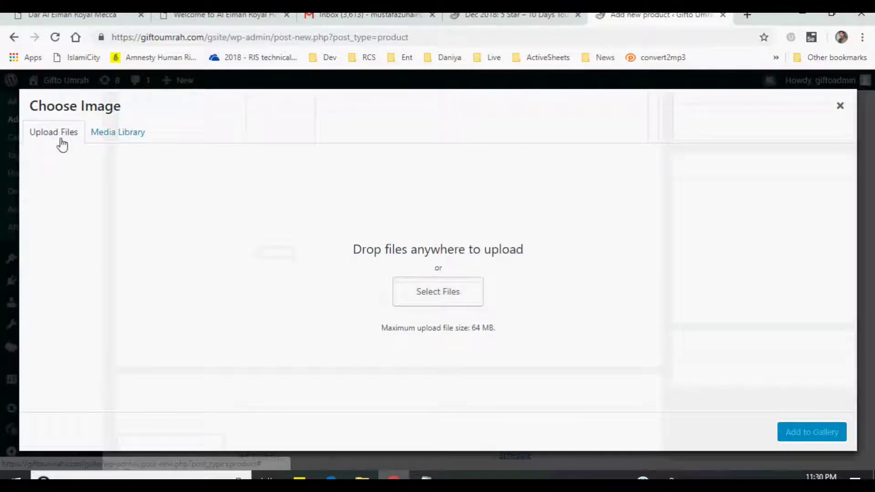
left_click(439, 296)
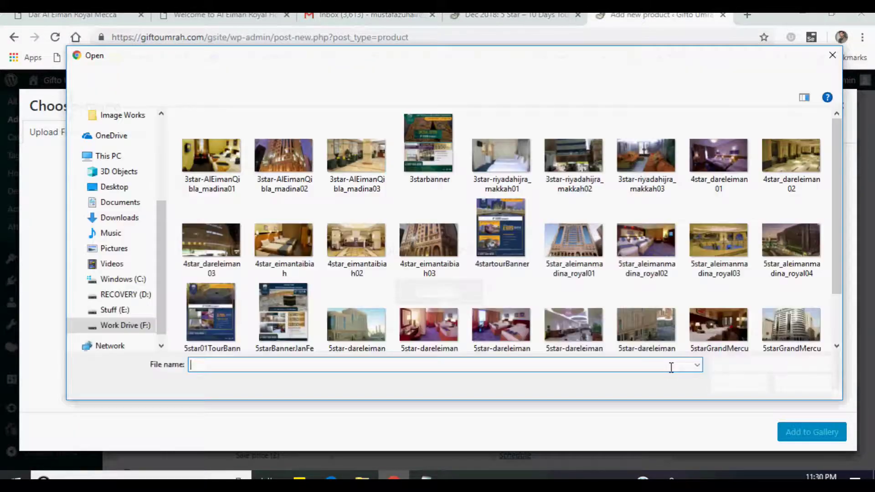
left_click(834, 56)
- Browse the Media Library, selecting and then deselecting the royal04 and royal01 hotel photos
left_click(119, 131)
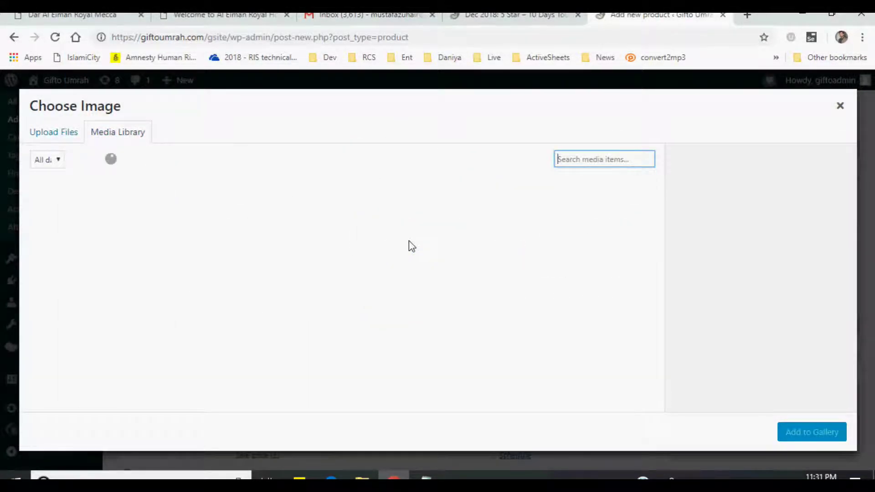
left_click(660, 203)
left_click_drag(661, 199, 648, 264)
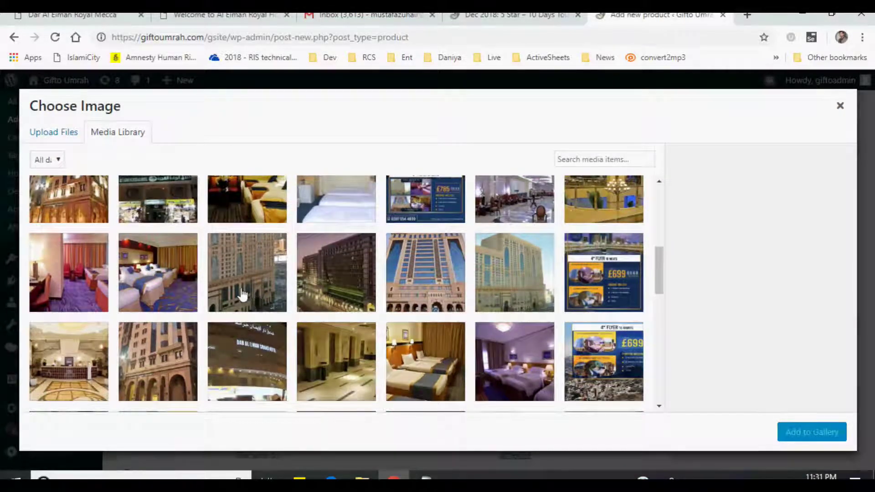
left_click(343, 291)
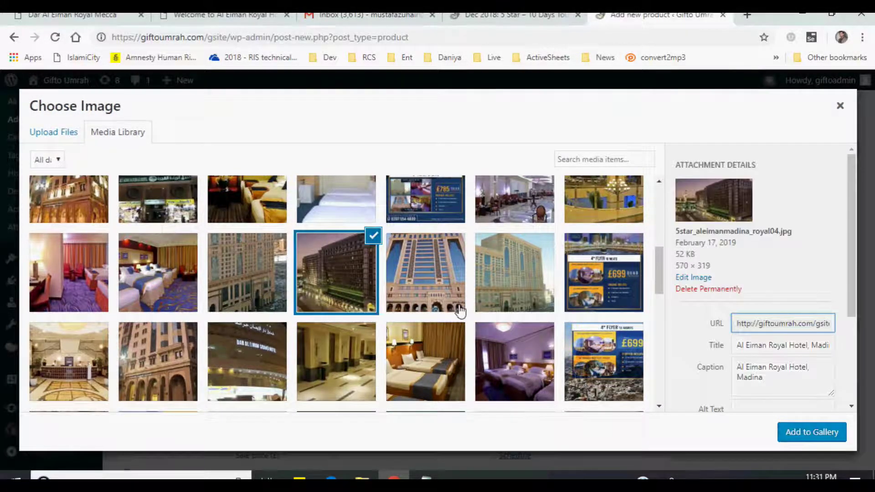
left_click(459, 309)
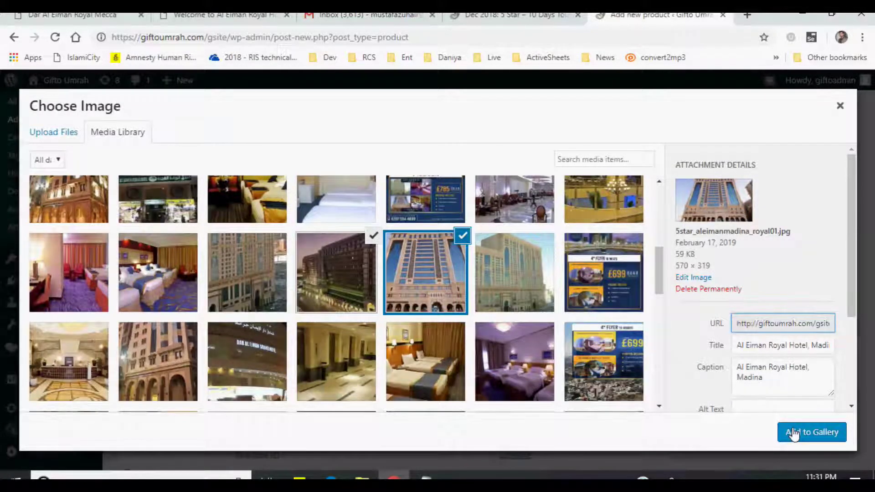
left_click(454, 289)
left_click(348, 278)
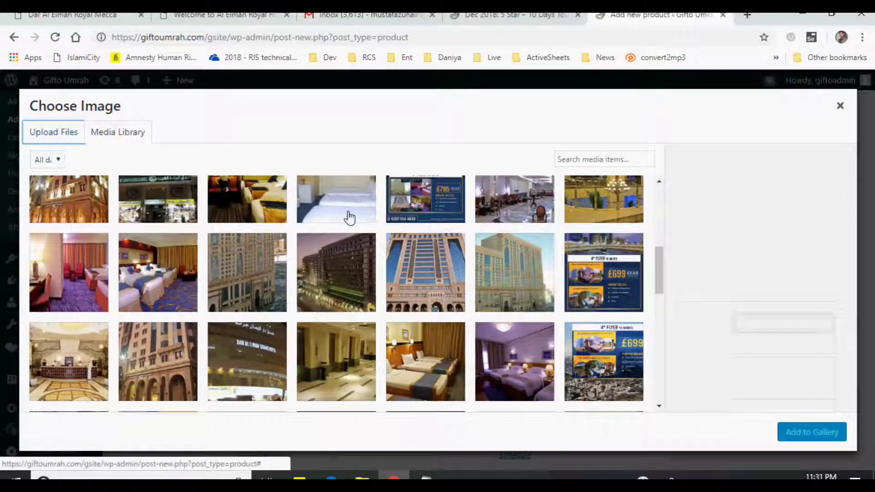
key("Return")
- Upload 5star-dareleiman_royal01 and 5star_aleimanmadina_royal01 from the computer into the Media Library
left_click(405, 303)
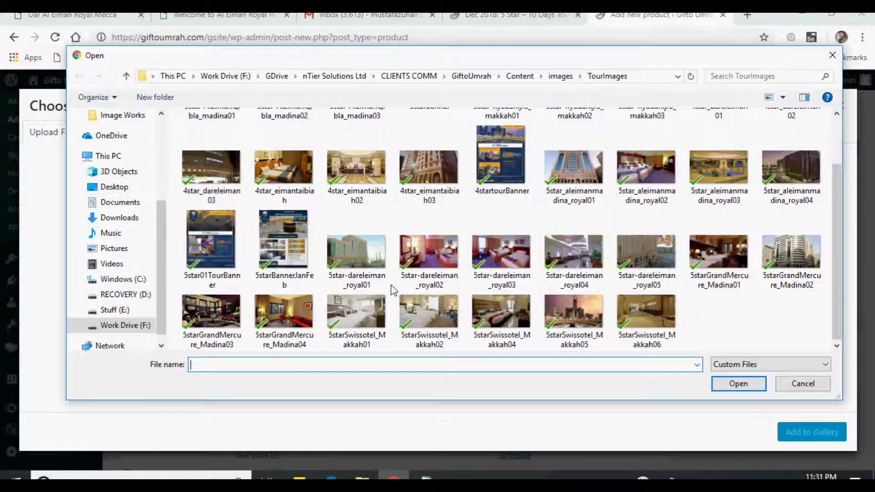
left_click(370, 285)
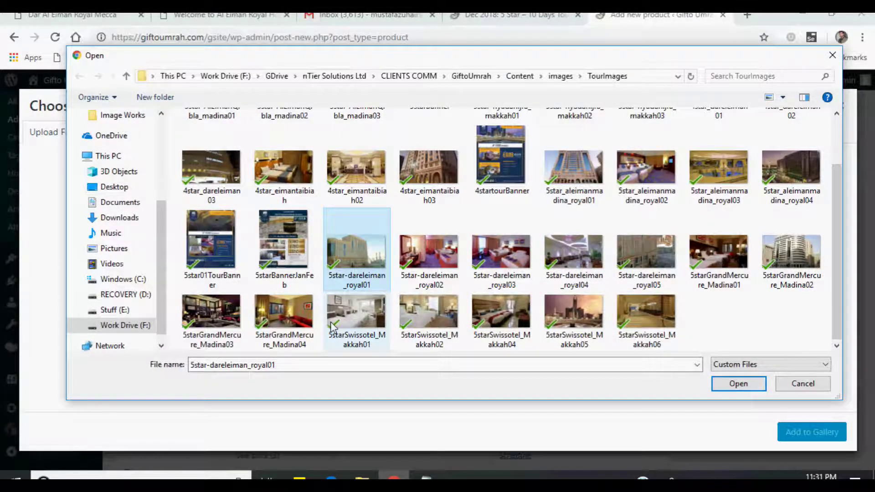
left_click(593, 204, "ctrl")
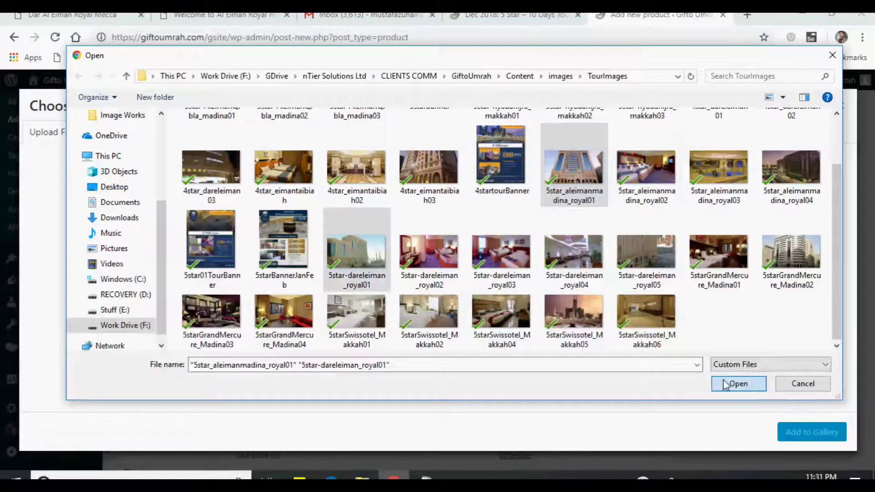
left_click(733, 384)
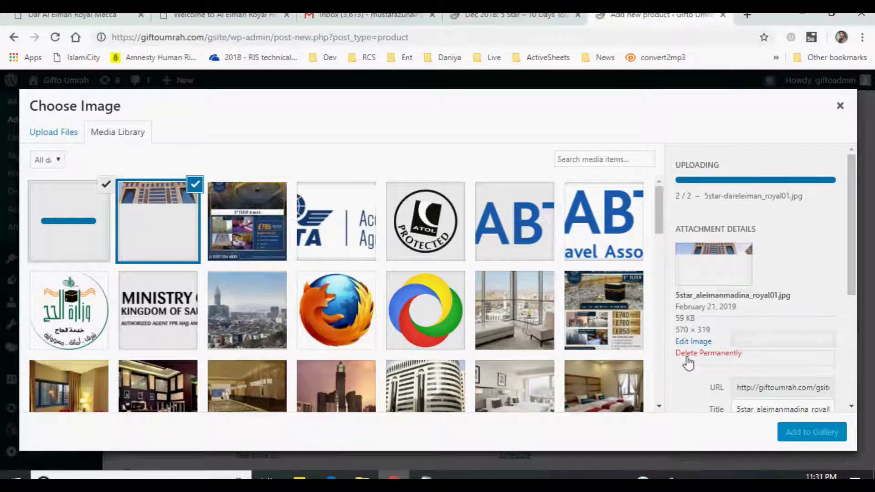
scroll(689, 365, "down", 3)
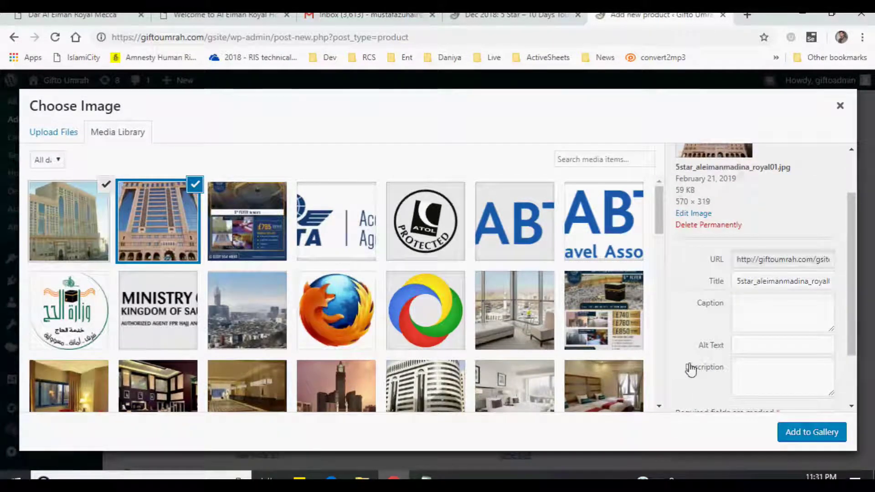
- Add the two uploaded hotel photos to the Itinerary Gallery
left_click(810, 432)
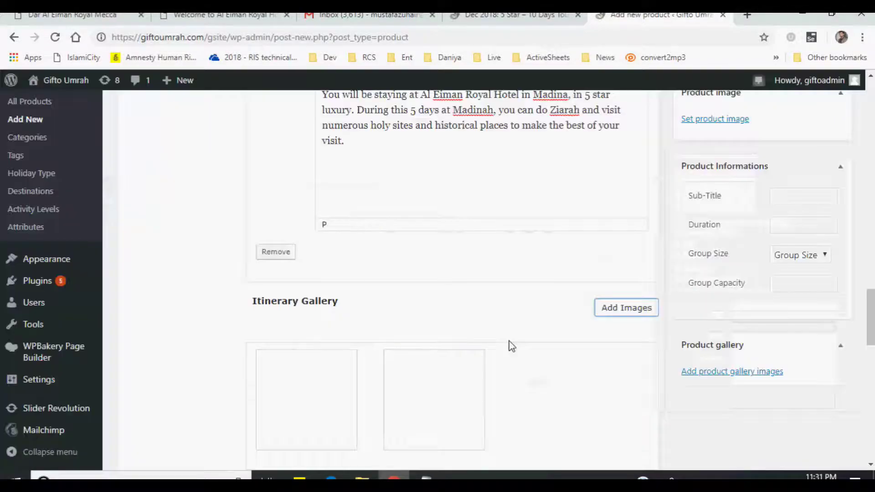
scroll(511, 346, "down", 3)
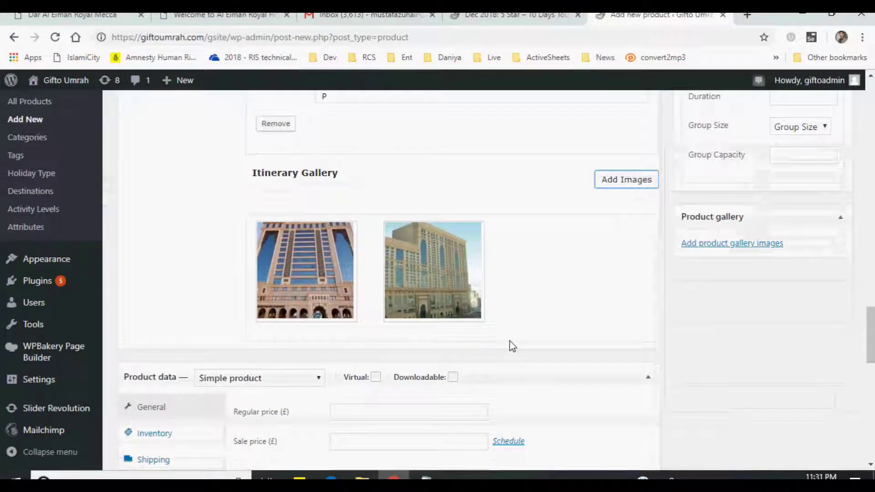
scroll(511, 346, "up", 7)
scroll(511, 341, "up", 10)
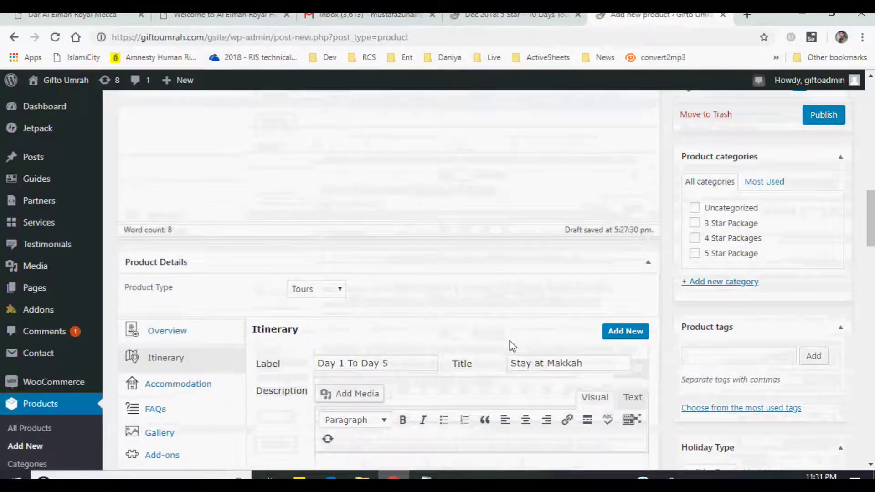
scroll(511, 340, "down", 4)
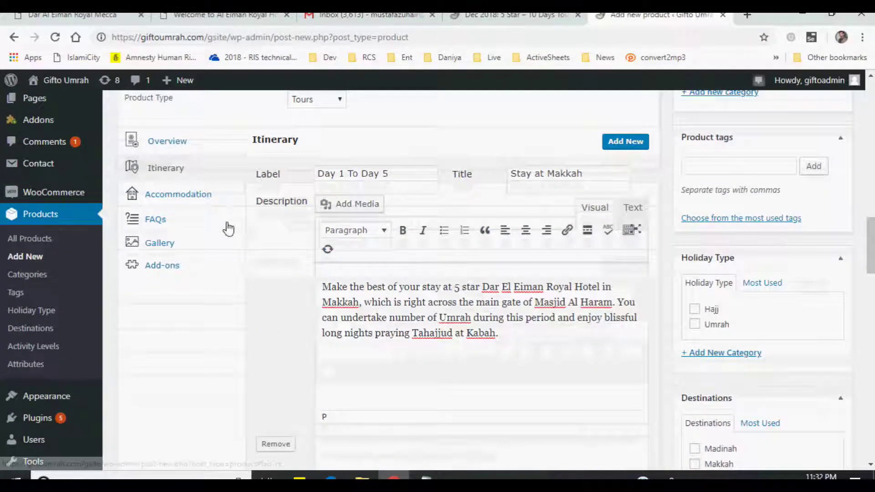
- Open the product's Accommodation fields and review the live tour's Accommodation section
left_click(172, 195)
left_click(499, 17)
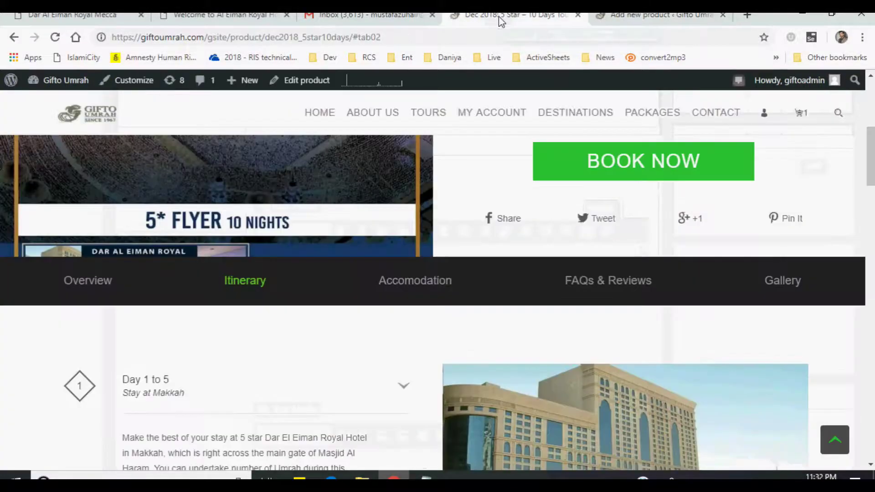
left_click(416, 283)
scroll(524, 346, "down", 3)
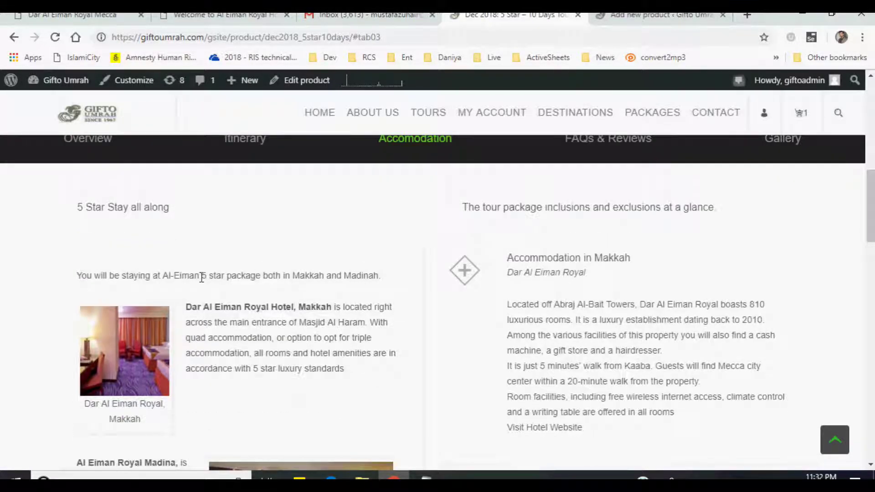
scroll(201, 277, "down", 4)
scroll(317, 349, "up", 3)
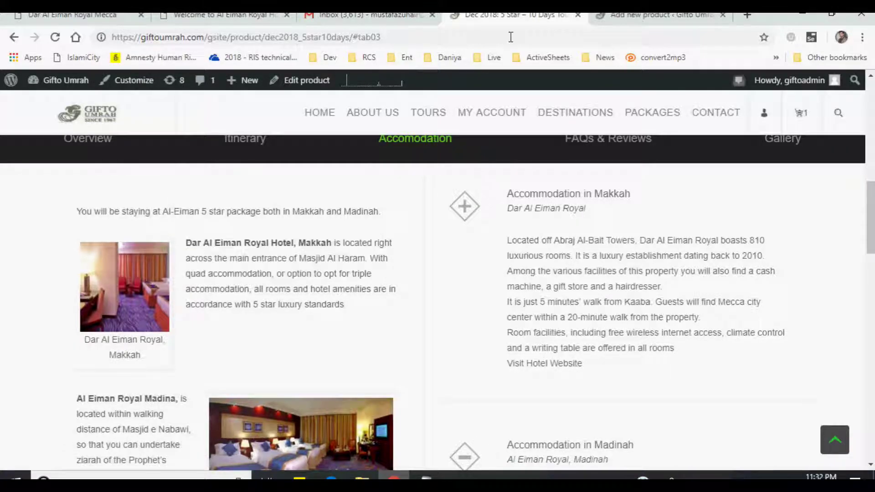
scroll(362, 313, "up", 2)
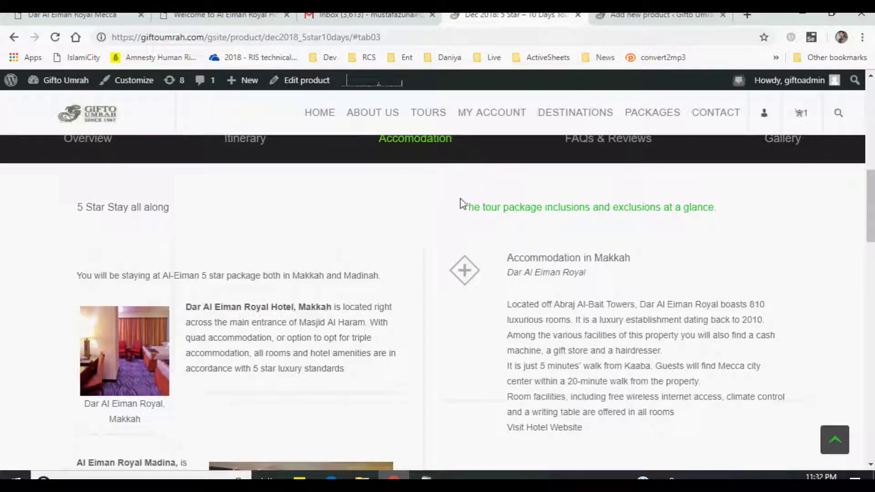
scroll(566, 254, "down", 2)
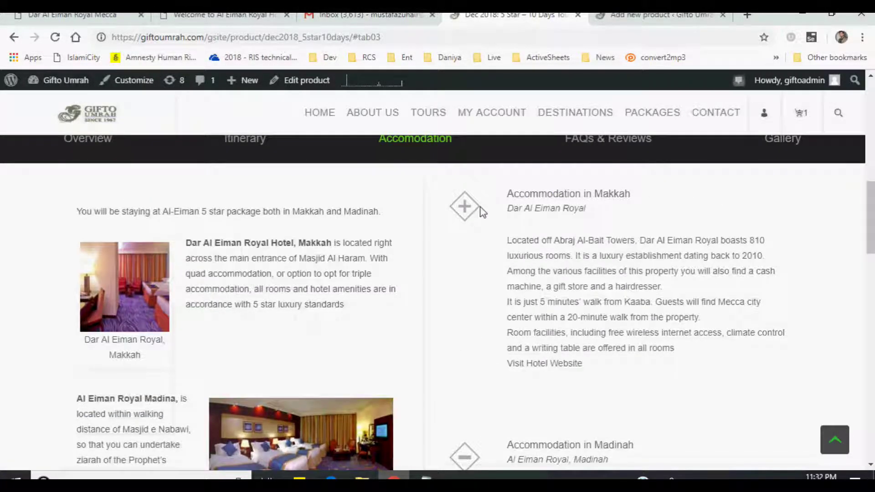
scroll(567, 275, "down", 6)
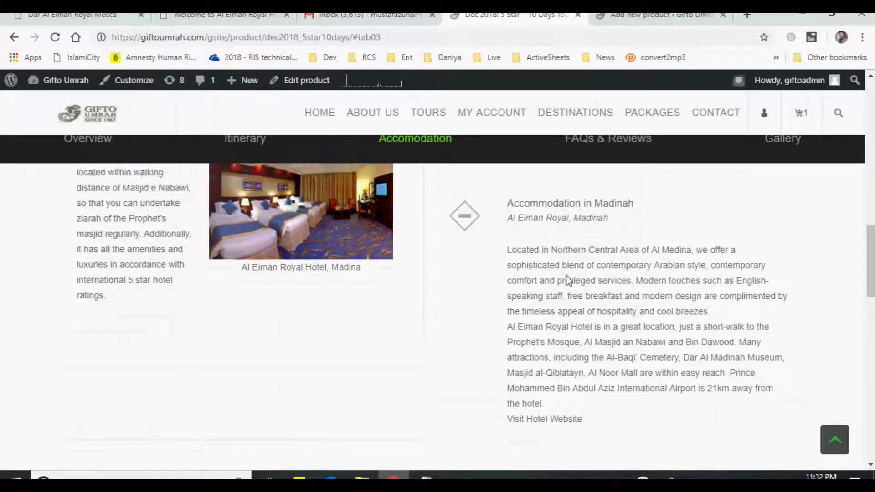
scroll(567, 279, "up", 3)
left_click(628, 22)
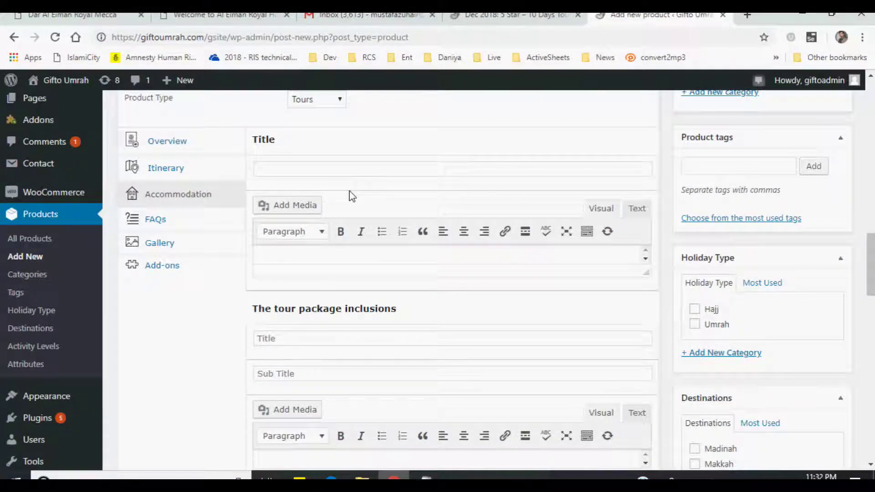
- Title the accommodation 'Stay with comfort' and paste the Makkah and Madina hotel paragraphs from Notepad
left_click(378, 169)
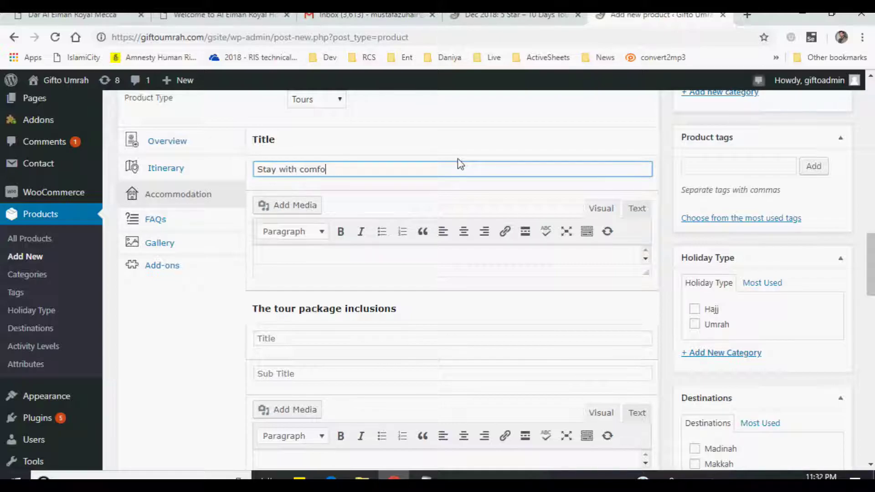
key("Tab")
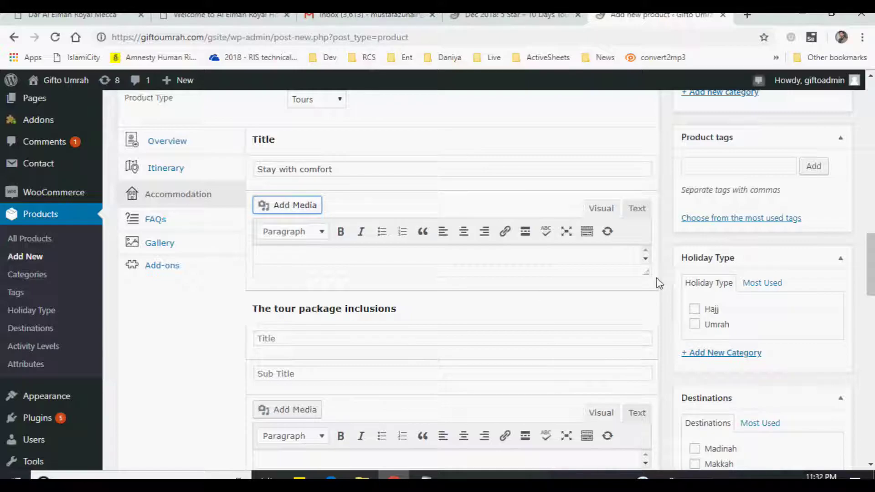
left_click_drag(648, 273, 642, 367)
left_click(394, 290)
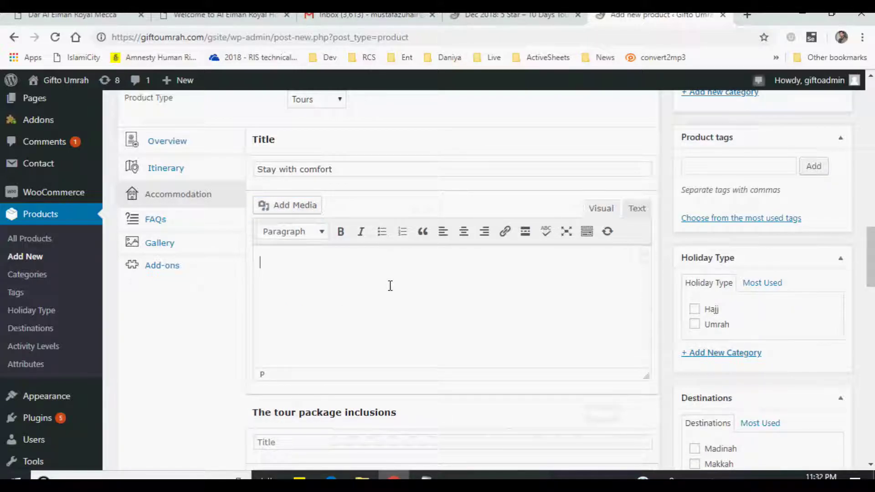
left_click(426, 478)
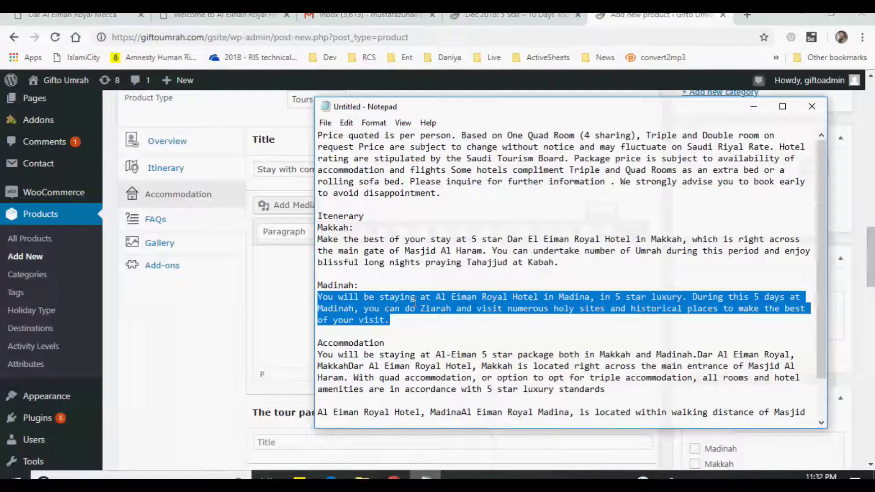
scroll(324, 313, "down", 2)
left_click_drag(319, 309, 774, 390)
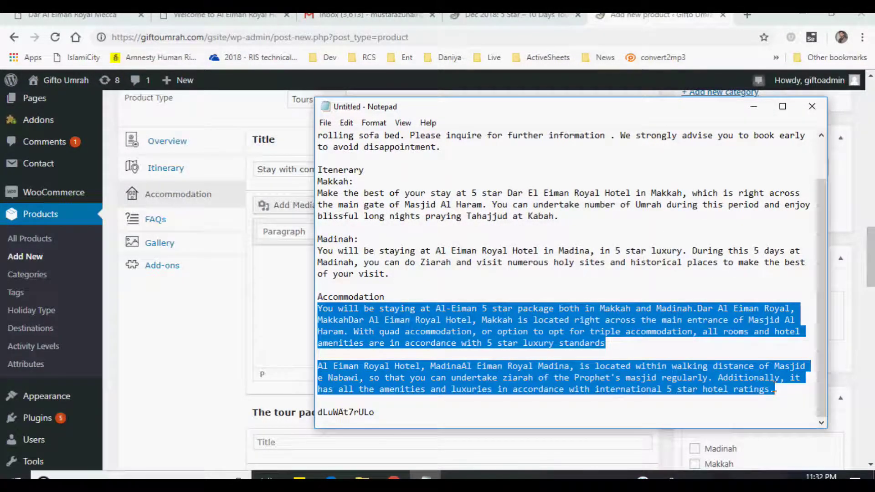
left_click(292, 284)
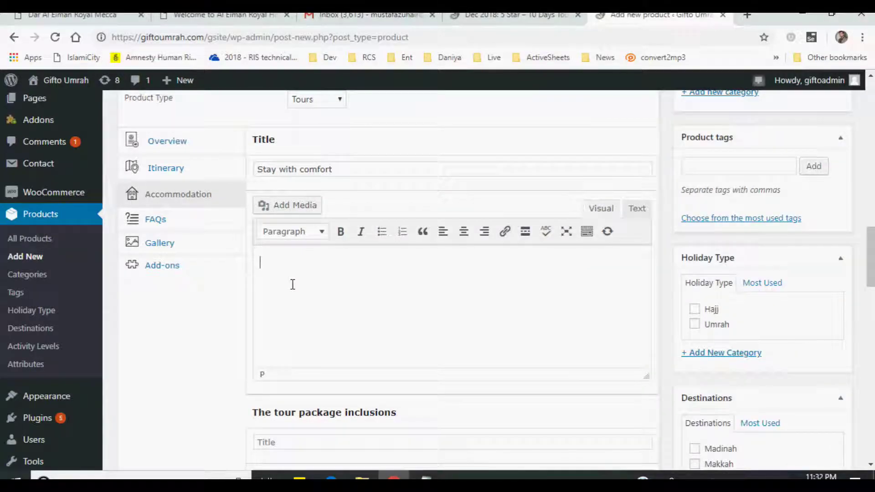
type("You will be staying at Al-Eiman 5 star package both in Makkah and Madinah. Dar Al Eiman Royal, Makkah Dar Al Eiman Royal Hotel, Makkah is located right across the main entrance of Masjid Al Haram. With quad accommodation, or option to opt for triple accommodation, all rooms and hotel amenities are in accordance with 5 star luxury standards  Al Eiman Royal Hotel, Madina Al Eiman Royal Madina, is located within walking distance of Masjid e Nabawi, so that you can undertake ziarah of the Prophet's masjid regularly. Additionally, it has all the amenities and luxuries in accordance with international 5 star hotel ratings.")
scroll(423, 313, "up", 2)
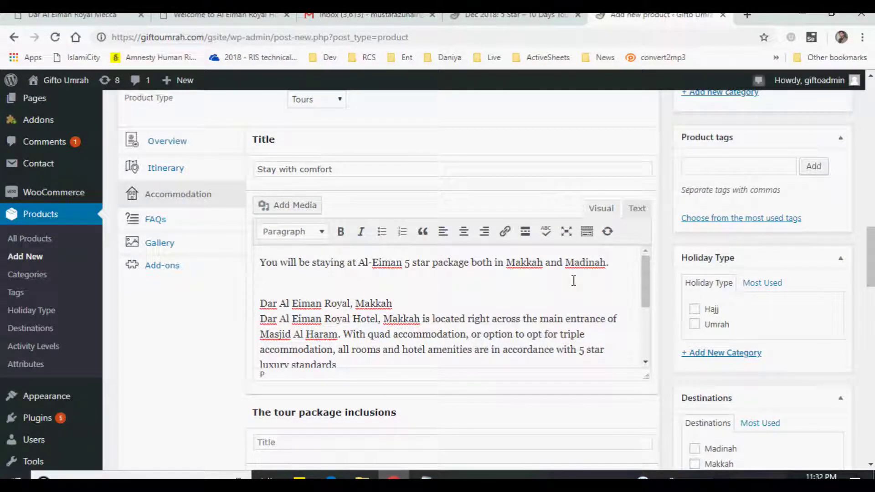
- Bold the 'Dar Al Eiman Royal Makkah' and 'Al Eiman Royal Hotel, Madina' headings
key("BackSpace")
key("Delete")
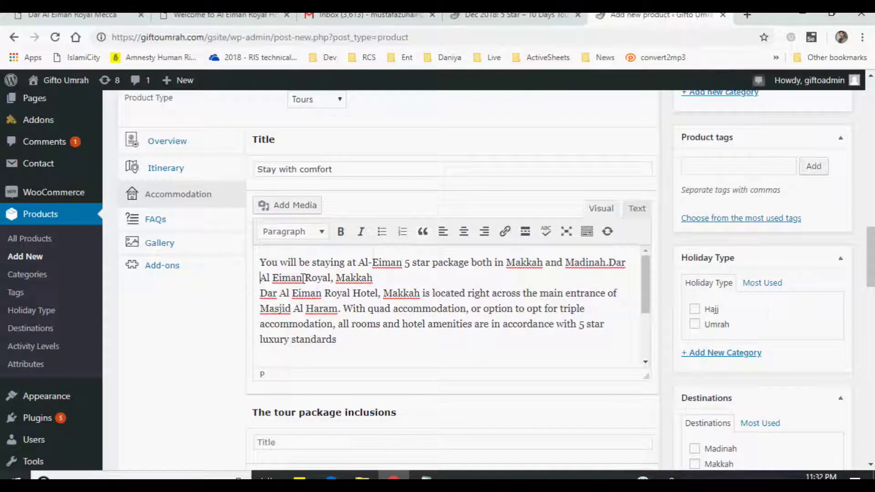
key("shift+End")
key("ctrl+b")
scroll(384, 292, "down", 1)
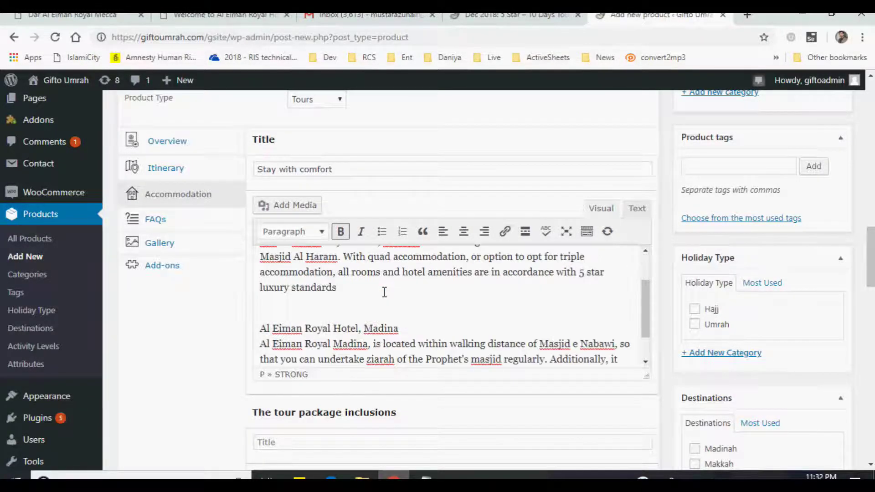
left_click_drag(261, 316, 442, 317)
key("ctrl+b")
left_click(405, 293)
scroll(405, 293, "up", 2)
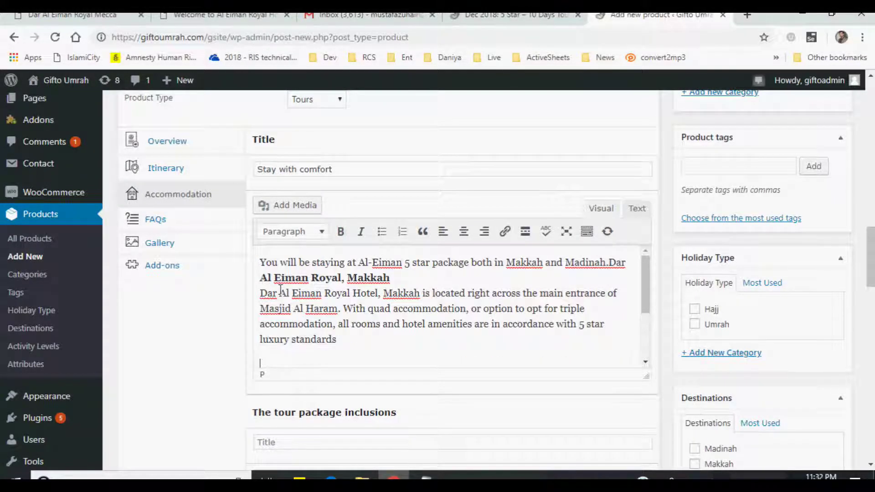
left_click(505, 17)
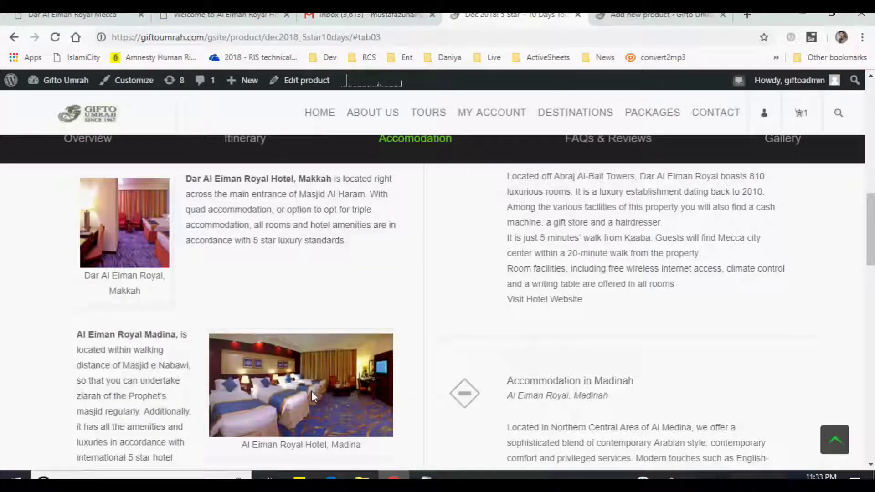
- Upload the 5star-dareleiman_royal02 room photo through the media dialog
left_click(657, 15)
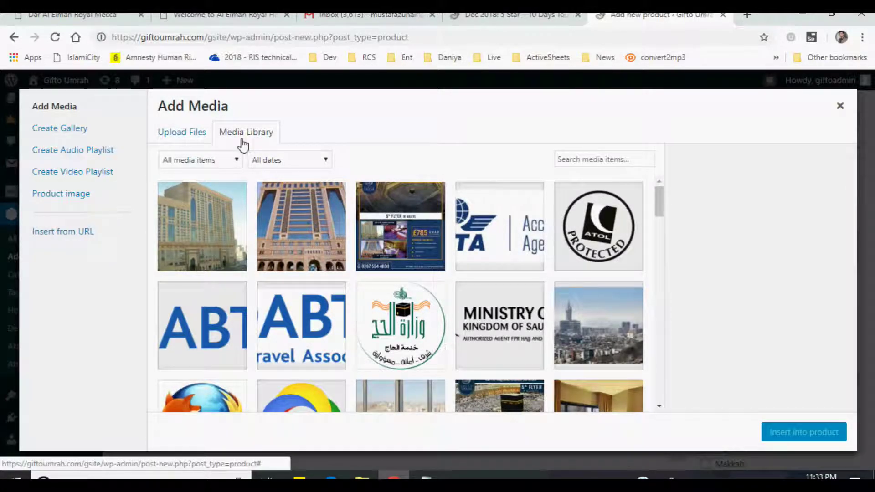
left_click_drag(659, 209, 656, 188)
left_click(181, 132)
left_click(512, 292)
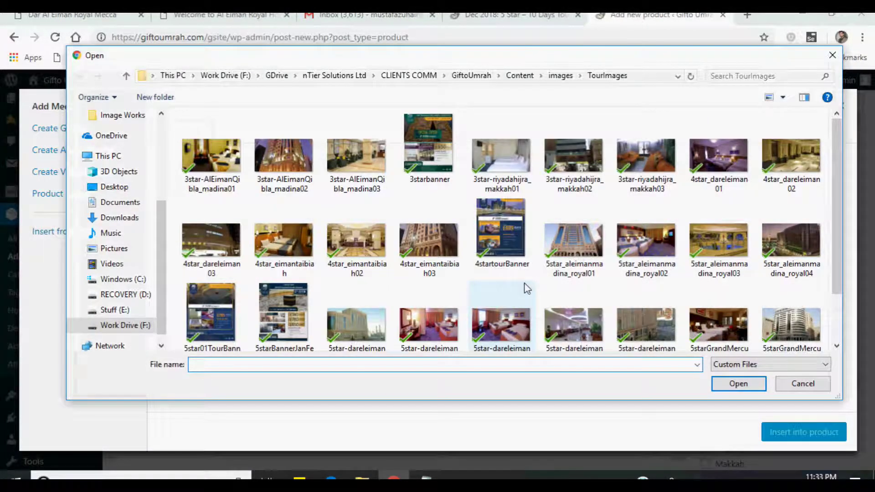
scroll(527, 288, "down", 2)
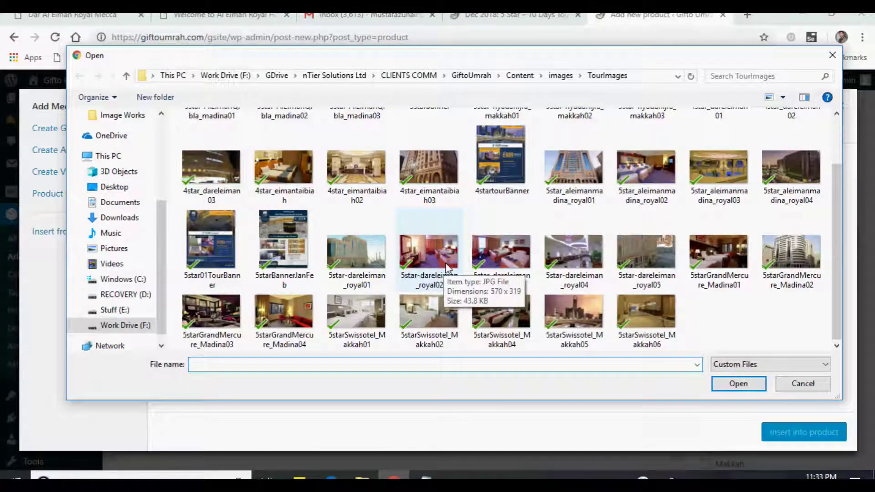
left_click(436, 272)
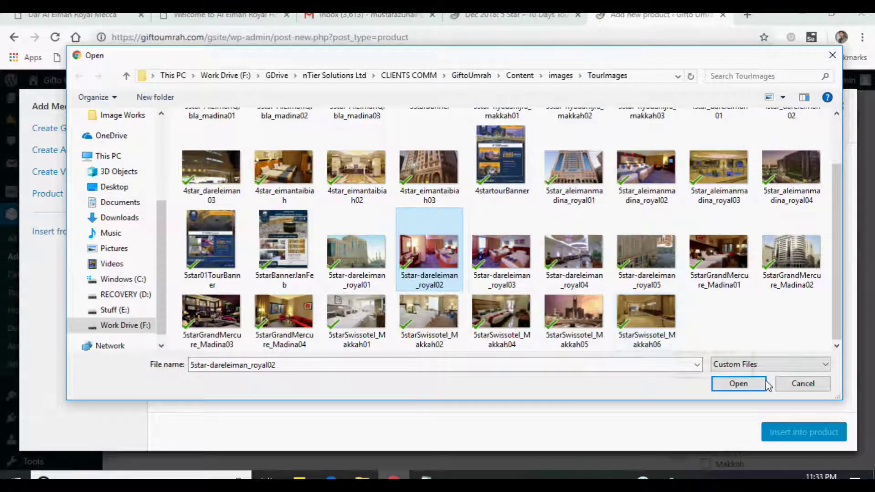
left_click(739, 384)
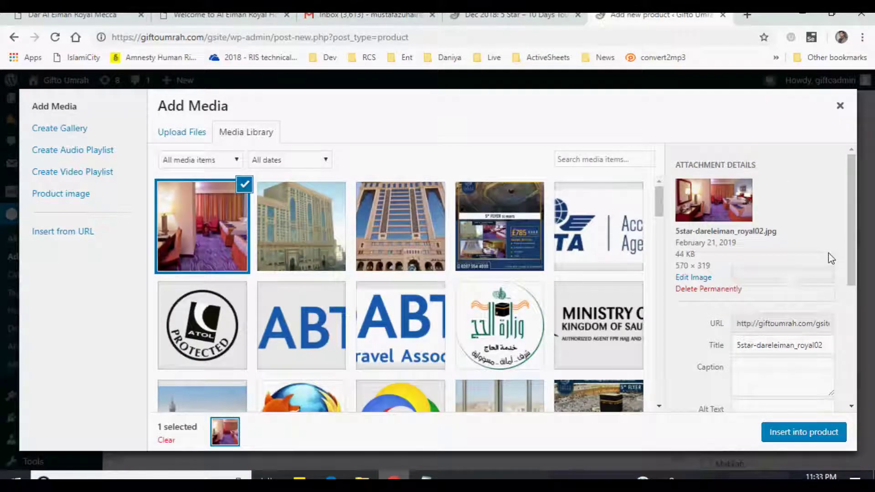
- Insert the photo left-aligned at medium 300 × 168 size into the accommodation description
left_click_drag(855, 210, 851, 338)
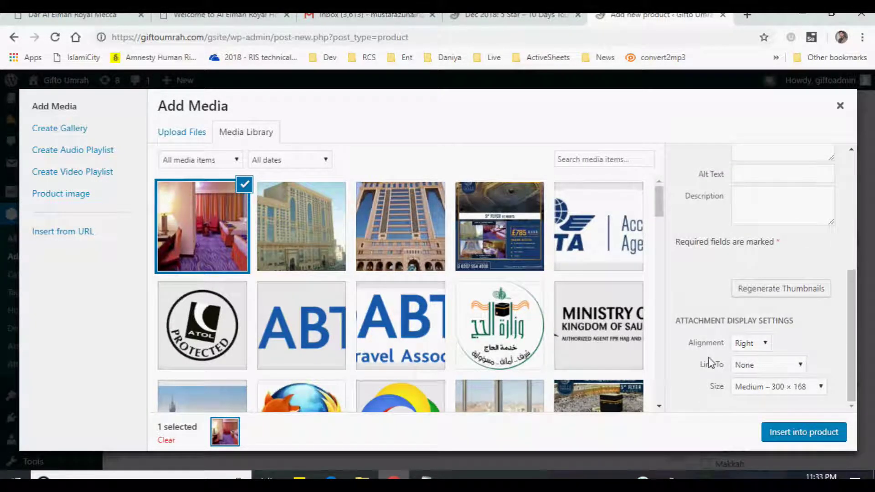
left_click(746, 345)
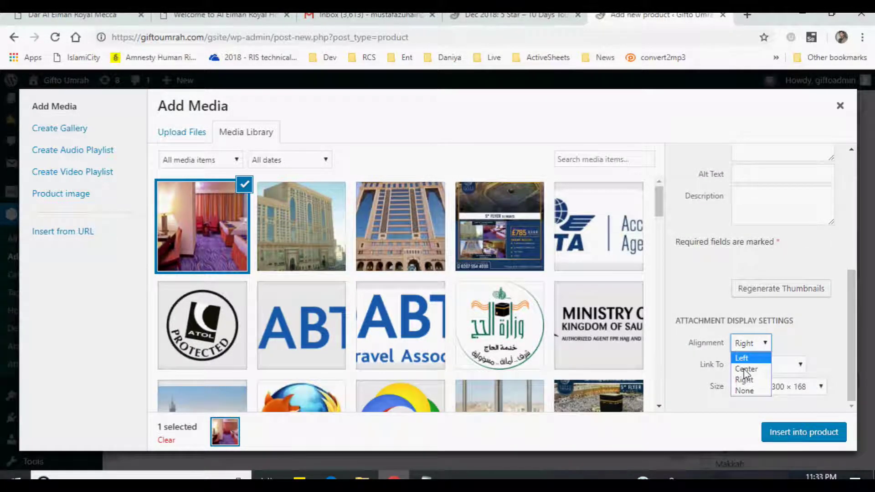
left_click(756, 357)
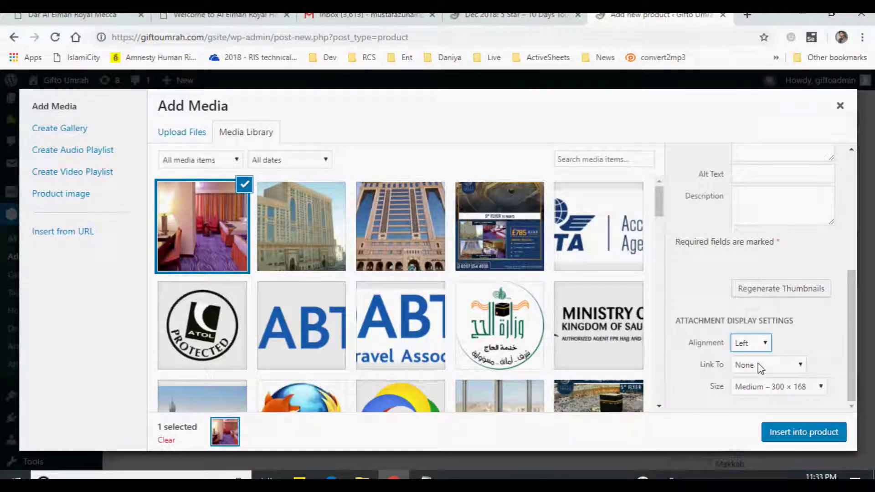
left_click(766, 387)
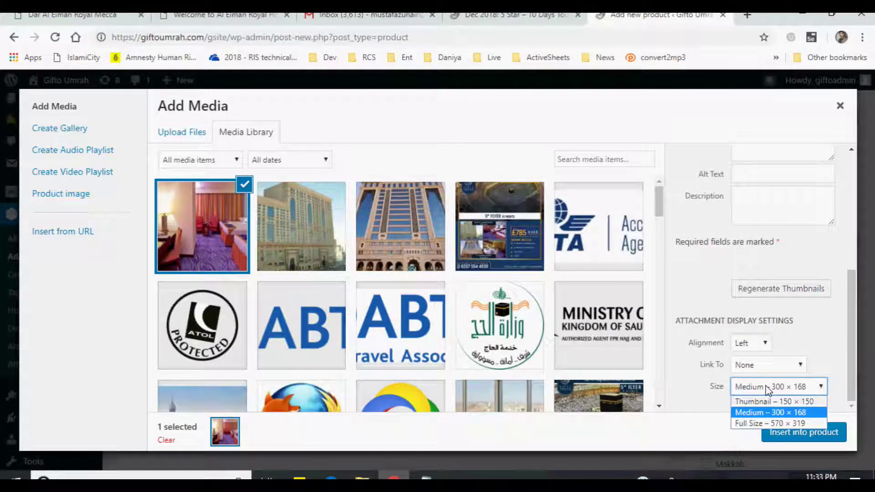
left_click(754, 413)
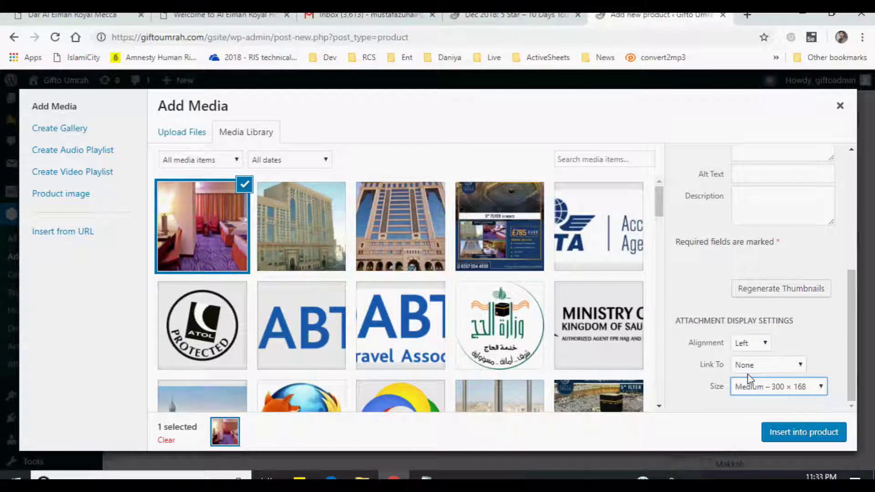
left_click(777, 433)
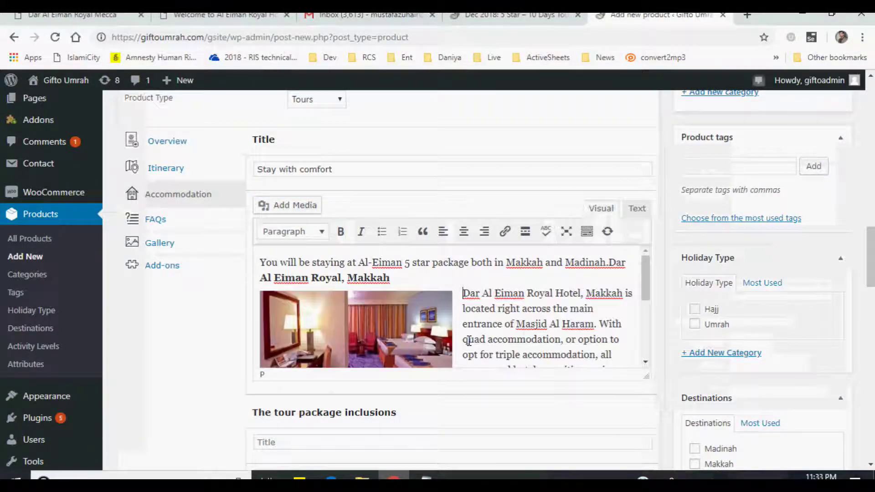
- Upload 5star_aleimanmadina_royal02 and insert it right-aligned beside the Al Eiman Royal Hotel, Madina paragraph
scroll(469, 319, "down", 2)
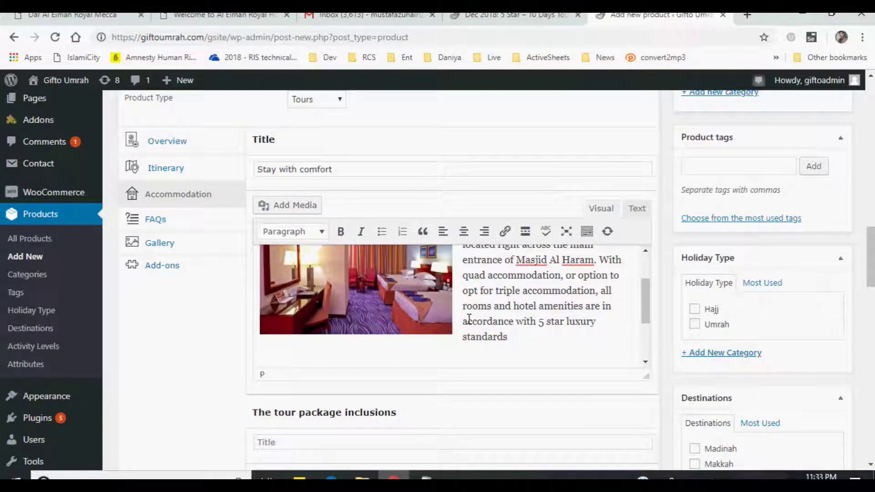
scroll(328, 325, "up", 2)
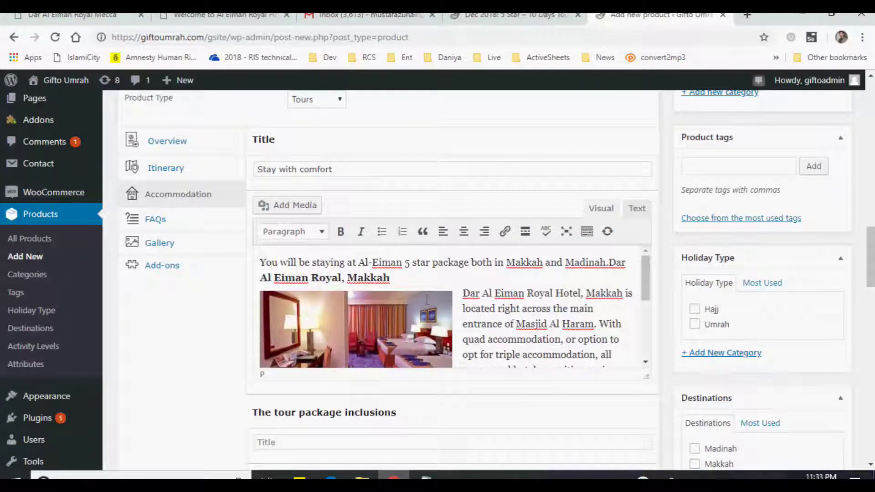
scroll(427, 299, "down", 5)
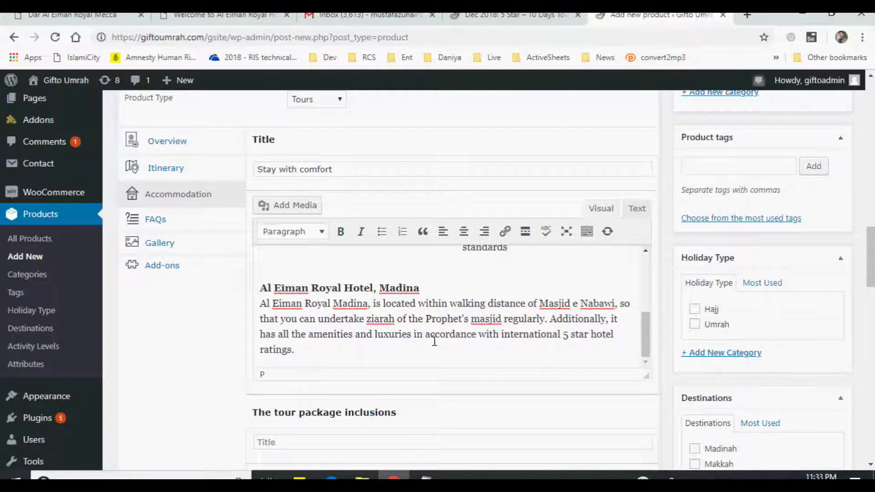
left_click(287, 205)
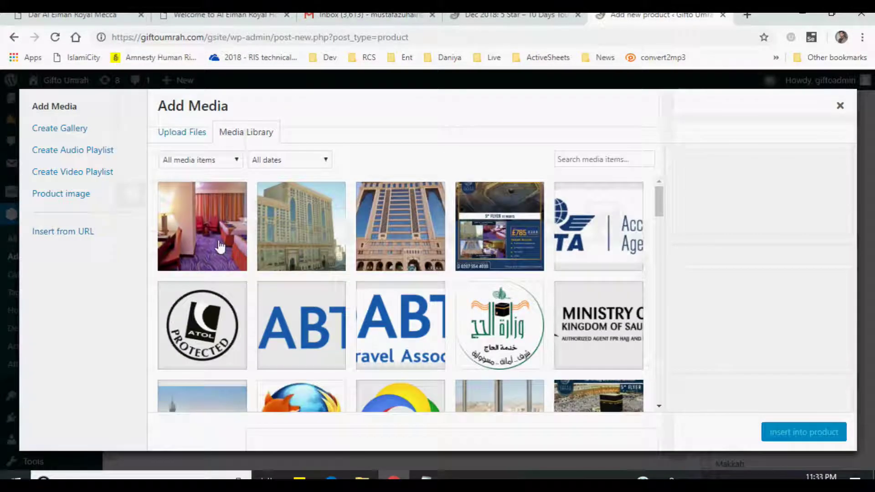
left_click(182, 134)
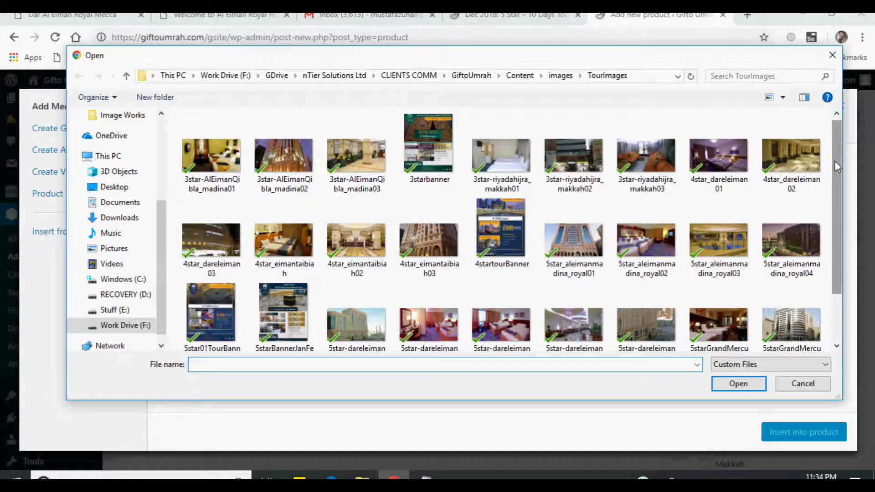
scroll(830, 207, "down", 1)
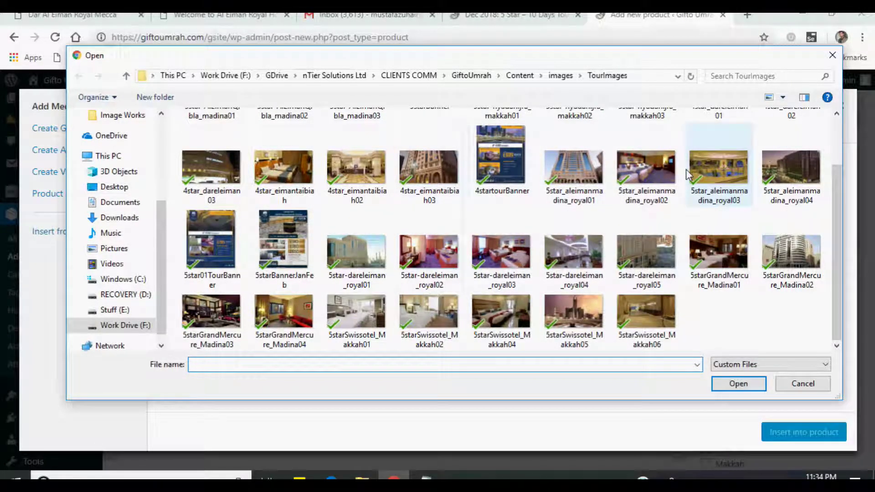
left_click(660, 168)
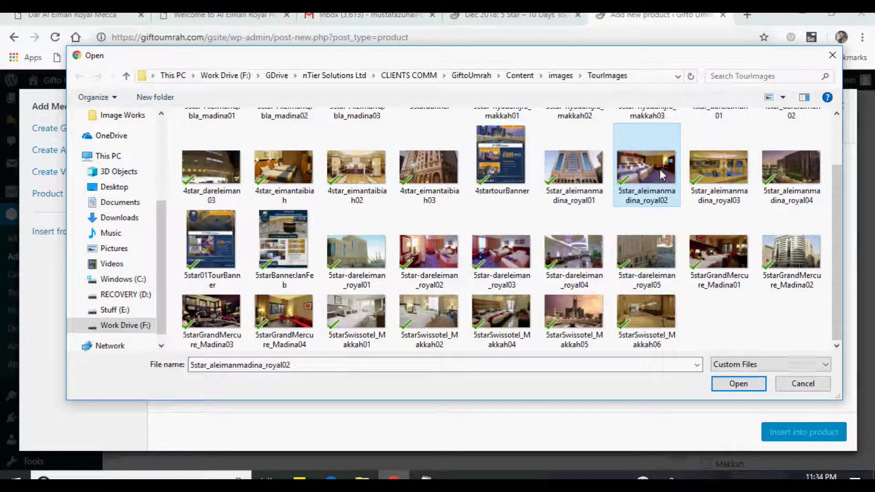
left_click(738, 383)
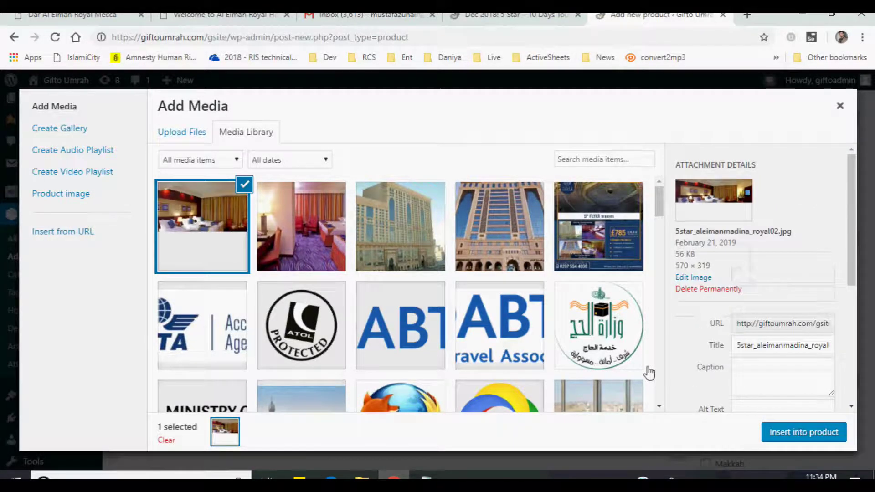
scroll(678, 372, "down", 5)
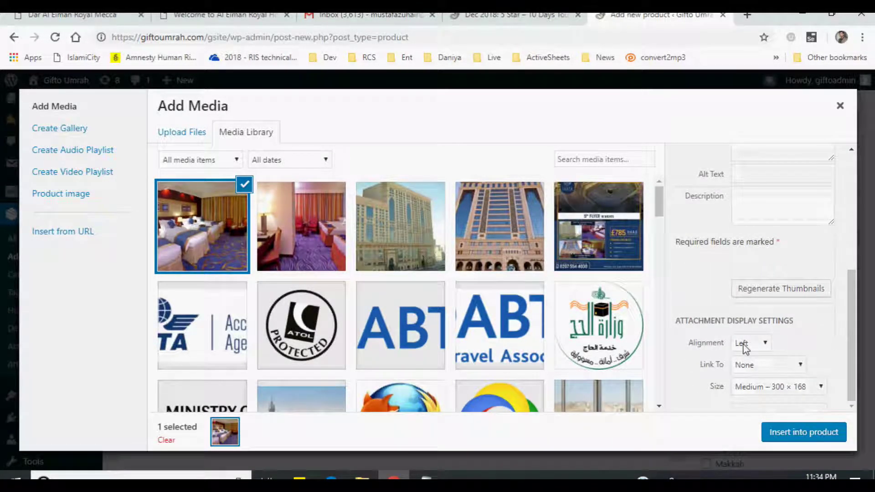
left_click(745, 348)
left_click(744, 380)
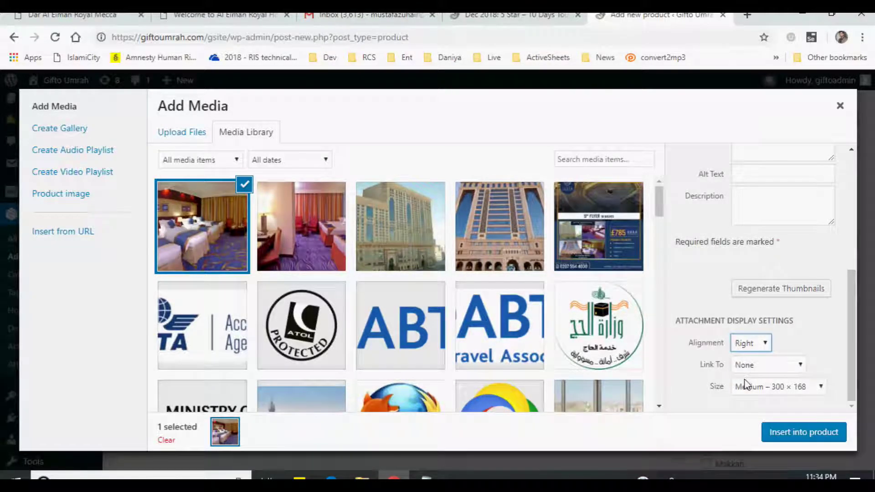
left_click(796, 435)
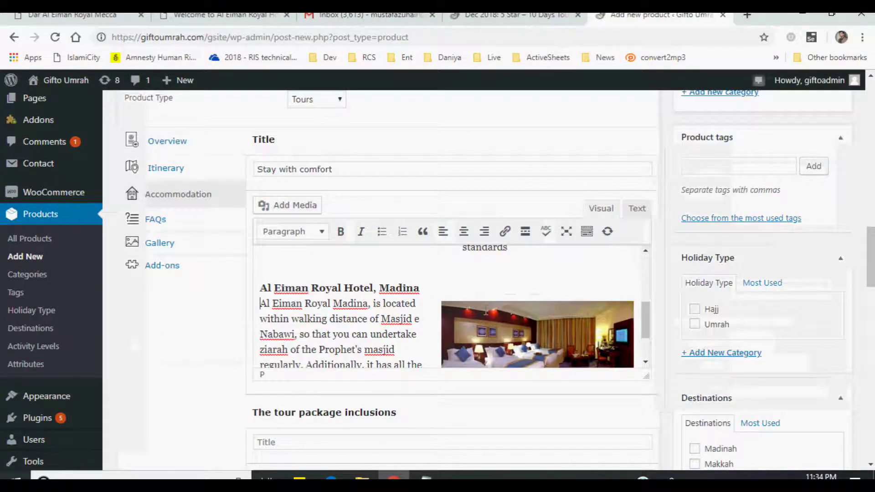
- Check the live product's Makkah and Madinah accommodation headings, then return to the inclusions Title field
scroll(527, 355, "down", 5)
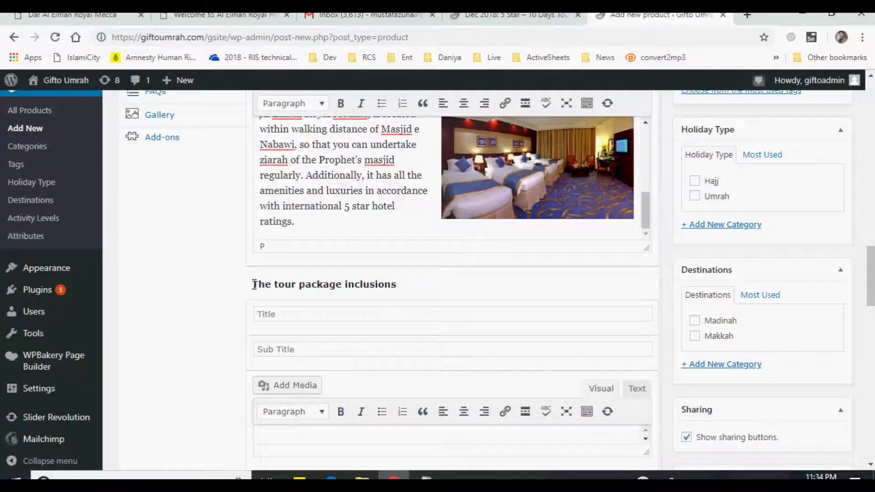
left_click(483, 16)
scroll(711, 310, "up", 2)
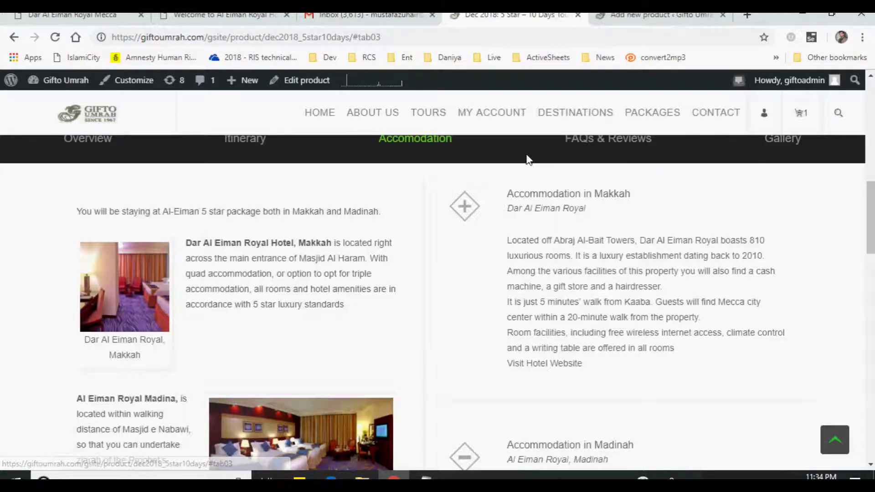
left_click_drag(509, 194, 695, 202)
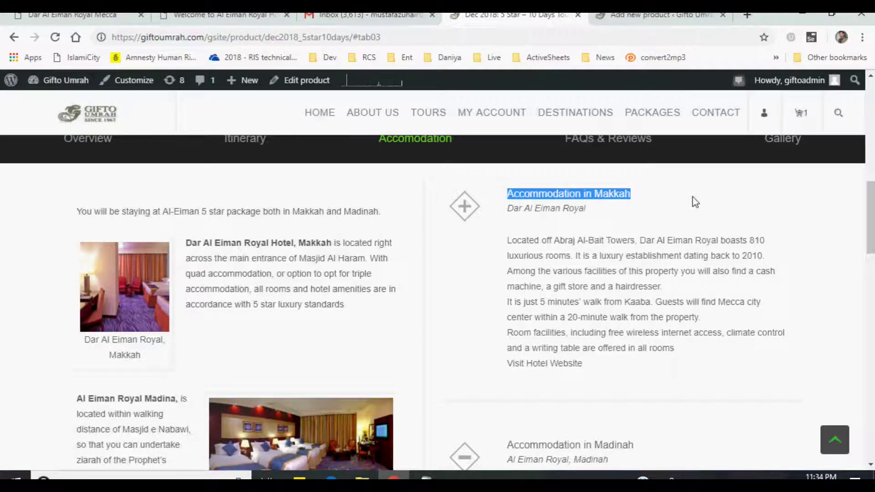
left_click_drag(506, 209, 593, 208)
scroll(619, 251, "down", 1)
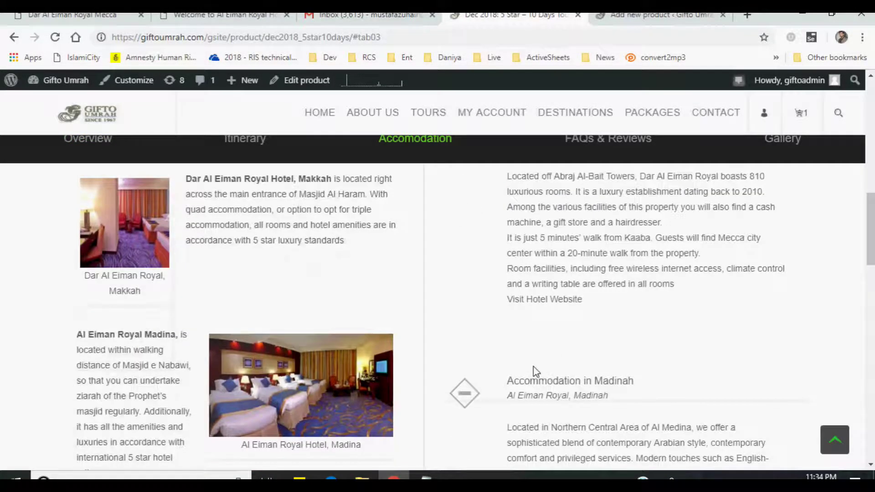
left_click_drag(507, 380, 664, 394)
left_click(663, 393)
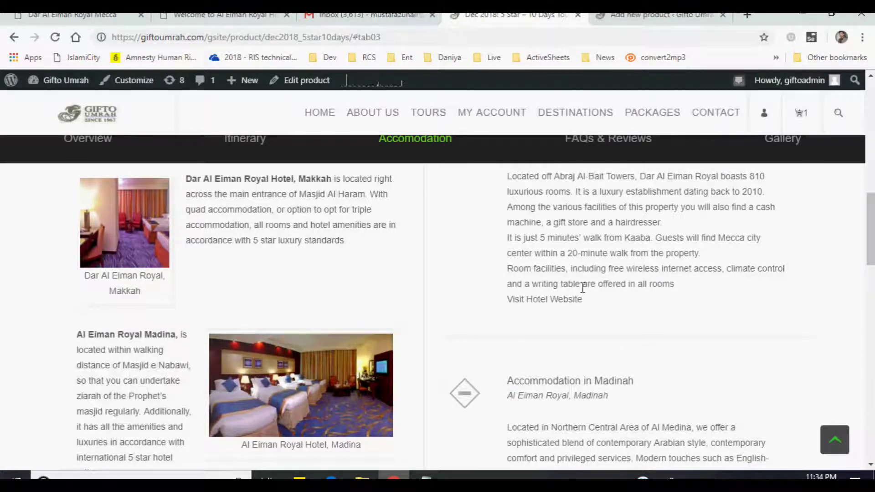
left_click(671, 17)
left_click(365, 315)
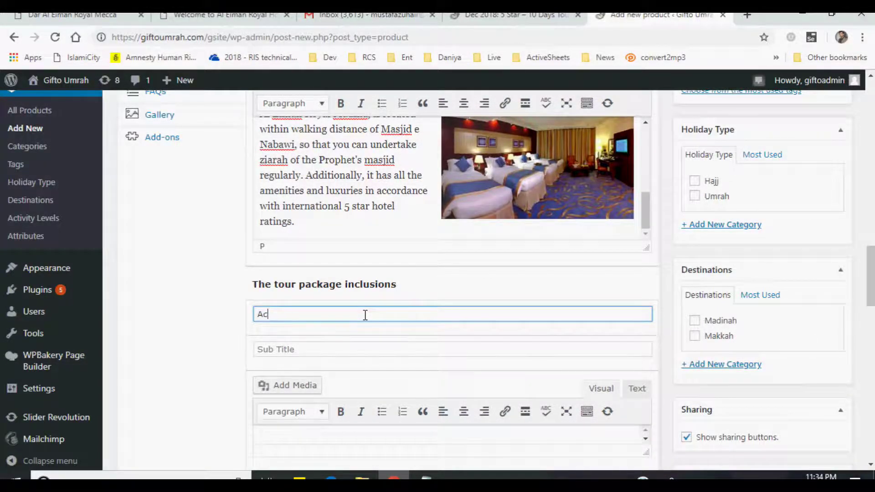
- Title the inclusions 'Accommodation in Makkah' with subtitle 'Dar El Eiman Hotel, Makkah'
type("Accommodation")
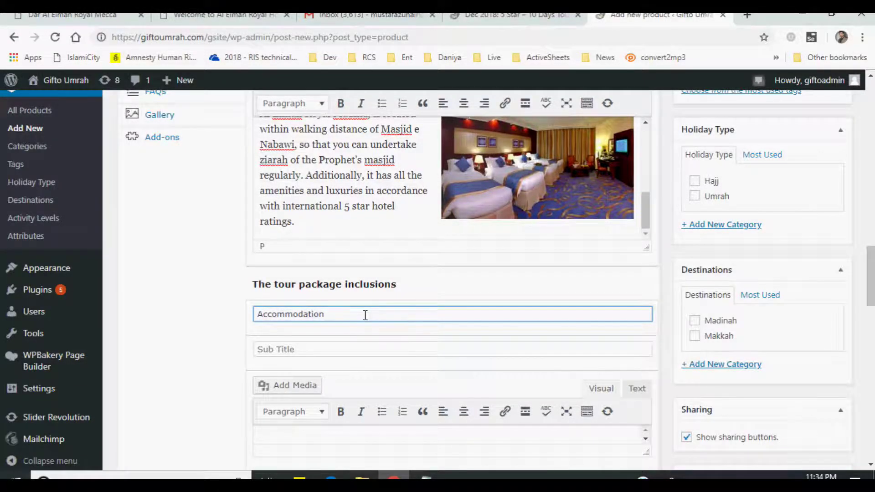
scroll(365, 315, "up", 1)
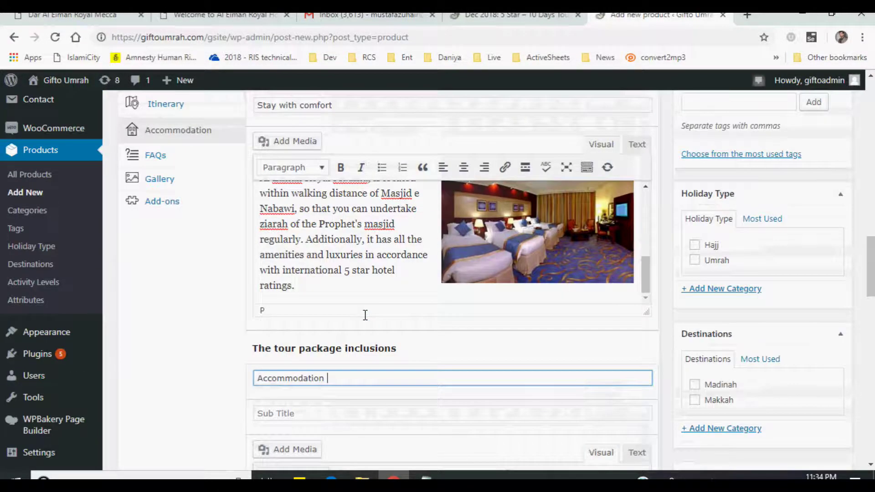
scroll(363, 313, "up", 1)
scroll(363, 313, "down", 1)
left_click(502, 19)
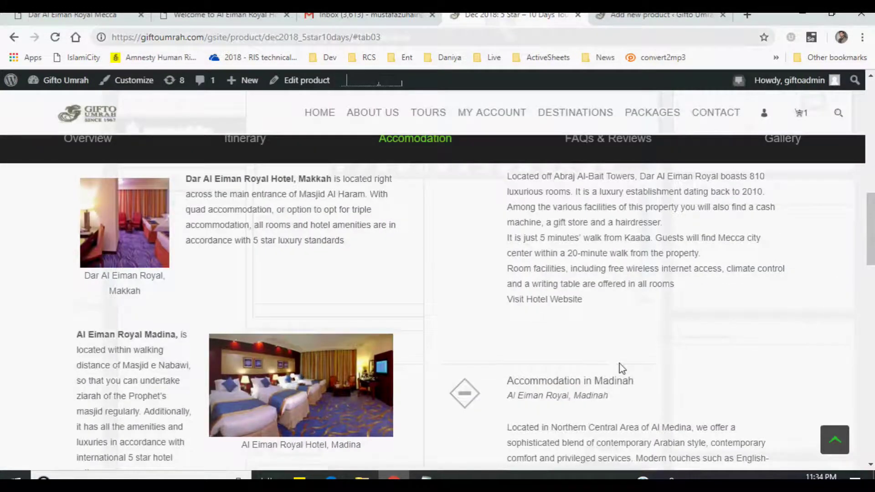
scroll(595, 272, "up", 3)
scroll(606, 310, "down", 4)
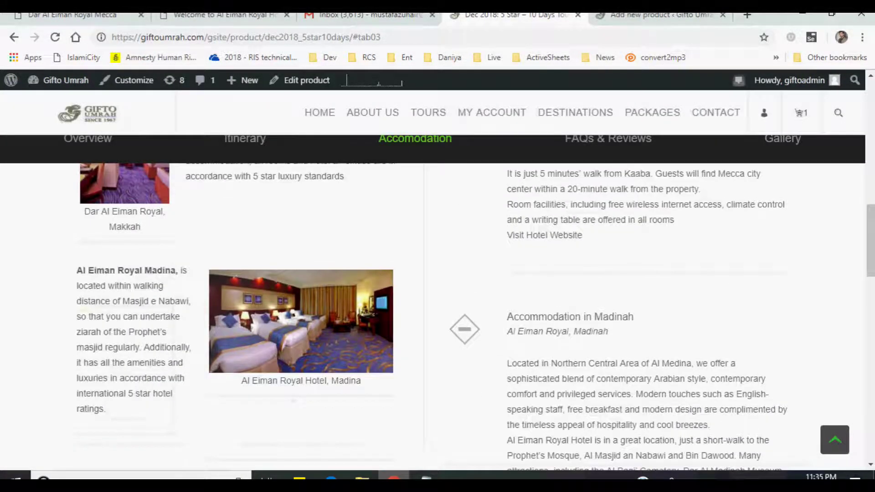
left_click(633, 18)
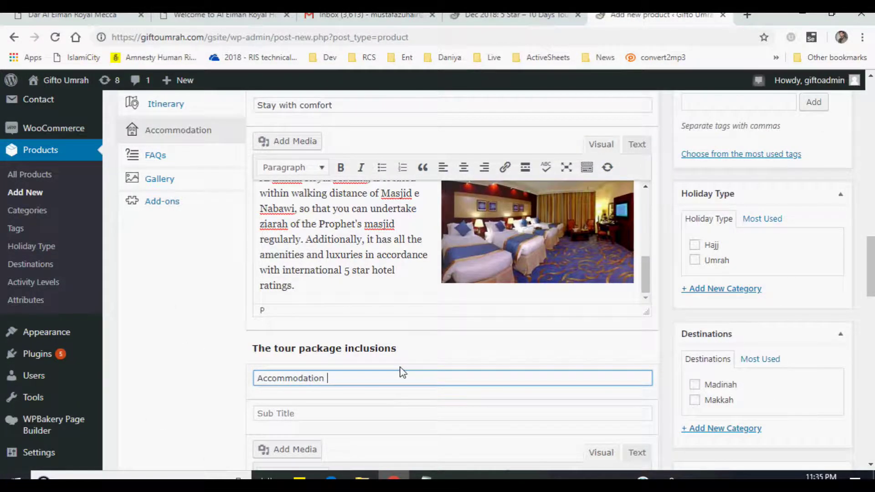
type("h")
key("Tab")
type("Dar El Eiman Hotel, Makkah")
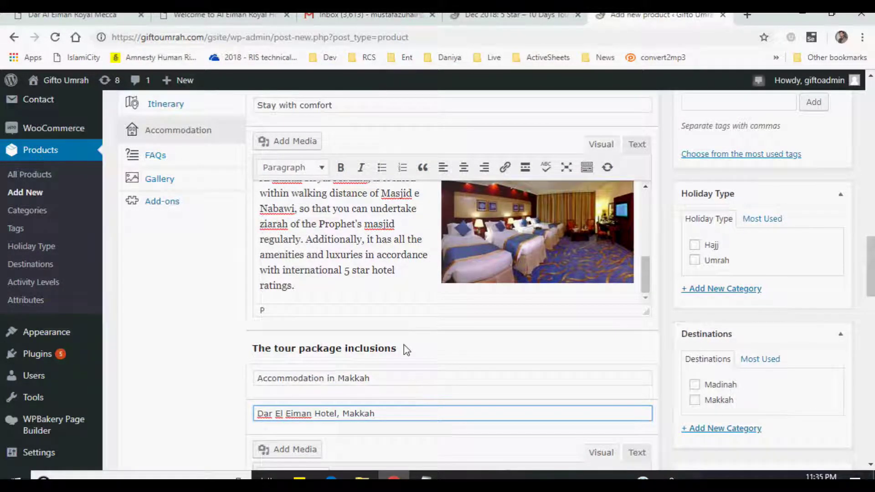
- Make the inclusions description editor taller and bring up the Al Eiman Royal Hotel website
scroll(463, 404, "down", 4)
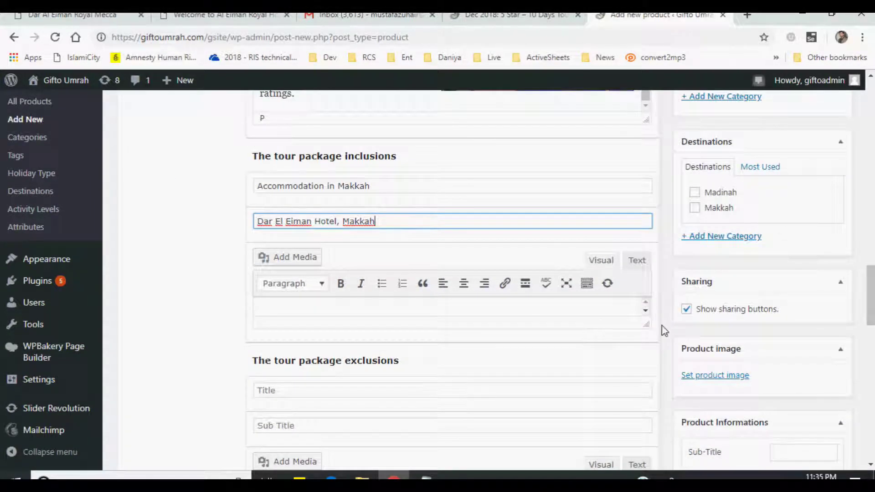
left_click(551, 309)
left_click_drag(643, 328, 637, 386)
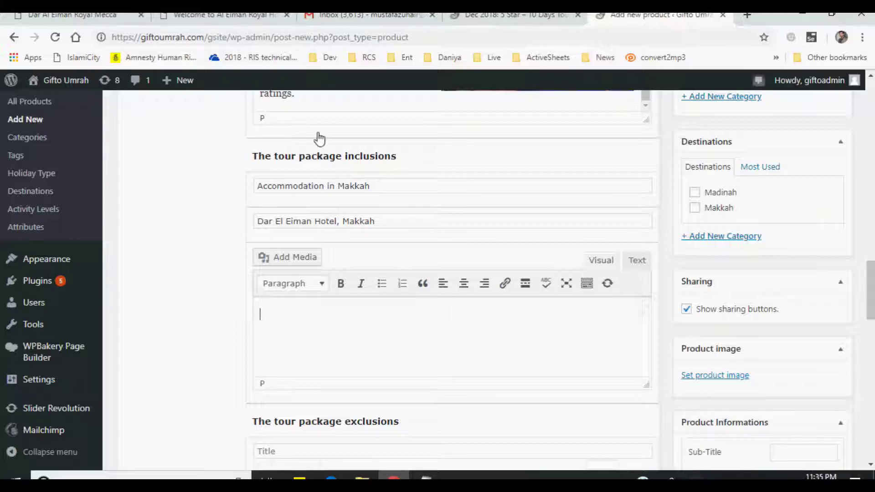
left_click(215, 20)
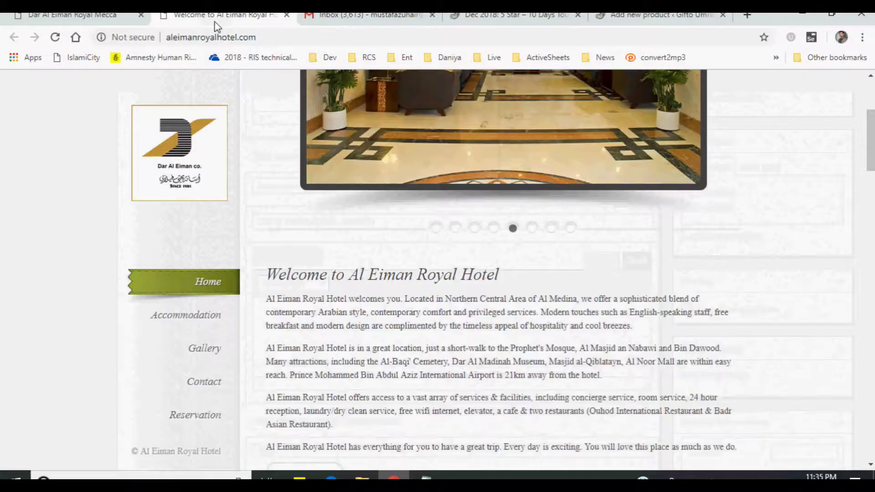
- Expand the full Dar Al Eiman Royal hotel description and select its first three paragraphs
left_click(68, 21)
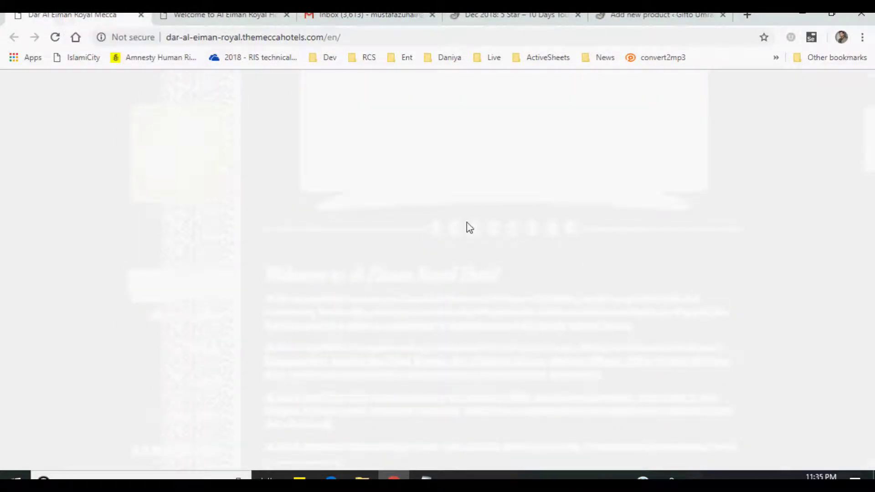
left_click(272, 38)
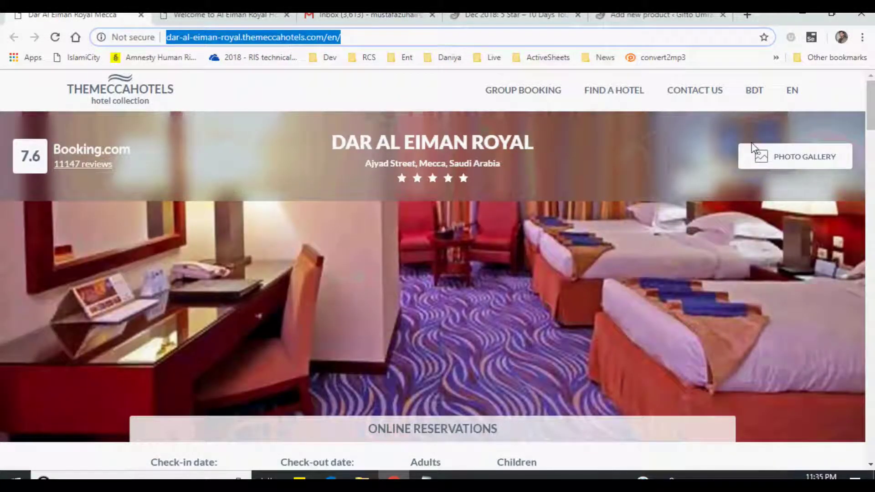
left_click_drag(868, 122, 867, 171)
left_click_drag(67, 199, 416, 330)
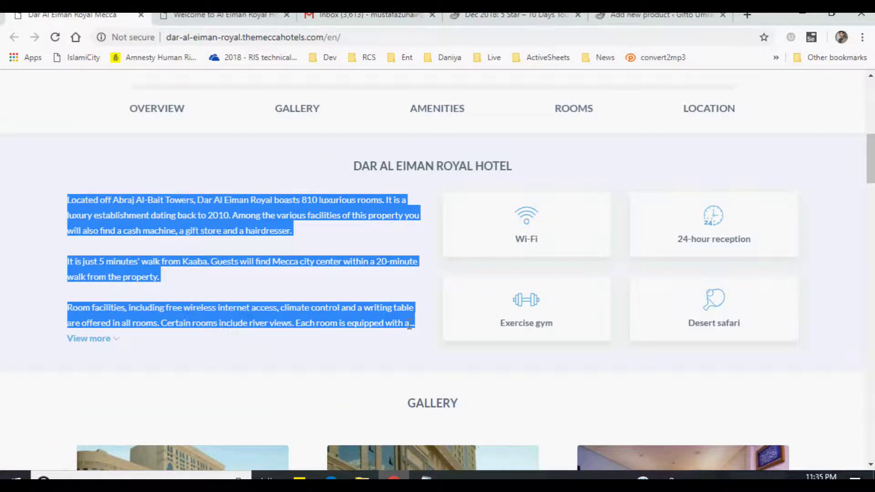
left_click(191, 288)
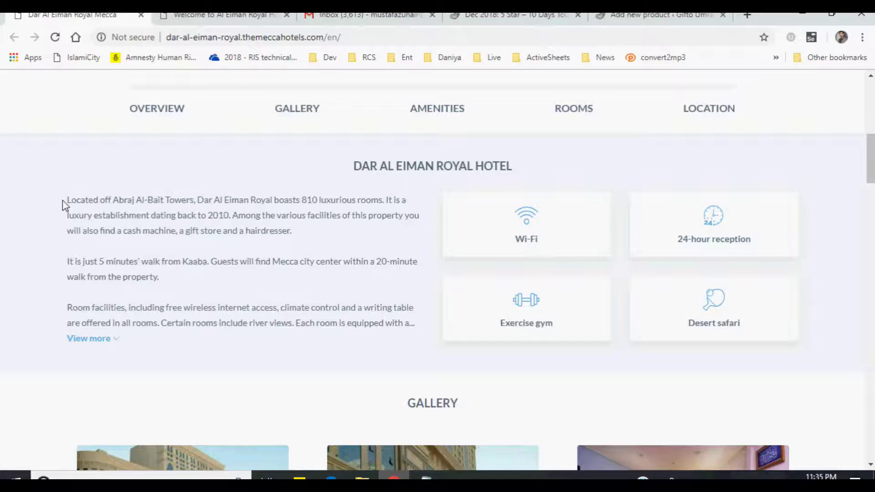
left_click(89, 338)
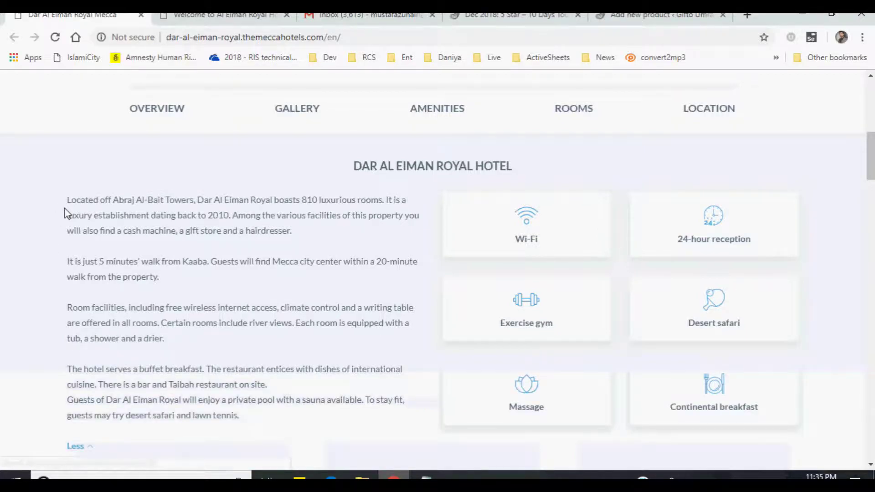
left_click_drag(66, 200, 174, 339)
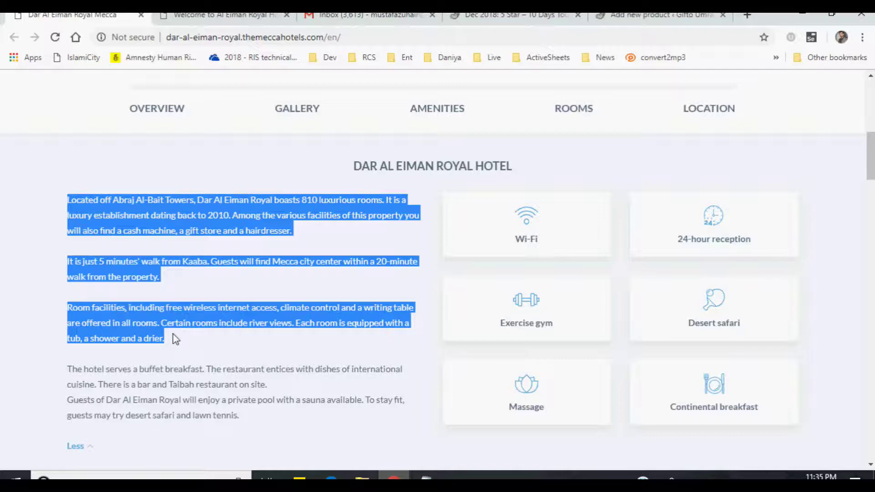
left_click(527, 20)
- Paste the copied Makkah hotel description into the inclusions description
left_click(659, 17)
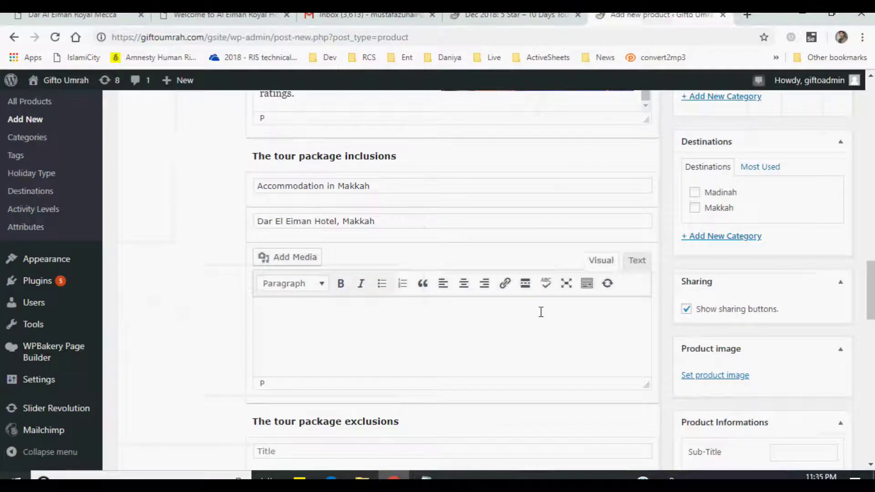
left_click(426, 306)
key("ctrl+v")
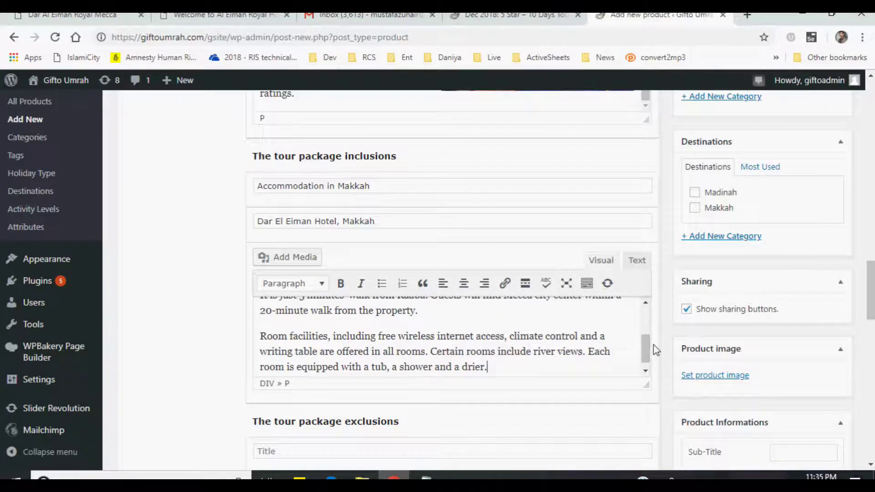
scroll(611, 307, "down", 1)
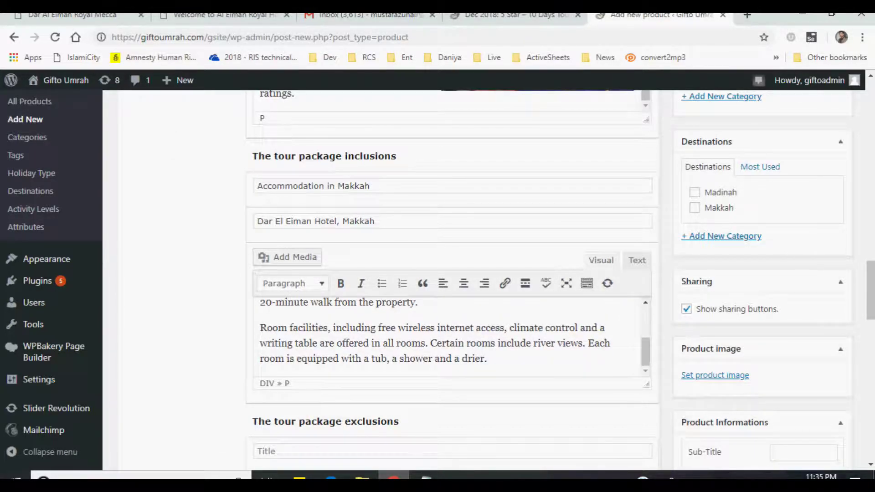
scroll(871, 273, "up", 5)
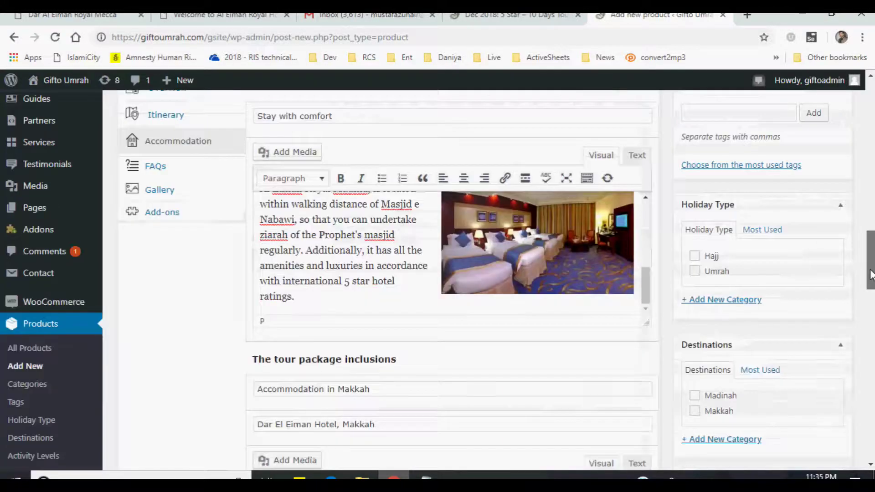
scroll(871, 273, "down", 10)
scroll(406, 237, "up", 2)
- Title the exclusions 'Accommodation in Madina', subtitle 'Al-Eiman Hotel, Madina', and enlarge its description box
left_click(401, 211)
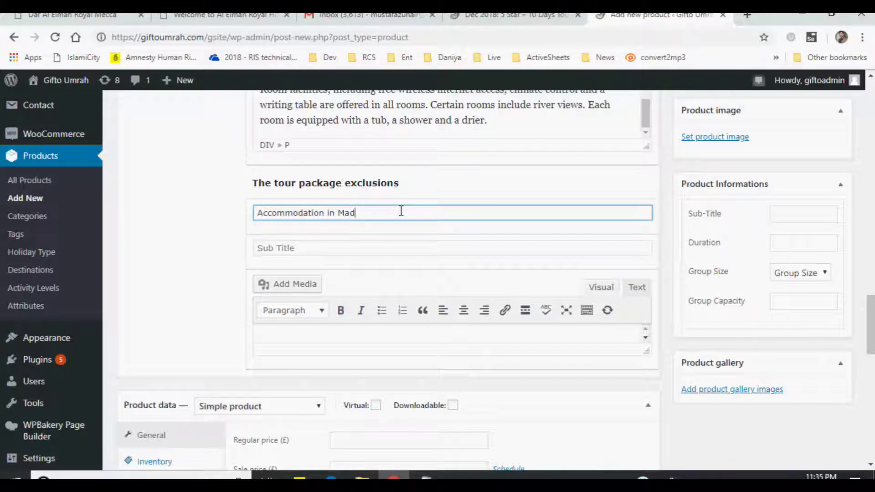
key("Tab")
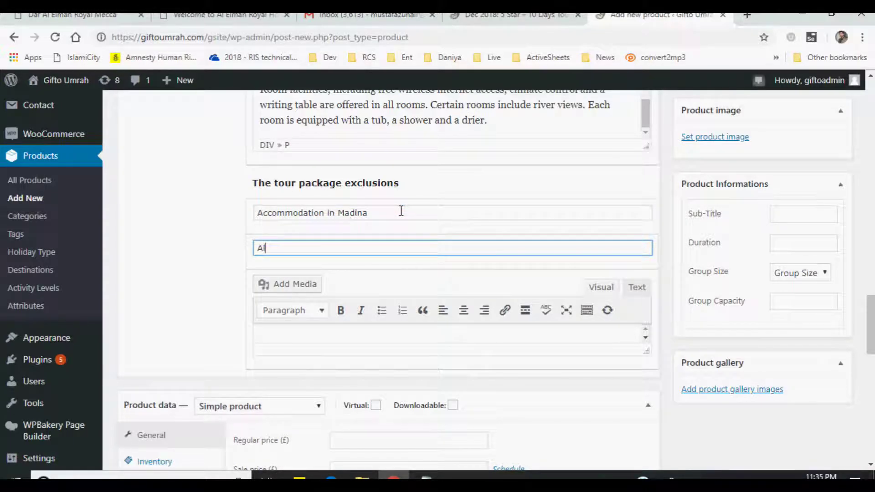
type("Al-Emiman Hot")
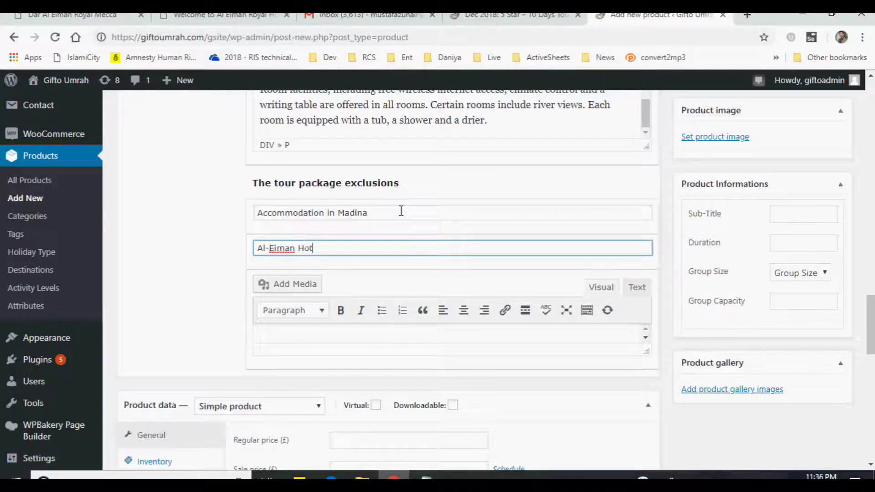
type("el, Madina")
key("Tab")
left_click_drag(654, 353, 639, 404)
left_click(383, 361)
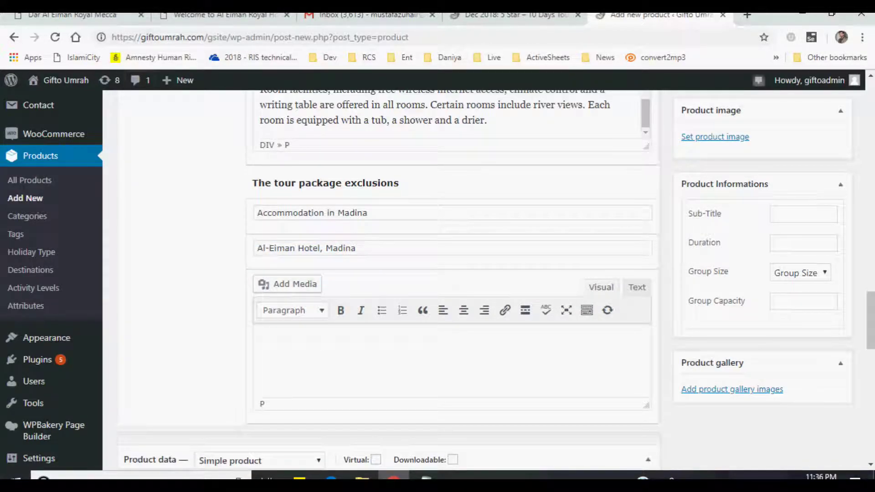
- Select the Al Eiman Royal Hotel website's location and services paragraphs
left_click(222, 19)
scroll(314, 274, "down", 1)
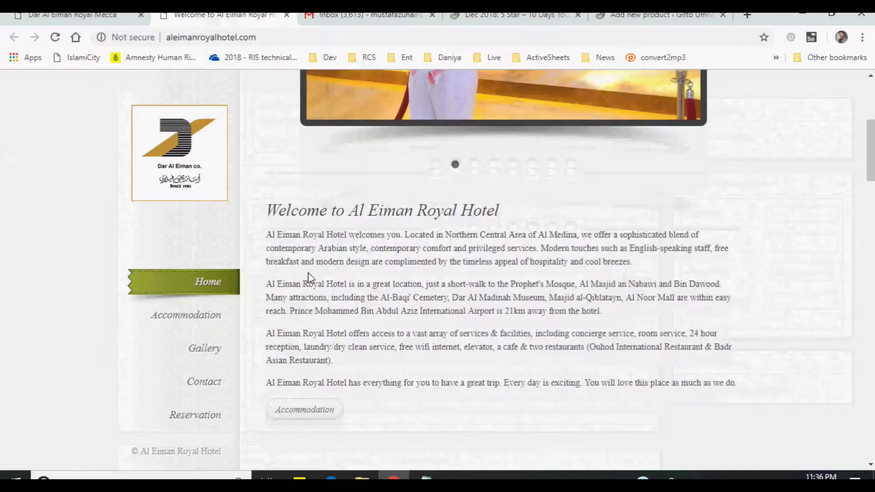
left_click_drag(268, 284, 600, 359)
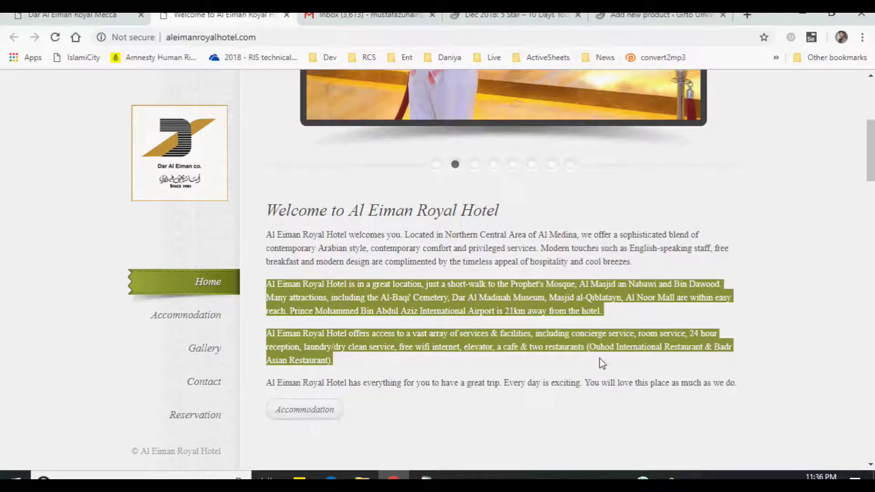
left_click(509, 16)
- Paste the Madina hotel paragraphs into the exclusions description
left_click(620, 16)
type("Al Eiman Royal Hotel offers access to a vast array of services & facilities, including concierge service, room service, 24 hour reception, laundry/dry clean service, free wifi internet, elevator, a cafe & two restaurants (Ouhod International Restaurant & Badr Asian Restaurant).")
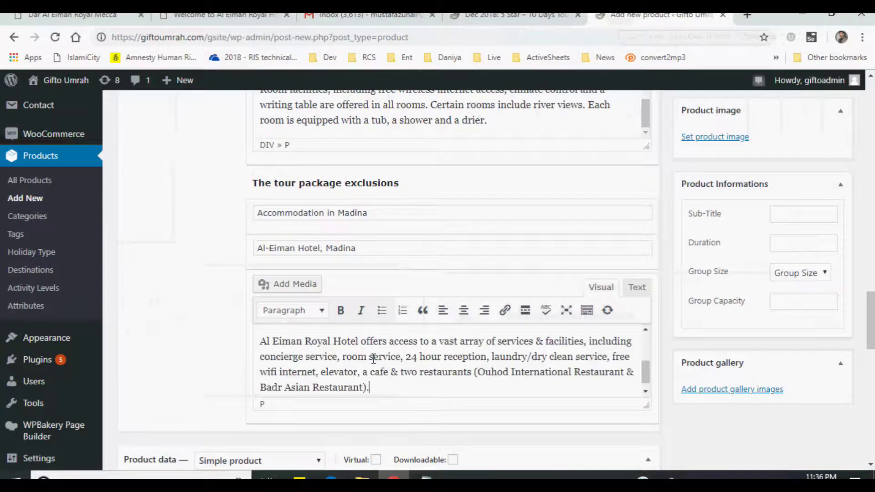
left_click_drag(646, 371, 643, 341)
scroll(478, 244, "up", 1)
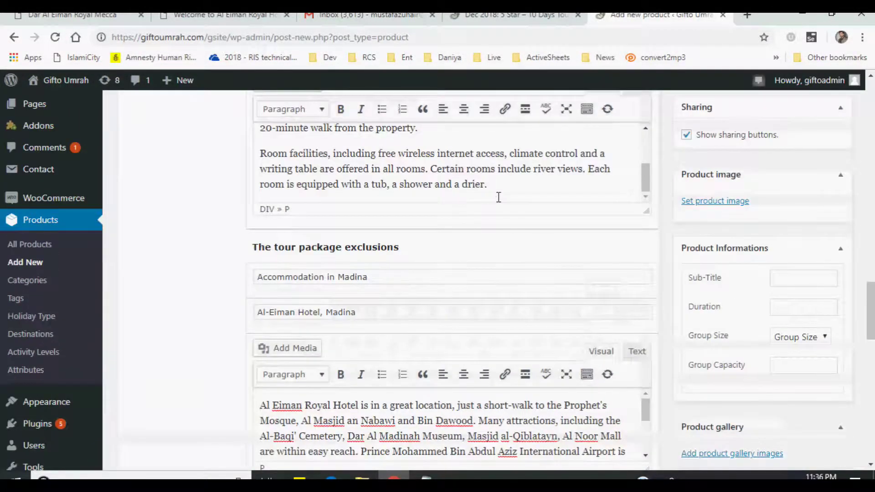
scroll(499, 190, "down", 1)
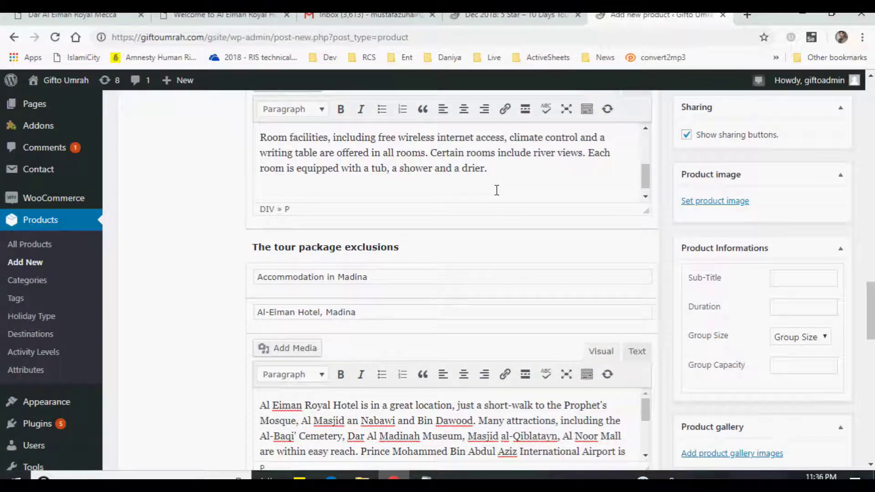
- Copy the Dar Al Eiman hotel web address and add a bold line 'Website Link to Dar-El Eiman Hotel, Makkah'
left_click(77, 15)
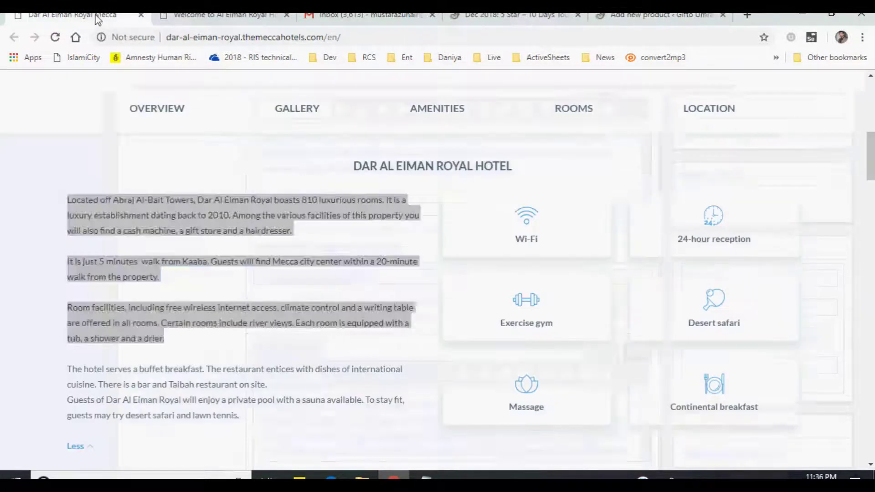
left_click(355, 31)
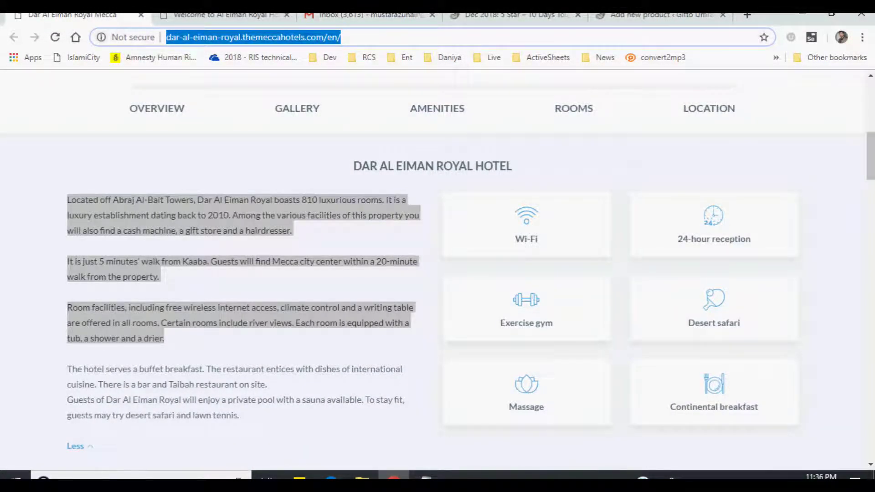
left_click(637, 16)
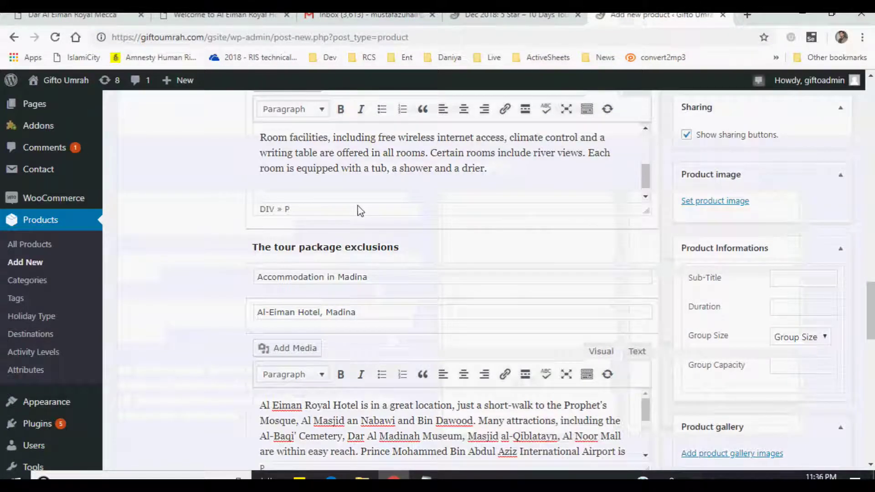
type("WiFi a")
key("BackSpace")
key("BackSpace")
key("BackSpace")
key("BackSpace")
key("BackSpace")
type("ebsite")
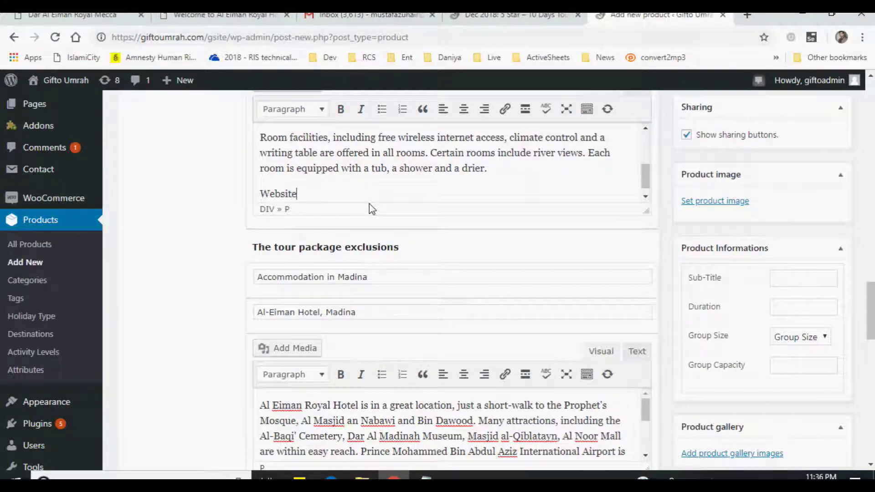
type(" Link to Dar-El ")
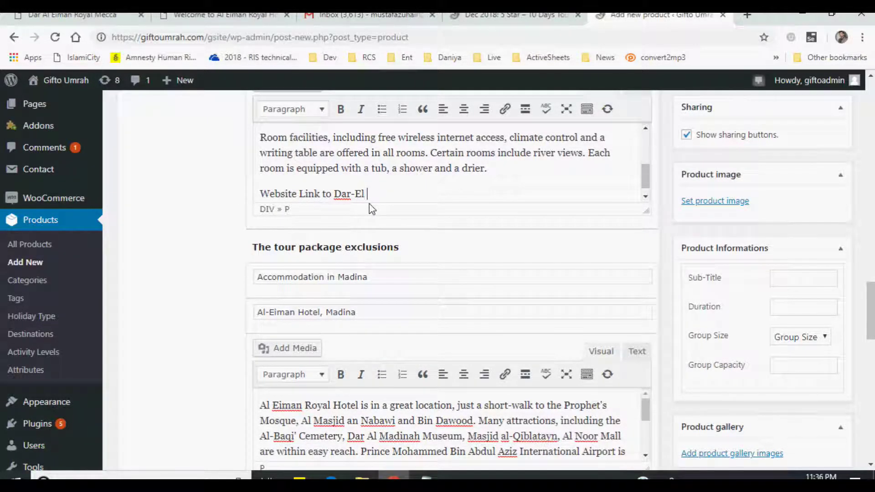
type("Eiman Hotel, Makkah")
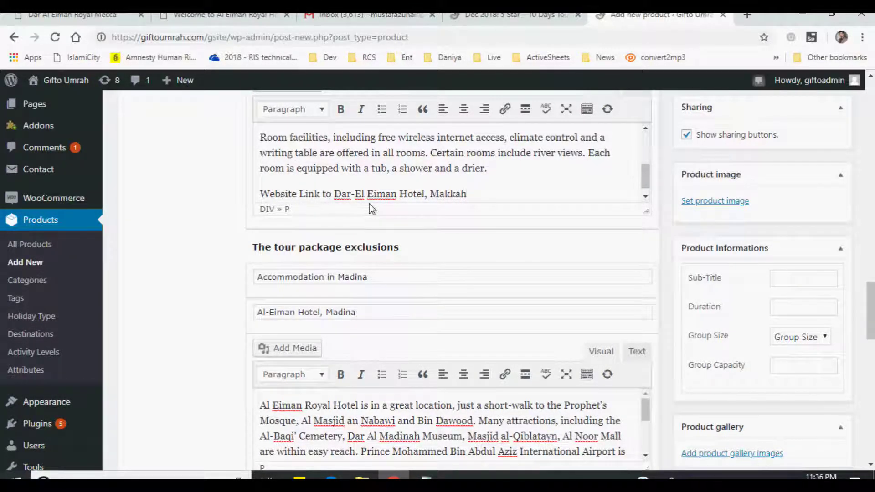
key("shift+Home")
key("ctrl+b")
scroll(475, 198, "up", 3)
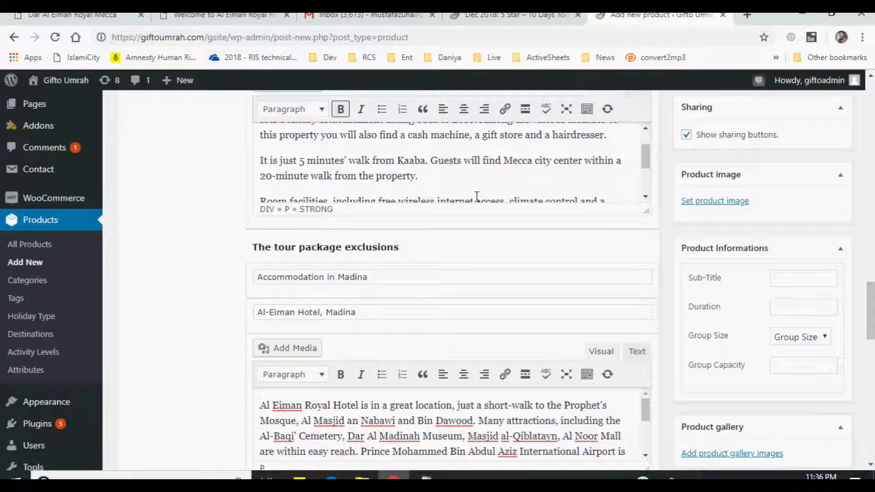
scroll(469, 209, "down", 2)
scroll(496, 181, "up", 2)
left_click_drag(650, 214, 646, 327)
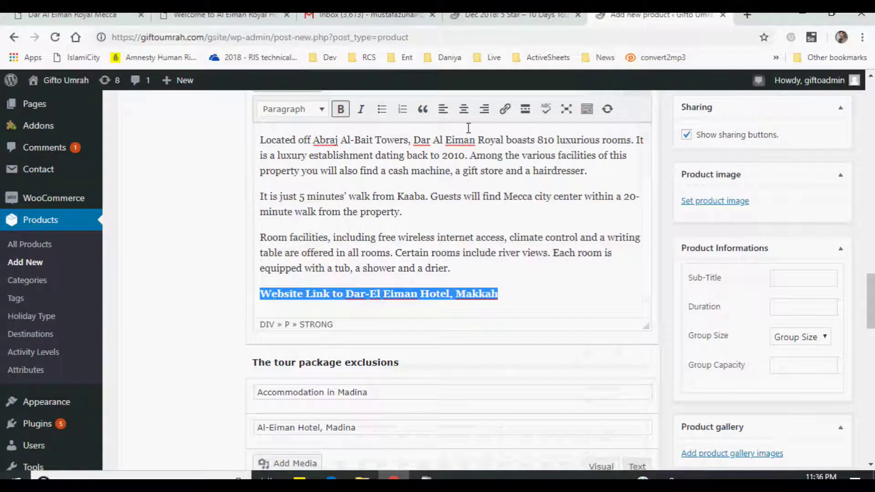
- Link that line to dar-al-eiman-royal.themeccahotels.com, opening in a new tab
left_click(508, 112)
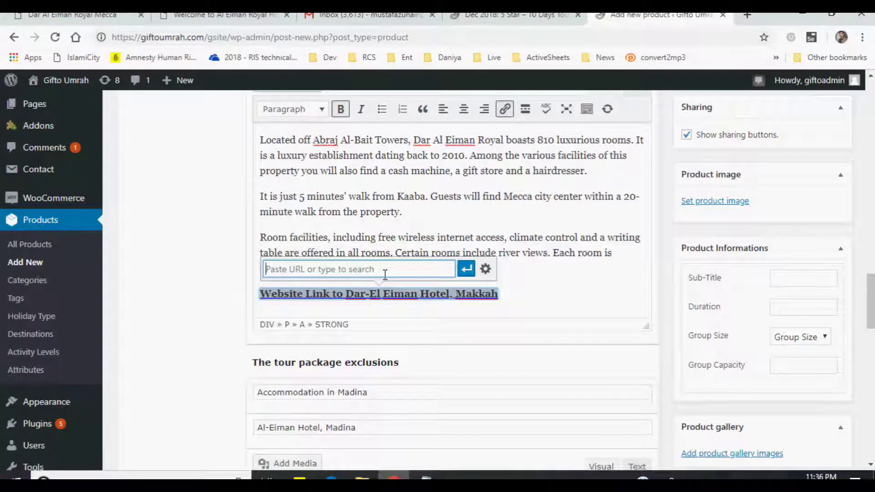
type("http://dar-al-eiman-royal.themeccahotels.com/en/")
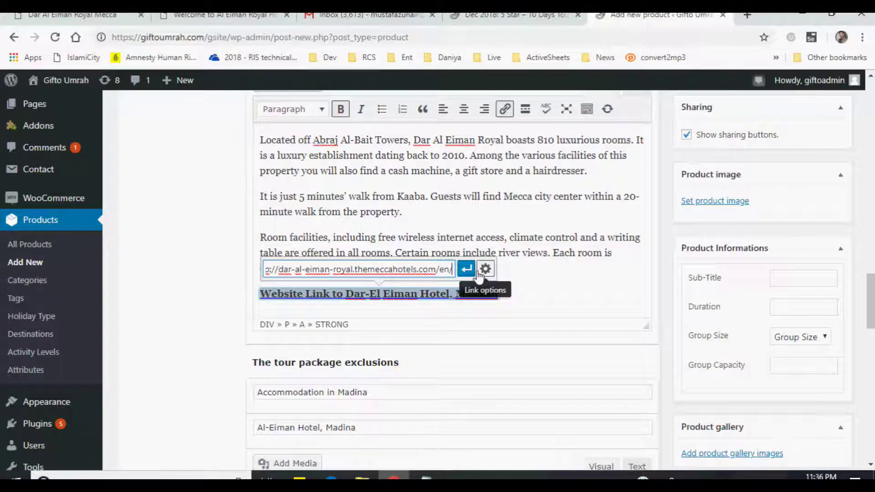
left_click(484, 269)
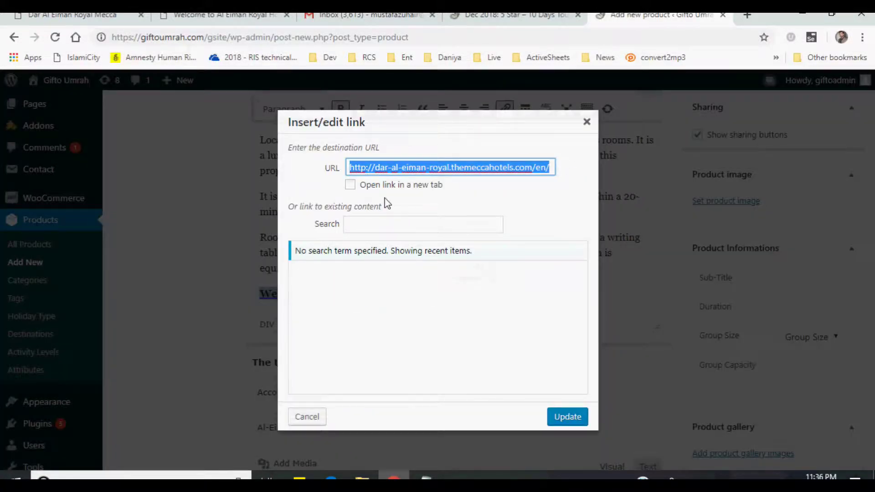
left_click(350, 184)
left_click(556, 417)
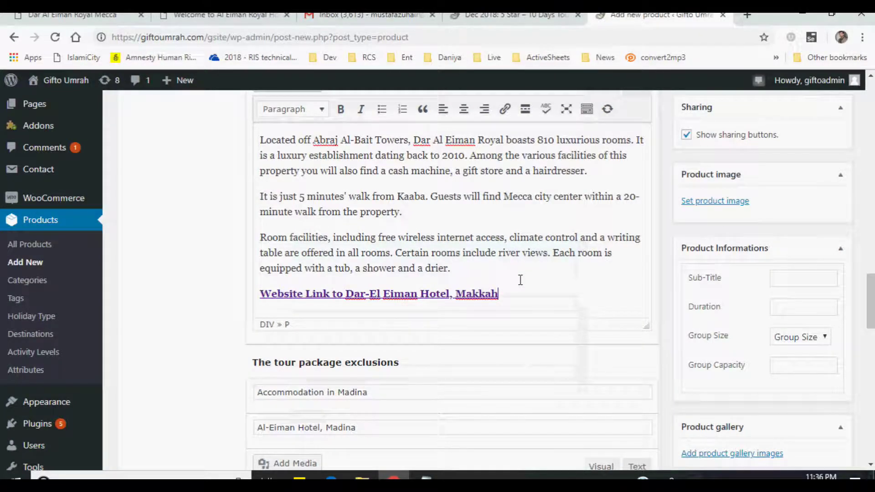
scroll(520, 280, "down", 4)
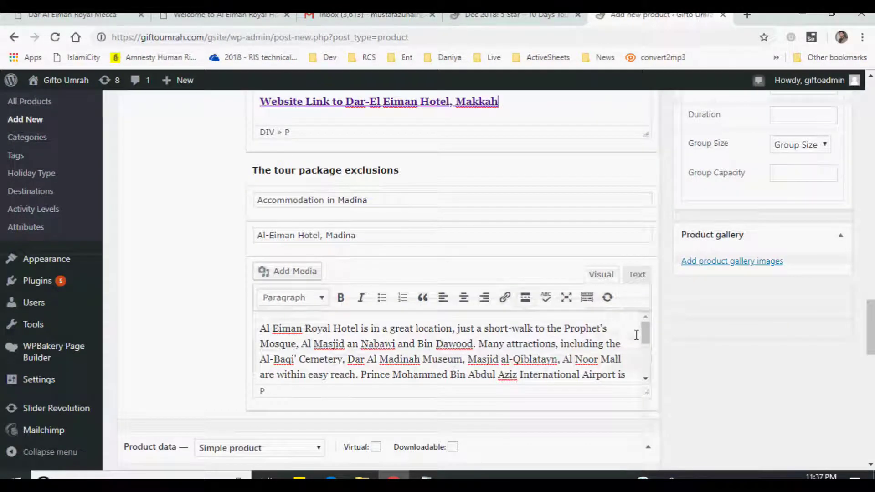
- Add a bold line 'Website Link to Al-Eiman Hotel, Madina' after the Madina description
scroll(637, 335, "down", 3)
left_click(406, 371)
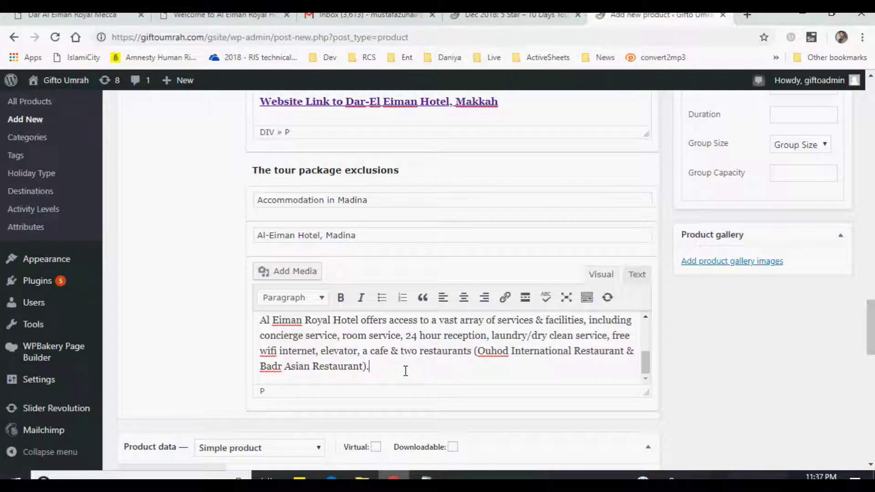
key("Return")
type("Website")
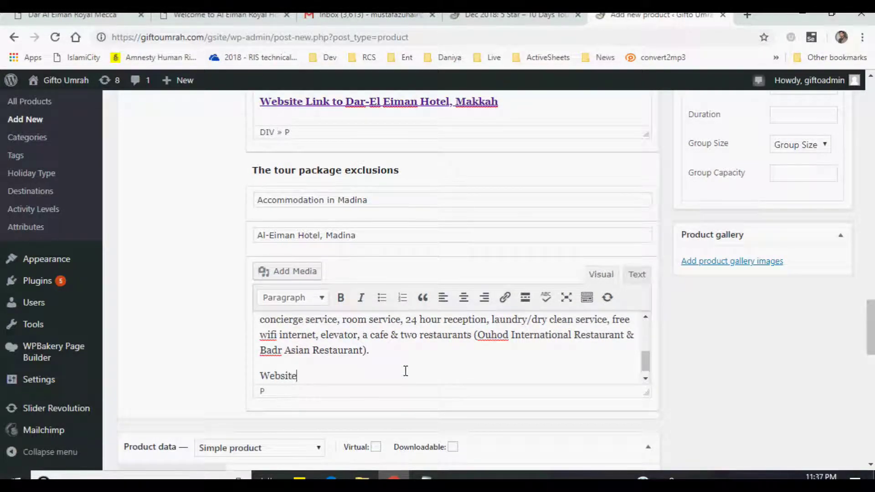
type(" Link to Al-Eiman Hotel, M")
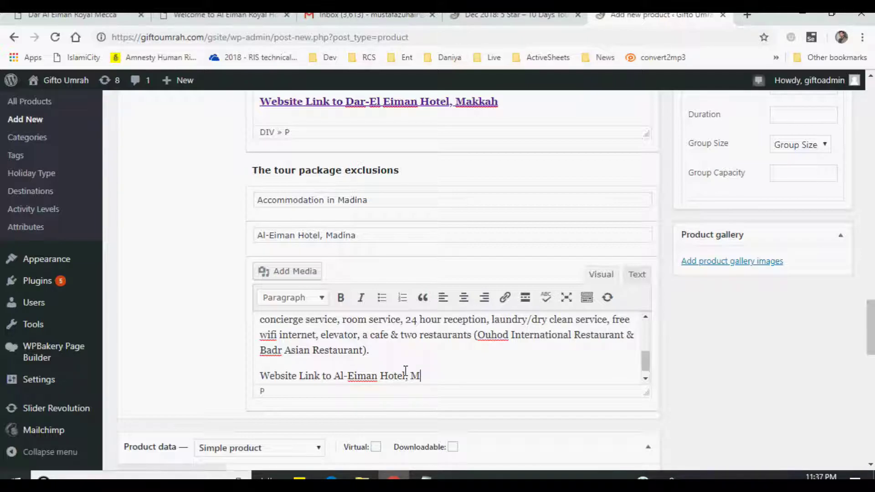
key("shift+Home")
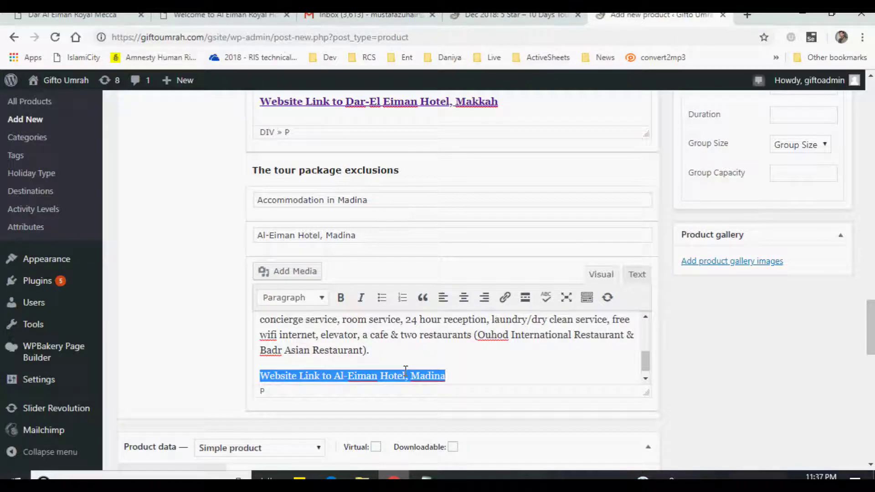
key("ctrl+b")
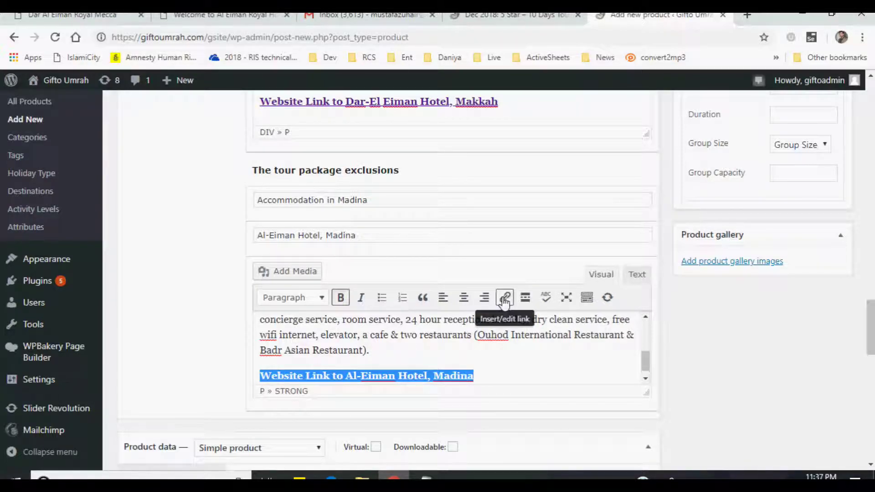
- Copy the Al Eiman hotel address and link the line to aleimanroyalhotel.com in a new tab
left_click(237, 16)
left_click(275, 37)
key("ctrl+c")
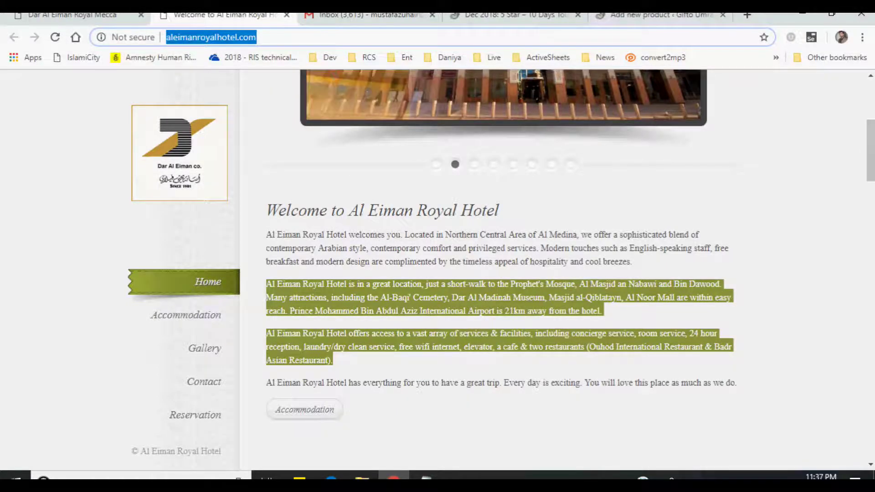
left_click(656, 15)
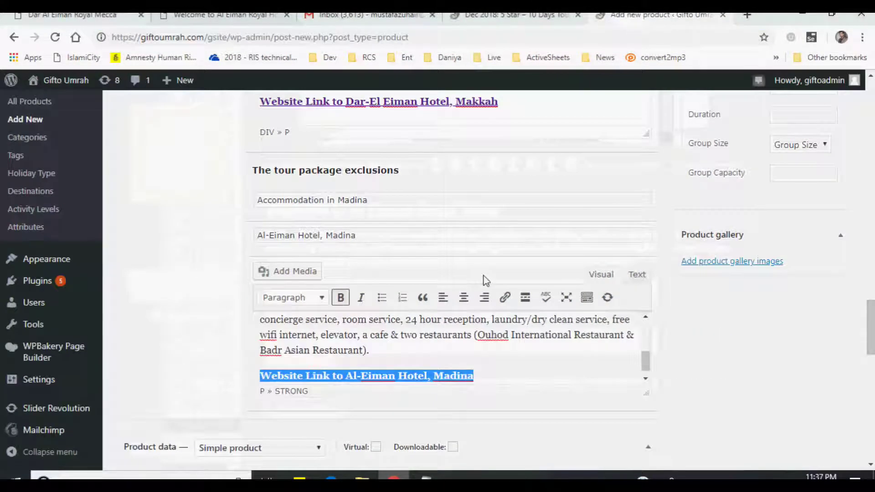
left_click(504, 297)
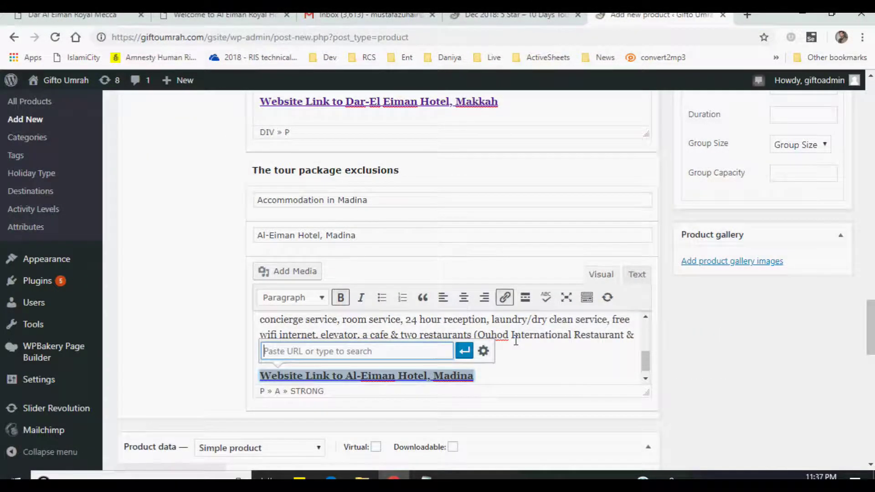
key("ctrl+v")
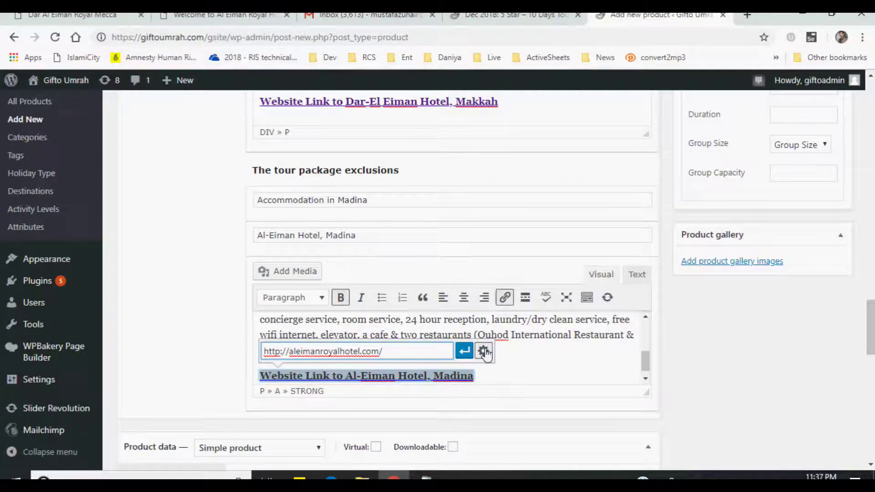
left_click(484, 351)
left_click(376, 187)
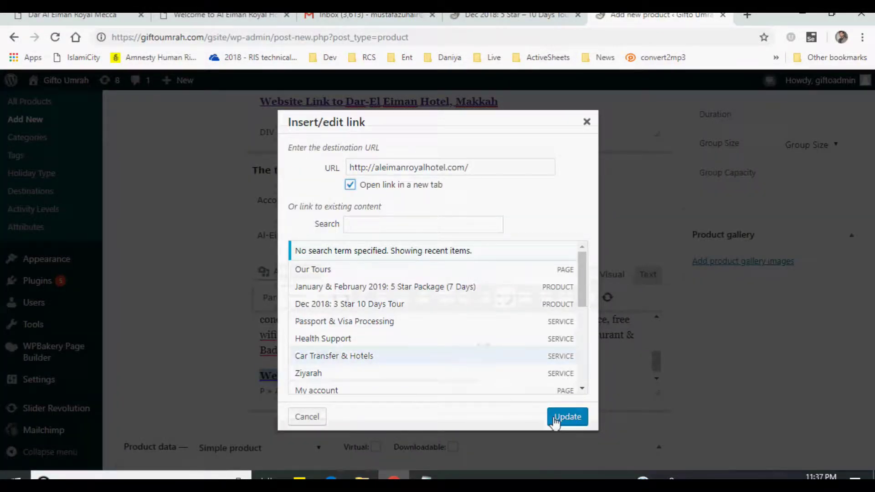
left_click(560, 417)
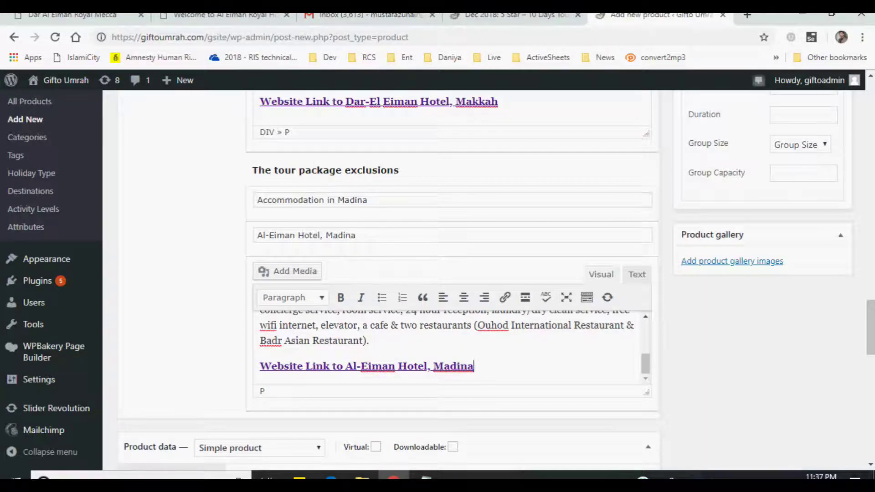
- Scroll up to the Publish box and publish the '5 Star Test' tour product
left_click_drag(871, 333, 871, 244)
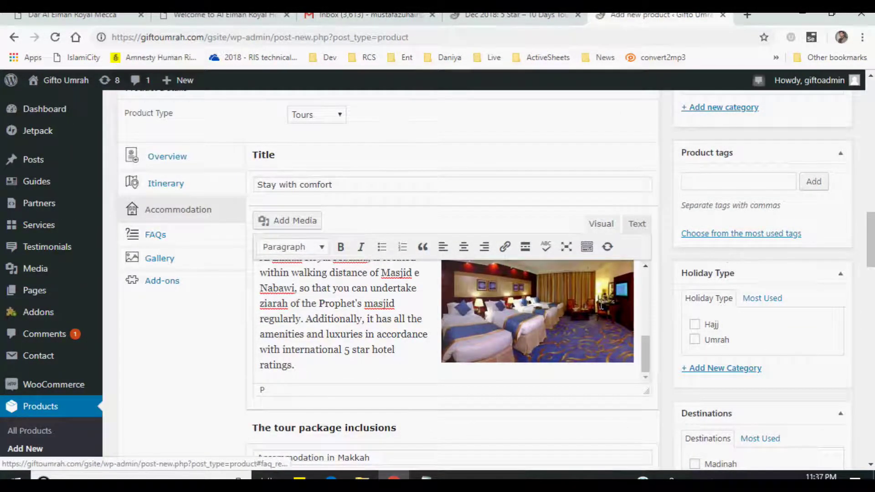
scroll(601, 307, "up", 5)
left_click_drag(871, 230, 872, 207)
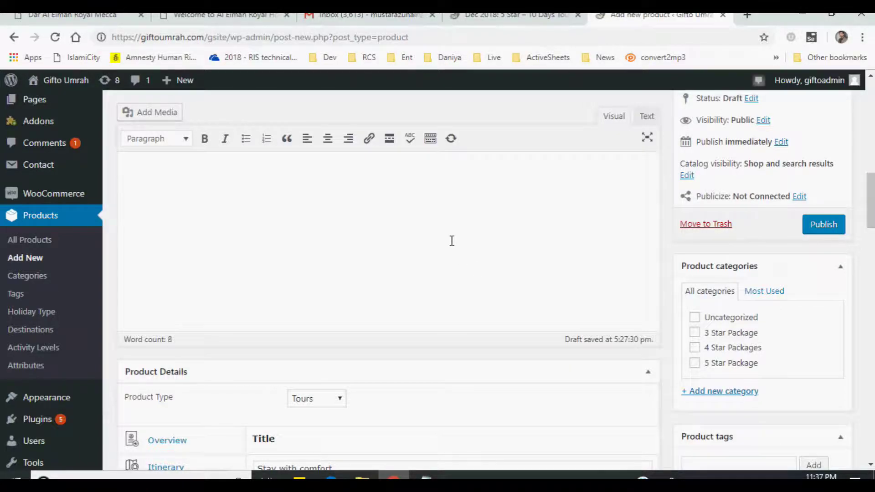
left_click(827, 289)
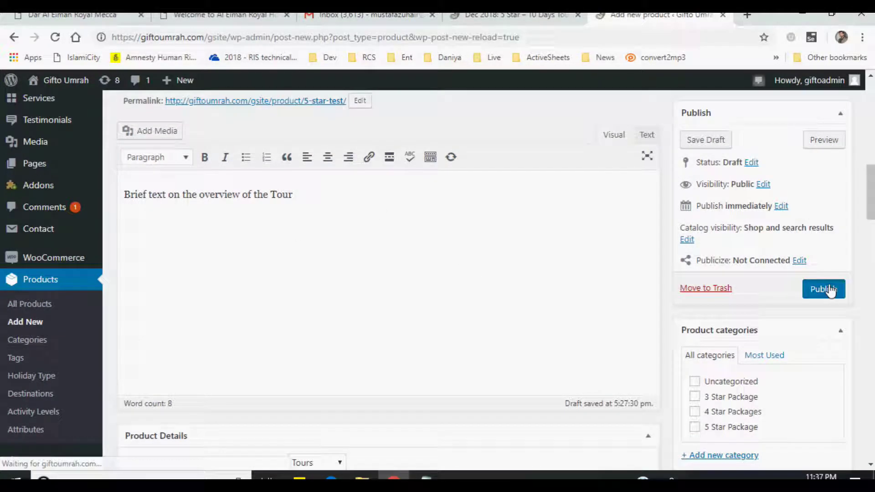
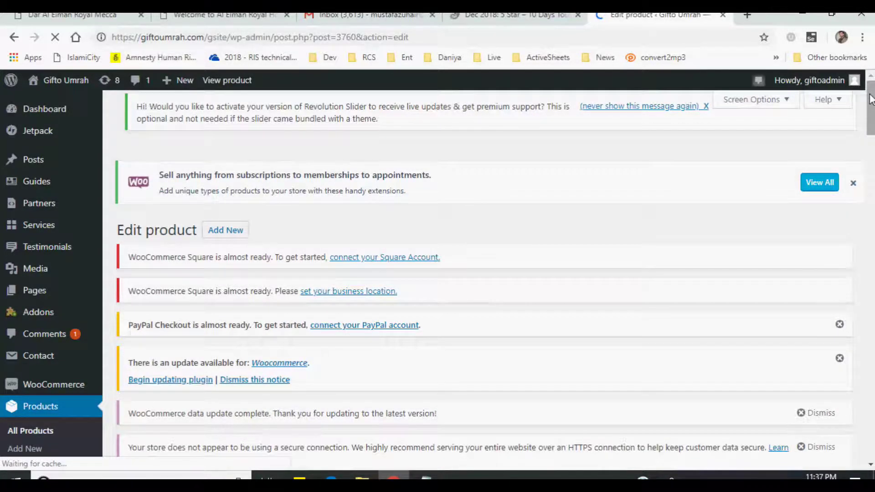
- Scroll through the product and review the Itinerary tab, enlarging its editor
left_click_drag(871, 98, 853, 184)
scroll(388, 248, "up", 2)
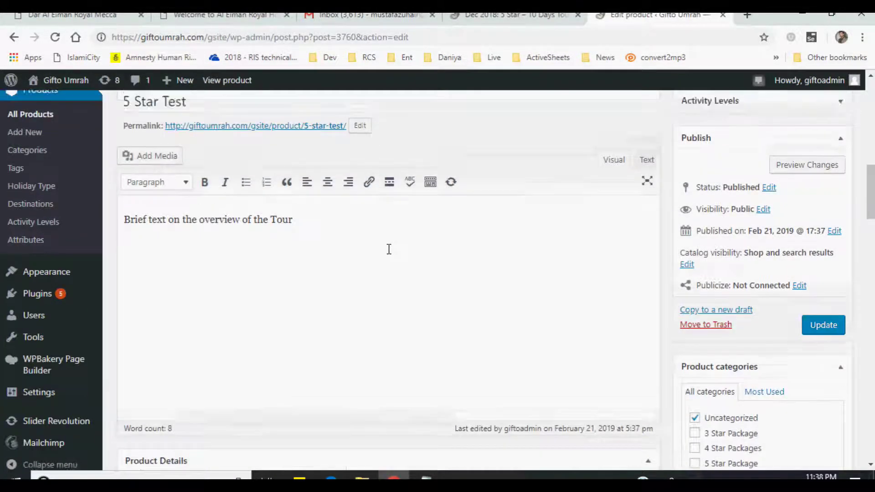
scroll(355, 252, "down", 5)
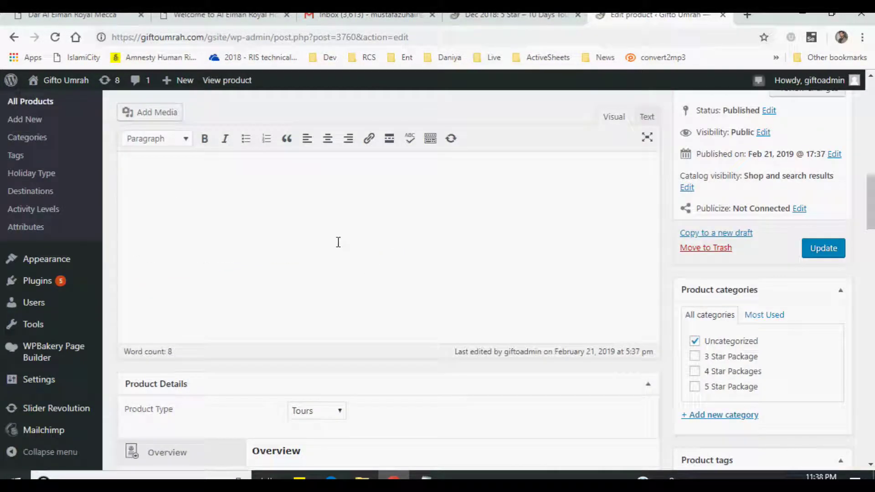
scroll(331, 255, "down", 15)
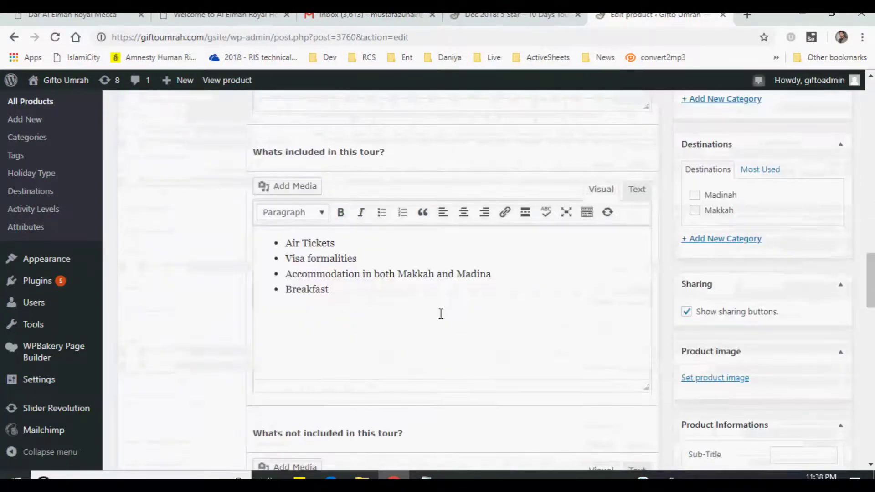
scroll(440, 313, "up", 15)
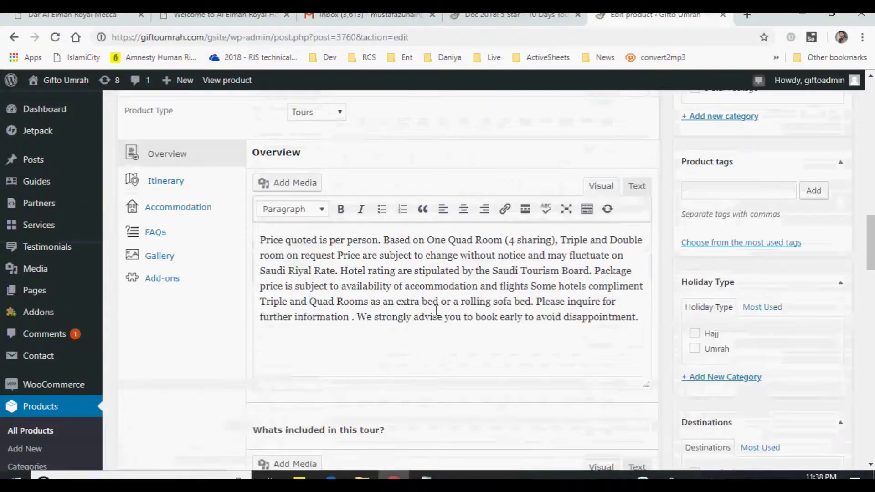
left_click(188, 235)
scroll(456, 326, "down", 2)
scroll(638, 342, "up", 2)
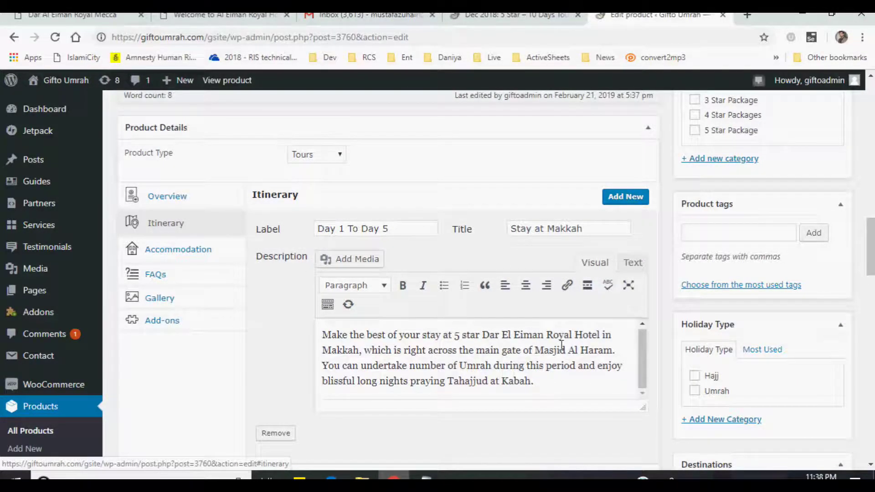
scroll(641, 316, "down", 8)
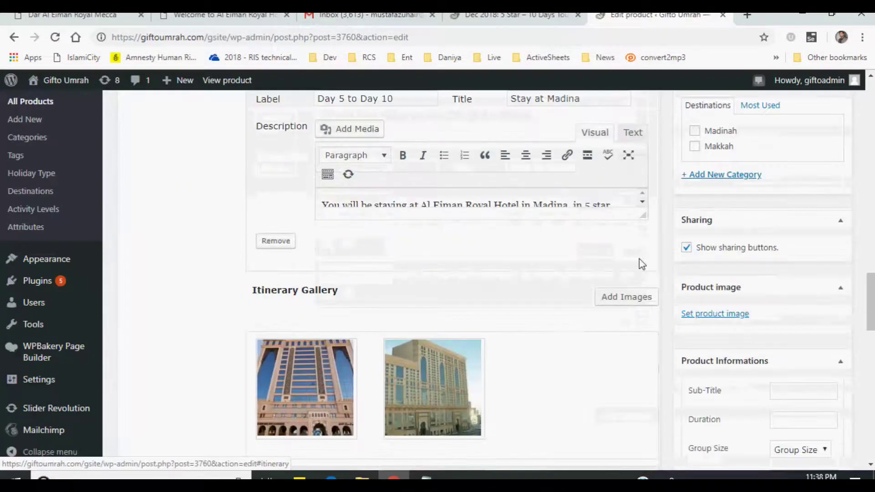
left_click_drag(638, 214, 640, 292)
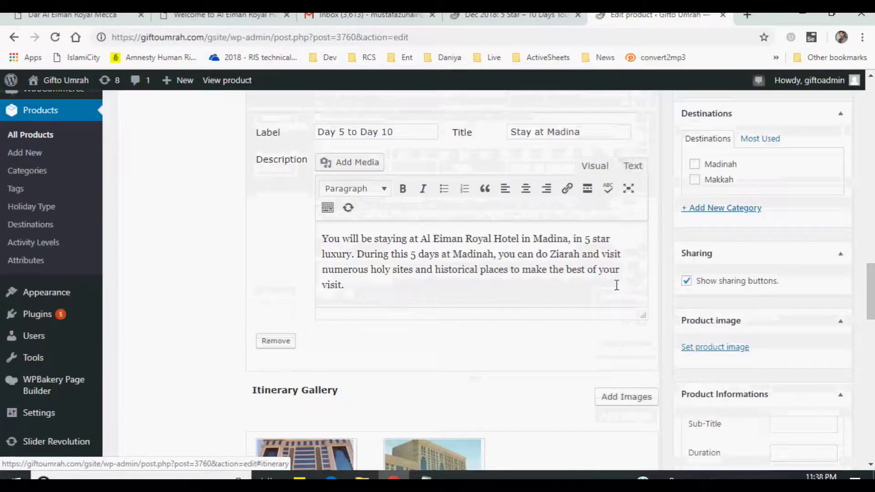
scroll(615, 285, "up", 10)
- Review the enlarged Accommodation description, then move on to the empty FAQs tab
left_click(180, 381)
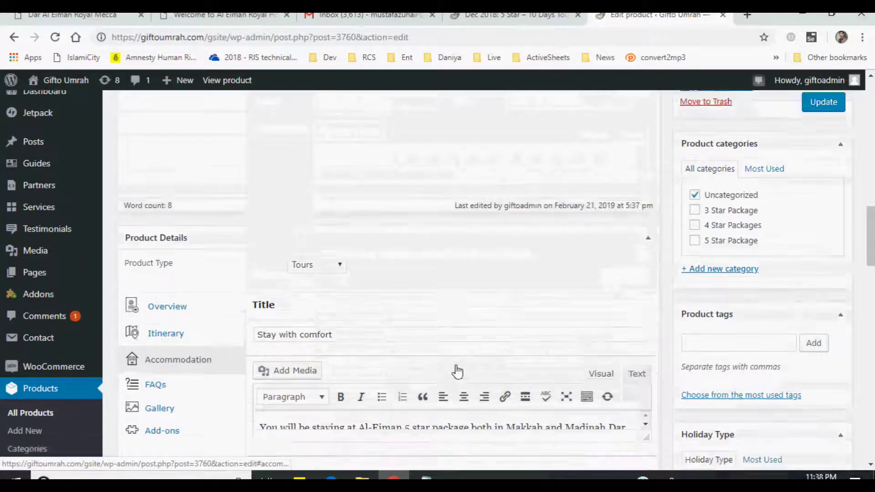
scroll(456, 369, "down", 7)
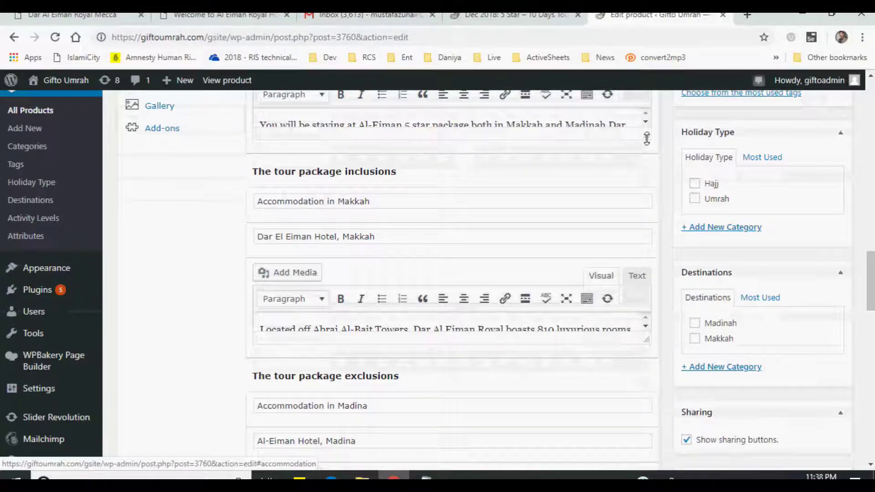
left_click_drag(646, 135, 645, 196)
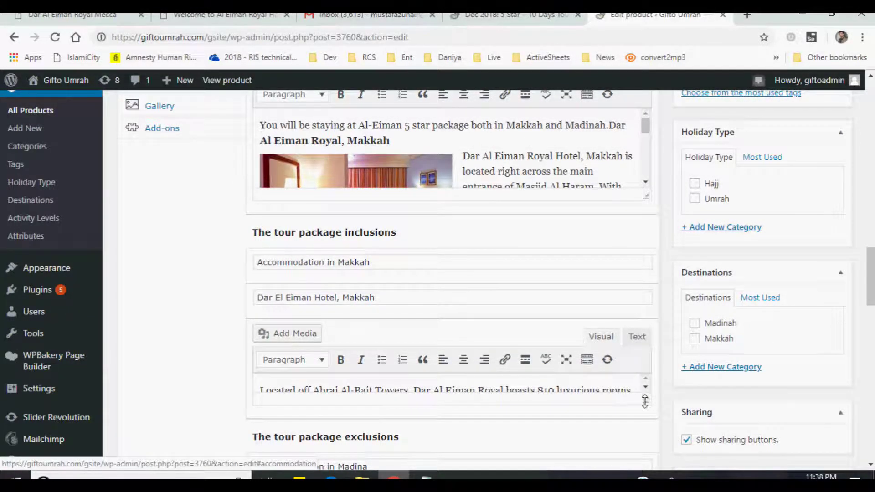
left_click_drag(645, 401, 634, 453)
scroll(184, 211, "up", 3)
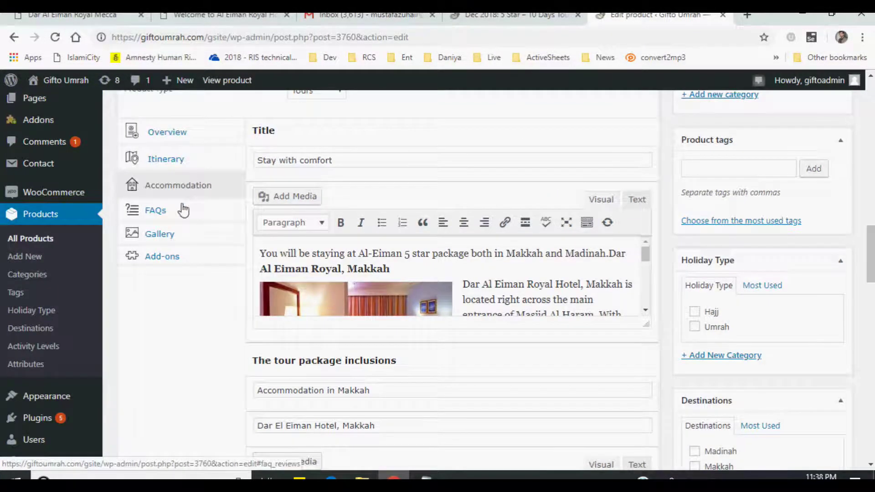
left_click(178, 212)
scroll(424, 274, "up", 2)
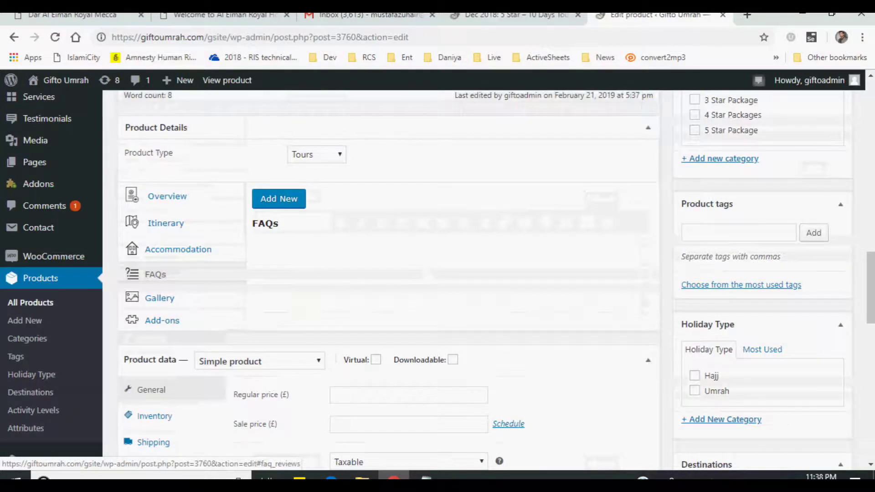
- On the live Dec 2018 tour page, read the FAQs about airline tickets and cooking meals
left_click(506, 14)
scroll(567, 179, "up", 2)
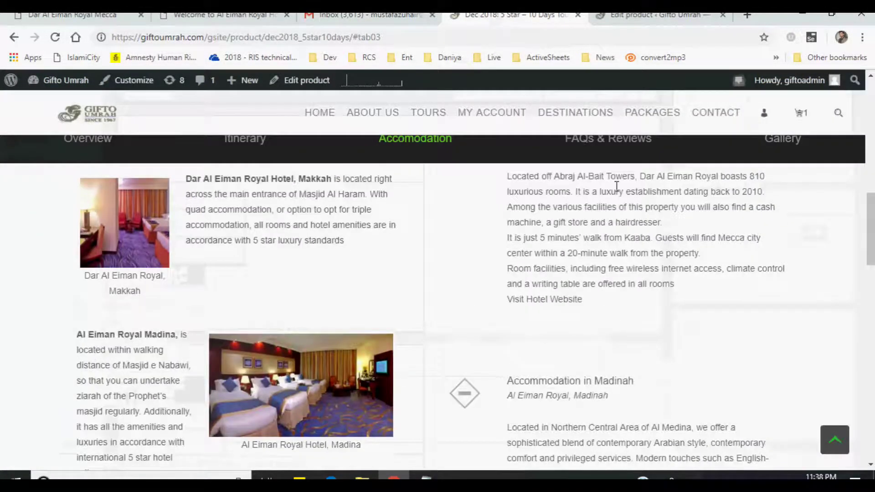
scroll(607, 146, "up", 3)
scroll(675, 214, "up", 3)
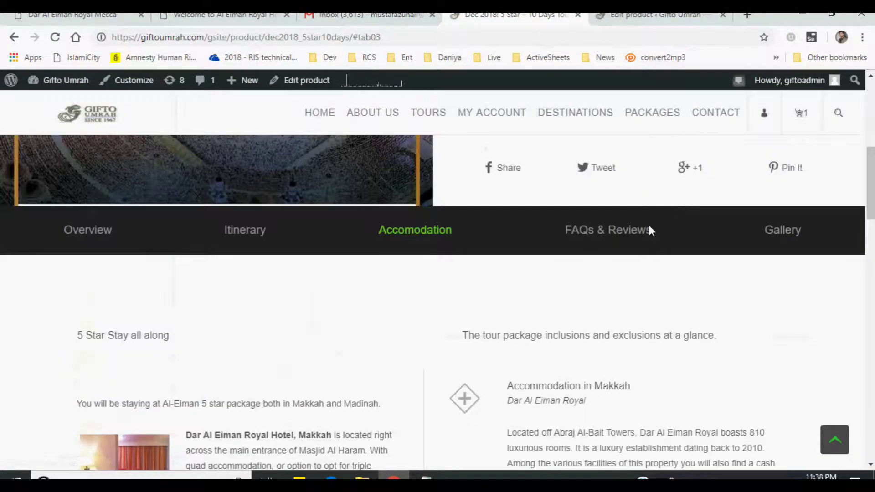
left_click(607, 239)
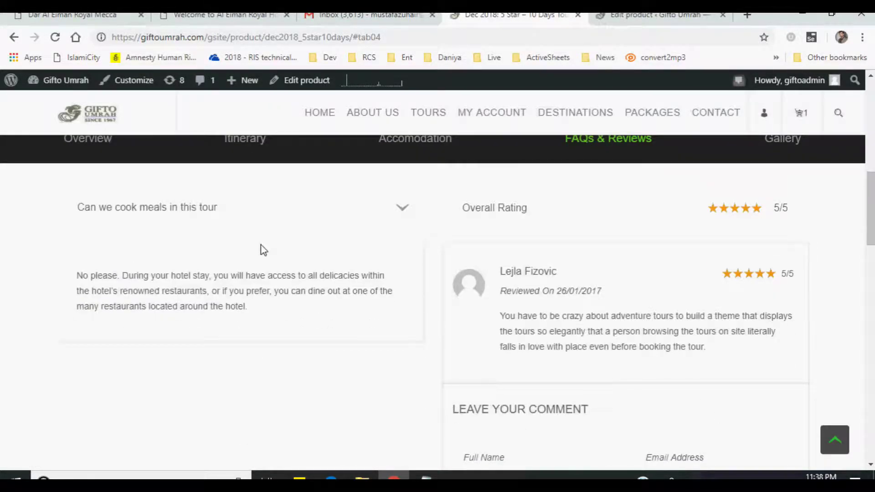
left_click(295, 221)
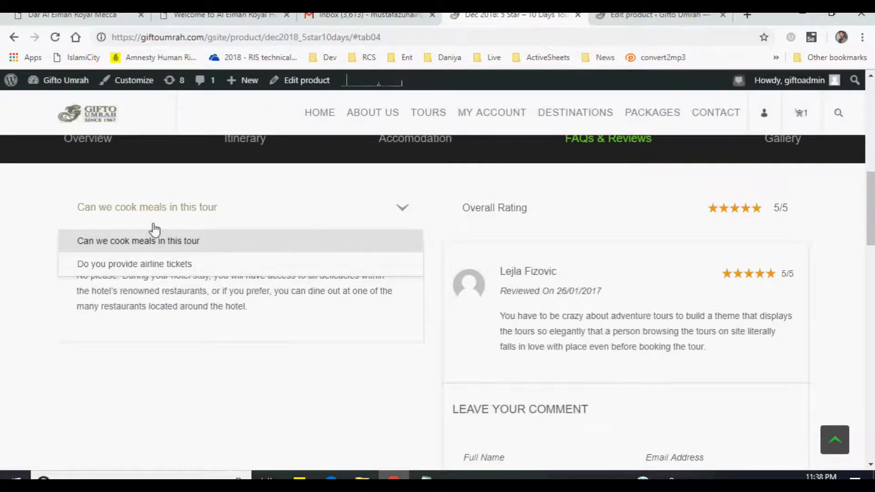
left_click(182, 264)
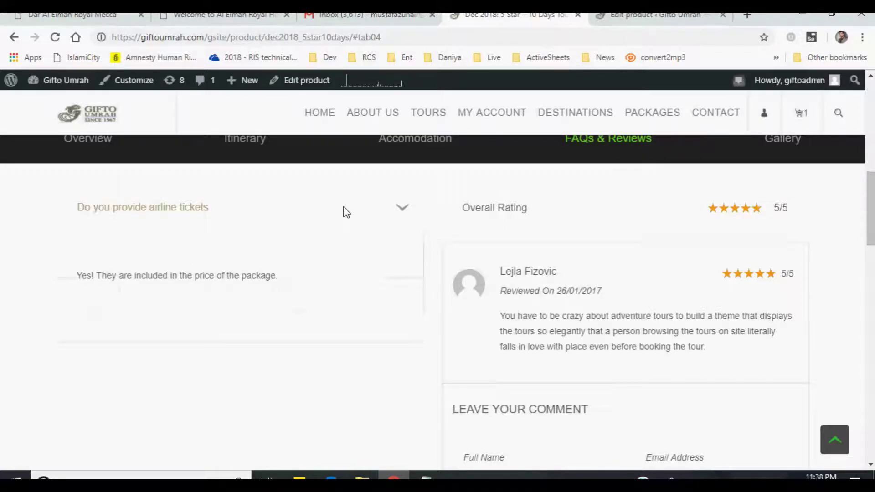
left_click(178, 219)
left_click(553, 237)
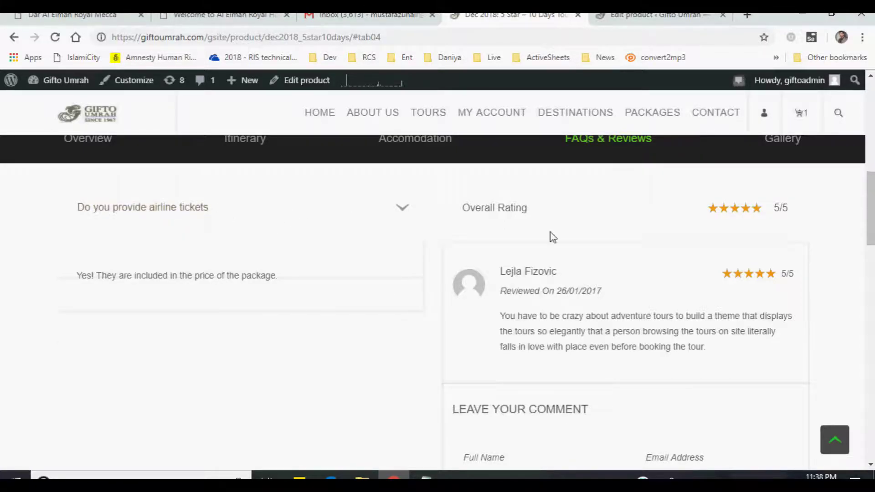
left_click(246, 222)
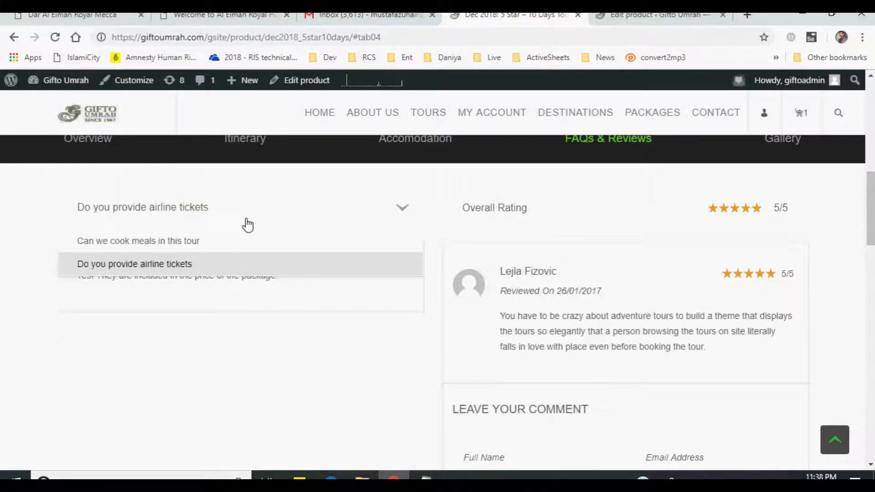
left_click(167, 246)
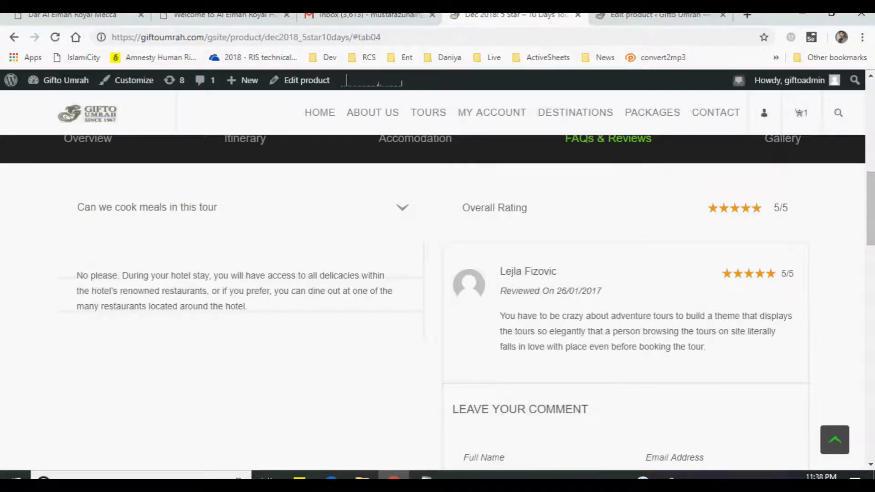
- Back in the product editor, add a new blank FAQ entry
left_click(656, 15)
left_click(286, 205)
left_click(415, 254)
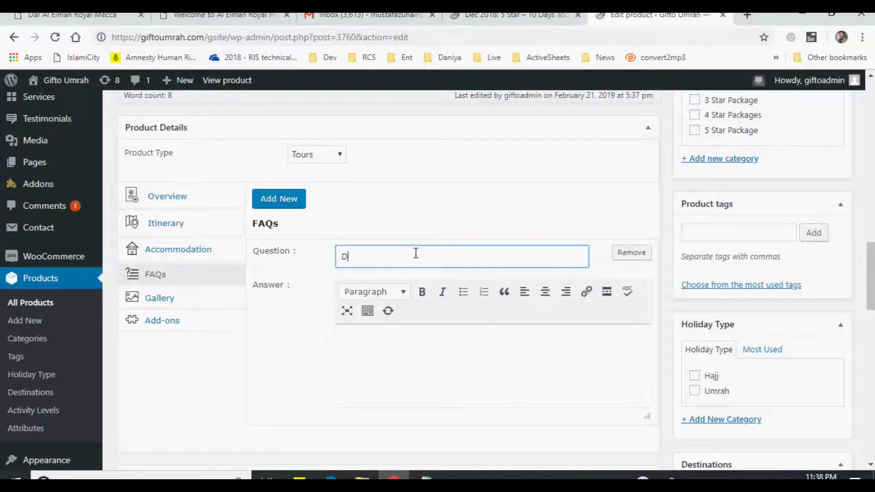
- Write the first FAQ asking if the price includes tickets, answered 'Yes, They are included in the package price'
type("Does the price inclu")
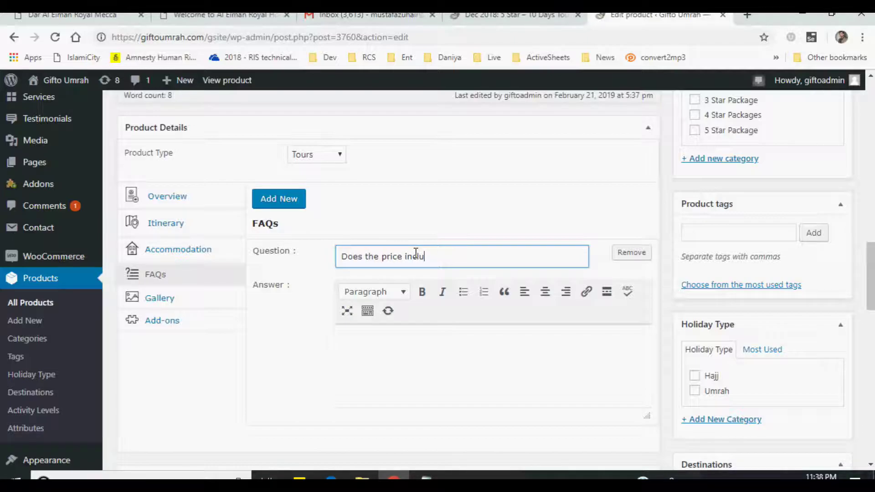
type("de Ticke")
key("BackSpace")
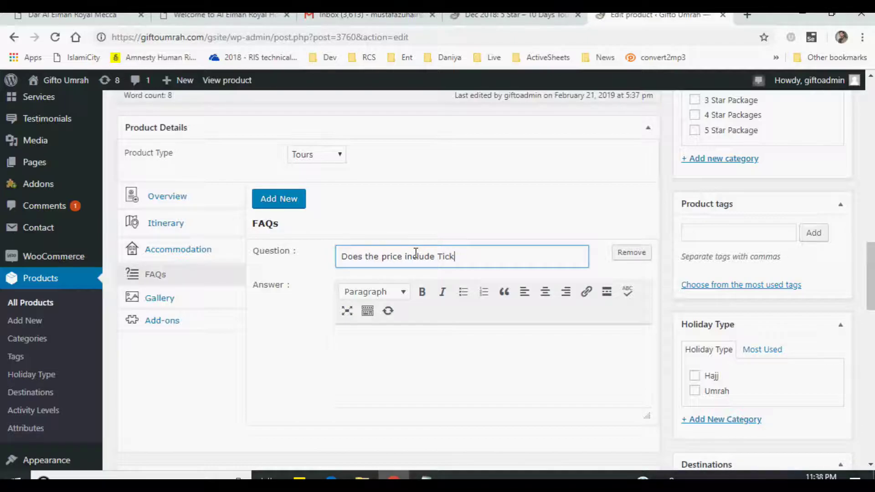
key("BackSpace")
type("ic")
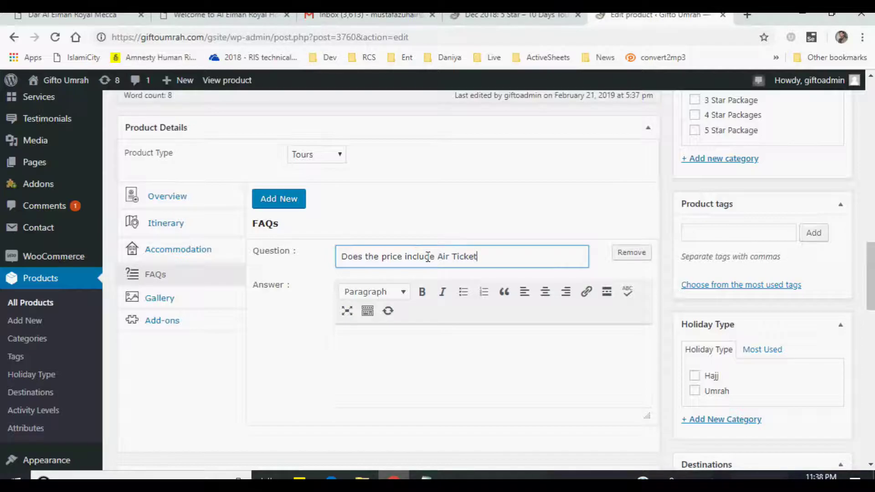
left_click(447, 344)
scroll(448, 351, "down", 1)
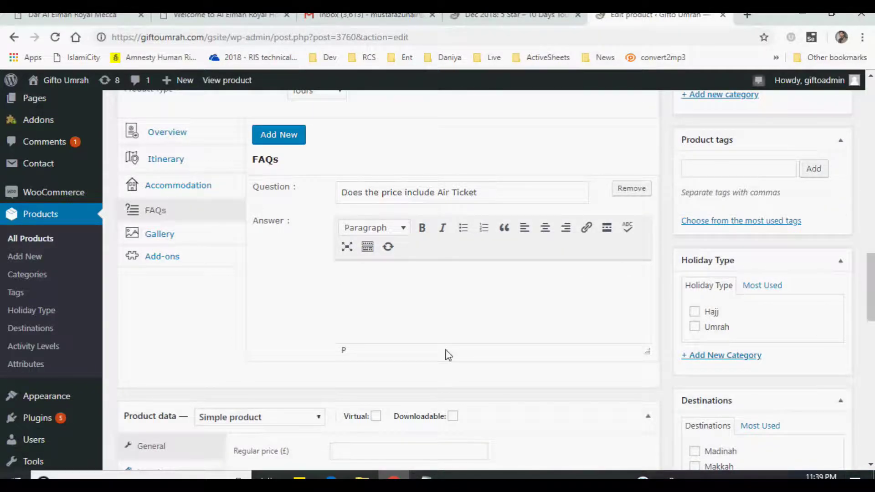
type("Yes, They are included in the")
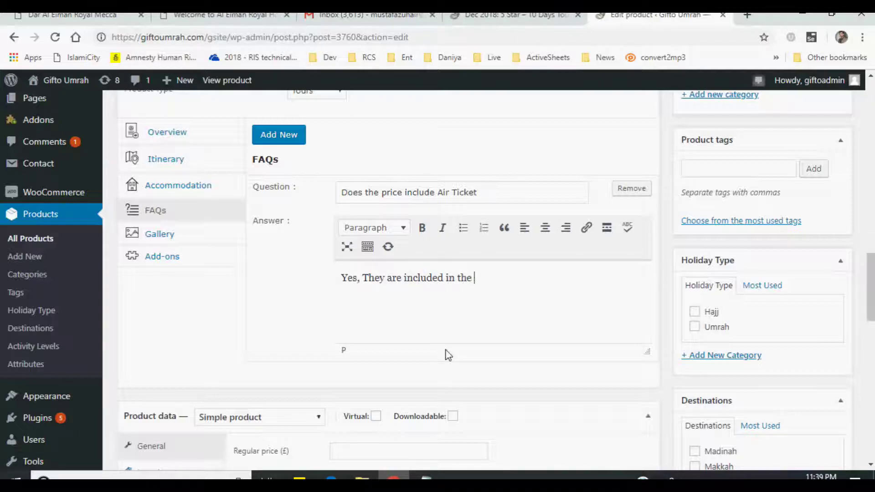
type(" package price (per person")
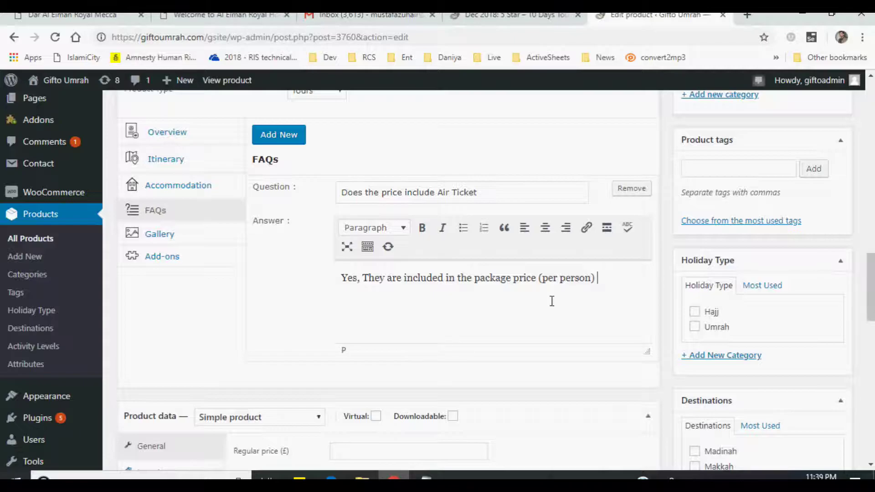
scroll(552, 303, "down", 1)
- Add a second FAQ 'Can I cook inside the hotel?' answered 'PLEASE No!'
left_click(279, 134)
scroll(383, 325, "down", 3)
left_click(414, 269)
type("Can I coo")
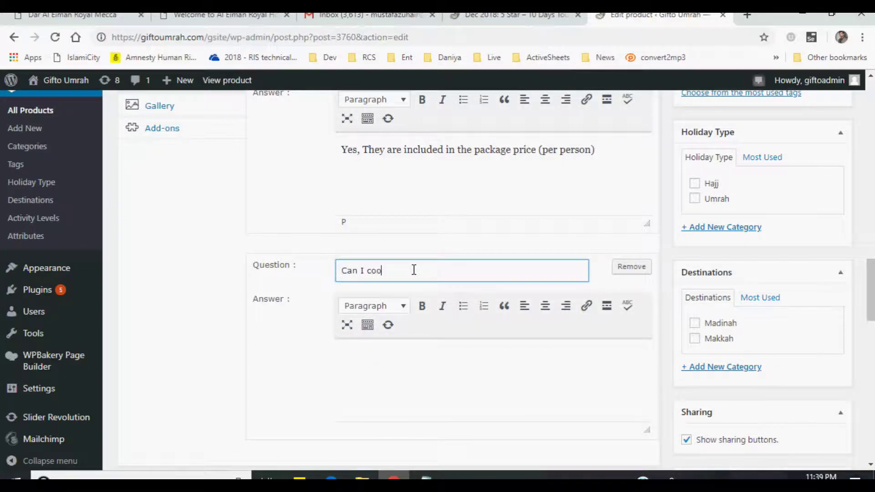
type("k inside the hotel?")
key("Tab")
left_click(447, 376)
type("PLEASE No!")
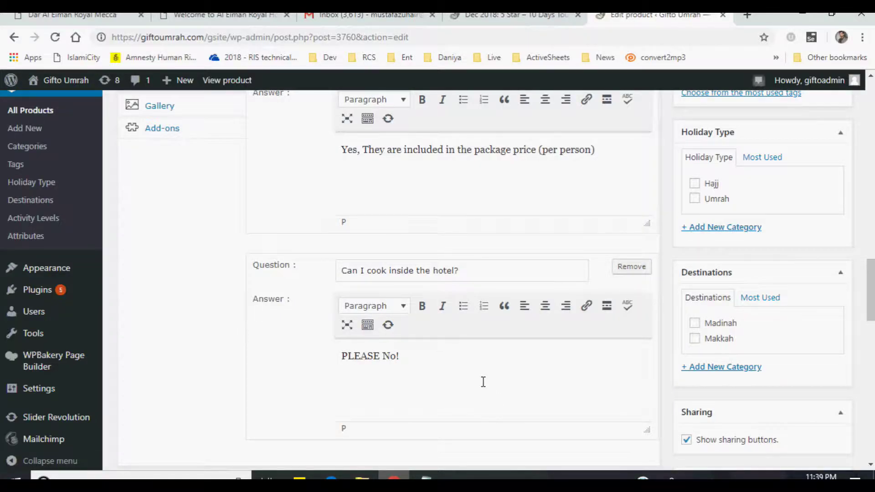
scroll(483, 382, "up", 3)
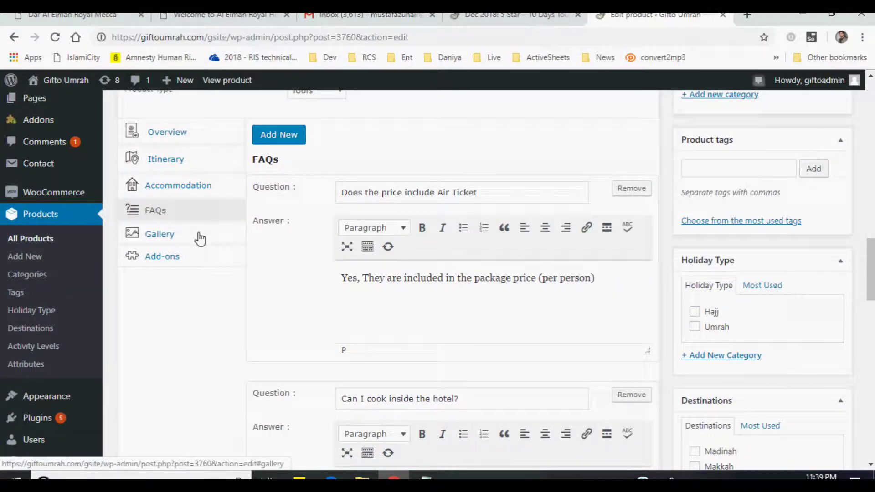
- View the live tour page's photo gallery, then return to the product editor
left_click(510, 17)
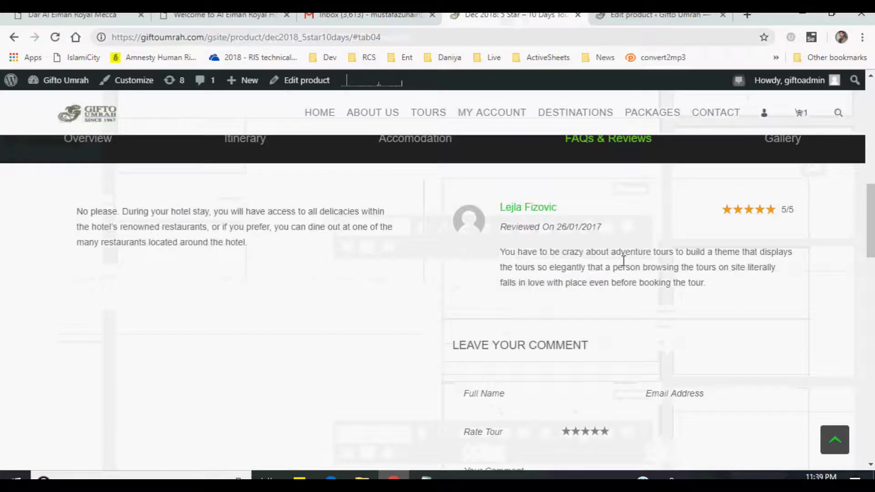
left_click(777, 162)
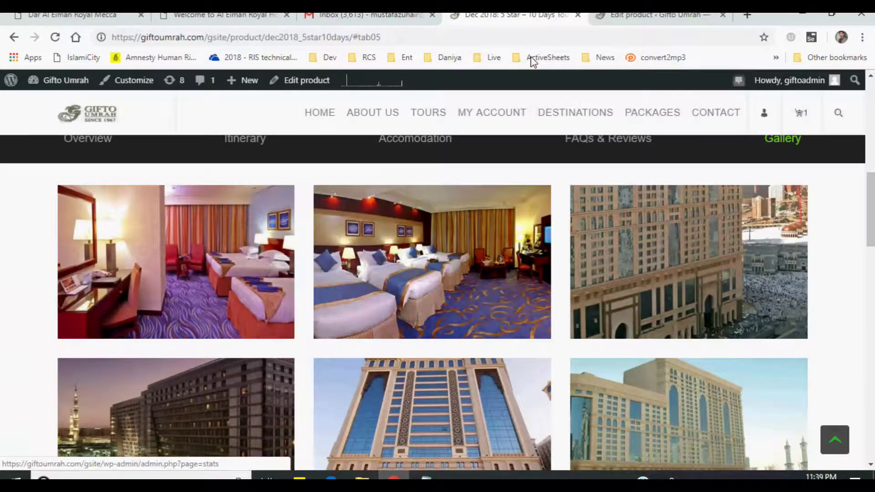
left_click(617, 19)
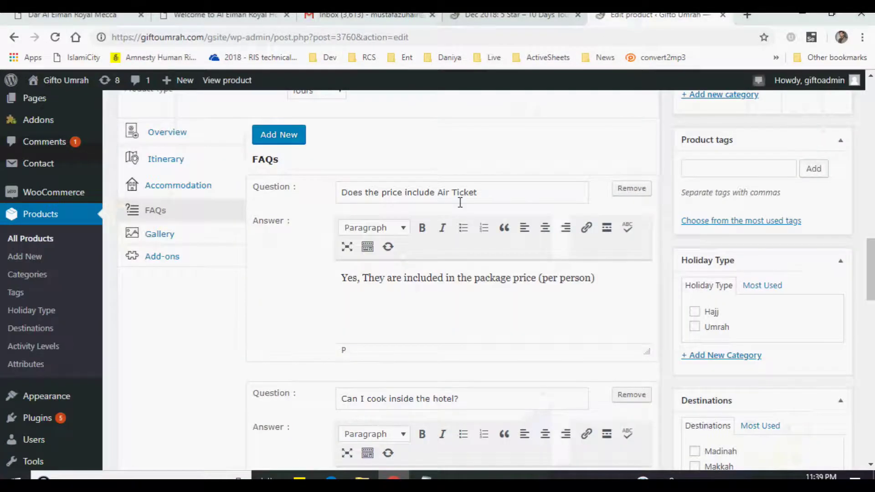
- Add four hotel photos from the Media Library to the product's gallery
left_click(159, 235)
left_click(307, 134)
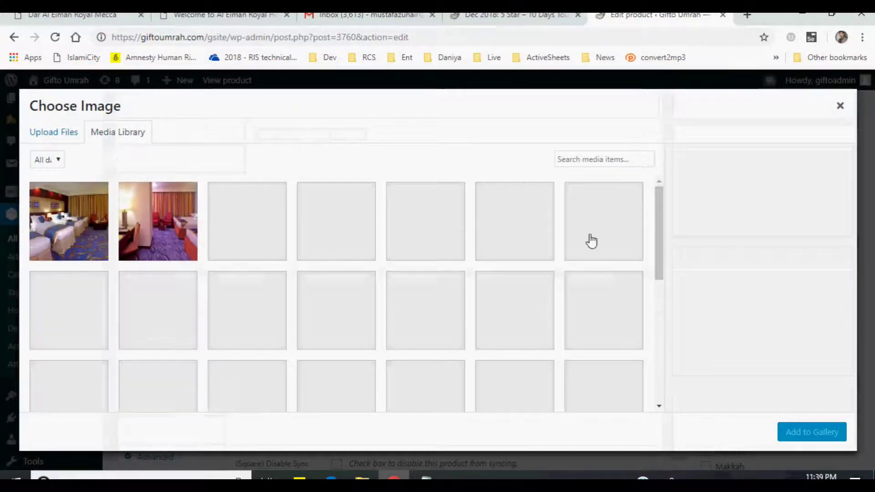
left_click(82, 231)
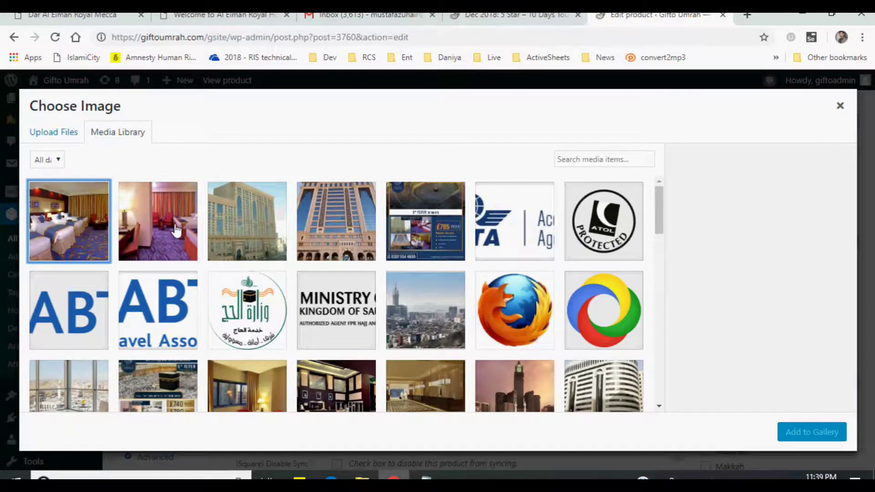
left_click(322, 230, "shift")
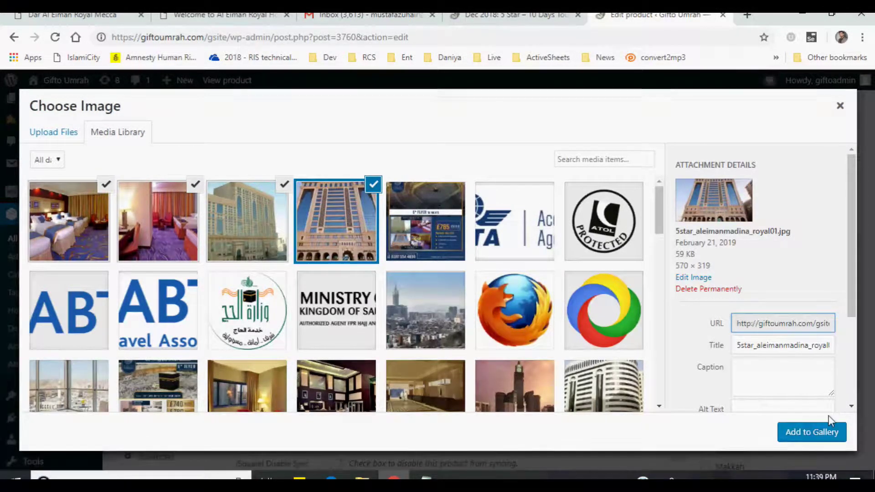
left_click(811, 434)
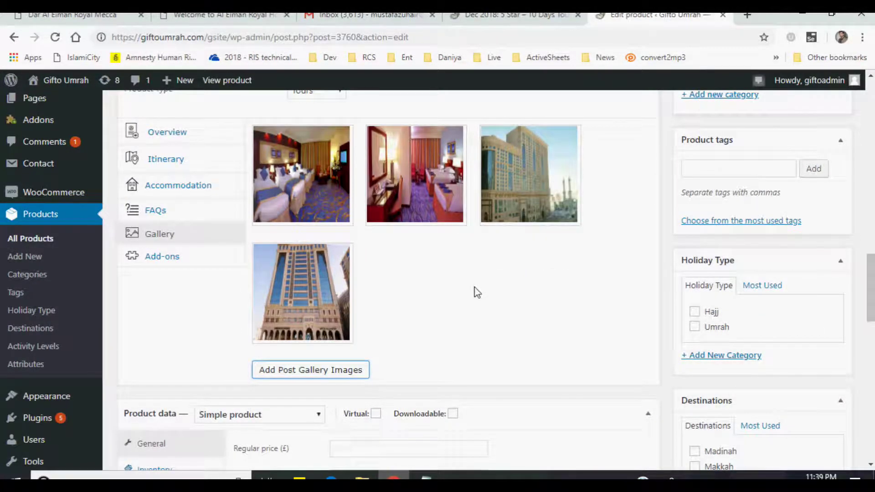
scroll(476, 291, "up", 2)
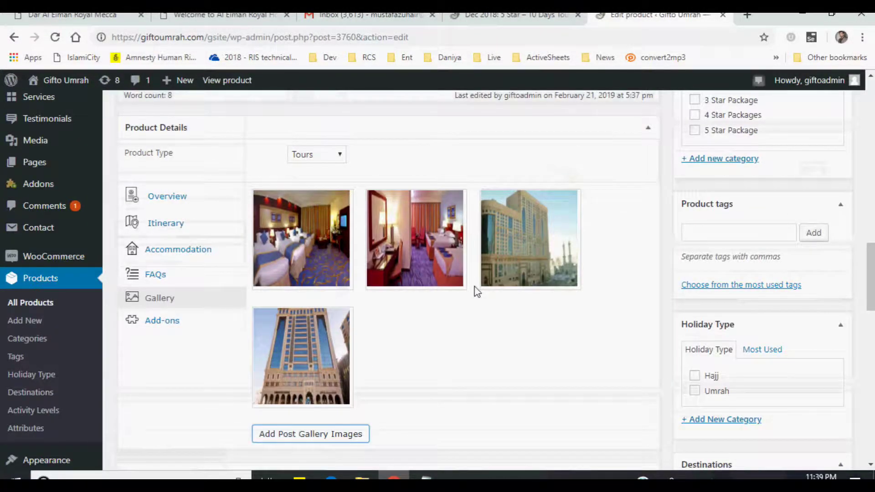
- Compare with the live product page, then open the product's Add-ons section
left_click(501, 15)
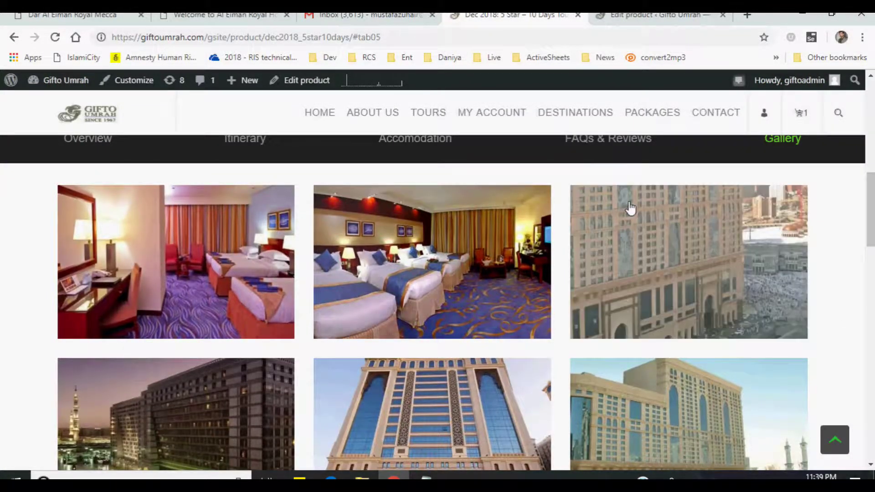
scroll(198, 203, "up", 2)
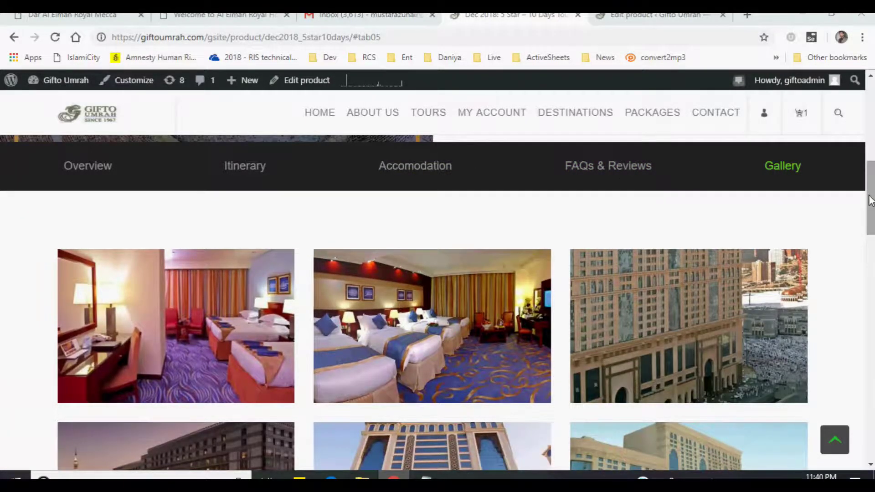
left_click_drag(870, 200, 870, 128)
scroll(870, 127, "down", 3)
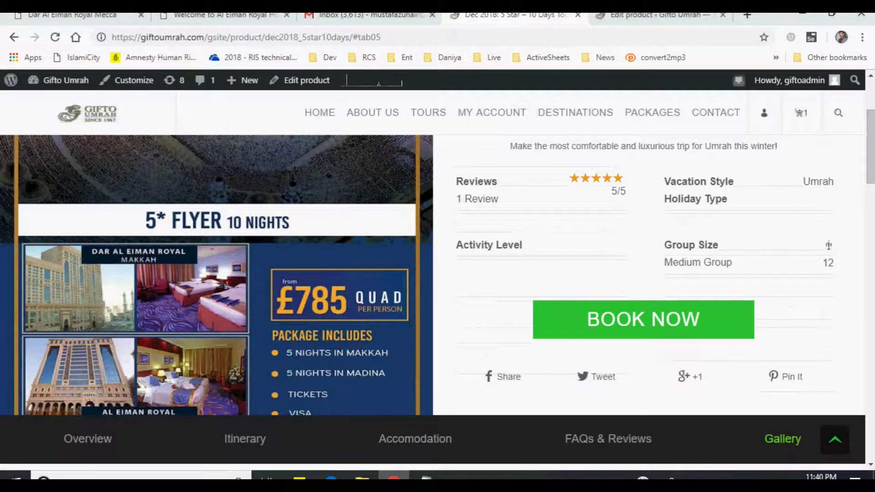
left_click(652, 15)
scroll(399, 273, "down", 6)
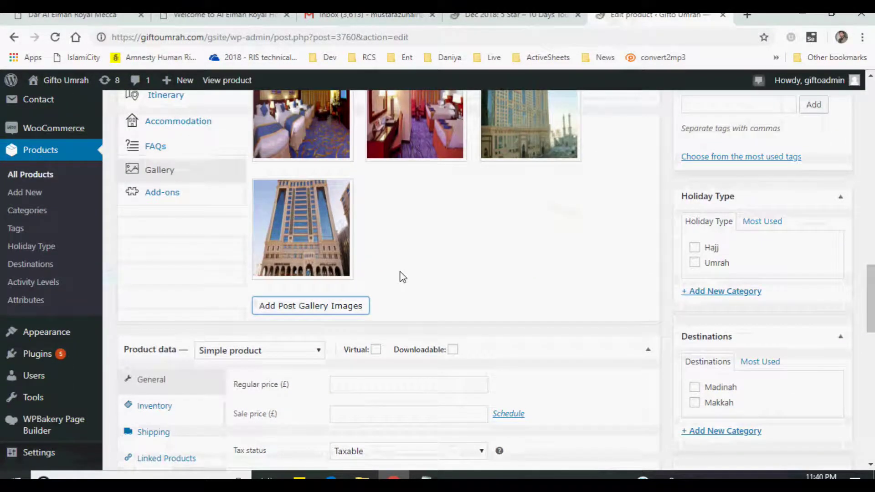
scroll(399, 274, "up", 3)
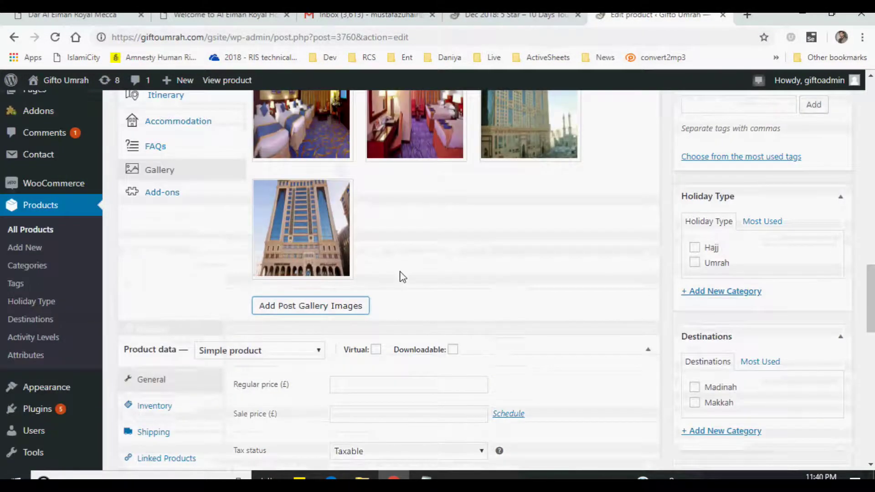
left_click(148, 202)
scroll(526, 279, "up", 3)
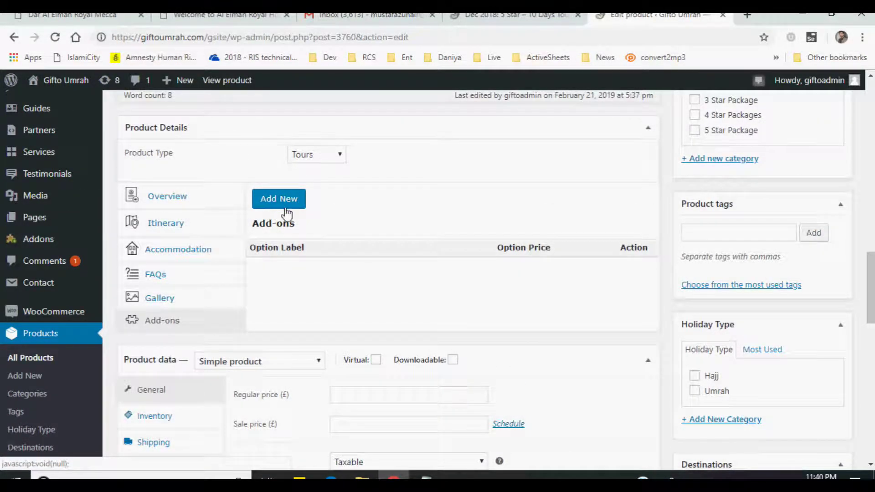
- Recheck the product gallery section and the live product page
scroll(333, 285, "down", 2)
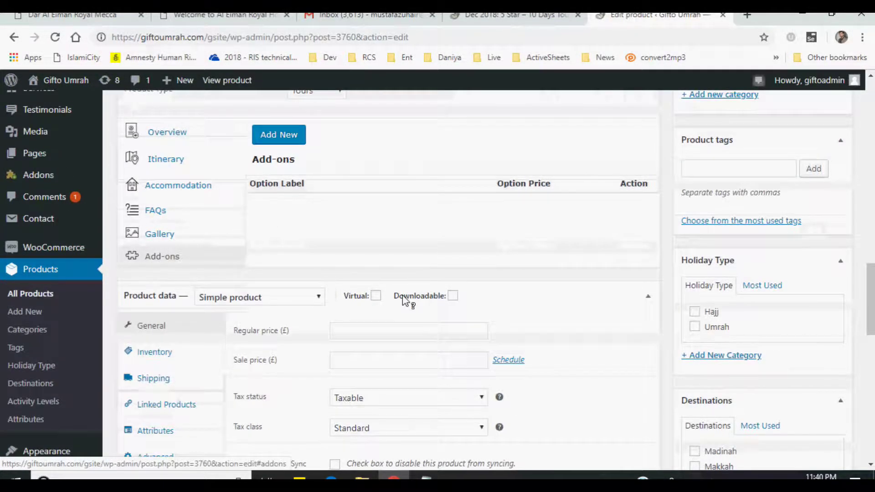
scroll(404, 301, "down", 2)
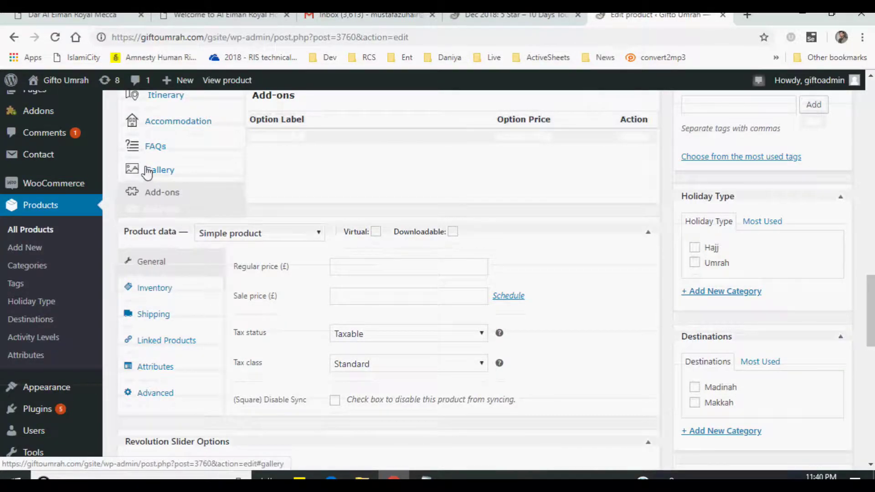
left_click(148, 171)
scroll(476, 244, "down", 4)
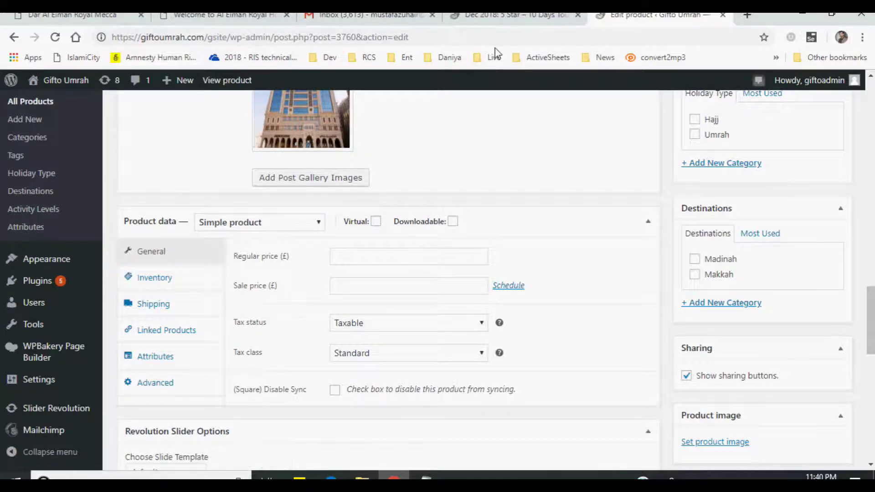
left_click(507, 17)
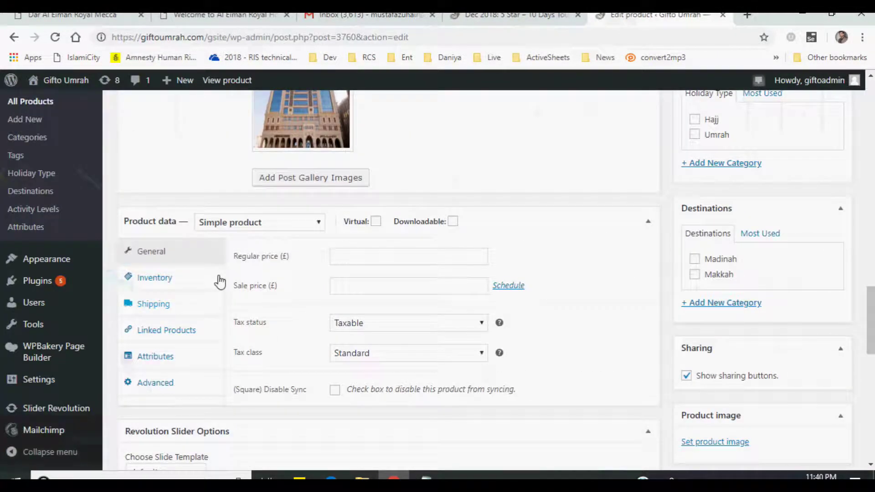
left_click(629, 17)
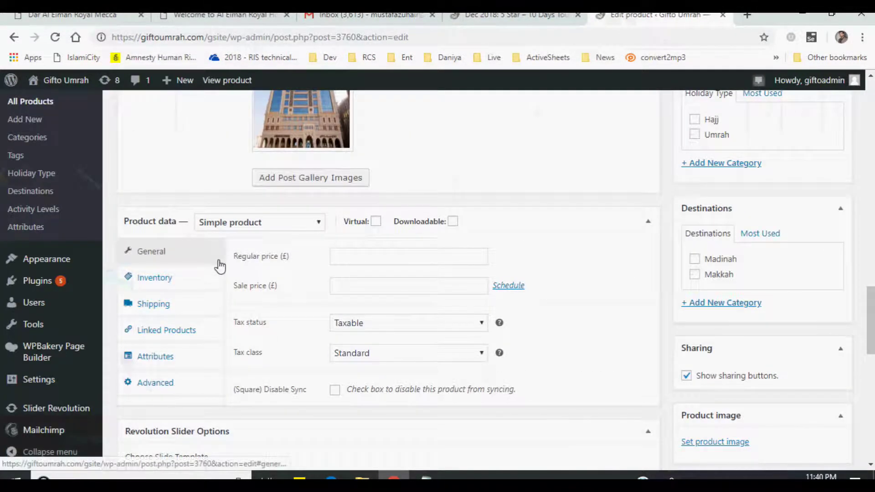
- Keep the product type as Simple product, then load the live site's HOME page
left_click(253, 225)
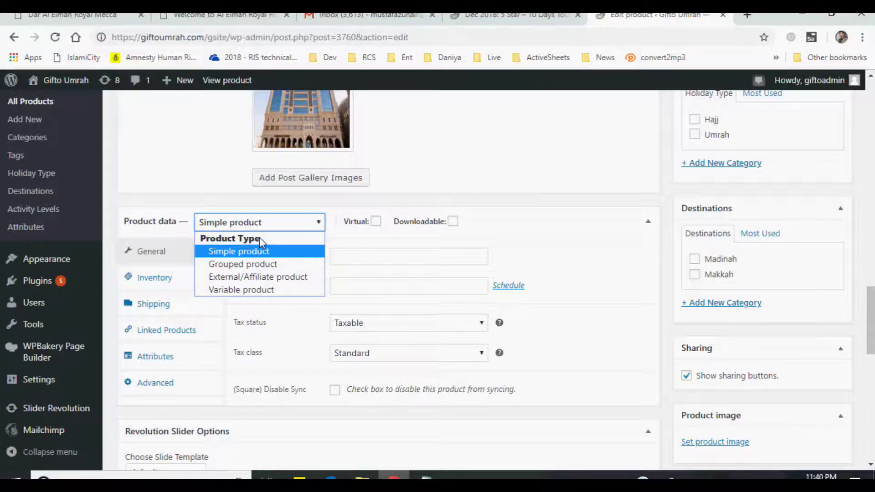
left_click(504, 15)
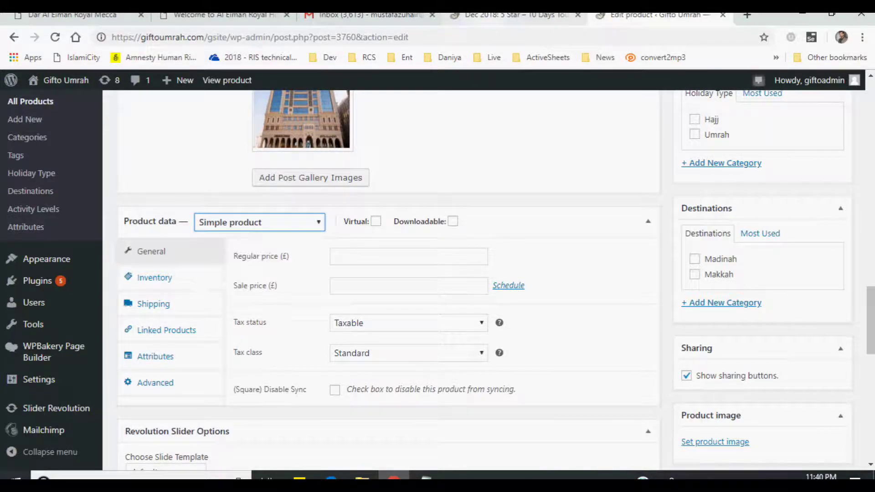
left_click(506, 15)
left_click(325, 121)
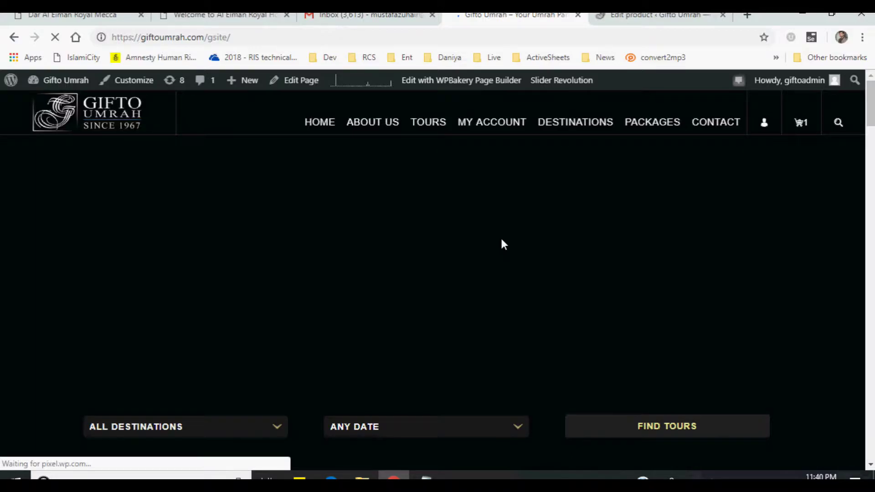
- From the home page tour carousel, open the January & February 2019: 5 Star Package (7 Days) page
scroll(501, 244, "down", 10)
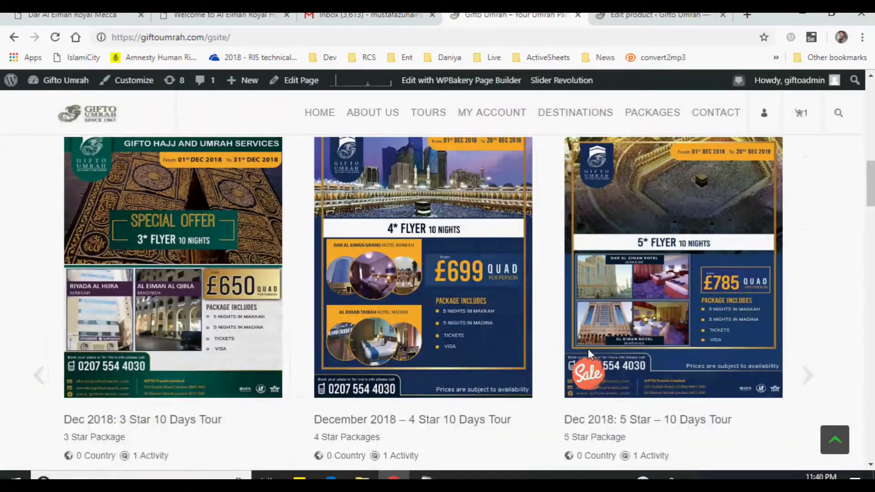
left_click(37, 375)
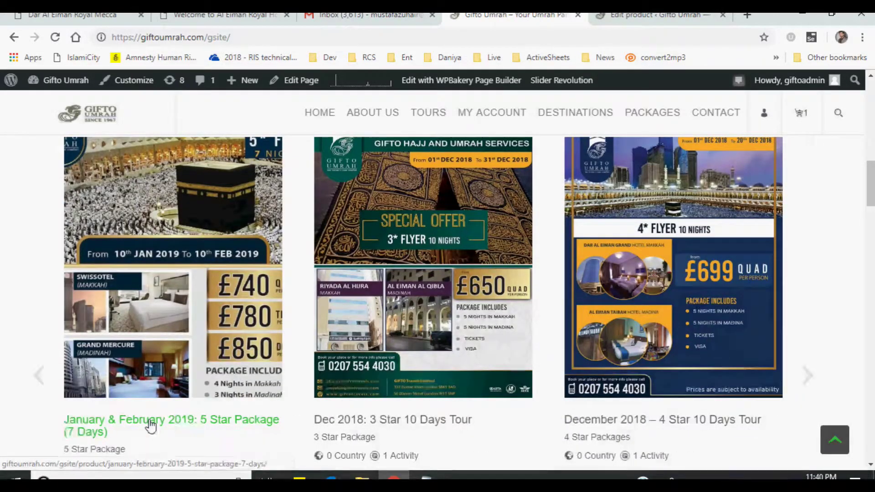
left_click(460, 424)
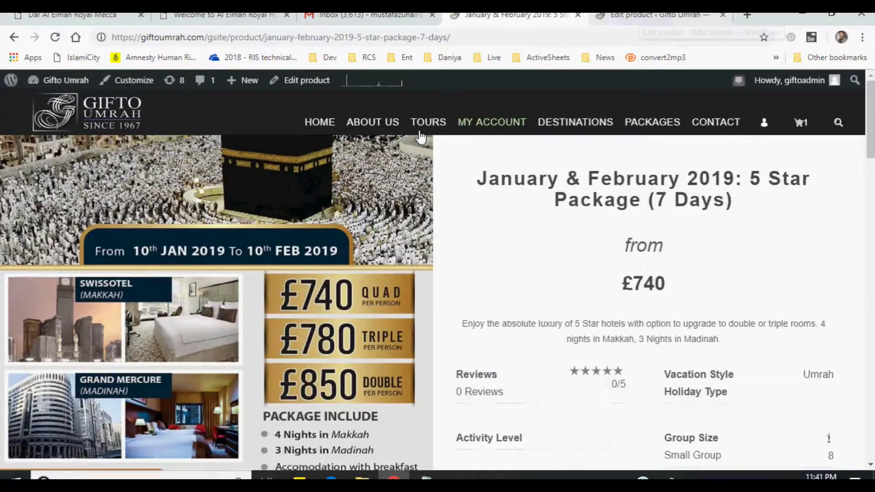
left_click(644, 18)
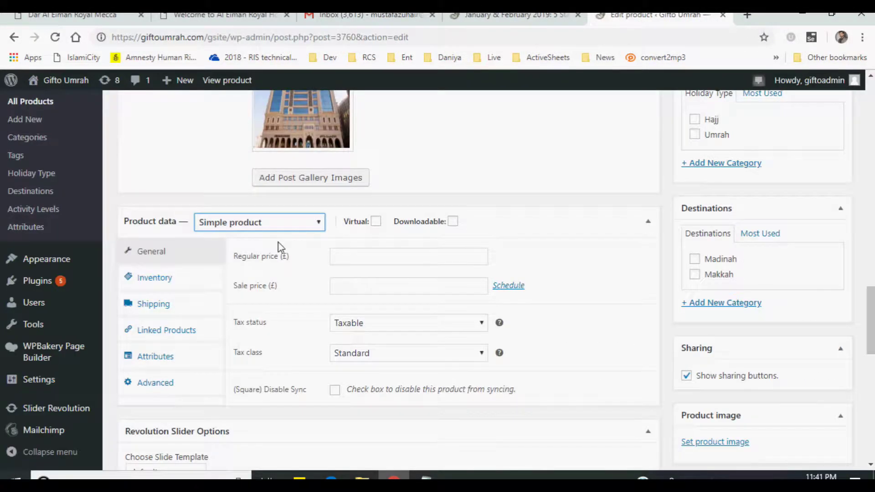
left_click(223, 228)
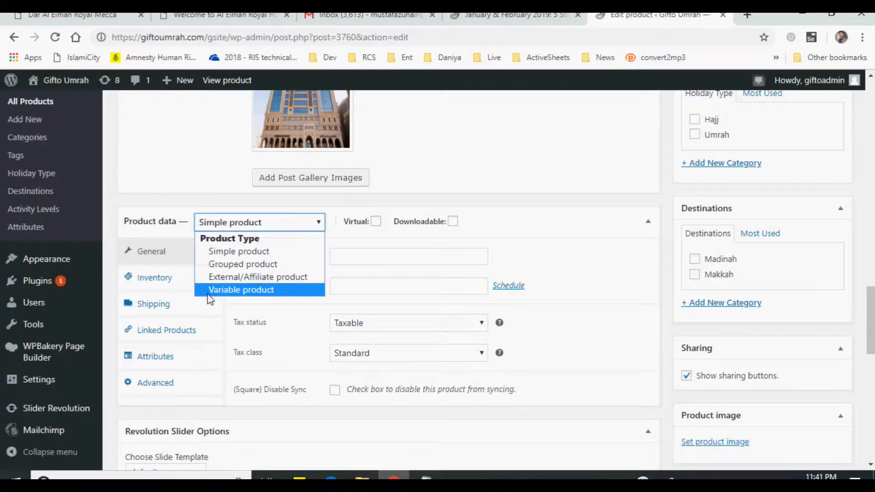
left_click(237, 290)
left_click(256, 230)
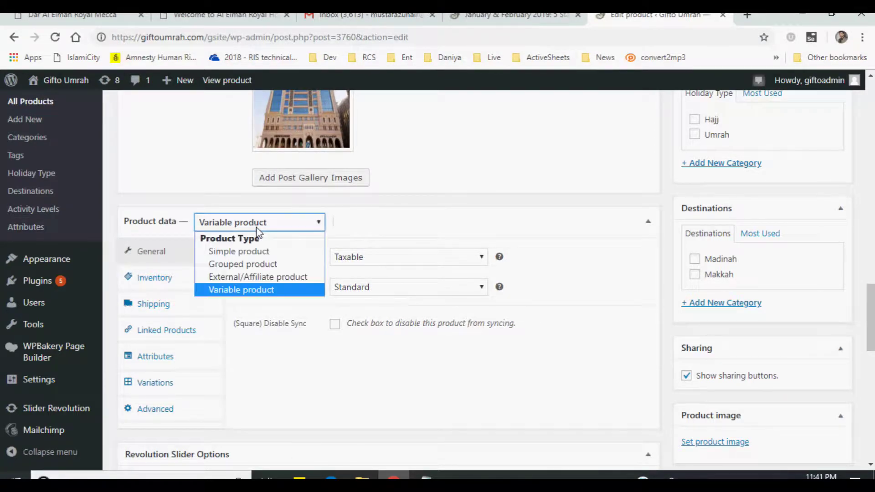
left_click(258, 252)
- From the tours listing, open the Dec 2018: 5 Star – 10 Days Tour page, then return to the editor
left_click(515, 14)
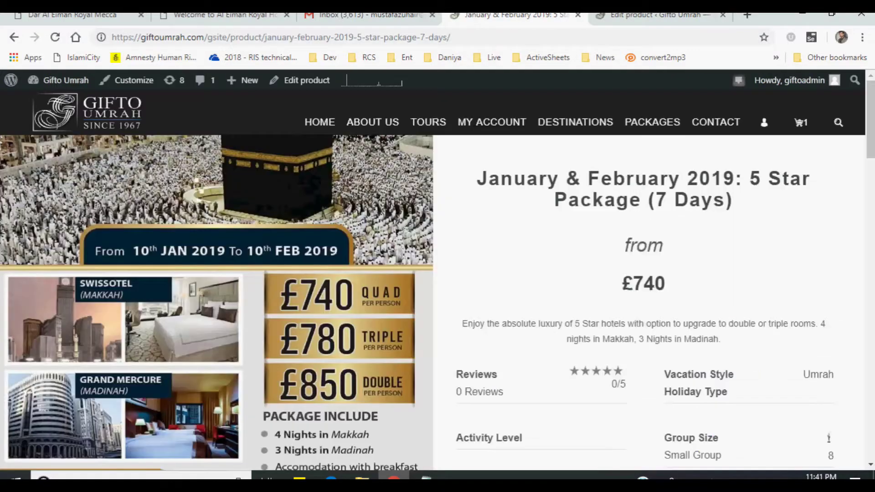
scroll(863, 148, "down", 3)
scroll(863, 148, "up", 2)
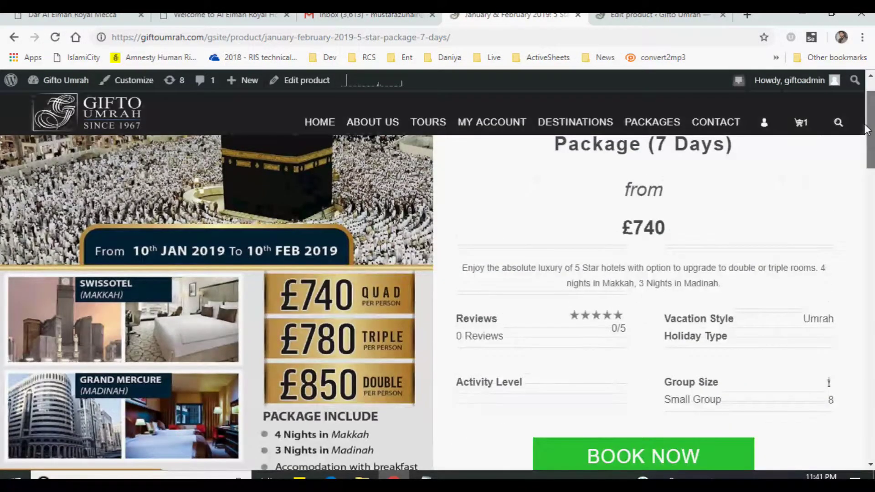
left_click(428, 121)
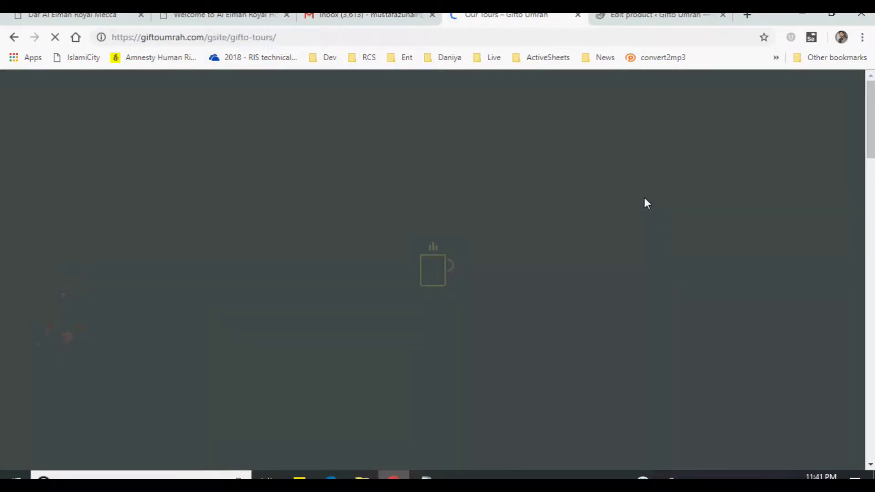
scroll(643, 196, "down", 4)
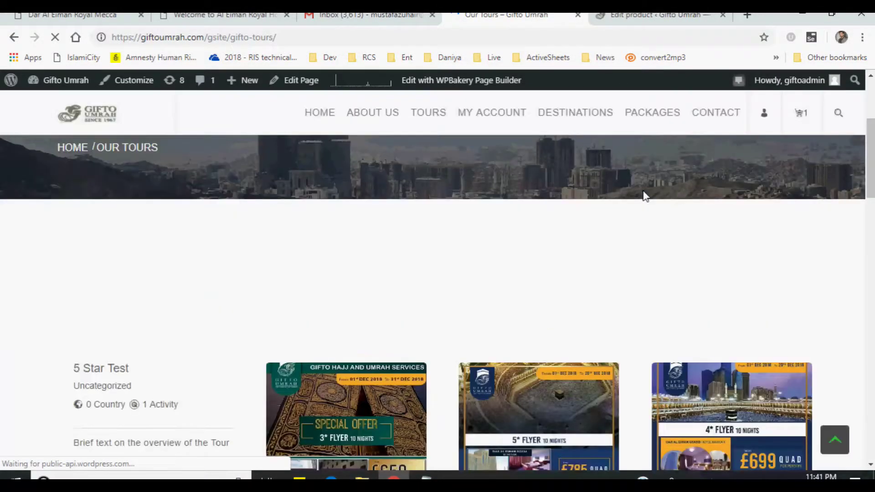
scroll(643, 196, "down", 3)
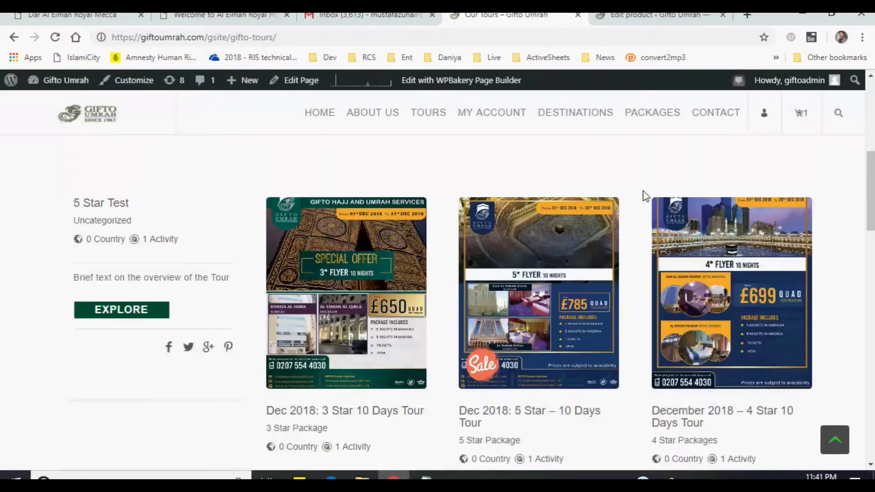
scroll(643, 196, "down", 9)
scroll(629, 212, "up", 7)
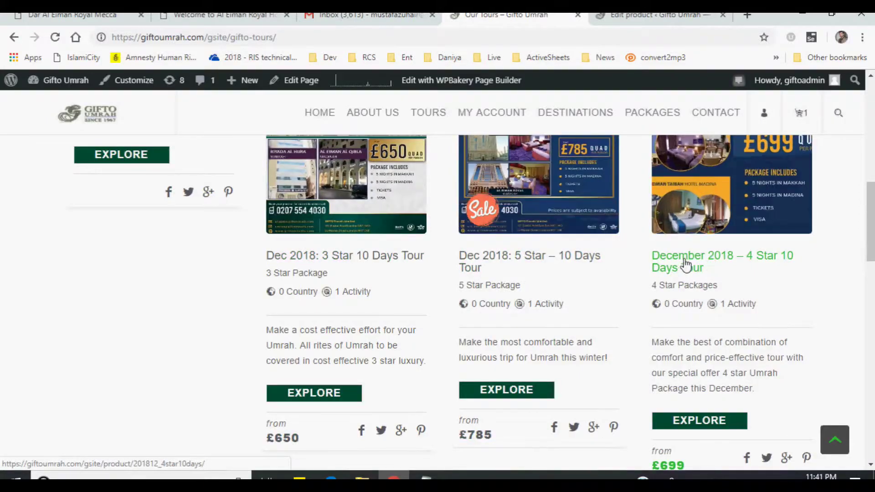
left_click(484, 268)
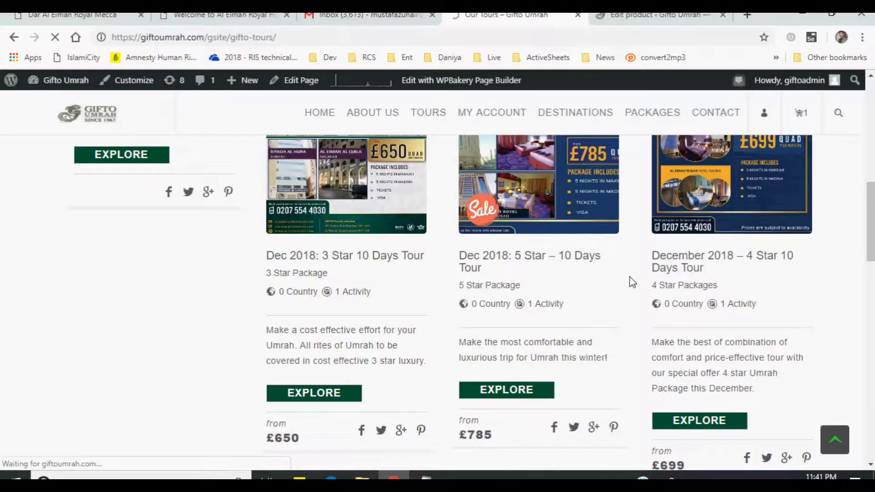
left_click(623, 18)
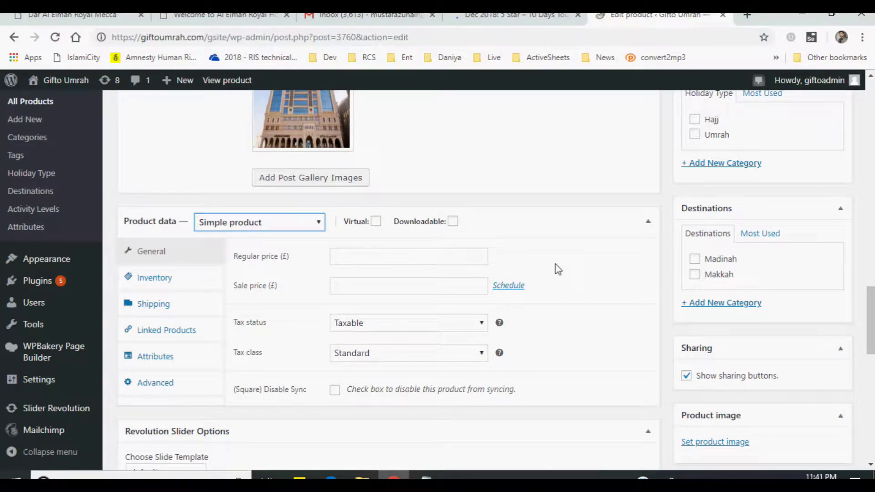
- Check the existing 5 Star tour's price, then enter a regular price of 785
left_click(335, 255)
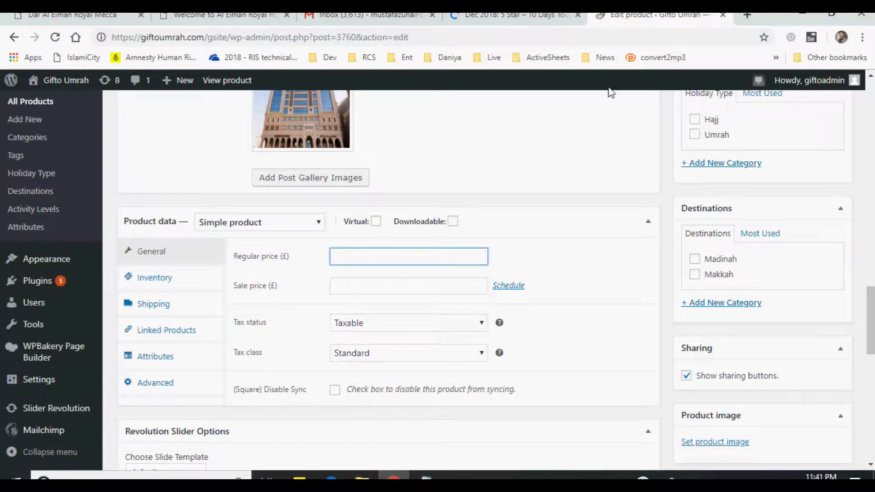
left_click(518, 18)
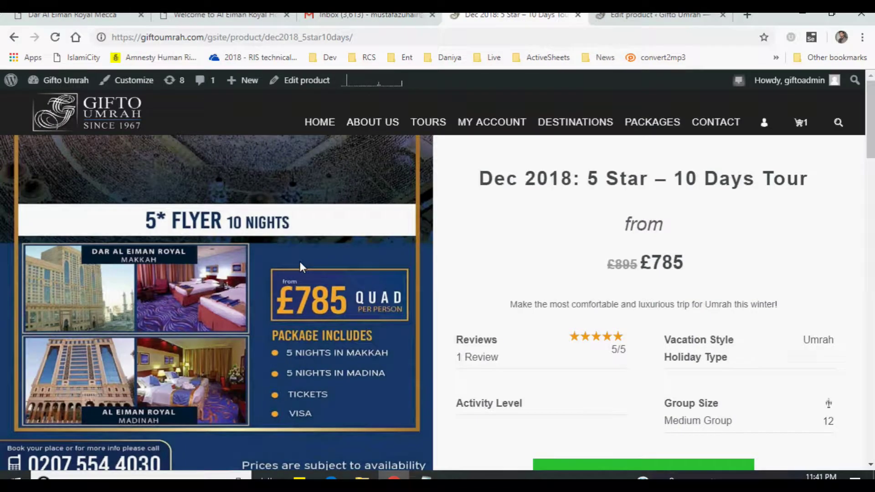
left_click(629, 16)
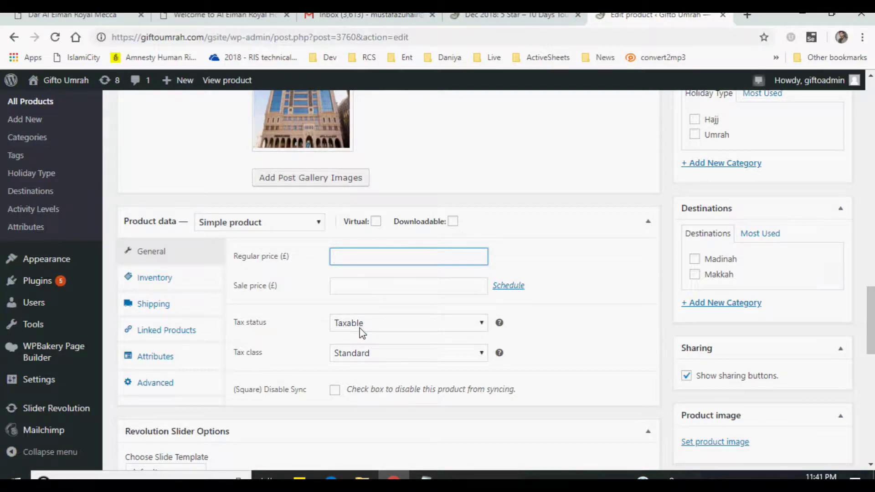
left_click(516, 16)
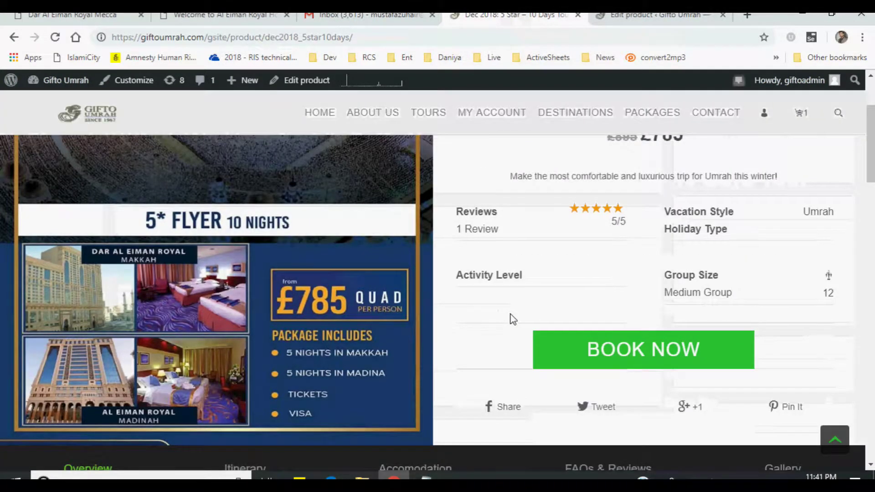
scroll(511, 318, "down", 1)
scroll(706, 249, "up", 4)
left_click_drag(648, 266, 693, 269)
left_click(619, 262)
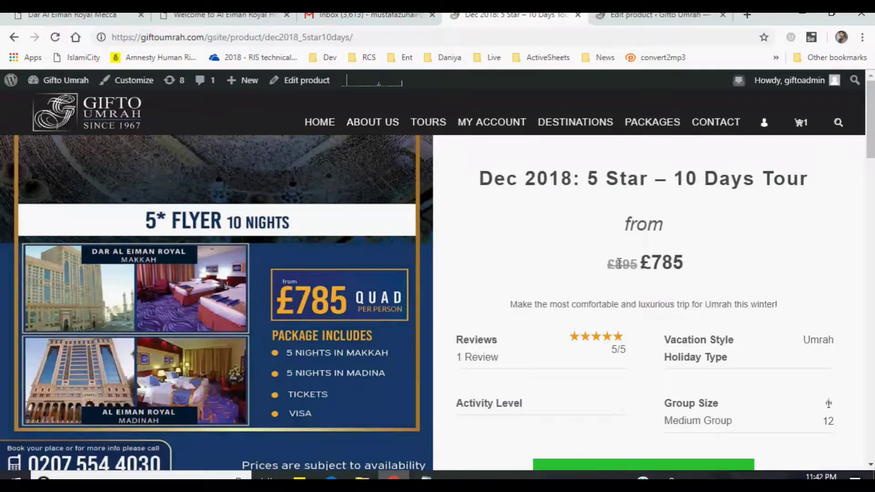
left_click_drag(609, 263, 656, 264)
left_click(657, 264)
left_click(647, 15)
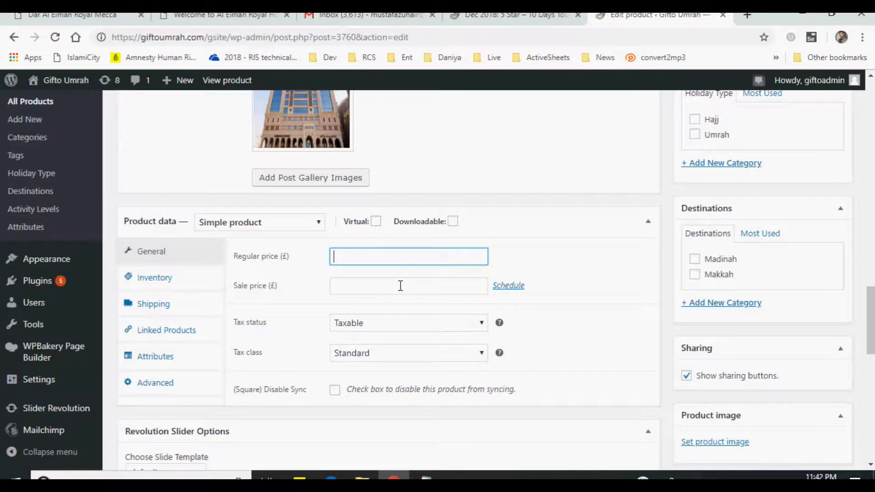
left_click(408, 263)
type("785")
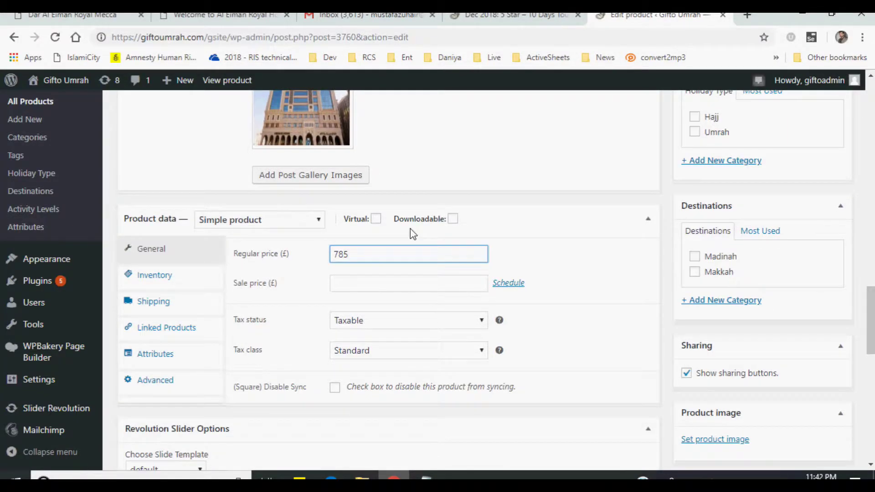
- Look through the Inventory, Shipping and Linked Products settings without changes
scroll(406, 234, "down", 1)
left_click(137, 219)
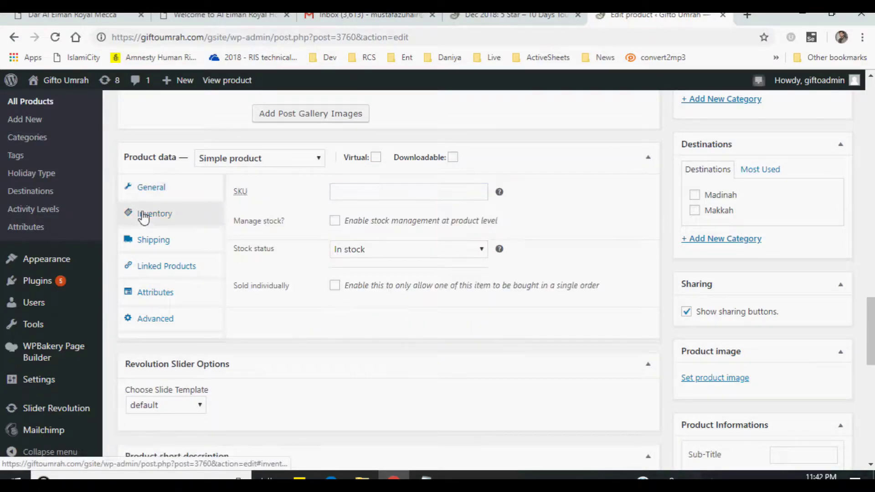
left_click(145, 243)
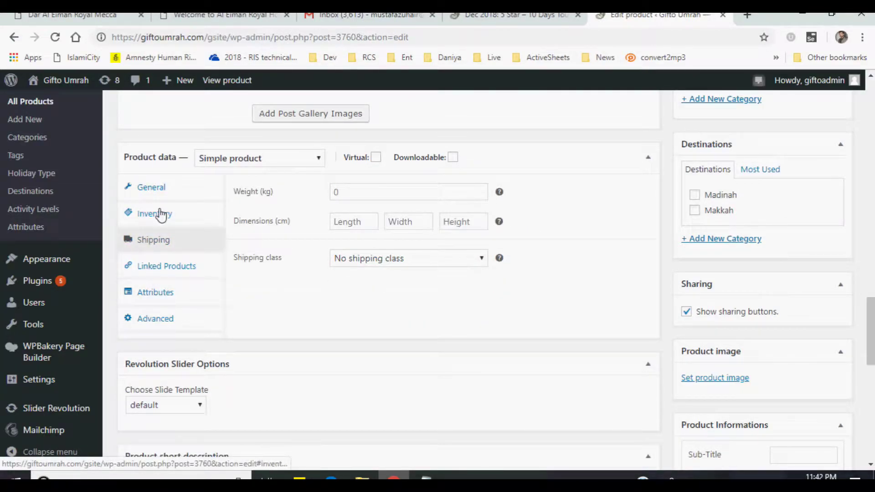
left_click(160, 214)
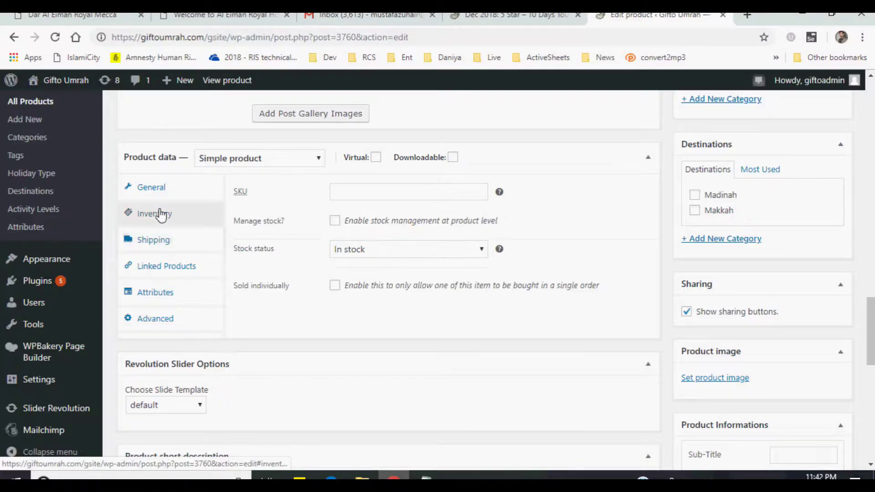
left_click(159, 246)
left_click(157, 273)
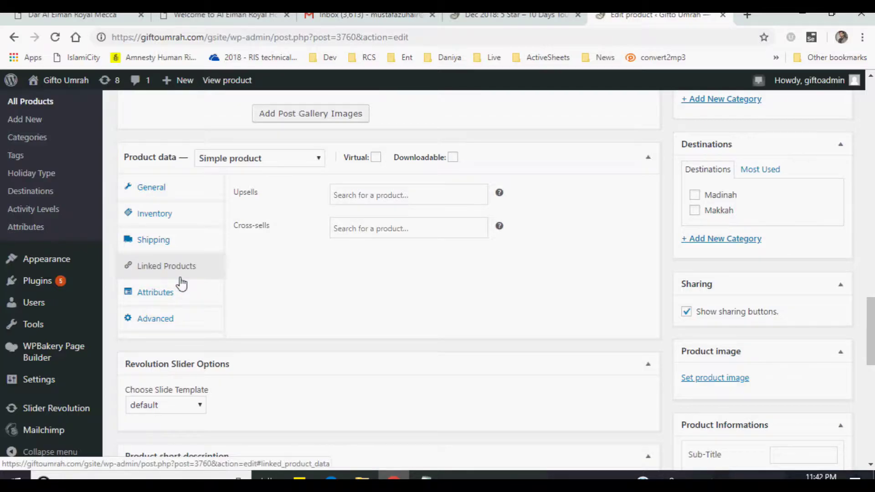
scroll(182, 283, "down", 4)
scroll(180, 276, "up", 6)
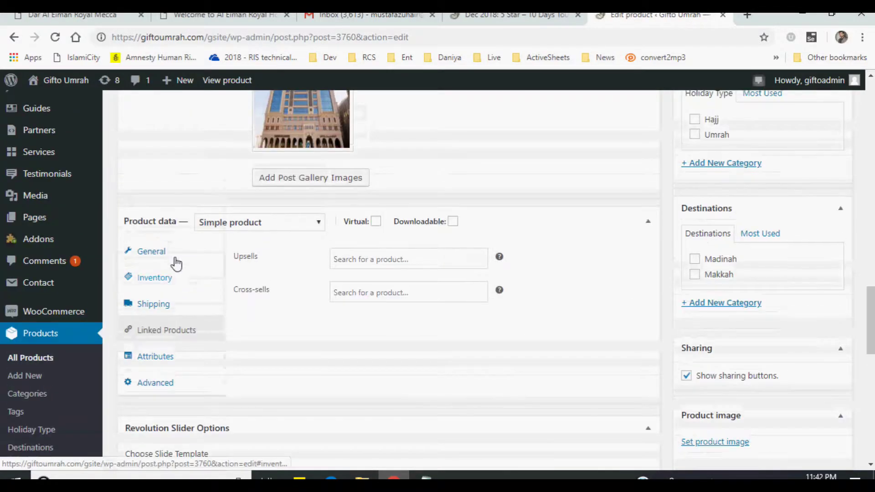
- In Product categories, untick Uncategorized and tick 5 Star Package
left_click(176, 264)
scroll(399, 303, "up", 4)
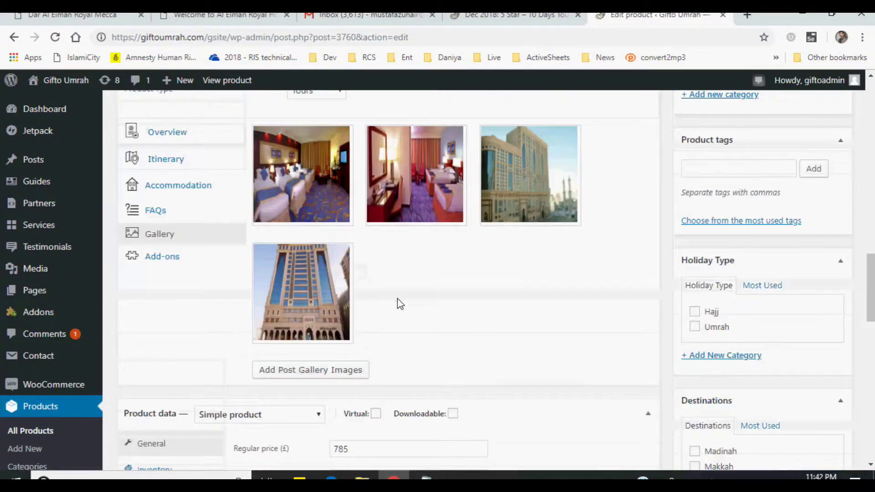
scroll(399, 303, "up", 8)
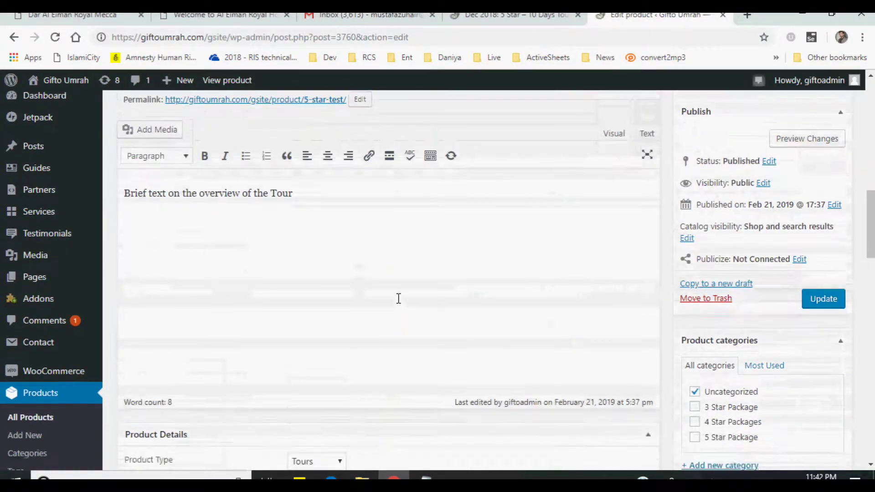
scroll(398, 299, "down", 3)
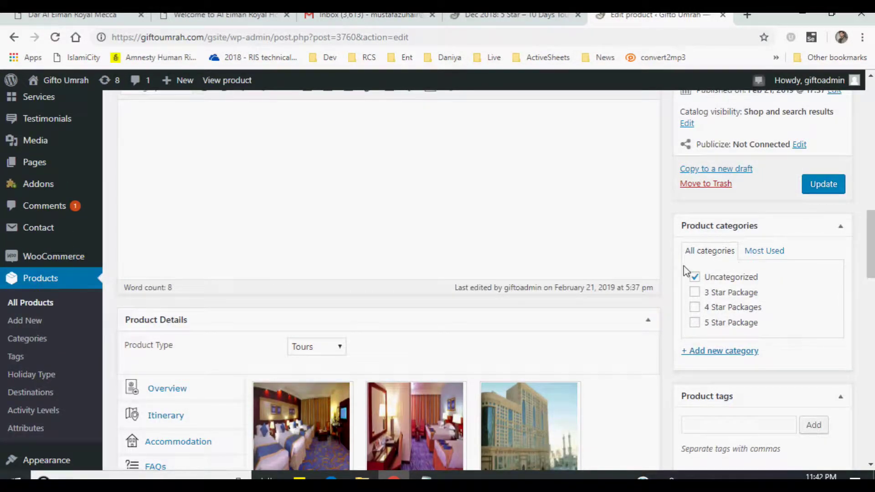
mouse_move(871, 241)
left_mouse_down()
mouse_move(871, 196)
mouse_move(871, 248)
left_mouse_up()
scroll(866, 233, "down", 1)
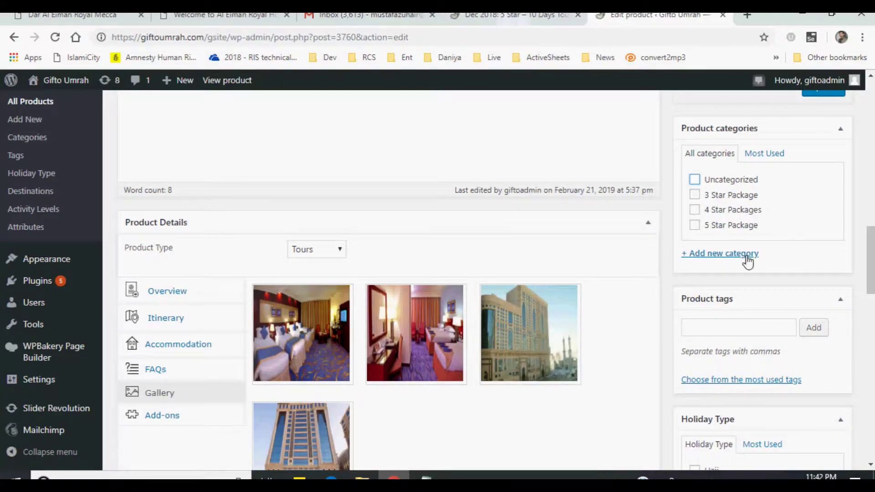
left_click(695, 226)
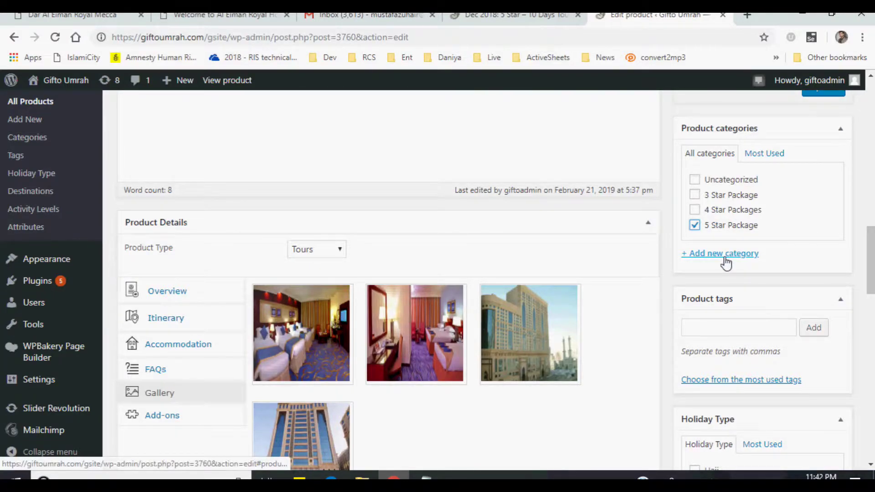
scroll(824, 211, "down", 1)
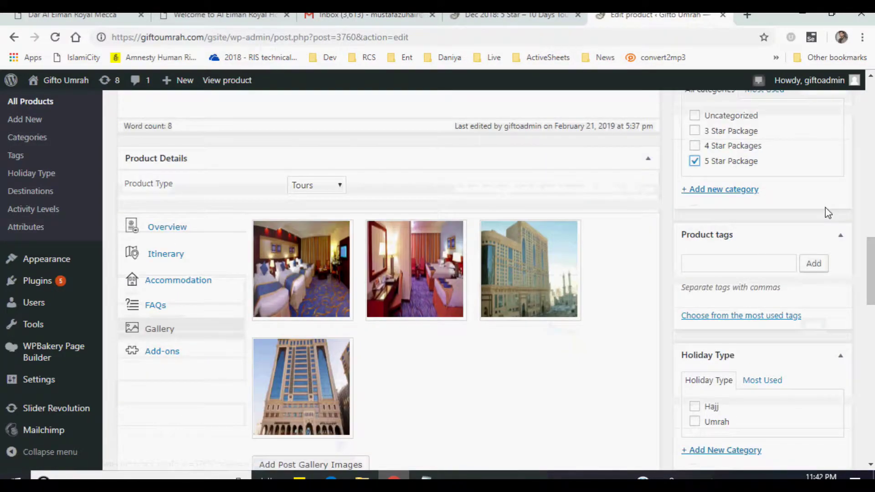
scroll(827, 211, "down", 1)
left_click(729, 205)
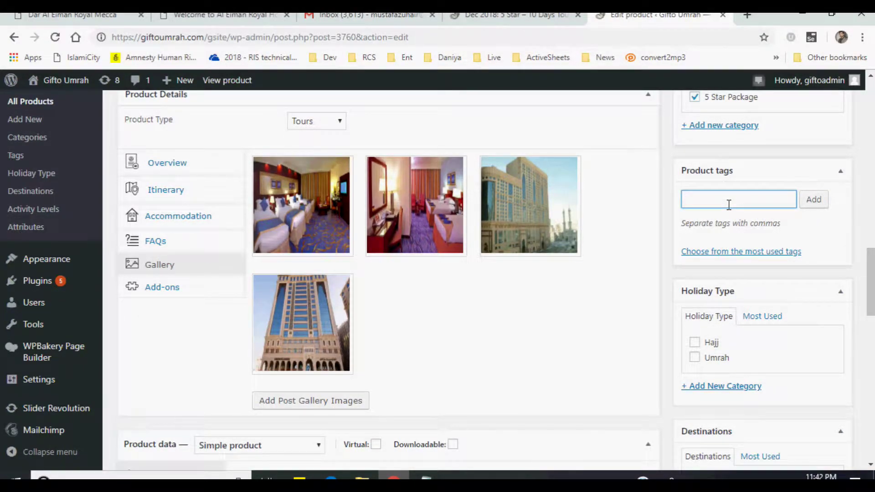
- Add the product tags '5 star' and 'luxury'
type("5 star, ")
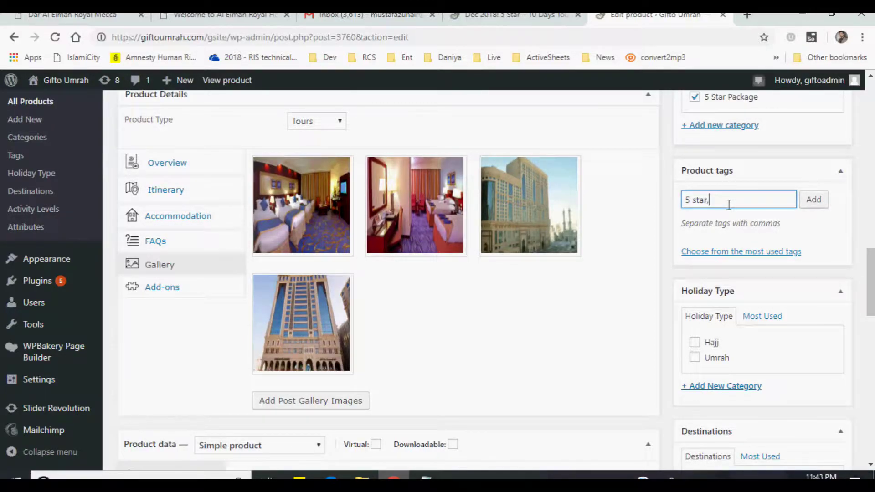
type("luxury,")
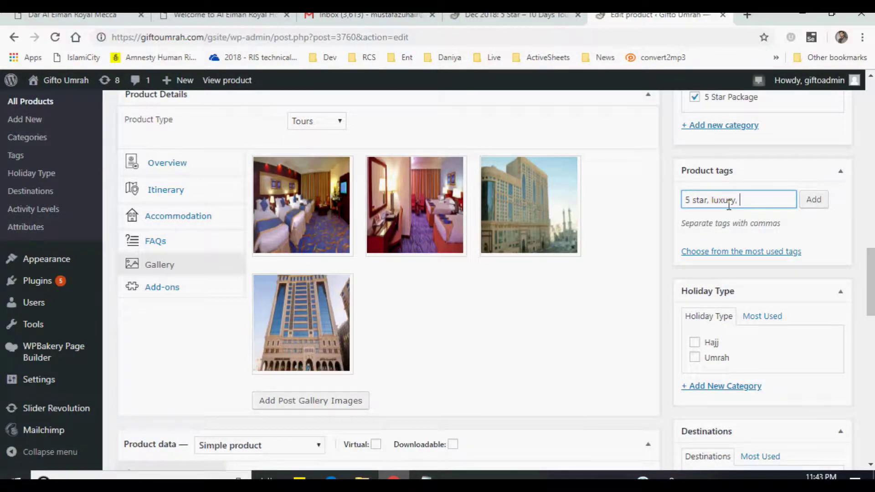
type("expe")
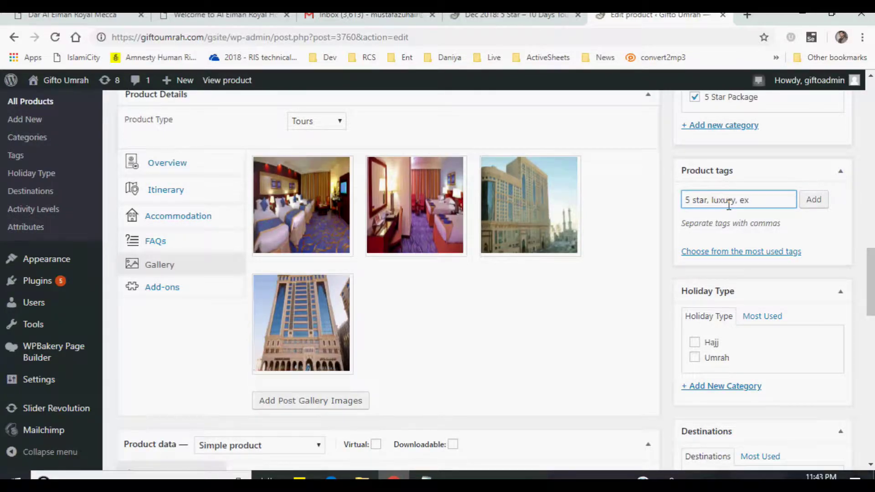
key("BackSpace")
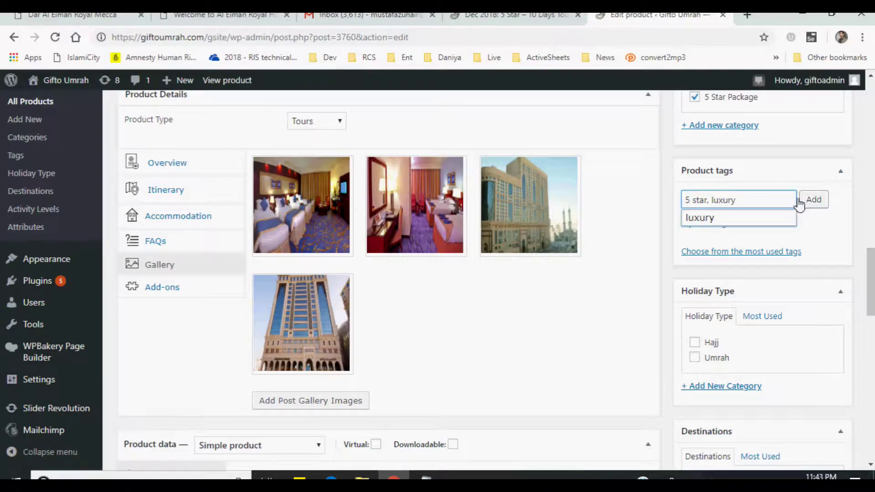
left_click(811, 201)
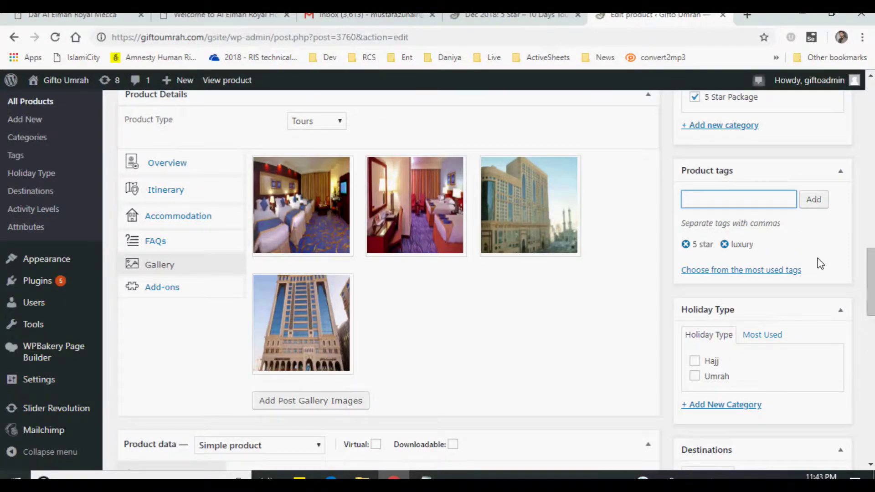
scroll(819, 262, "down", 3)
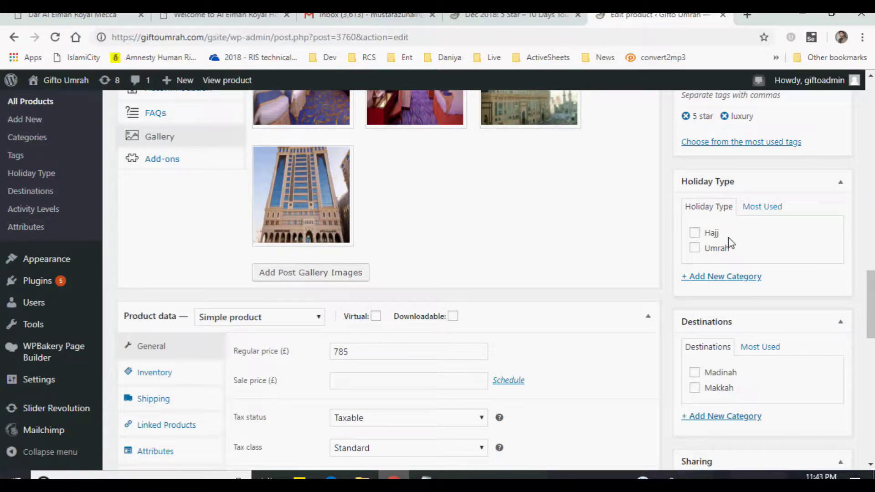
- Set the holiday type to Umrah and the destinations to Madinah and Makkah
left_click(695, 250)
scroll(823, 272, "down", 3)
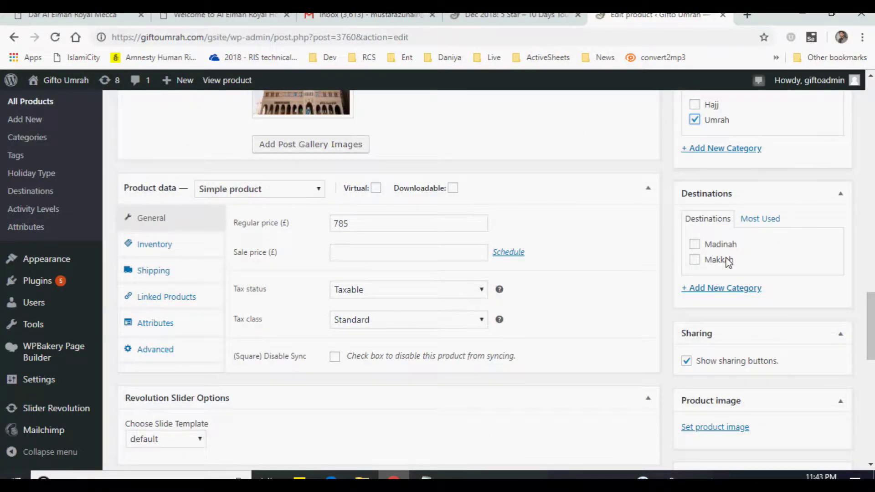
left_click(695, 249)
left_click(695, 260)
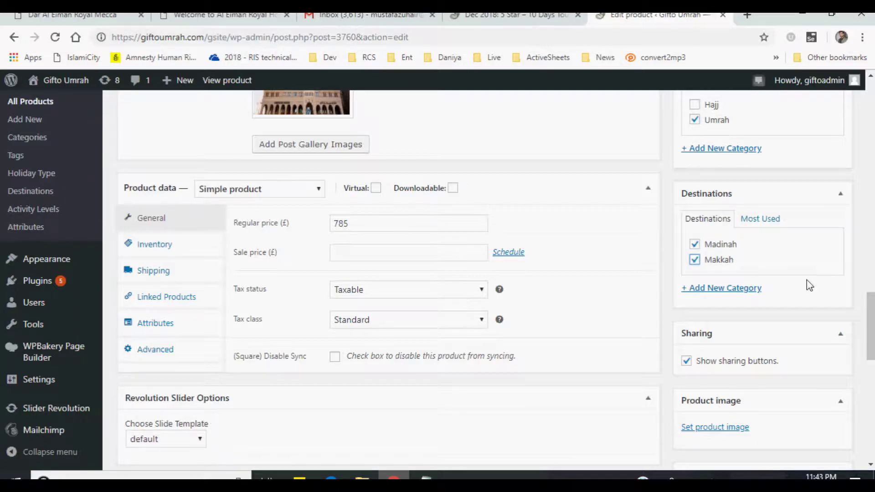
scroll(704, 226, "up", 3)
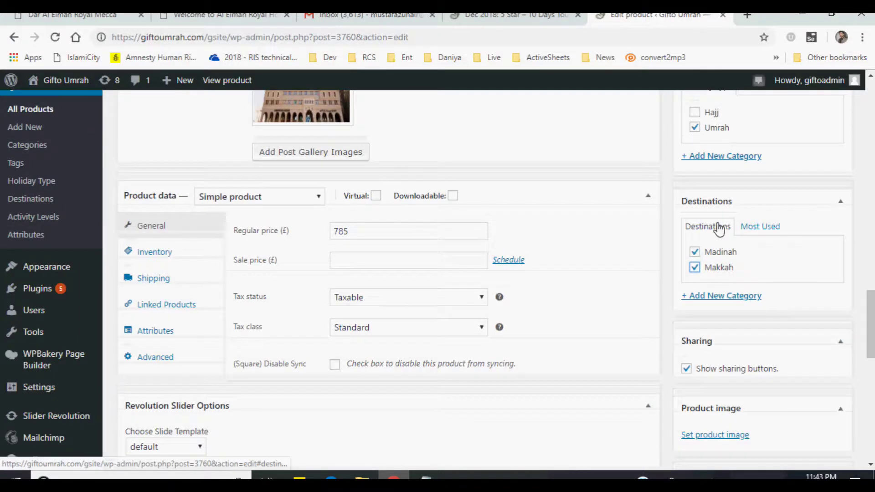
- Bring up the live Dec 2018: 5 Star – 10 Days Tour product page
scroll(718, 289, "down", 1)
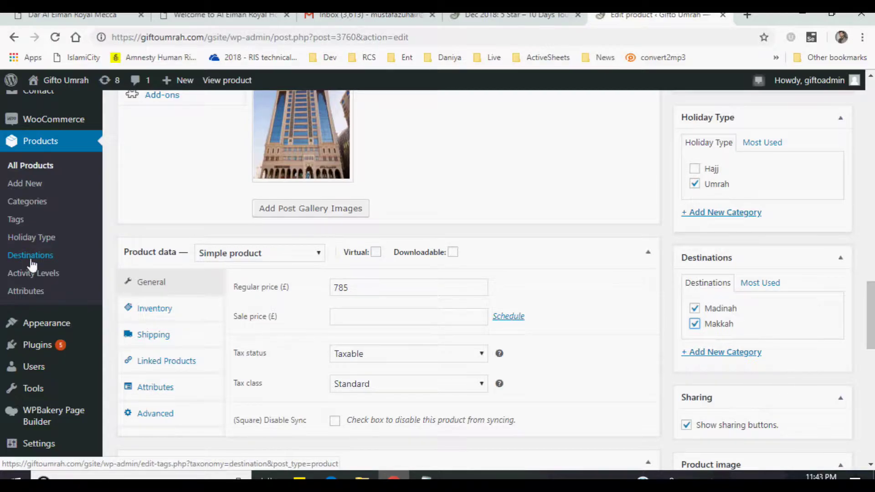
scroll(622, 298, "down", 1)
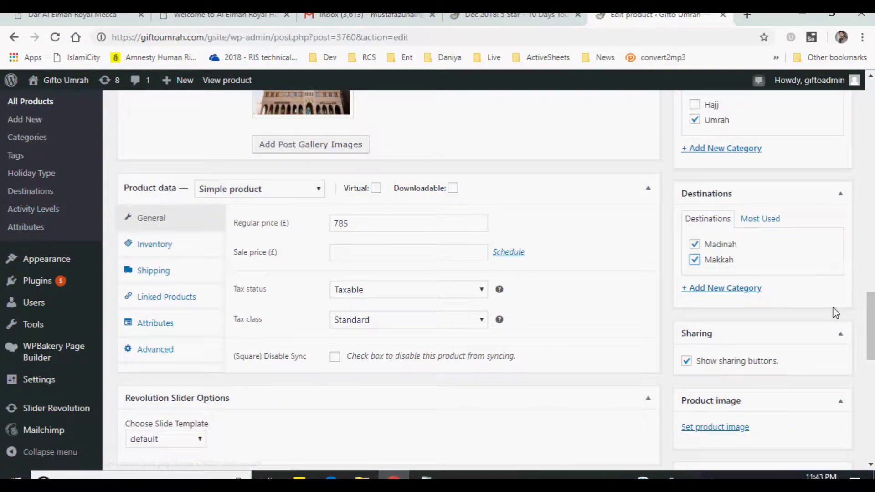
scroll(810, 325, "down", 2)
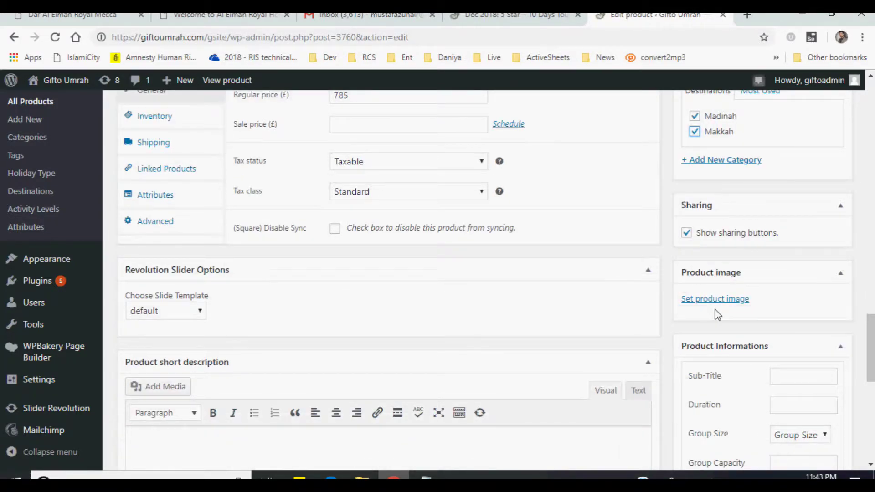
left_click(499, 16)
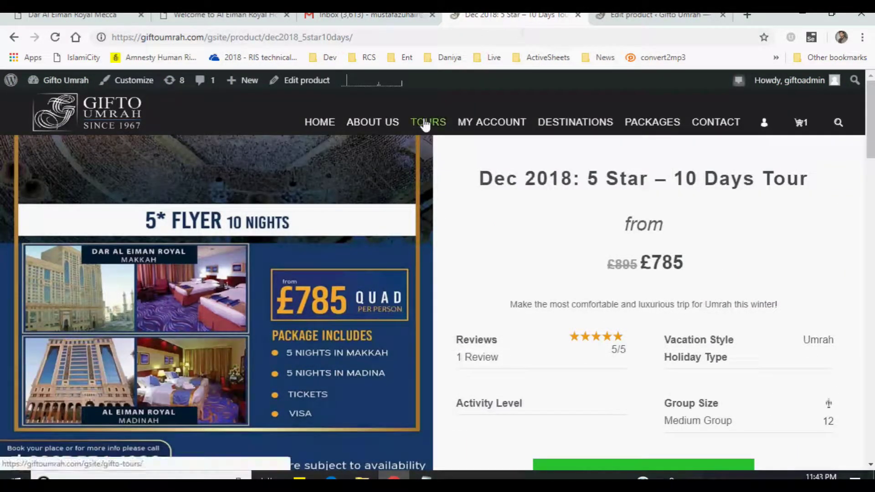
- Go to the Gifto Umrah home page and scroll to the tour package cards
left_click(319, 122)
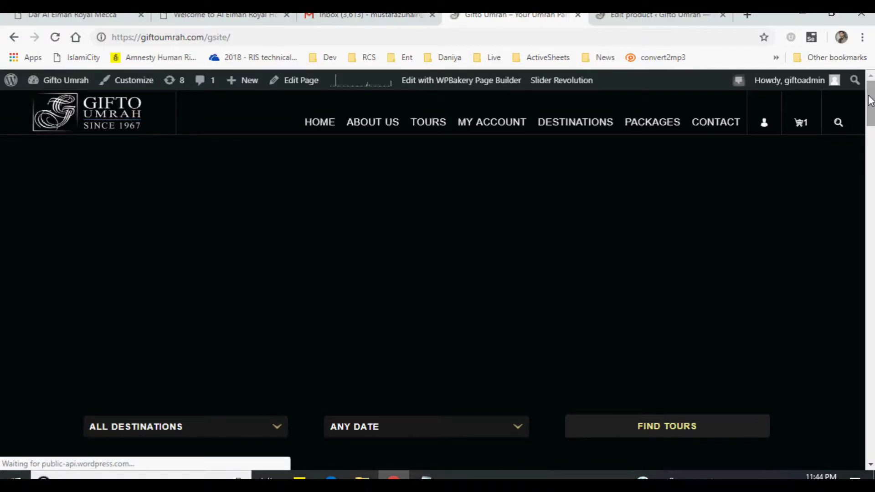
left_click_drag(871, 100, 868, 178)
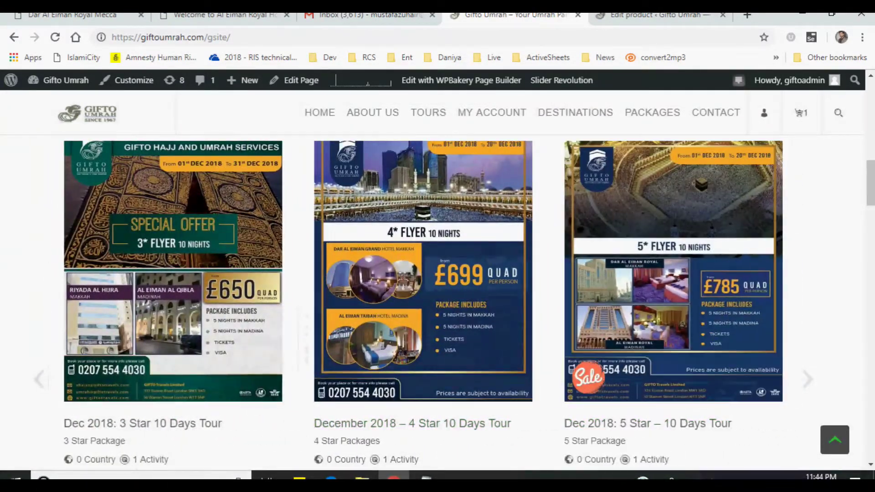
- Set 5star01TourBanner.jpg, the 5* Flyer 10 Nights banner, as the product image
left_click(639, 17)
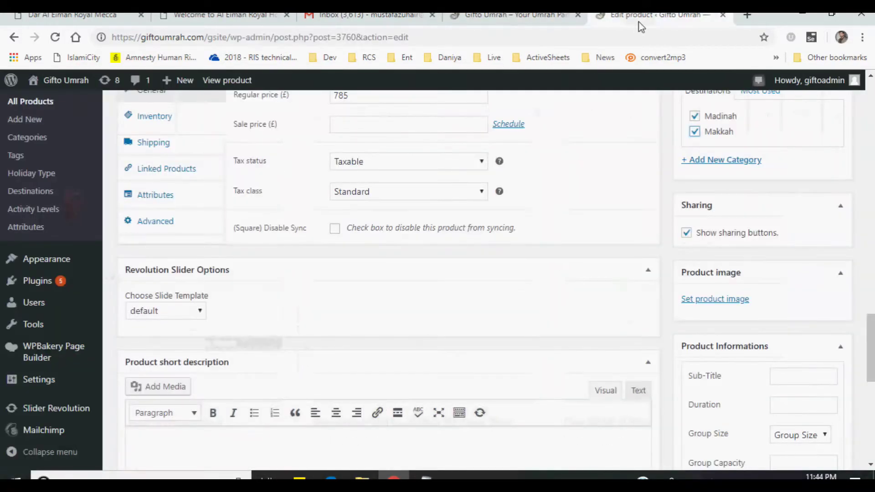
left_click(692, 301)
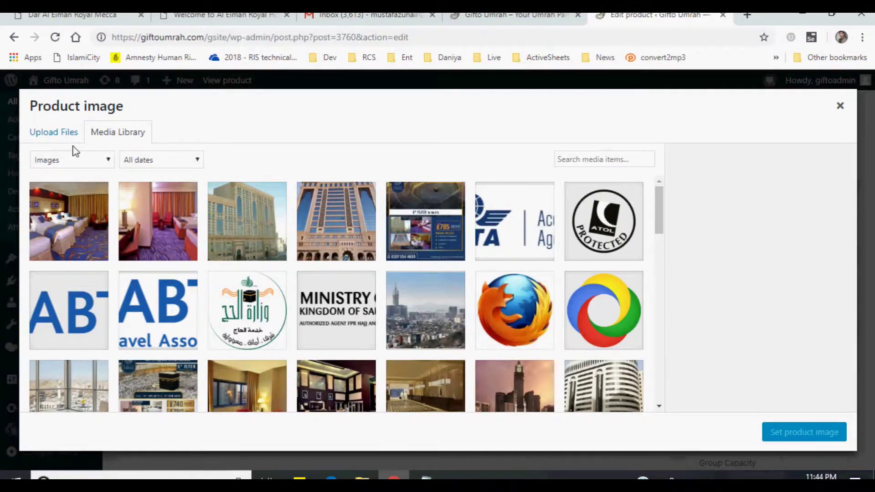
left_click(412, 237)
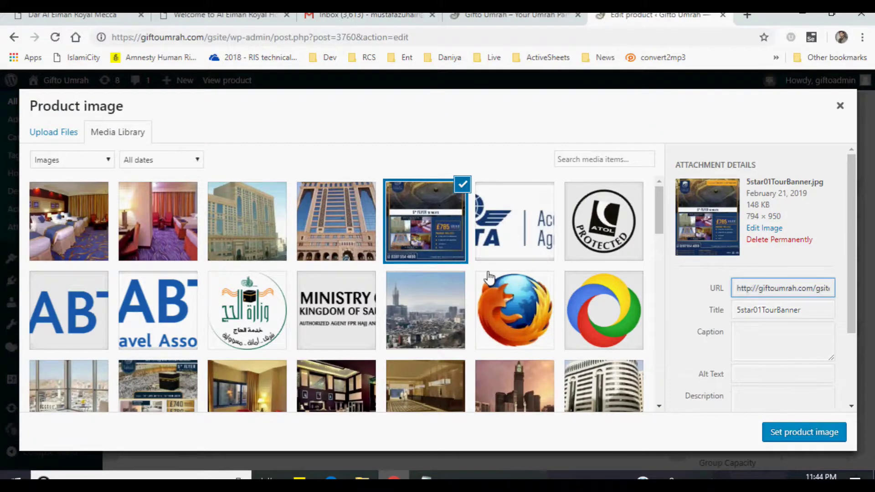
left_click(813, 432)
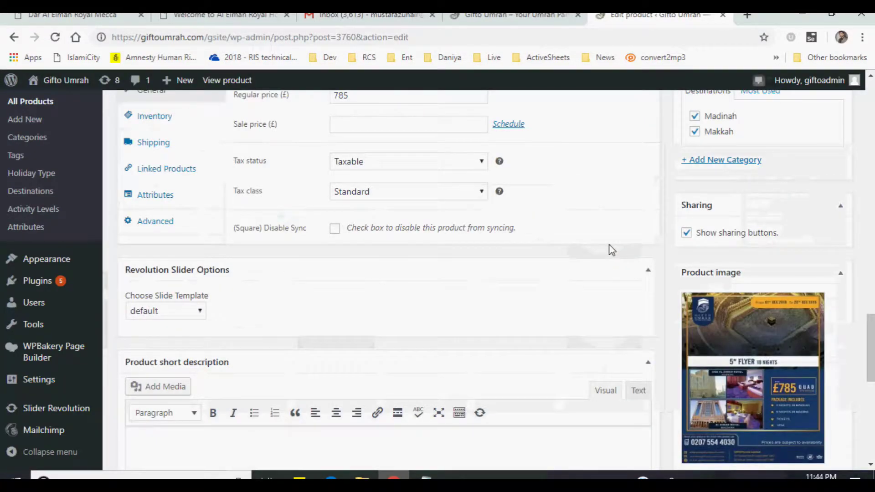
scroll(612, 250, "down", 2)
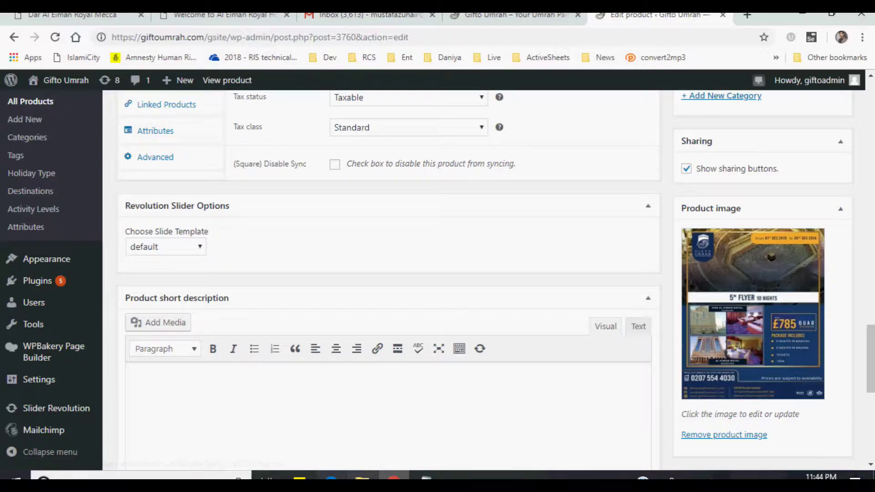
- Check the 5star01TourBanner image's dimensions in its Properties: 794 x 950
left_click(362, 476)
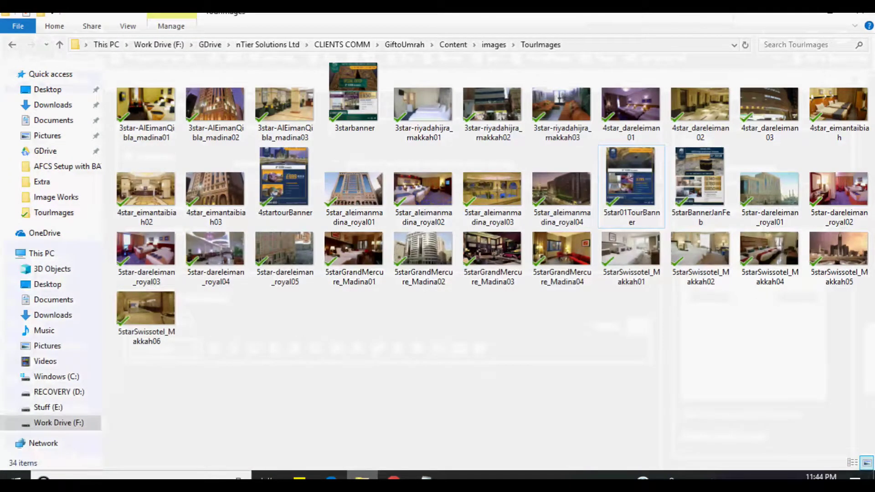
left_click(615, 216)
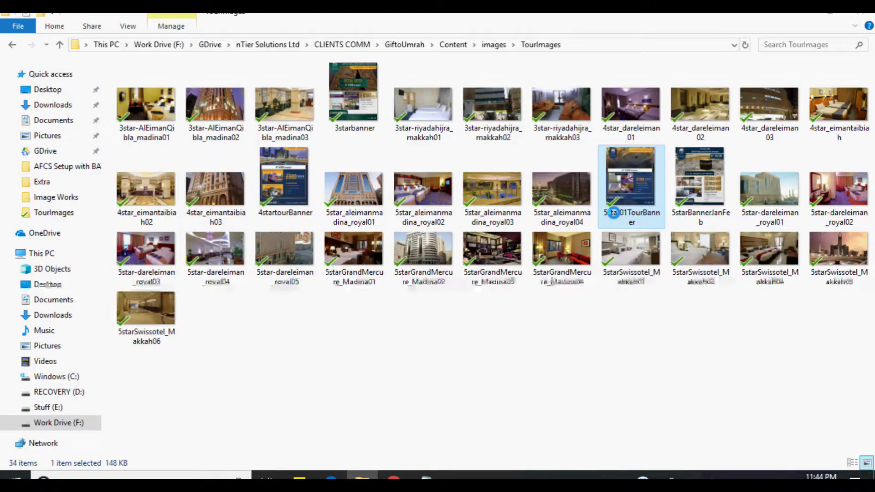
right_click(614, 212)
left_click(638, 475)
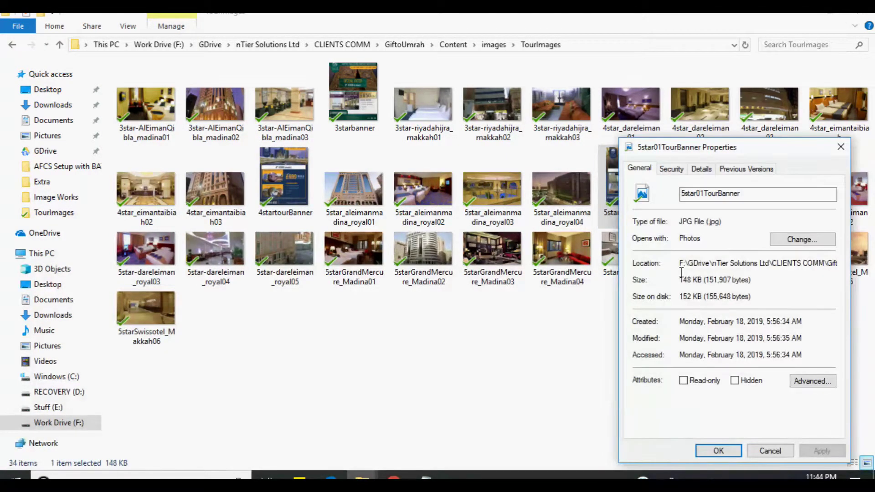
left_click(701, 168)
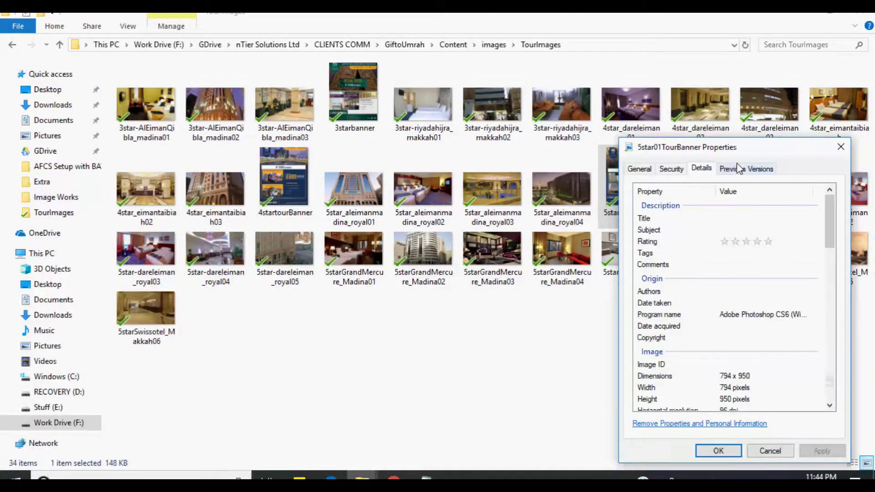
left_click(722, 378)
scroll(828, 254, "down", 2)
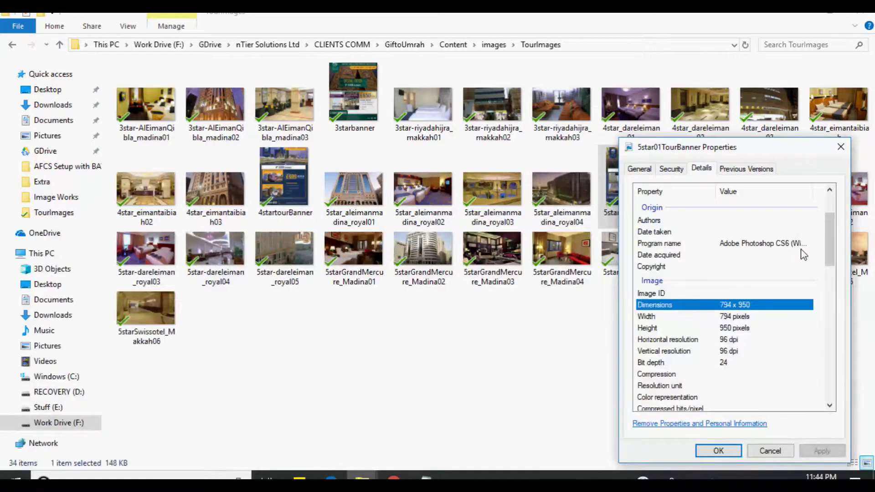
left_click(765, 454)
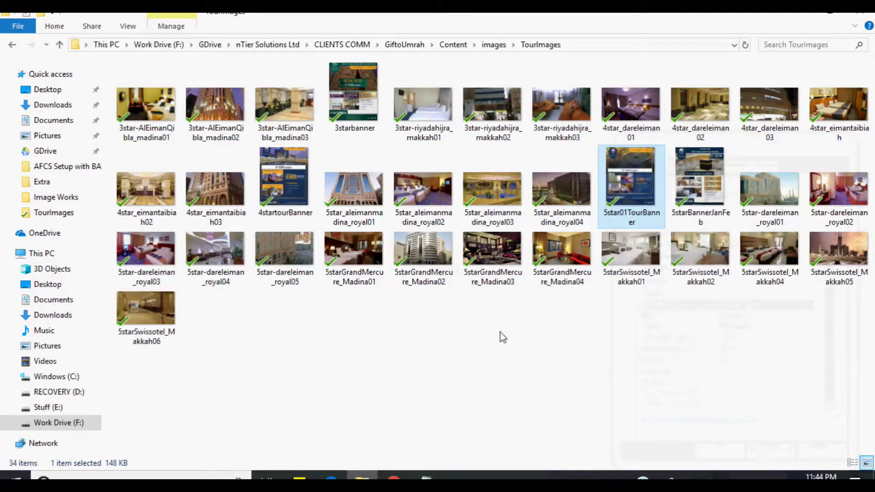
- Check the 3star-AlEimanQibla_madina02 image's dimensions: 570 x 319
left_click(228, 130)
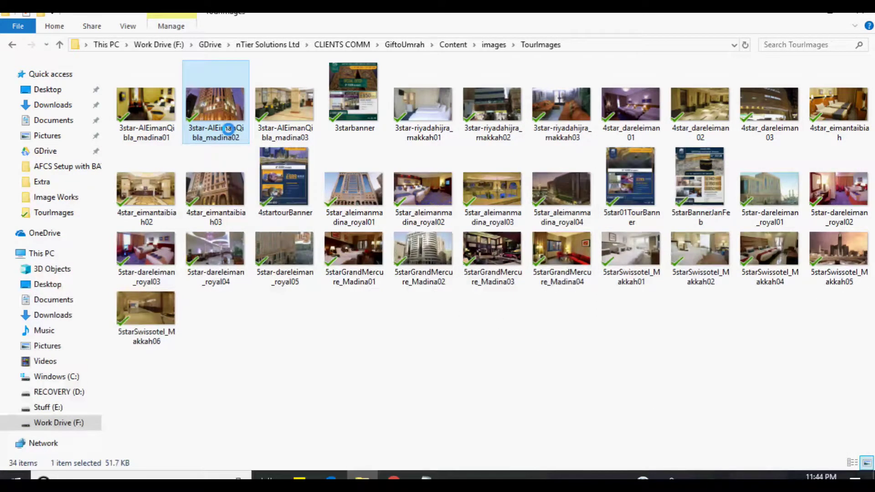
right_click(229, 130)
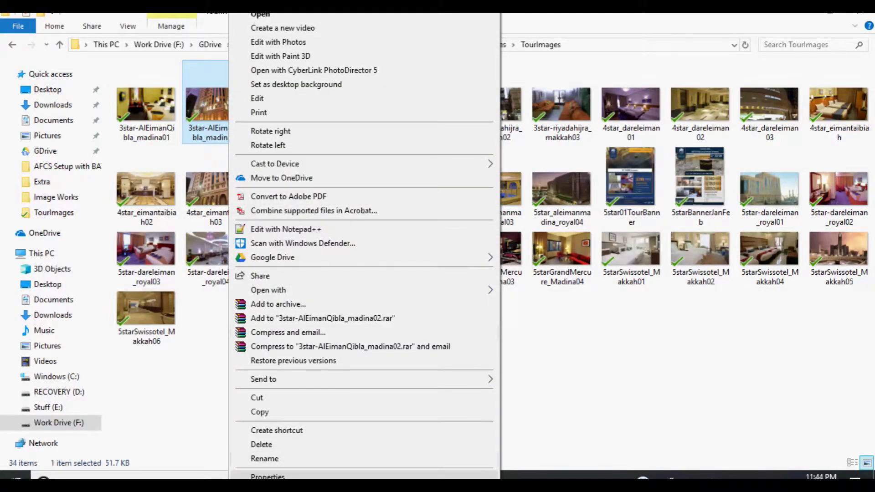
left_click(273, 473)
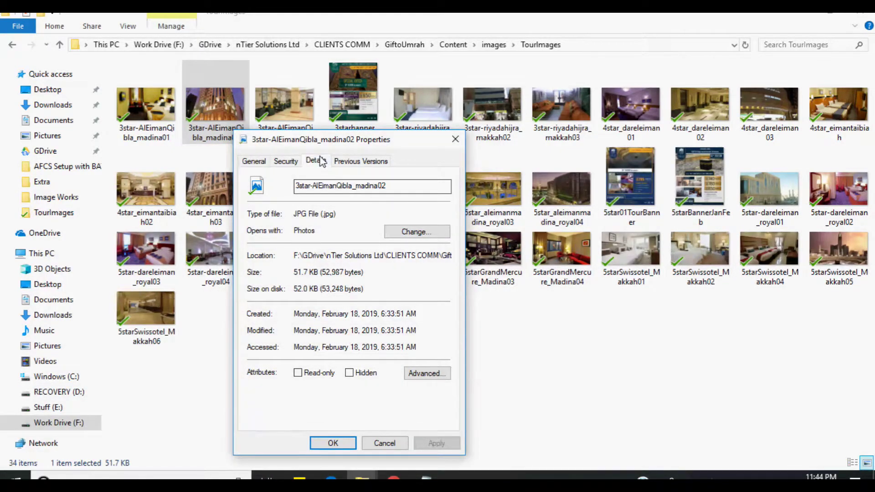
left_click(316, 161)
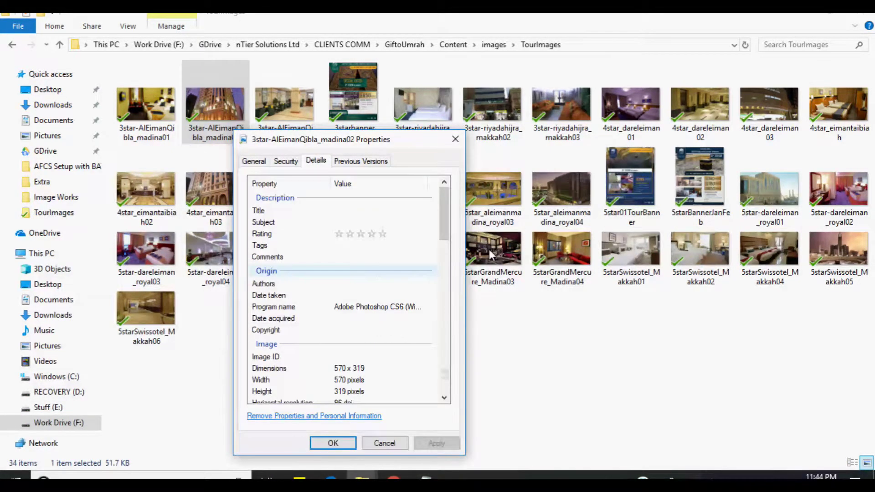
left_click(339, 369)
left_click(385, 444)
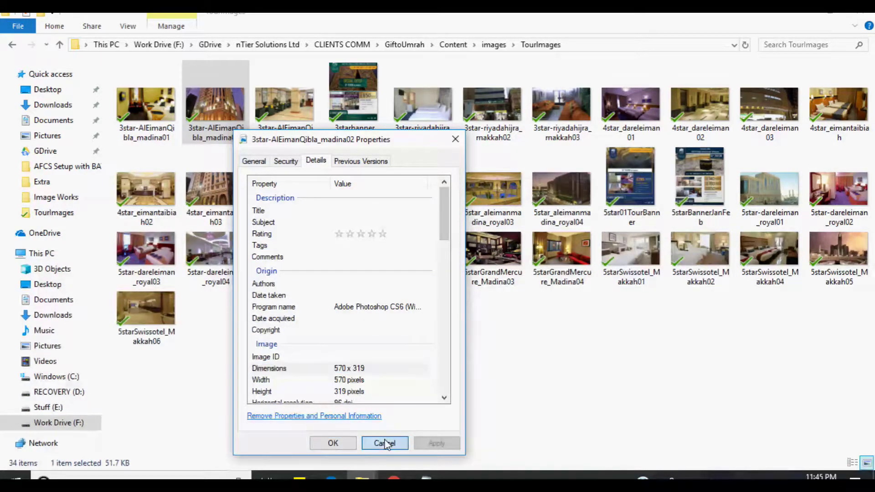
- In the parent images folder, check the 1920x760 image's dimensions: 1920 x 760
left_click(501, 45)
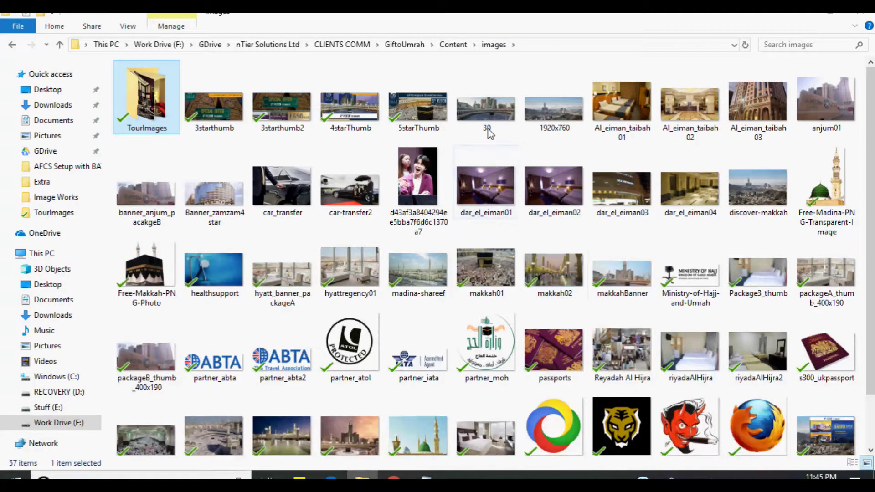
left_click(537, 109)
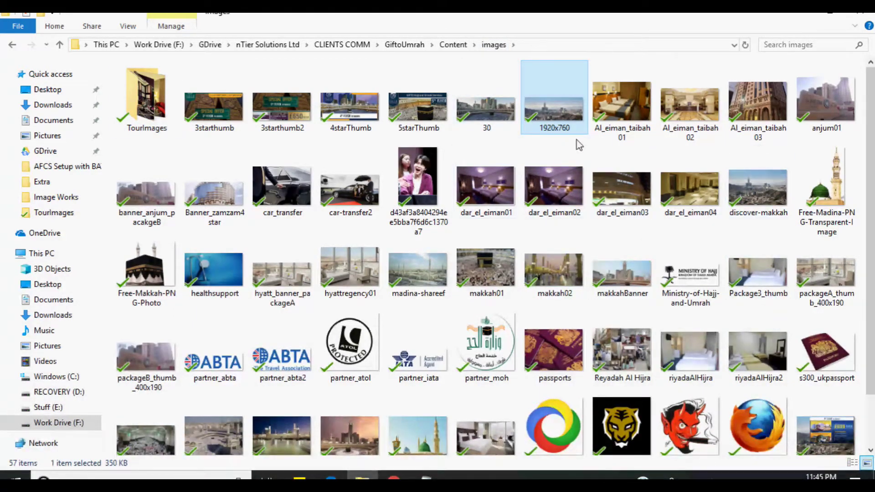
right_click(564, 106)
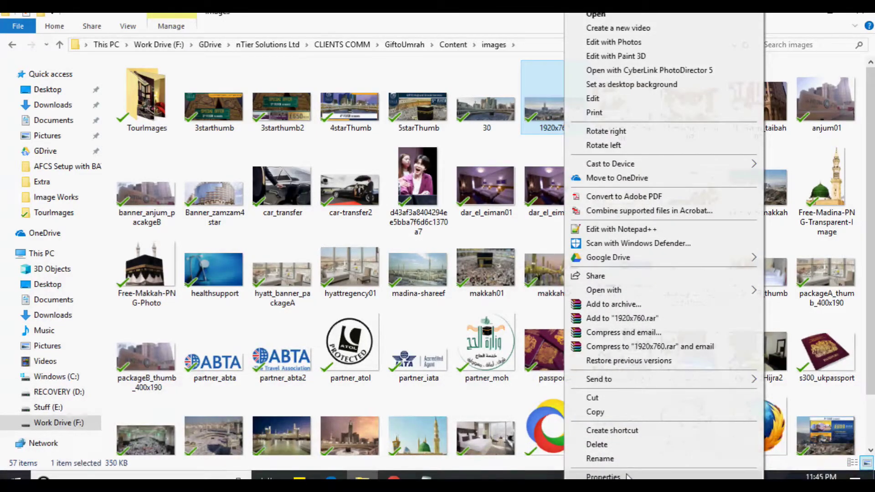
left_click(627, 474)
left_click(651, 138)
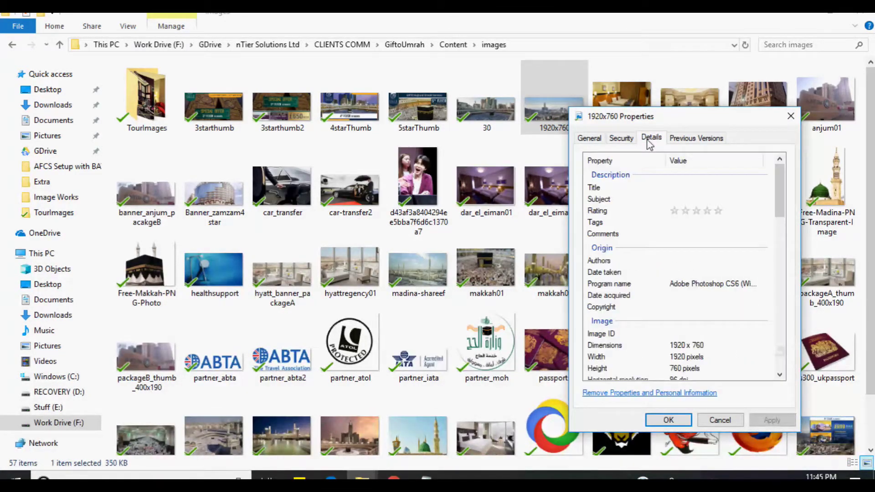
left_click(704, 347)
left_click(665, 420)
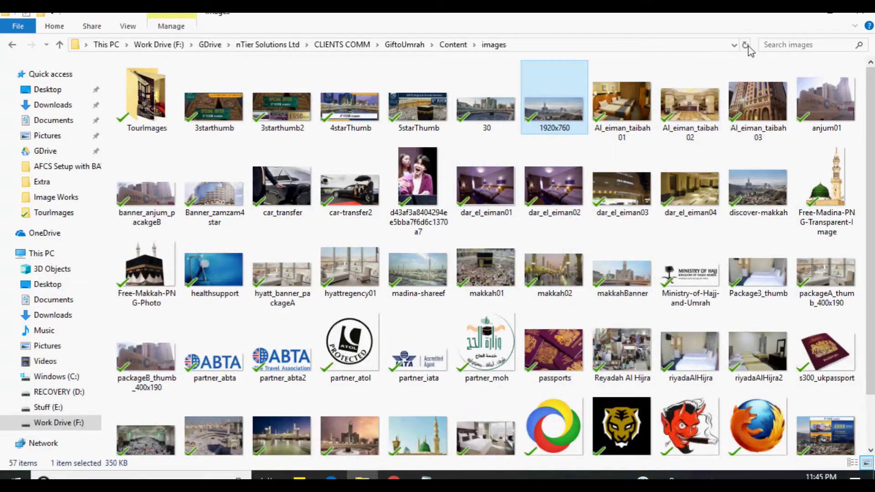
- Check the slider2 image's dimensions, 1920 x 1280, then close its Properties
scroll(725, 151, "down", 2)
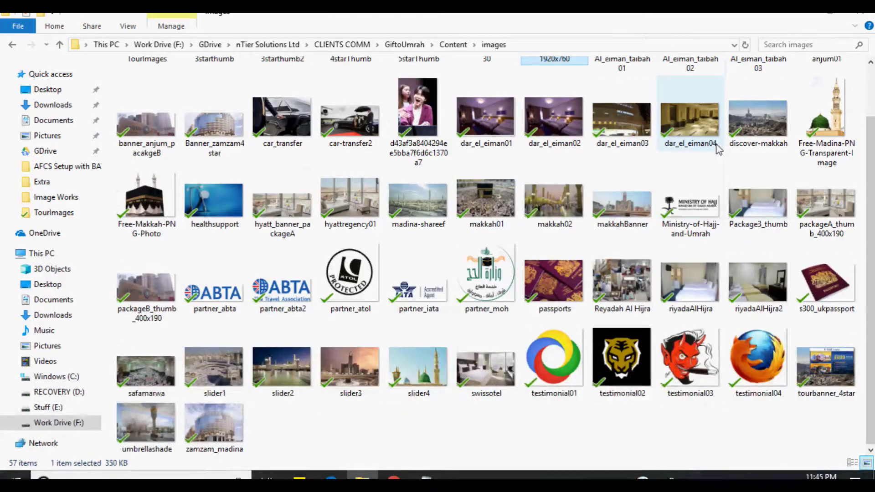
left_click(272, 378)
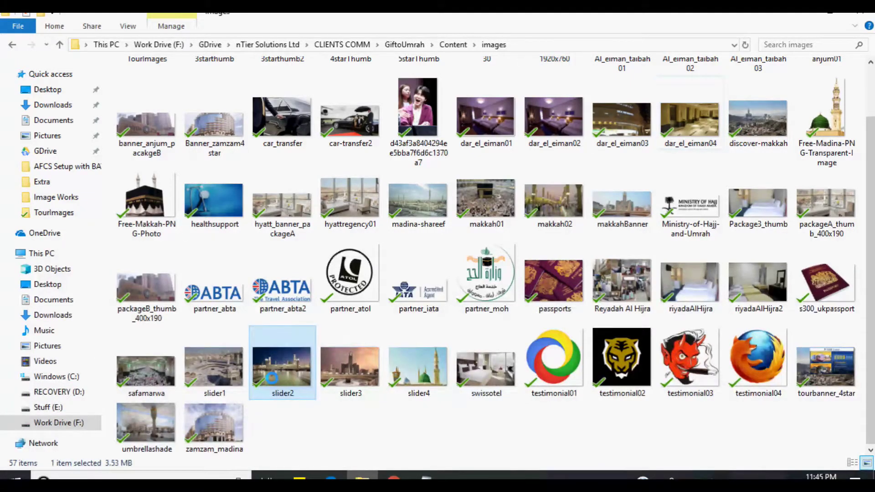
right_click(272, 378)
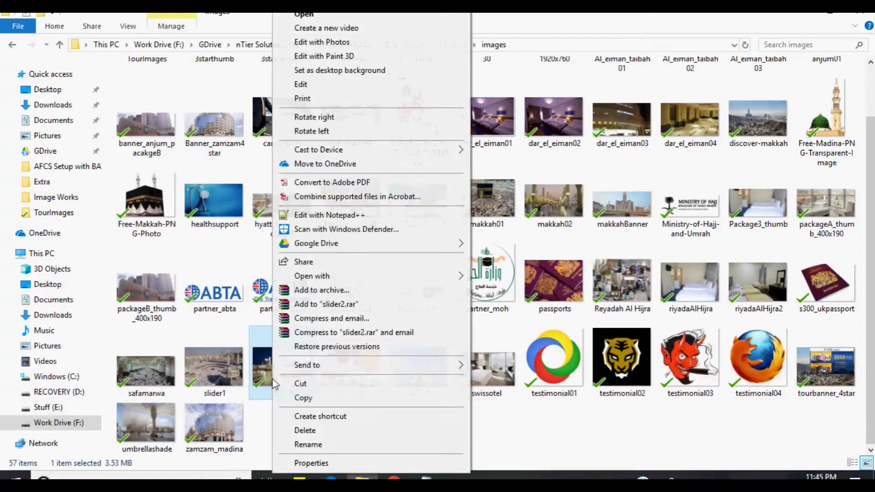
left_click(307, 463)
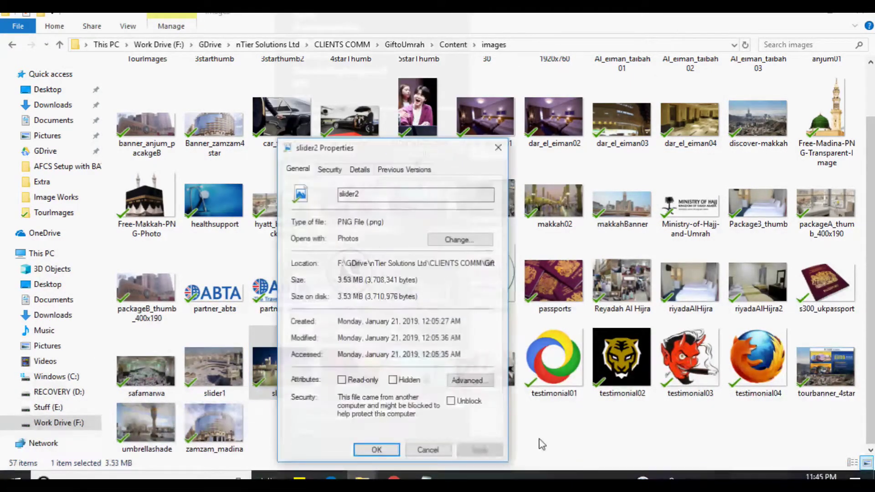
left_click(359, 170)
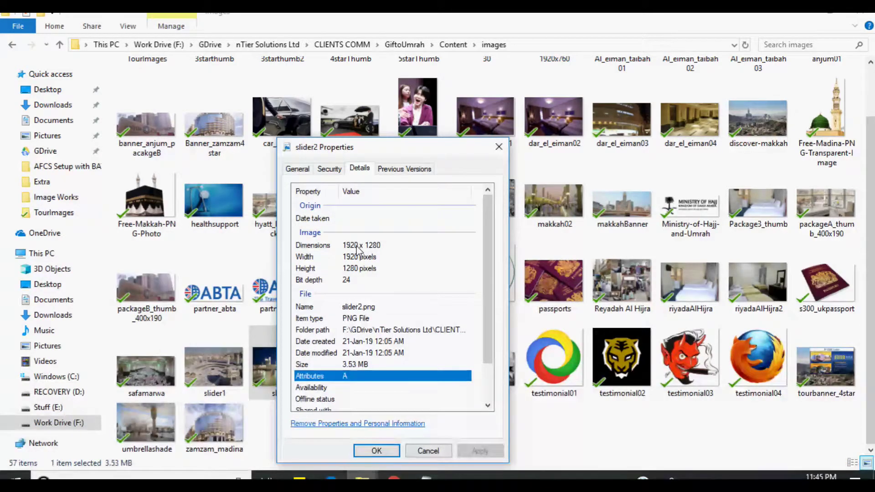
left_click(358, 246)
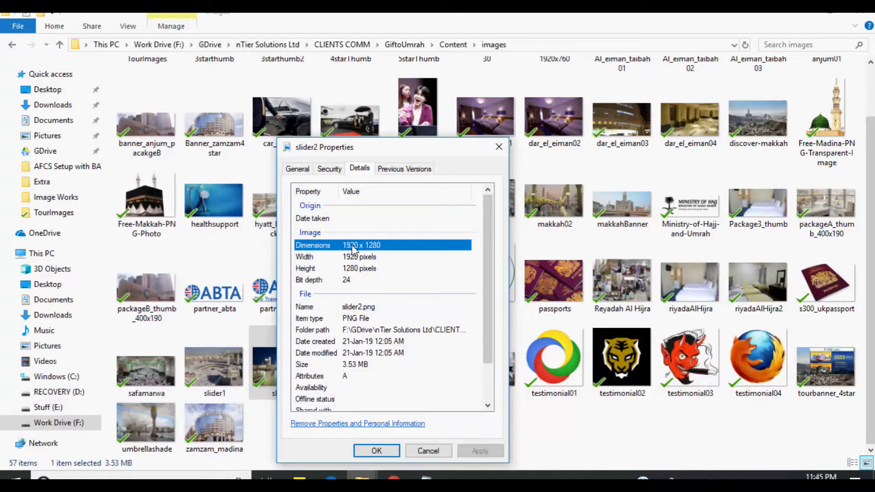
left_click(427, 451)
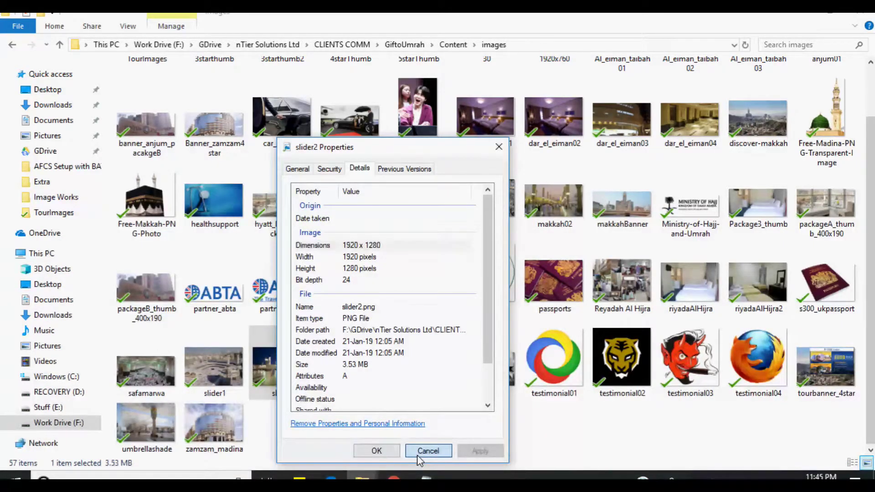
- Back in the product editor, enter the sub-title '10 Day Package'
left_click(801, 15)
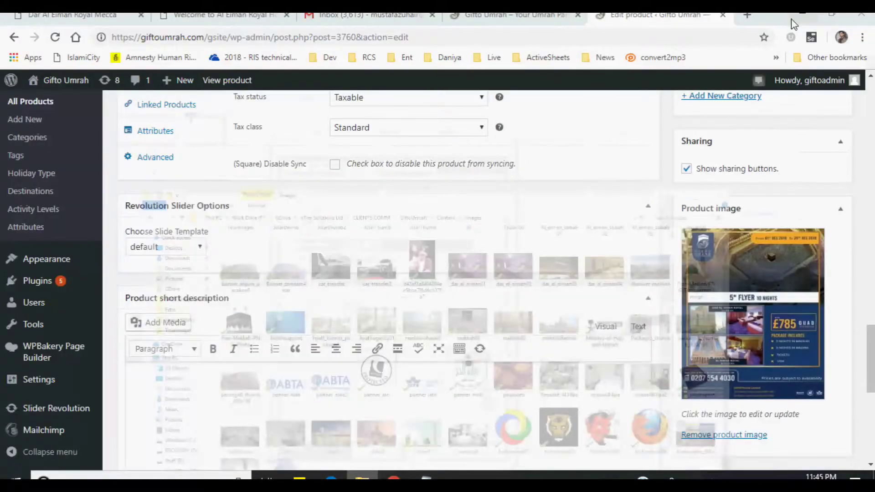
scroll(502, 246, "down", 5)
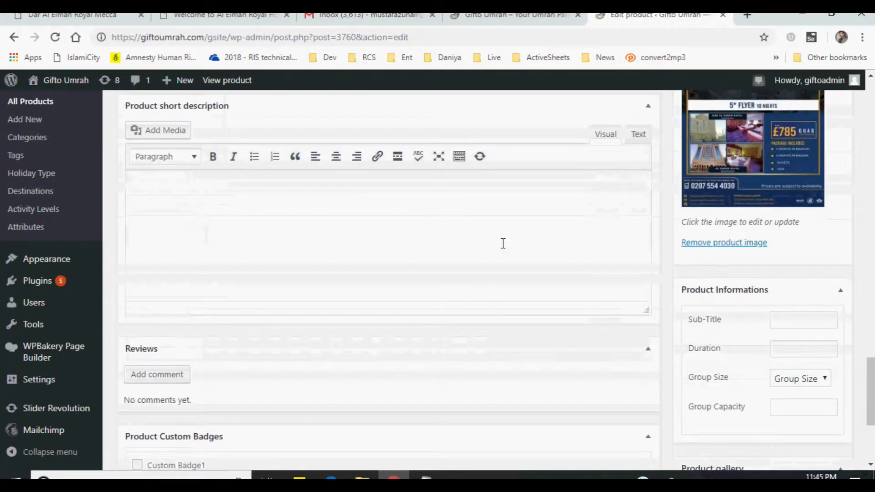
left_click(791, 257)
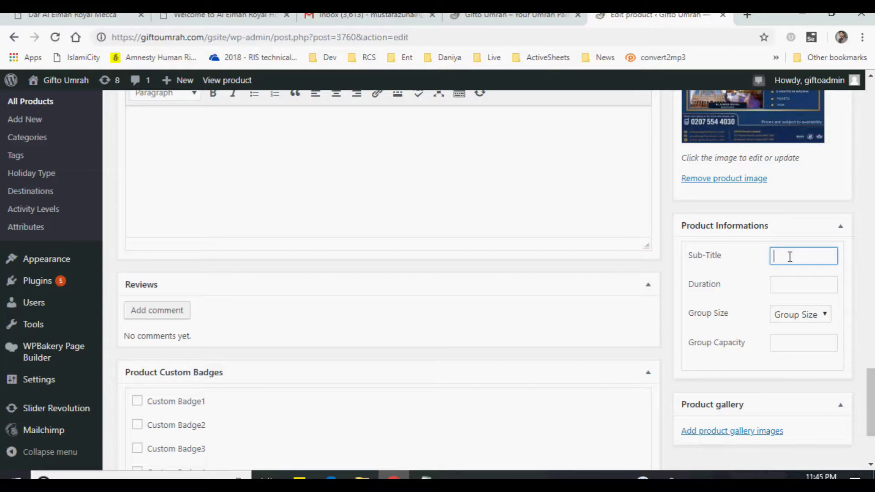
type("5 St")
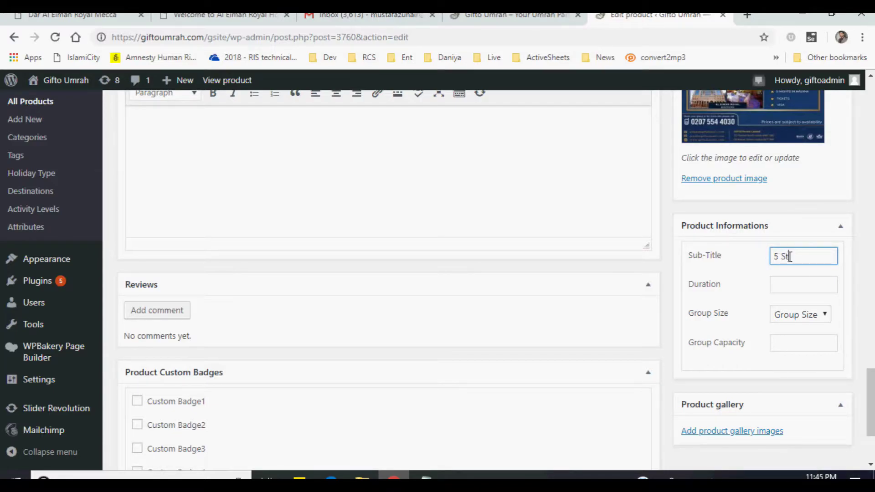
type("ar 10 P")
key("BackSpace")
type("Day")
key("BackSpace")
key("BackSpace")
key("BackSpace")
key("BackSpace")
key("BackSpace")
key("BackSpace")
key("BackSpace")
type("10 Day")
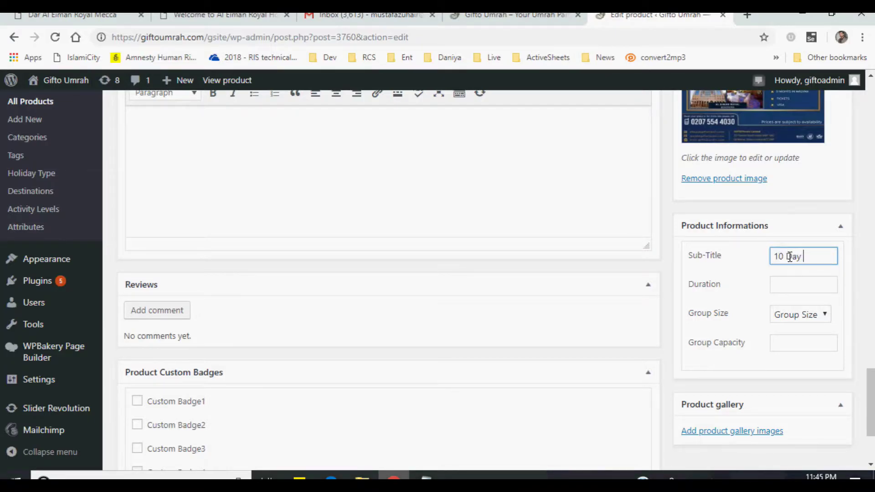
type(" Package")
- Set Duration to 10 Days, Group Size to Medium and Group Capacity to 16
key("Tab")
type("Day")
key("Tab")
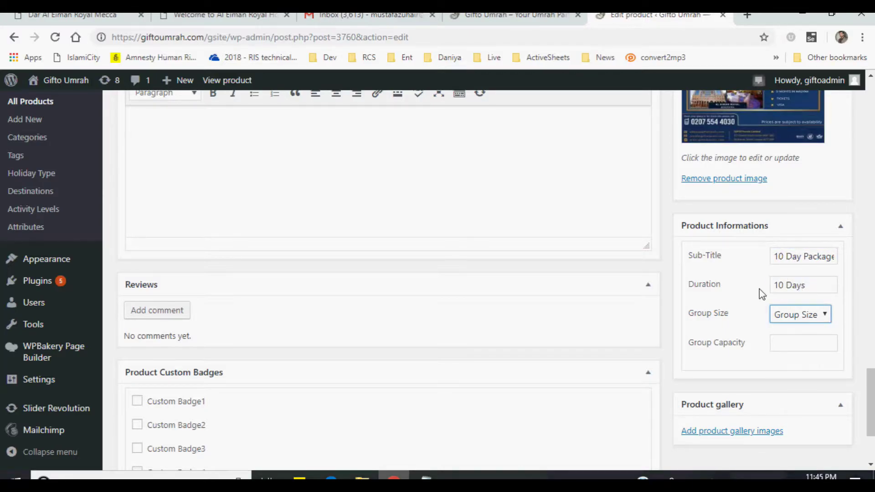
left_click(793, 319)
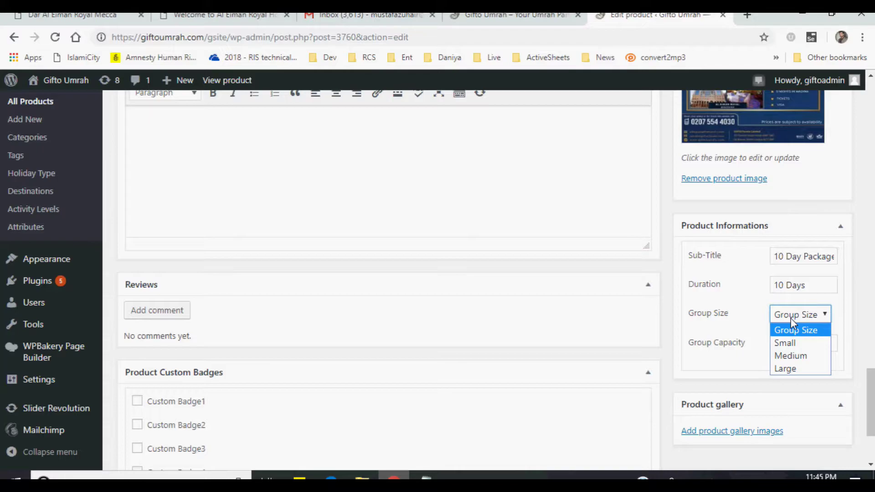
left_click(786, 362)
left_click(791, 348)
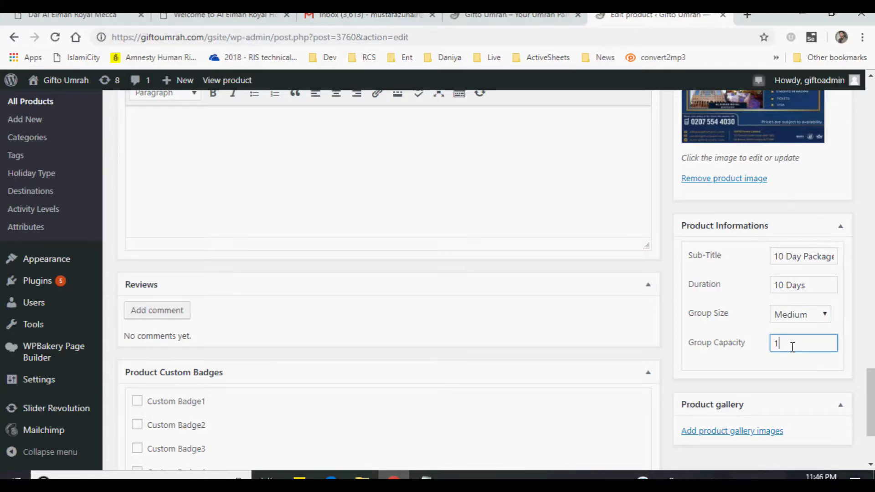
scroll(481, 254, "down", 3)
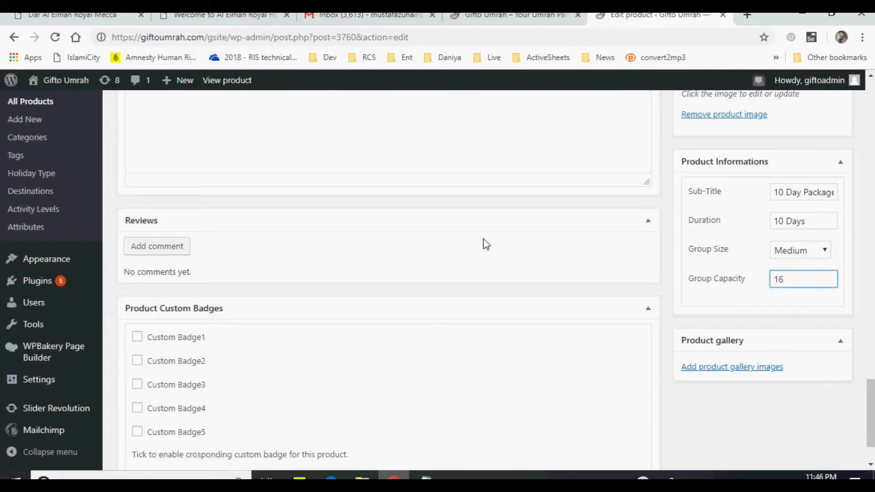
scroll(483, 238, "up", 15)
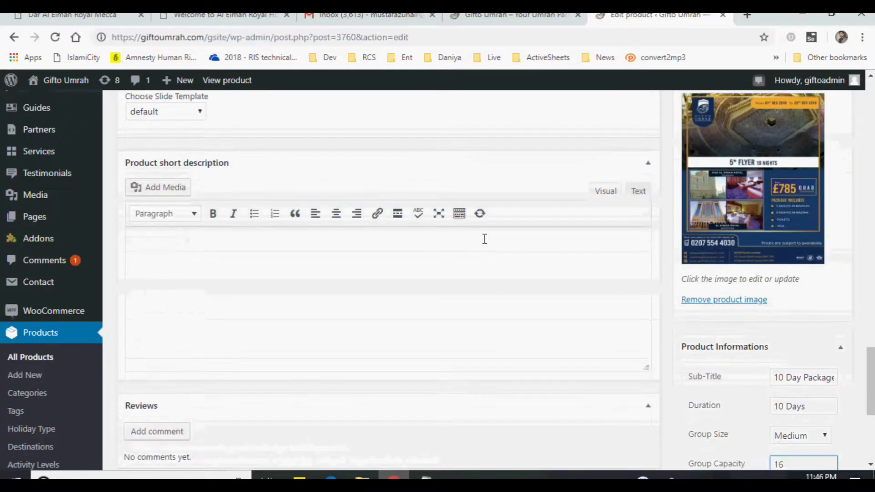
- Update the product and open the Our Tours page on the Gifto Umrah site
left_click(826, 274)
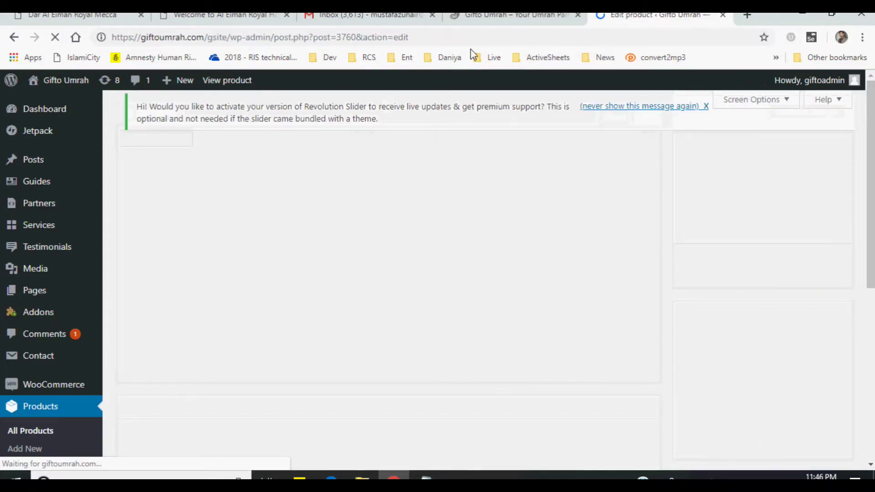
left_click(494, 19)
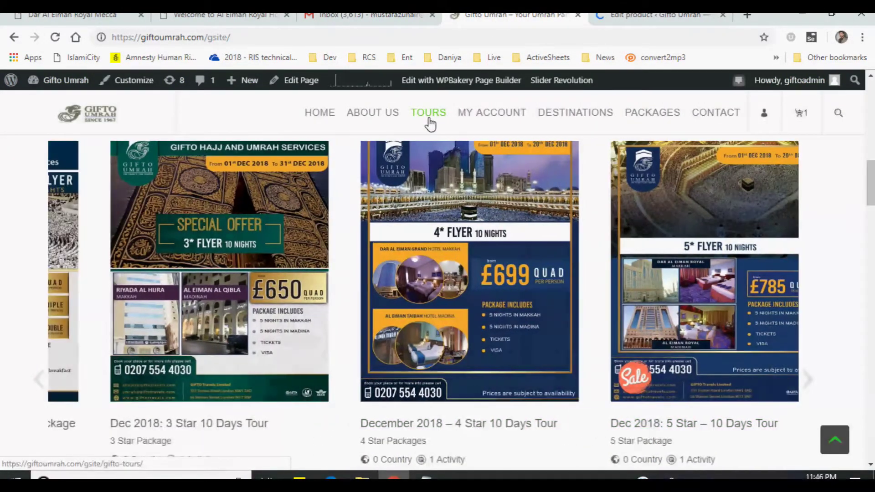
left_click(426, 120)
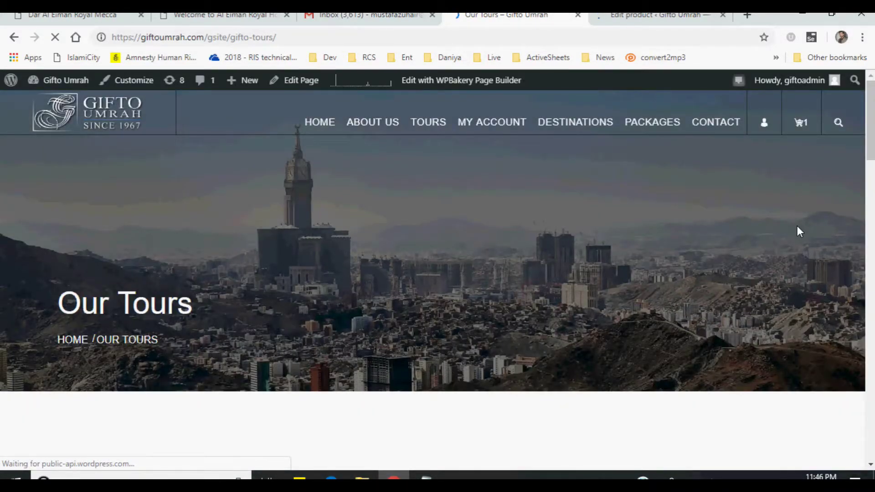
- Open the 5 Star Test tour's page from the tours listing
scroll(872, 176, "down", 2)
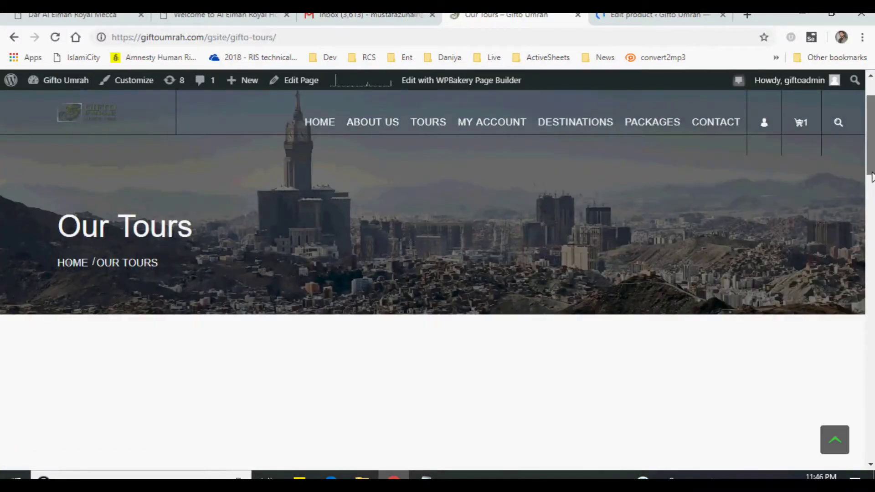
scroll(872, 176, "down", 5)
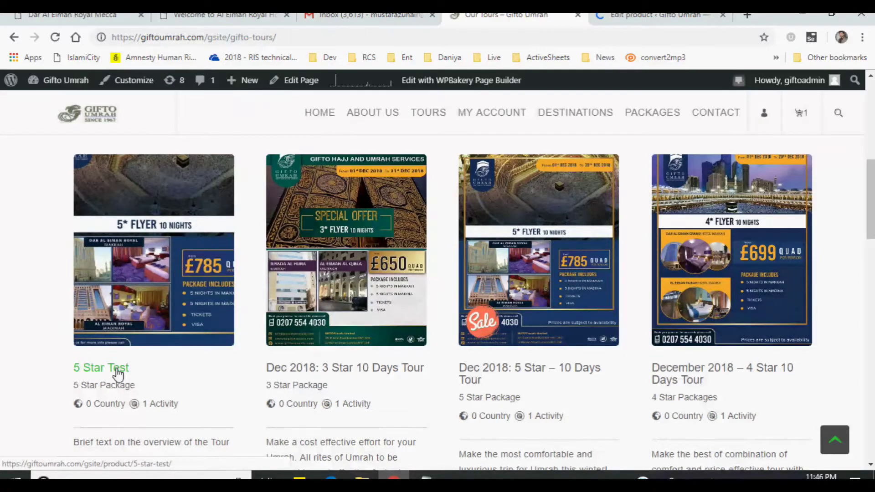
left_click_drag(871, 173, 870, 214)
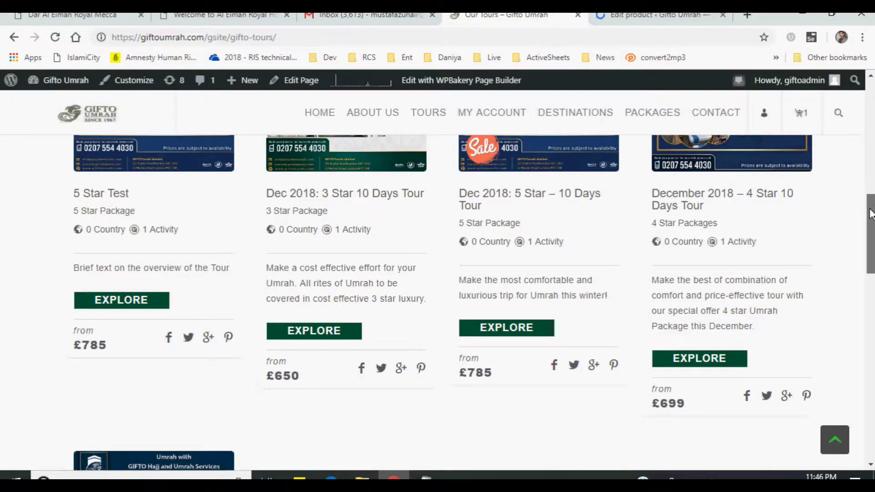
scroll(870, 213, "up", 2)
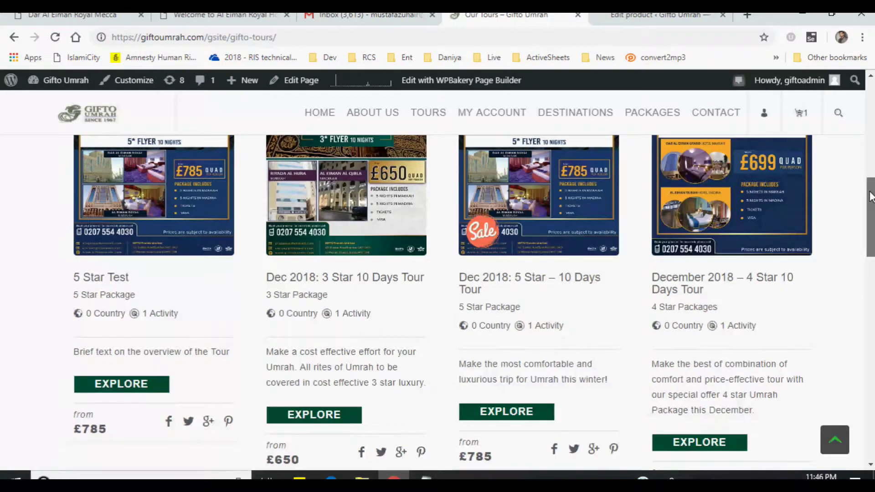
left_click(133, 391)
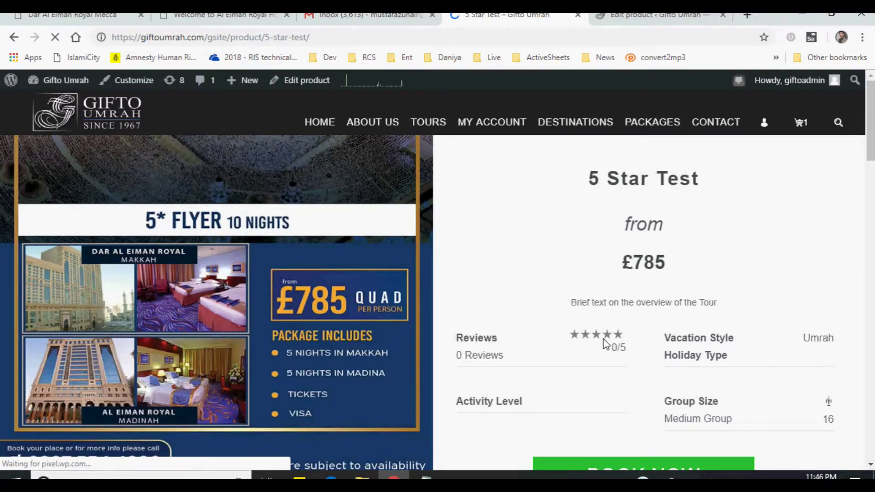
left_click_drag(600, 178, 697, 215)
left_click_drag(632, 262, 729, 266)
left_click(611, 294)
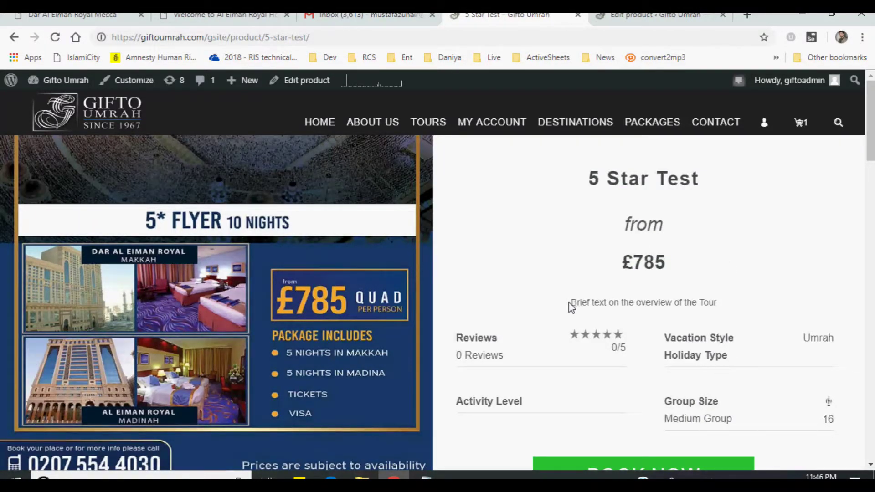
left_click_drag(571, 306, 740, 301)
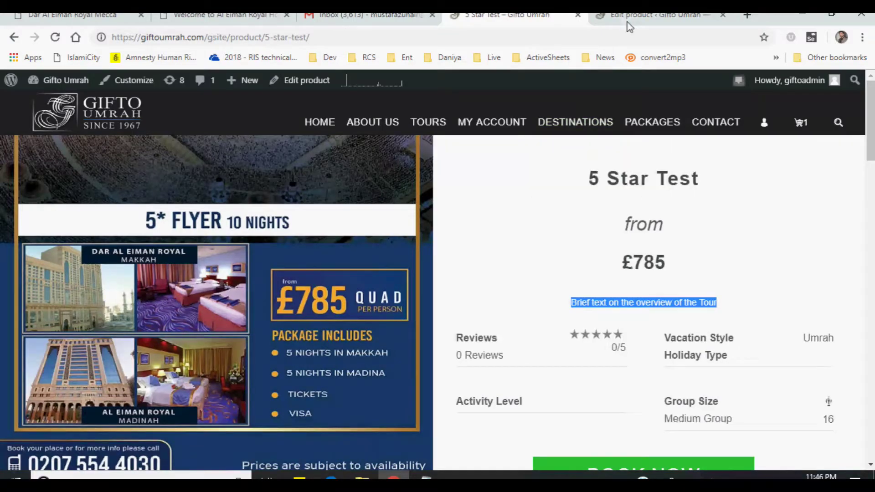
left_click(638, 15)
left_click_drag(872, 118, 872, 187)
left_click_drag(123, 326, 369, 320)
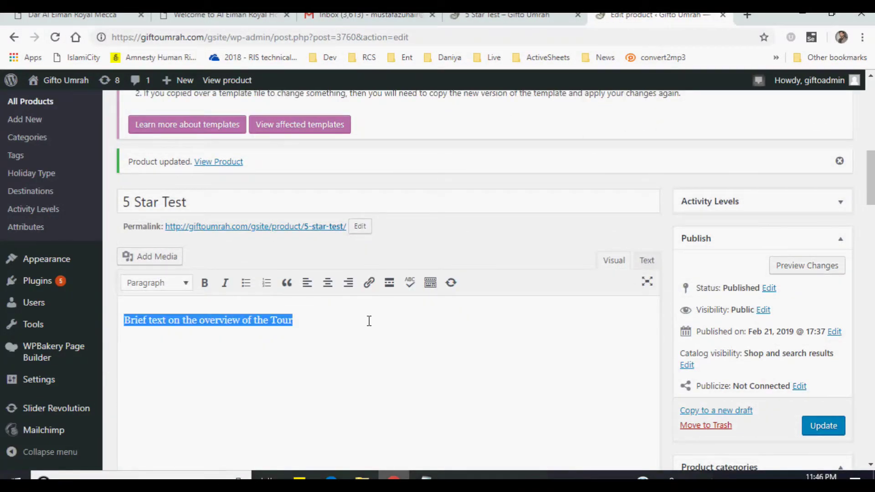
left_click(528, 16)
scroll(612, 289, "down", 1)
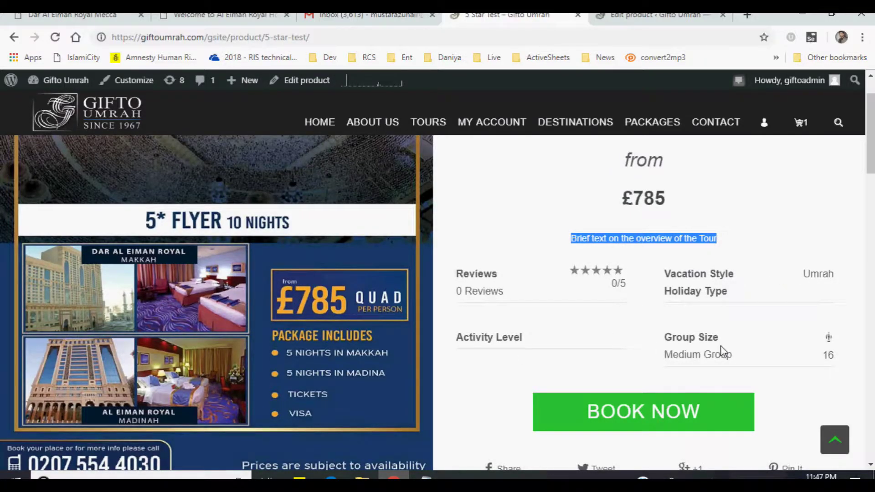
left_click_drag(816, 354, 844, 359)
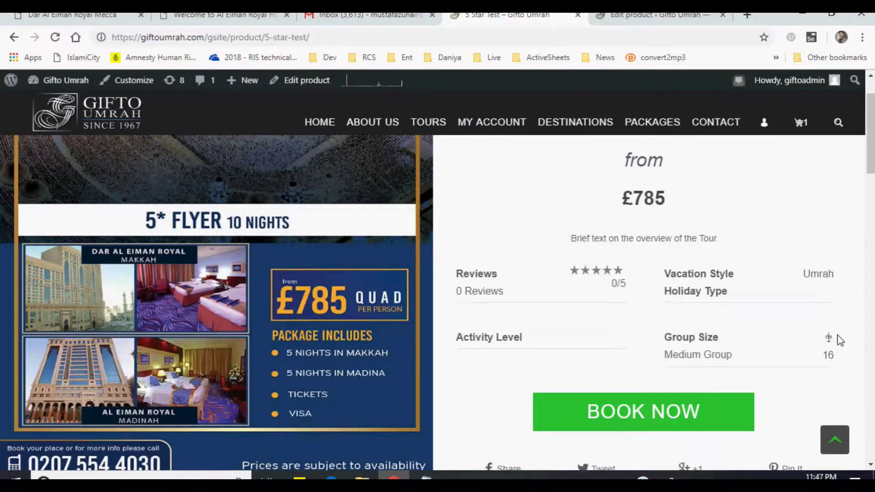
scroll(638, 344, "down", 1)
scroll(775, 338, "down", 2)
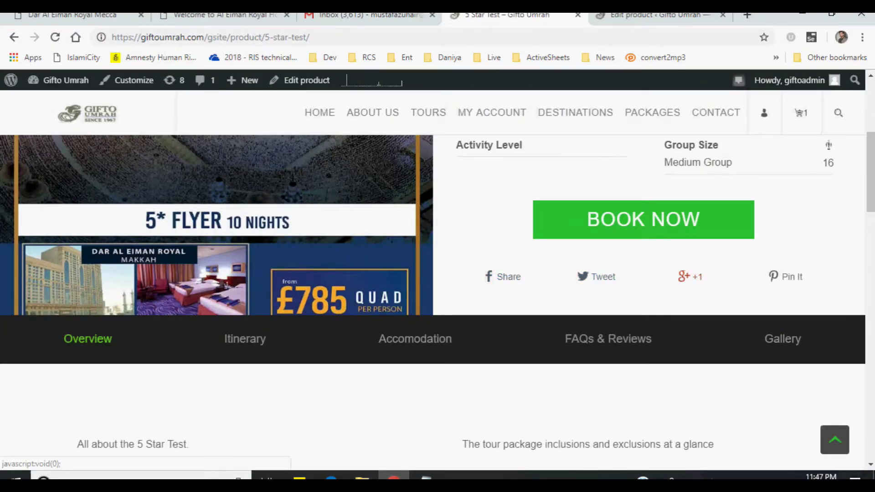
left_click(656, 14)
scroll(741, 232, "down", 7)
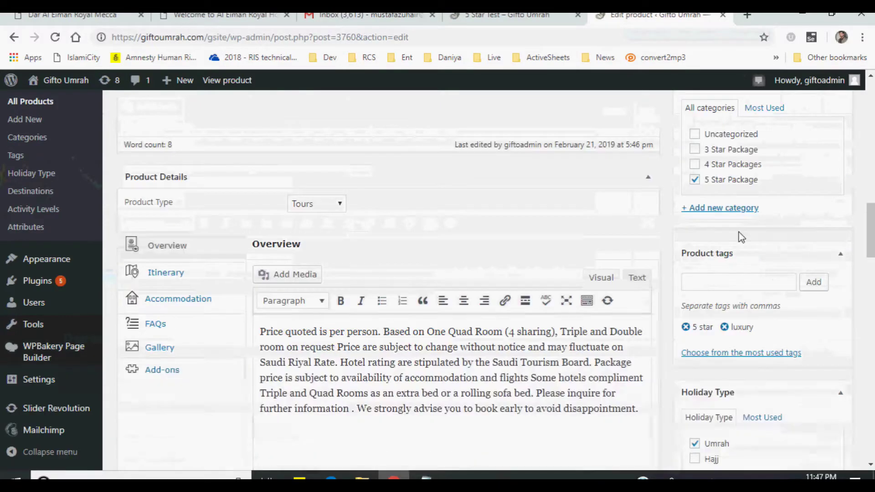
scroll(742, 236, "down", 8)
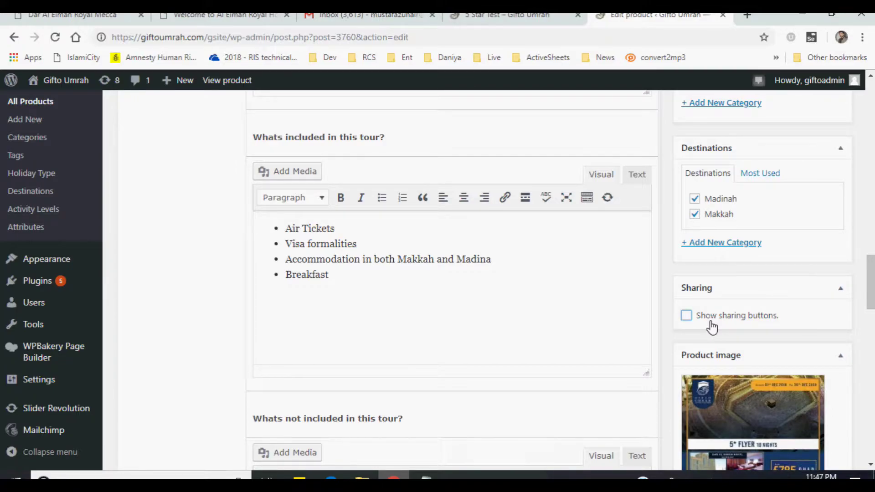
left_click(497, 19)
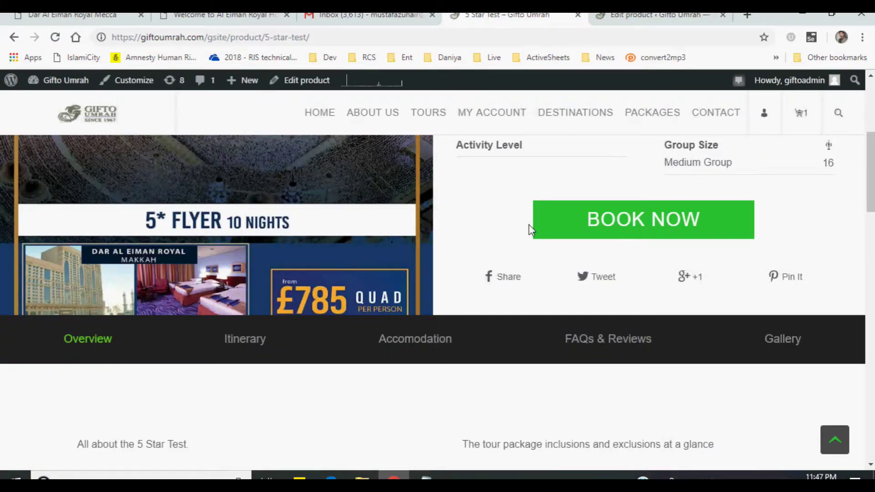
left_click_drag(866, 197, 869, 232)
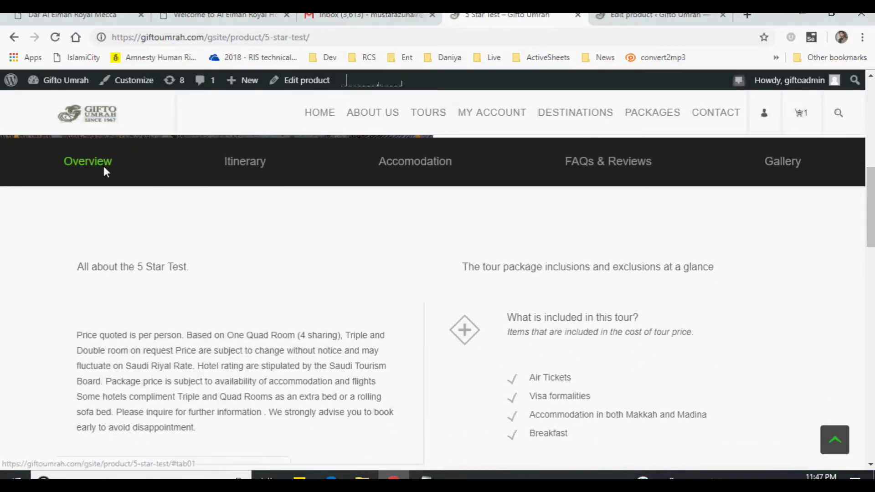
- Review the tour's Itinerary tab, collapsing Day 1 and expanding Day 2 Madina
scroll(288, 294, "down", 5)
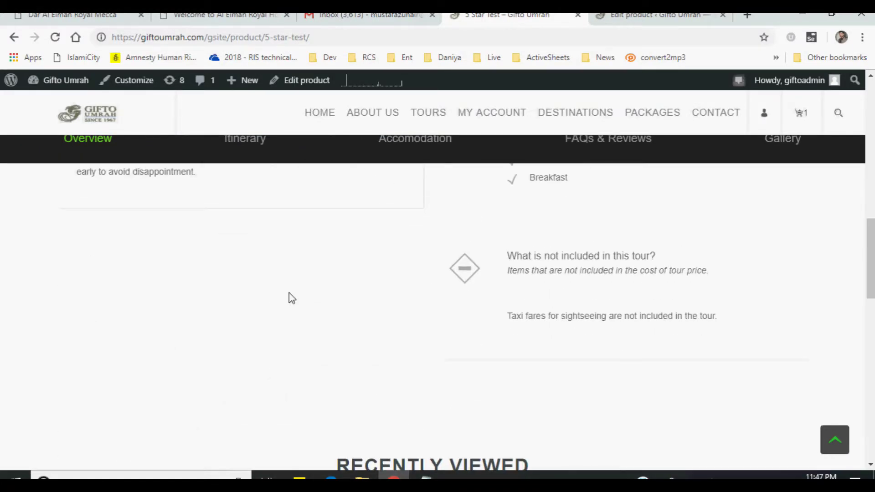
scroll(289, 294, "up", 4)
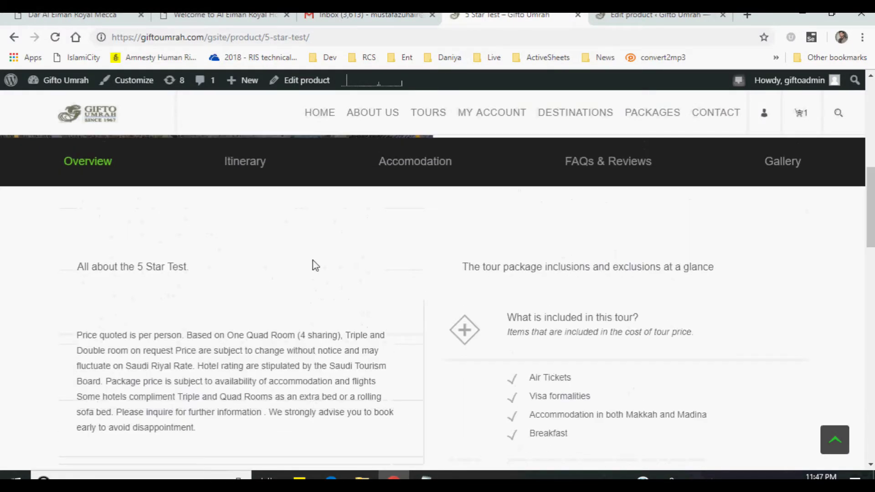
left_click(250, 170)
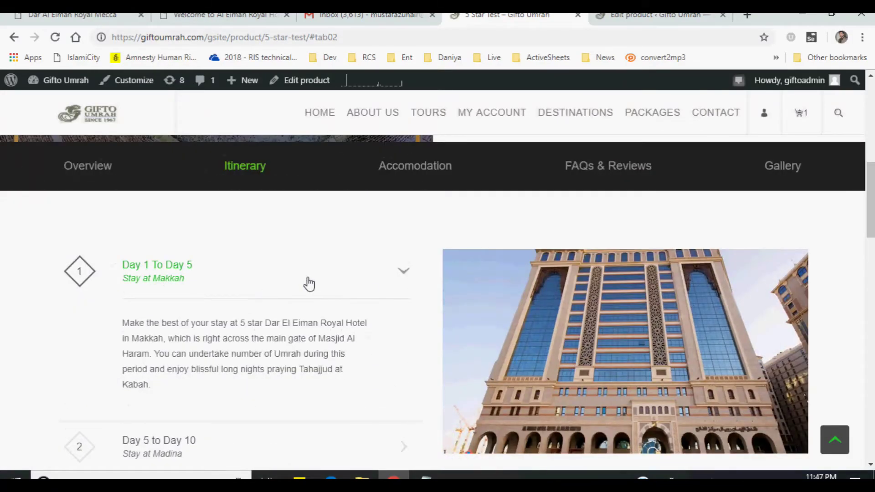
left_click(309, 283)
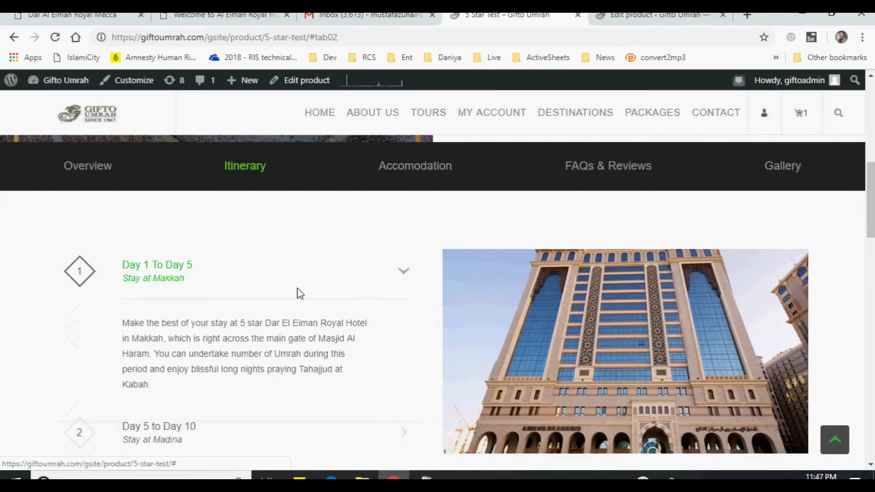
left_click(301, 279)
left_click(269, 340)
scroll(280, 342, "down", 3)
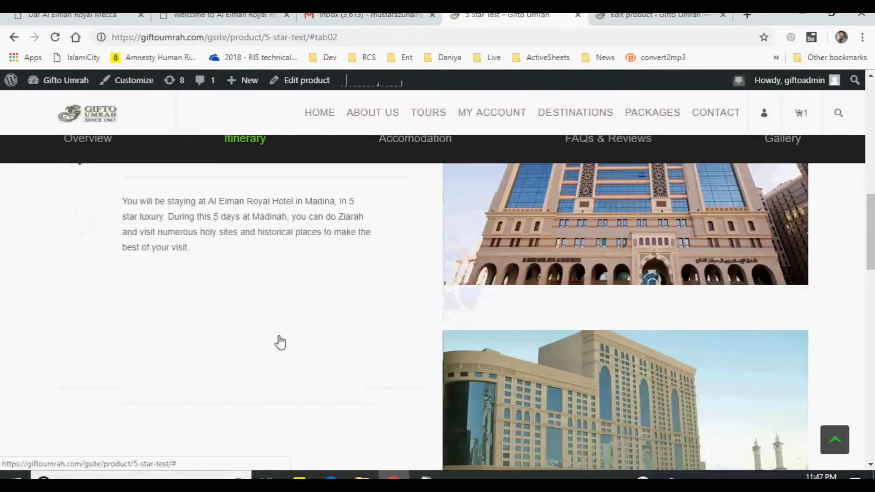
scroll(761, 300, "down", 3)
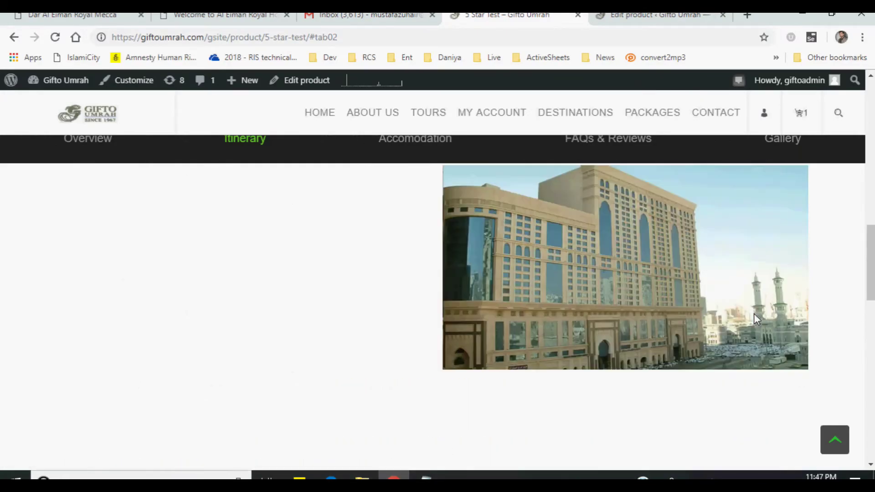
scroll(754, 319, "up", 3)
- Look over the Accomodation tab, briefly opening and closing the Madina hotel's website
left_click(421, 176)
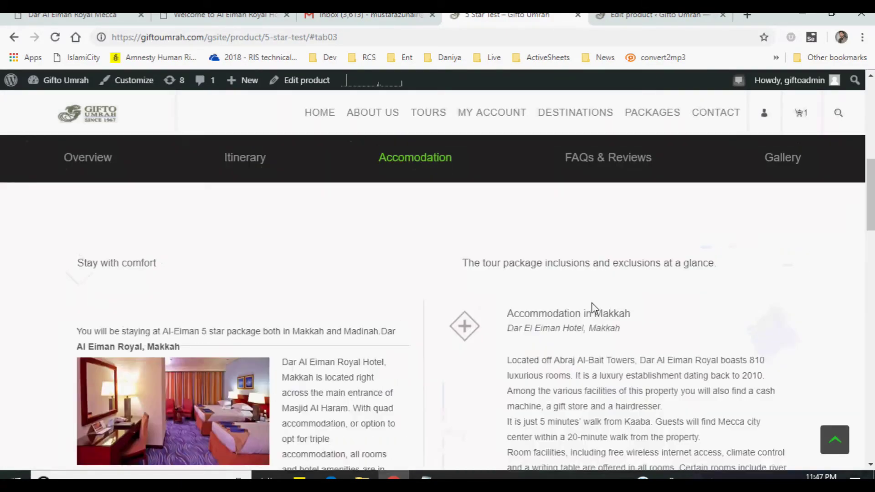
scroll(81, 286, "down", 3)
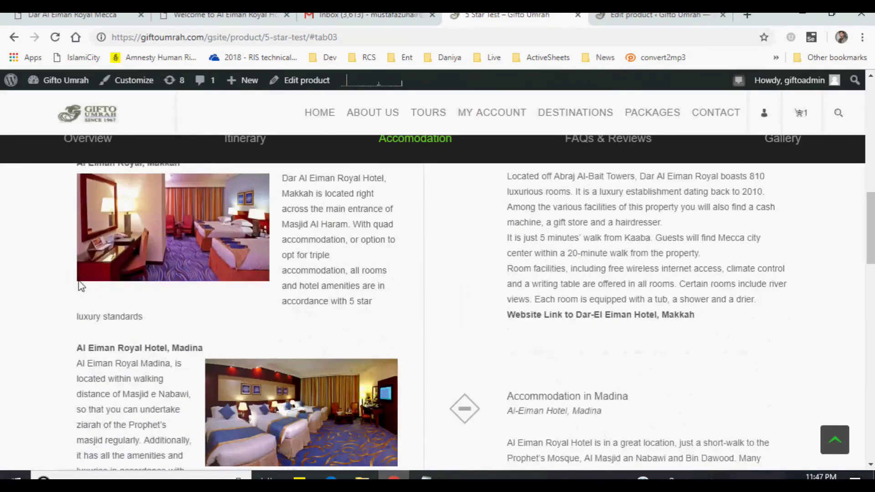
scroll(238, 342, "down", 2)
scroll(238, 341, "up", 3)
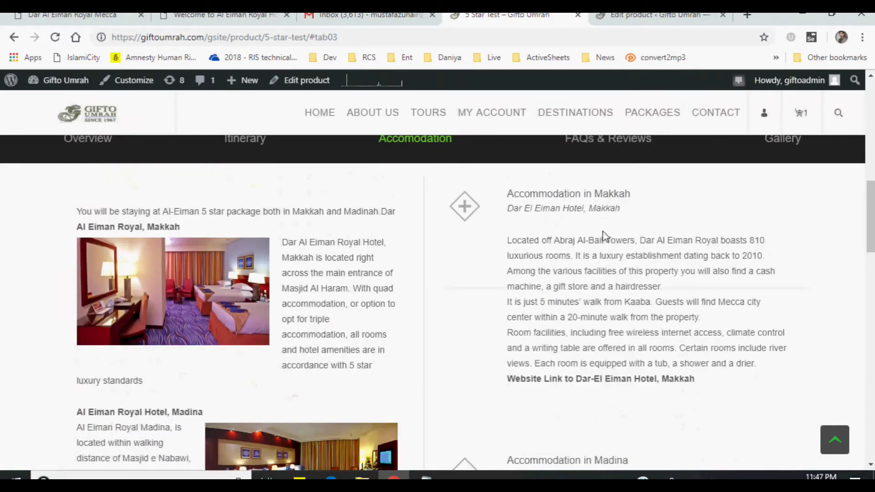
left_click_drag(532, 195, 657, 218)
scroll(611, 266, "down", 5)
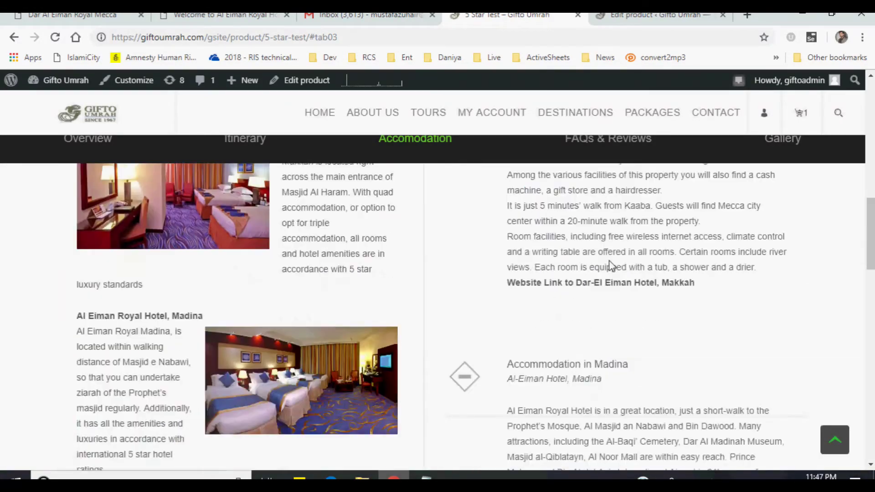
left_click_drag(527, 202, 629, 205)
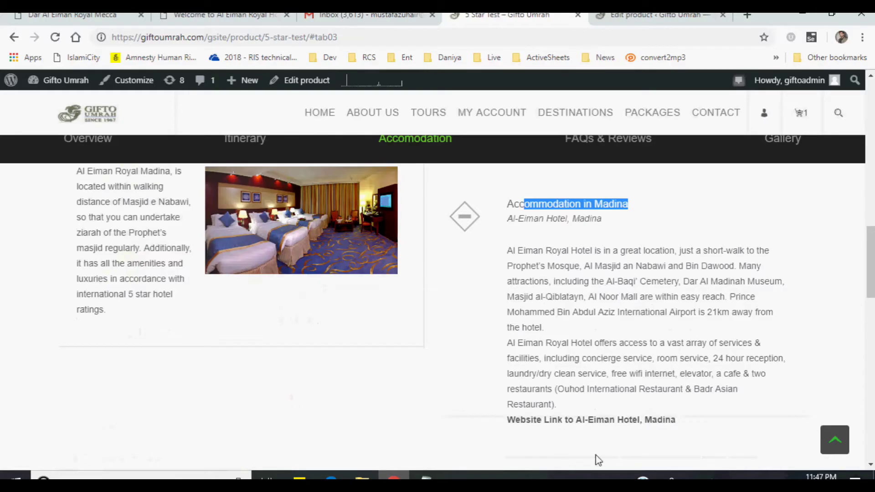
left_click(599, 422)
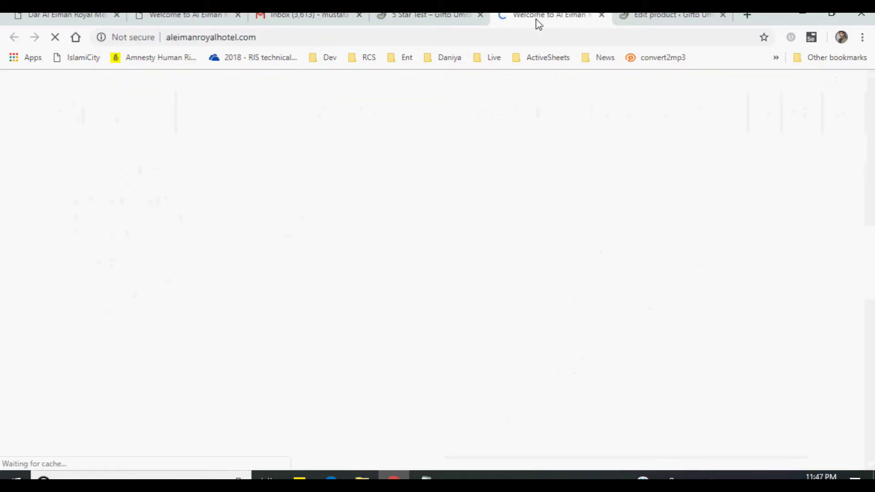
key("ctrl+w")
scroll(609, 357, "up", 7)
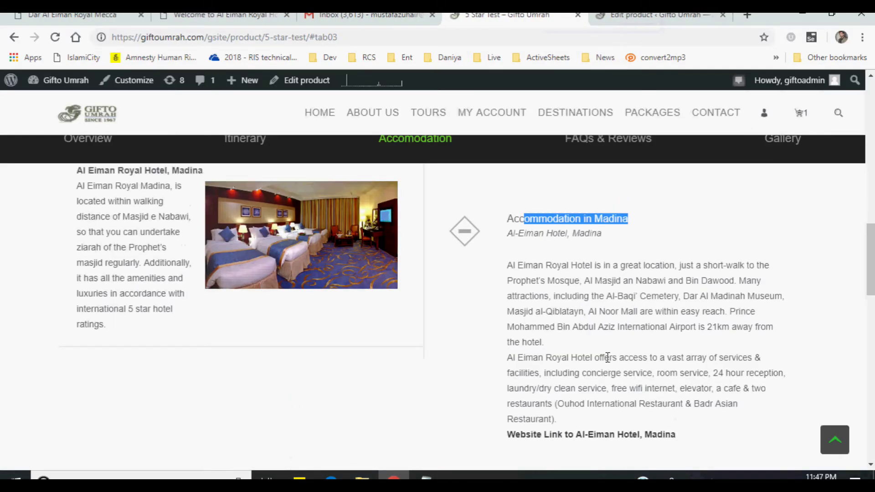
scroll(609, 360, "up", 2)
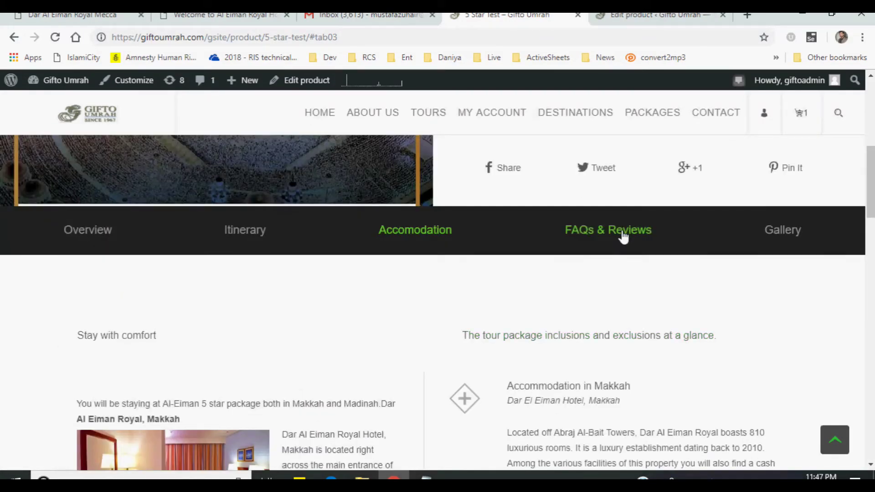
- Show the Air Ticket and cooking FAQ answers, then return to the product editor
left_click(623, 236)
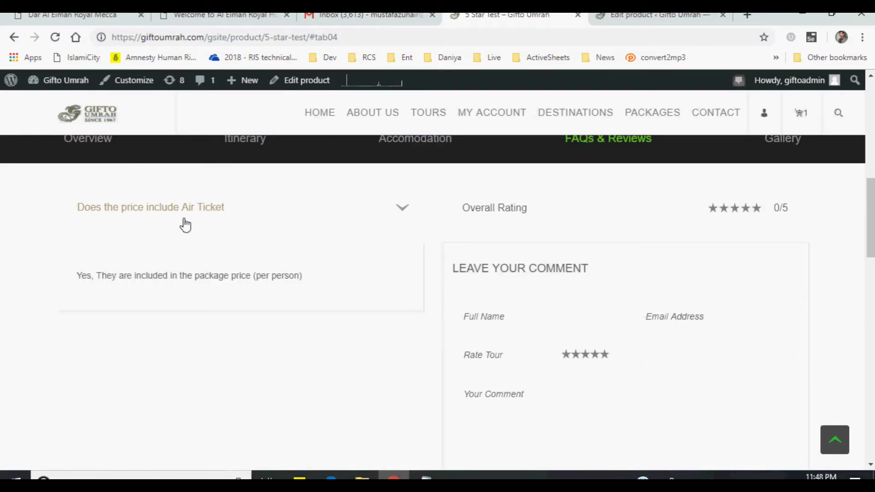
left_click(231, 214)
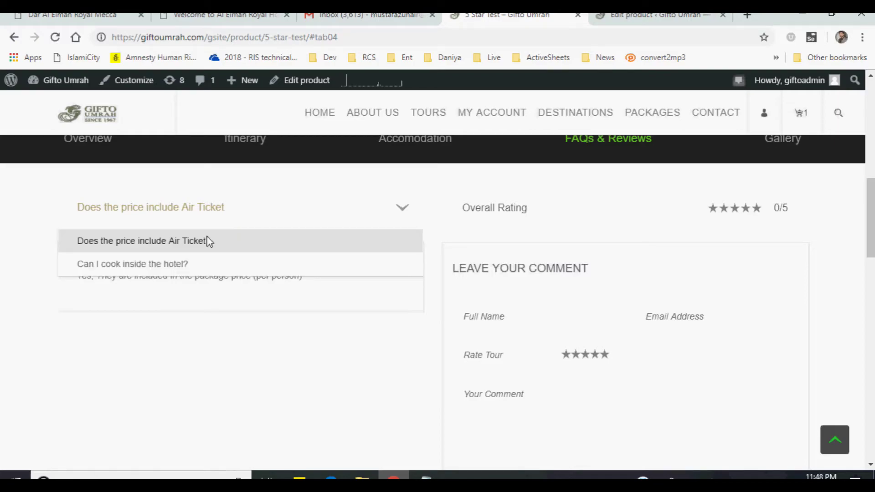
left_click(176, 240)
left_click(181, 207)
left_click(167, 273)
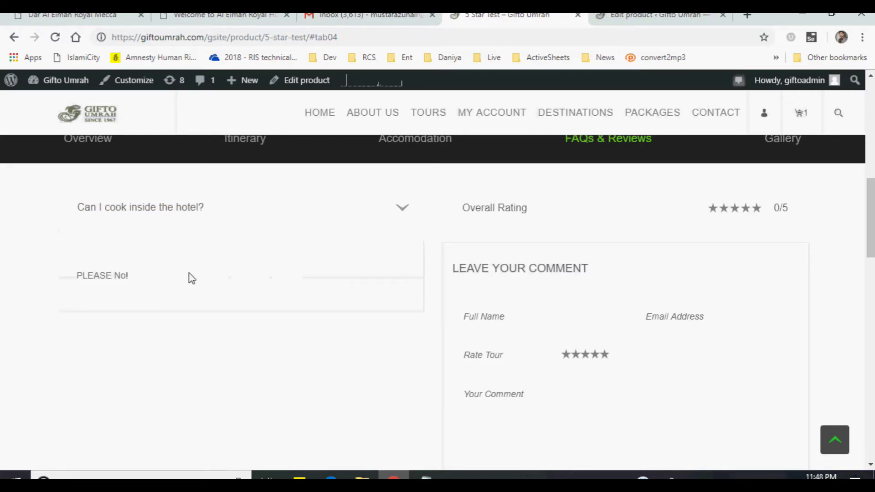
scroll(547, 241, "down", 3)
scroll(729, 369, "up", 4)
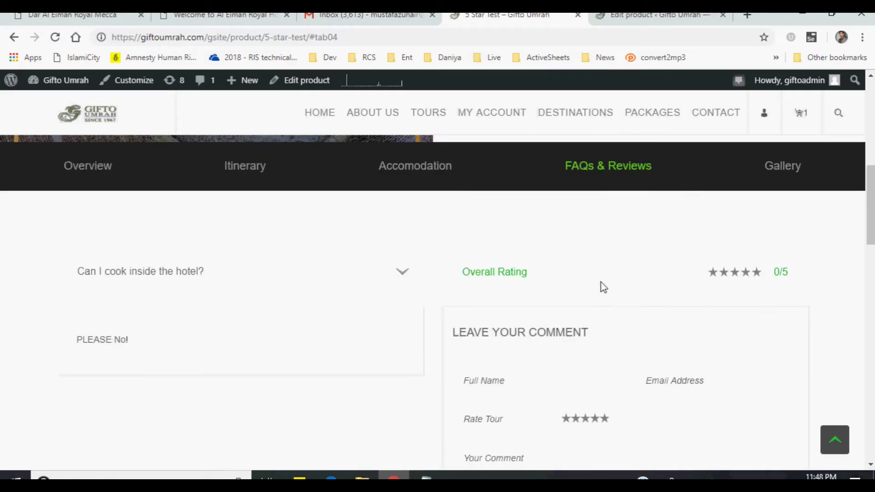
left_click(638, 15)
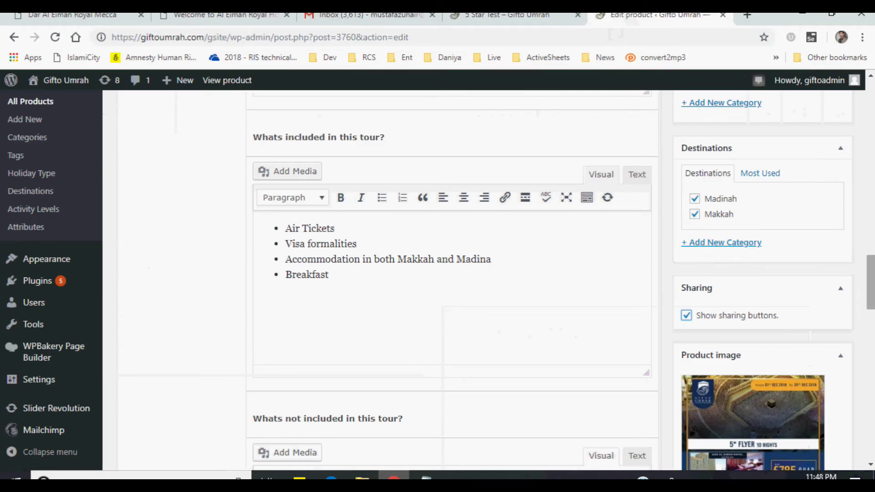
- Scroll to the product's empty Reviews box, start a comment, then cancel it
left_click_drag(872, 297, 870, 384)
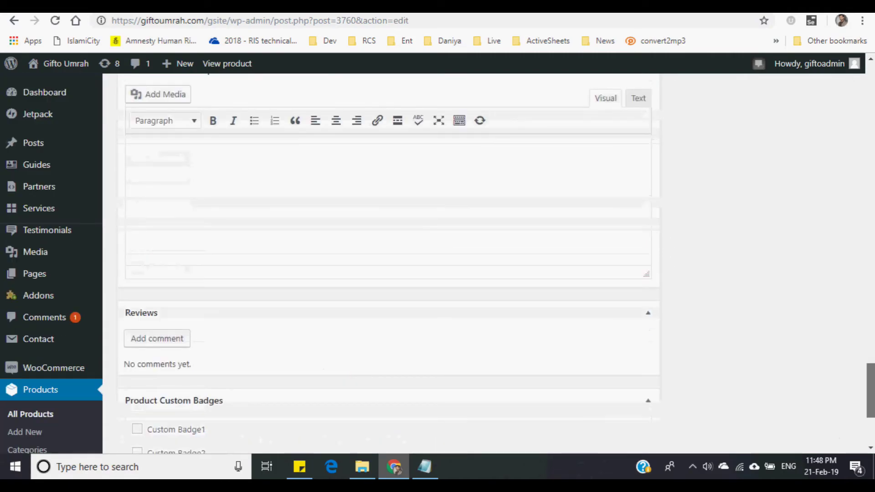
scroll(195, 344, "down", 1)
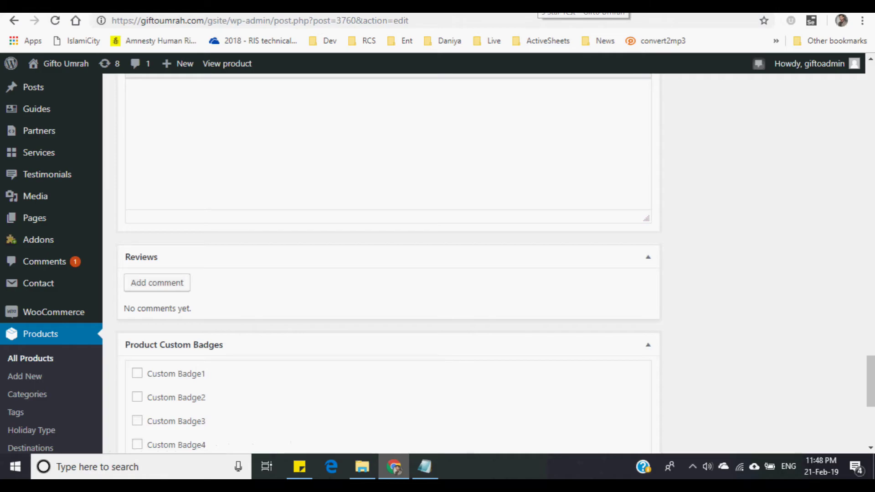
left_click(583, 6)
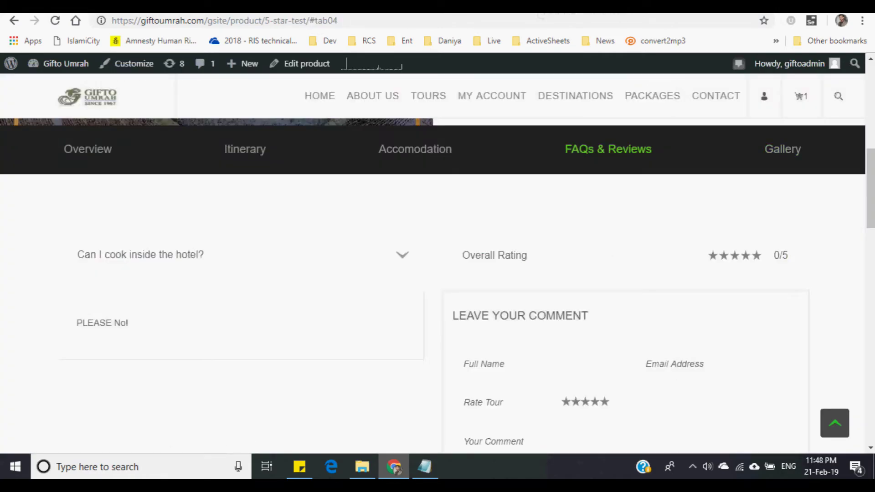
key("ctrl+shift+Tab")
left_click(174, 287)
scroll(524, 310, "down", 1)
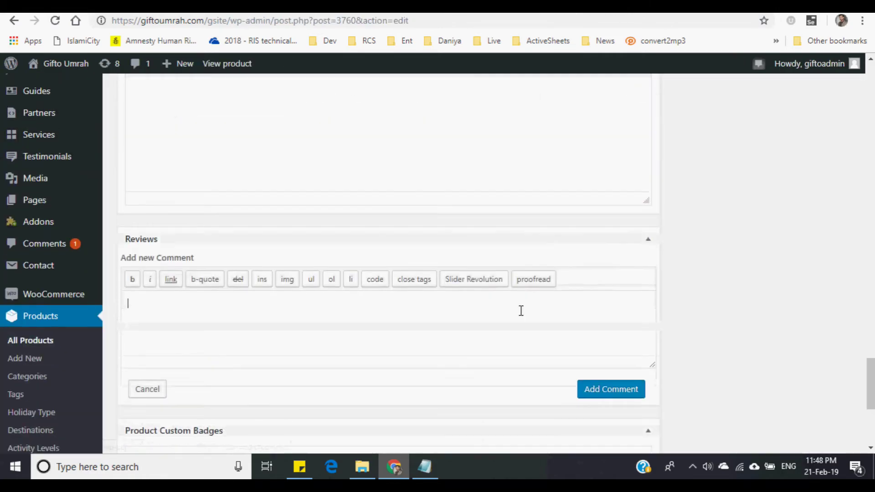
scroll(521, 310, "down", 1)
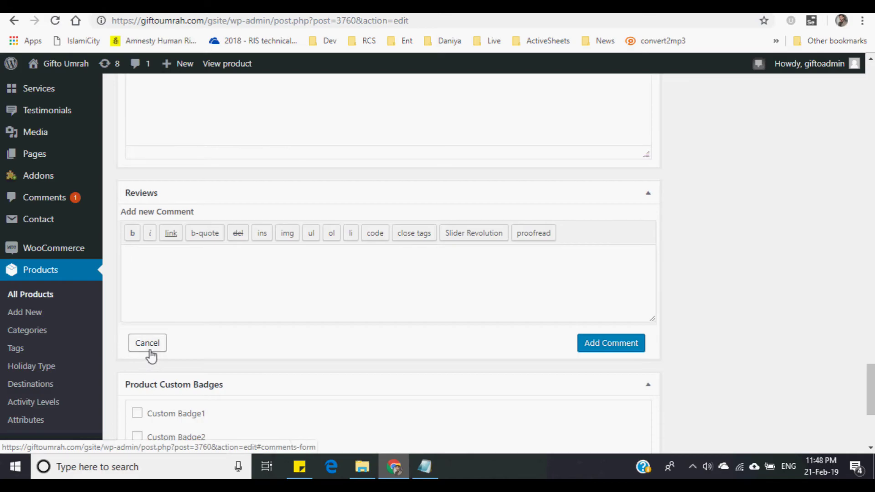
left_click(147, 343)
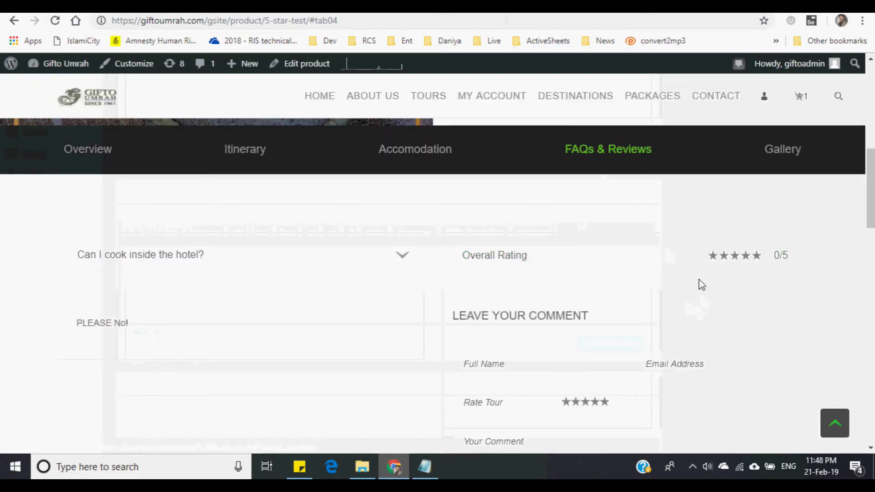
- Browse the live tour's gallery photos in the lightbox, then return to the product editor
scroll(578, 184, "up", 1)
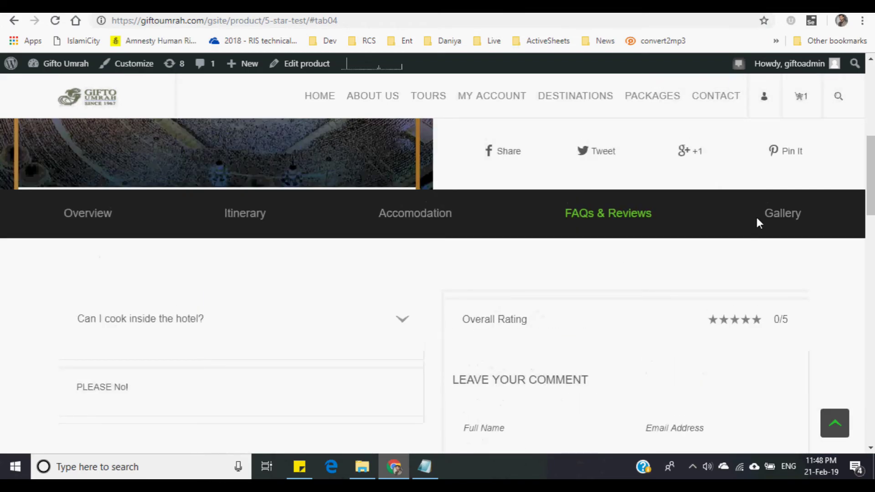
left_click(759, 223)
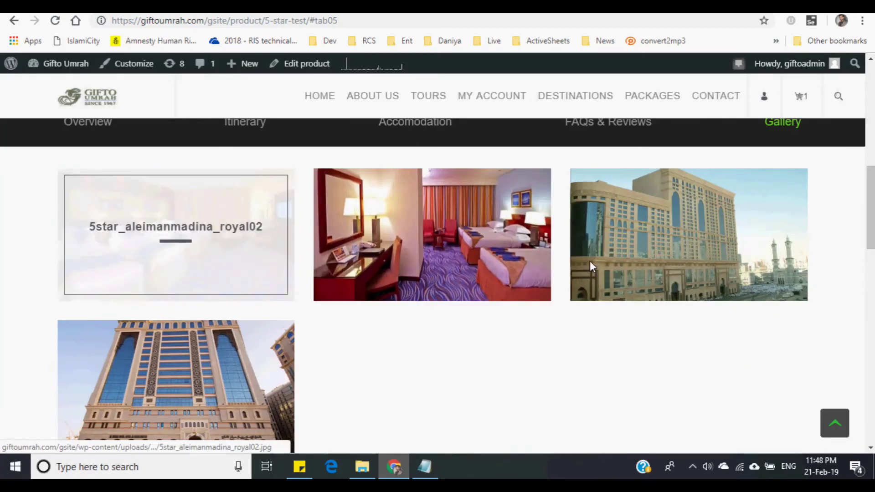
left_click(590, 262)
left_click(596, 256)
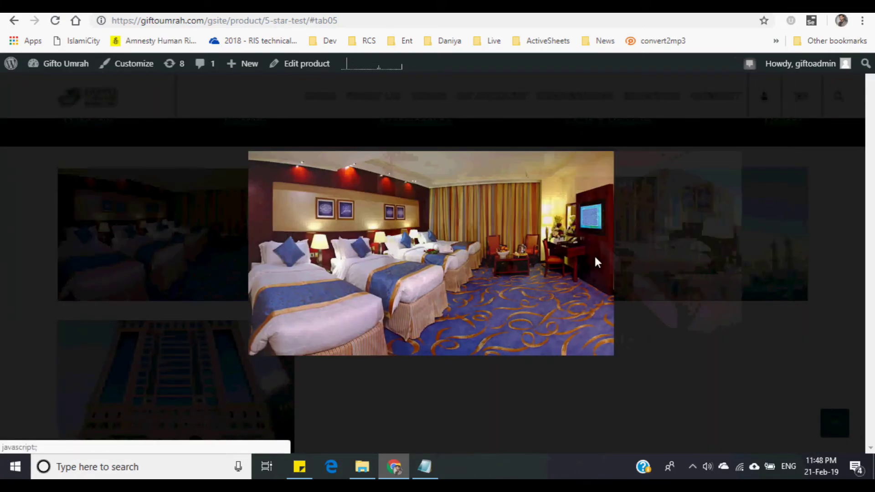
left_click(595, 253)
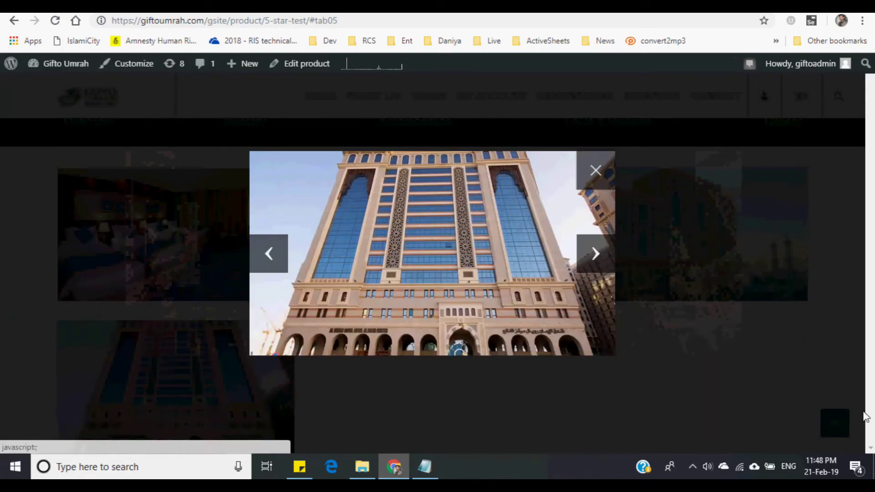
left_click(596, 170)
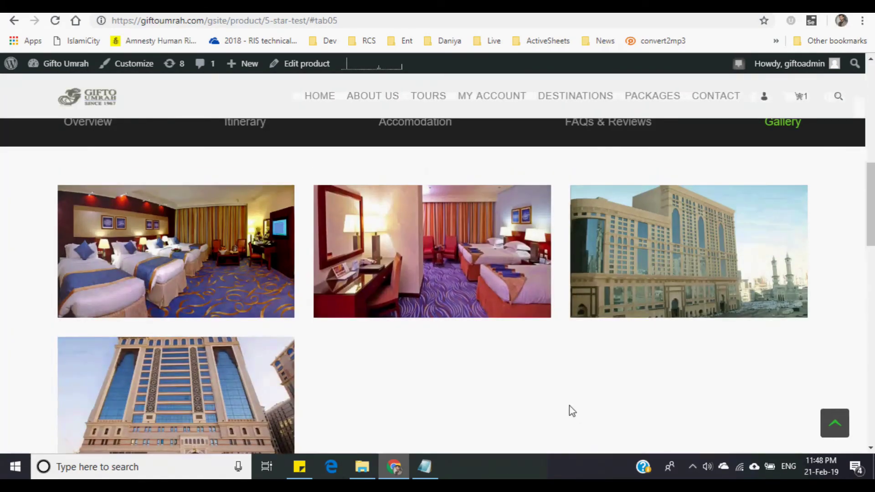
scroll(573, 411, "up", 1)
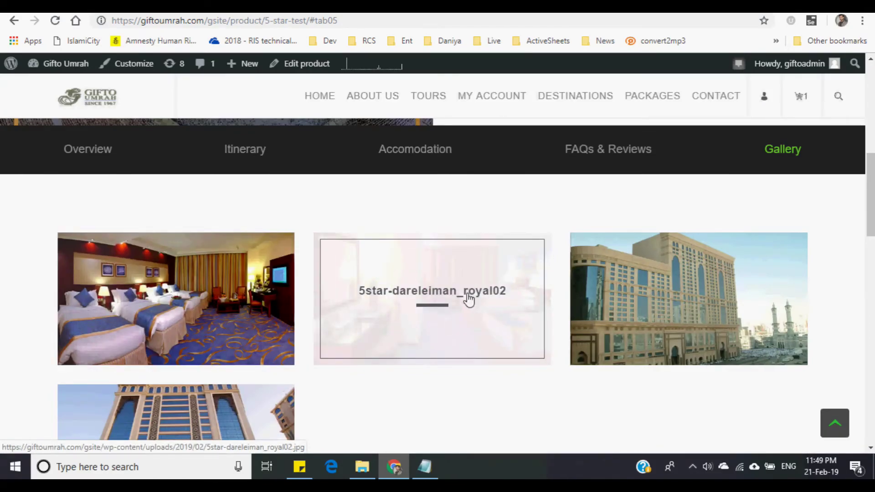
key("alt+Left")
- Show the 5 Star Test gallery images section and bring up the Choose Image media library
scroll(555, 281, "up", 10)
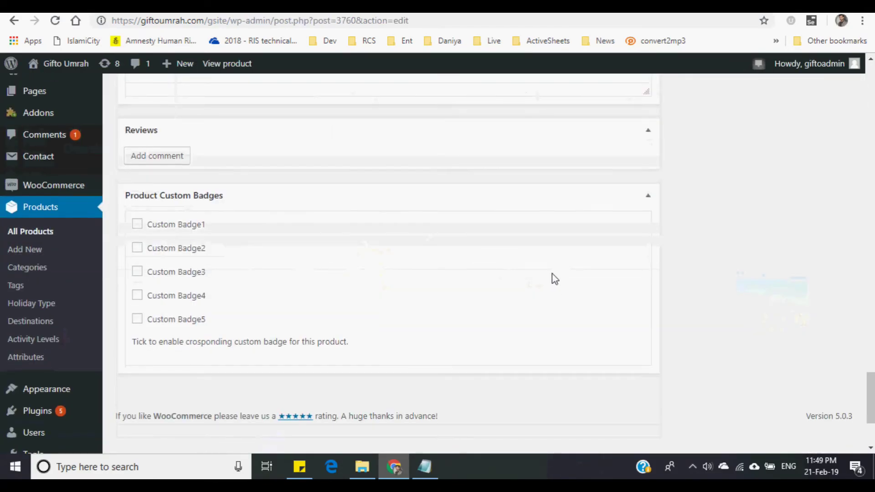
scroll(552, 278, "up", 8)
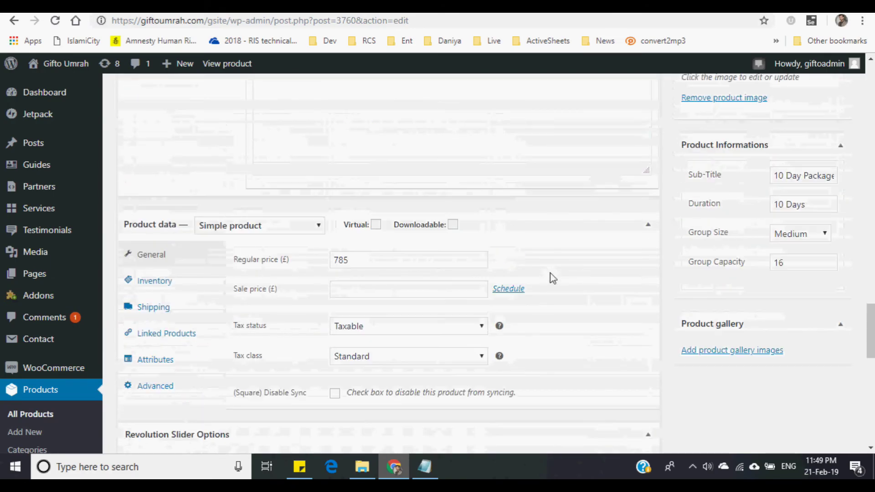
scroll(552, 272, "up", 6)
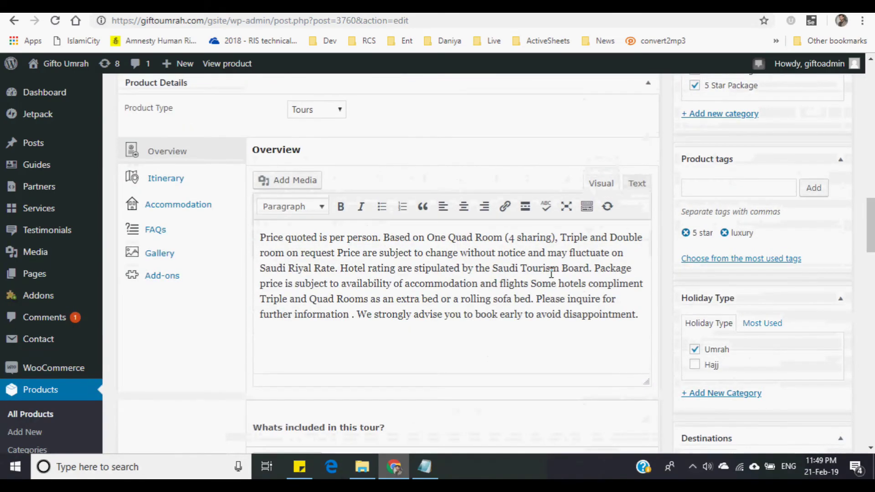
scroll(182, 246, "down", 1)
left_click(179, 247)
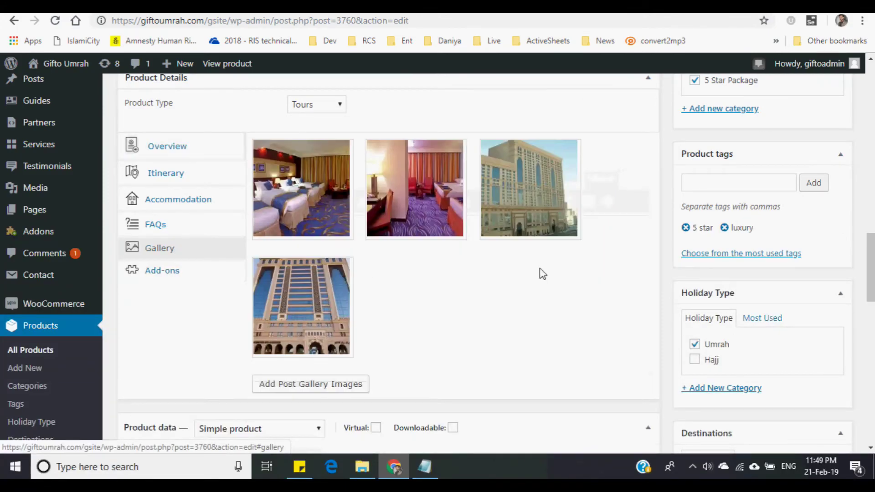
scroll(541, 274, "down", 1)
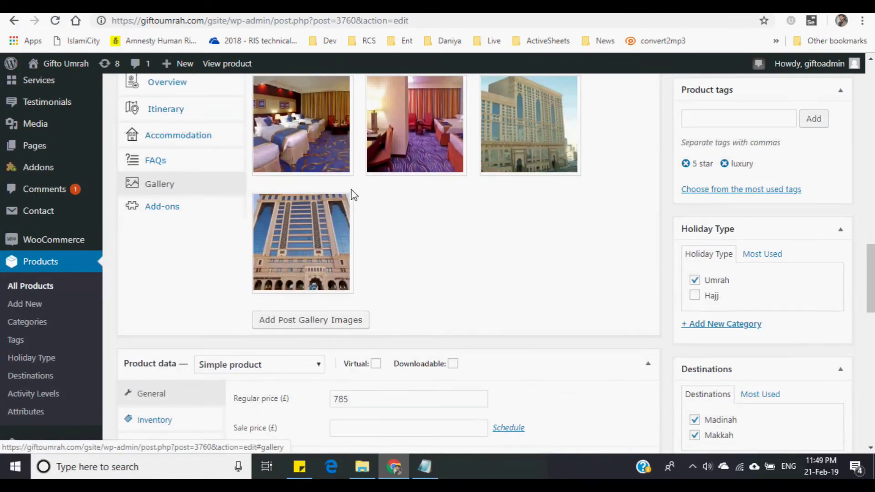
scroll(351, 206, "up", 1)
mouse_move(350, 146)
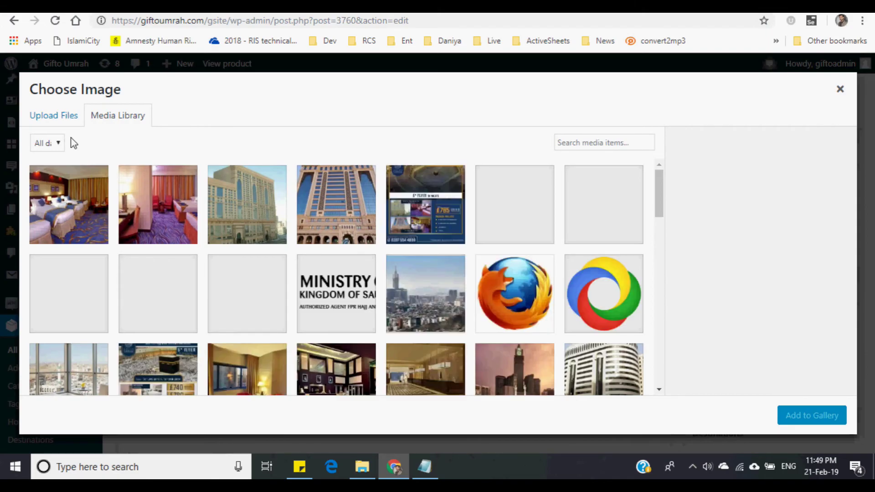
- Select the Madina tower image and set its title and caption to 'El Eiman Hotel Madina - Outside View'
left_click(51, 122)
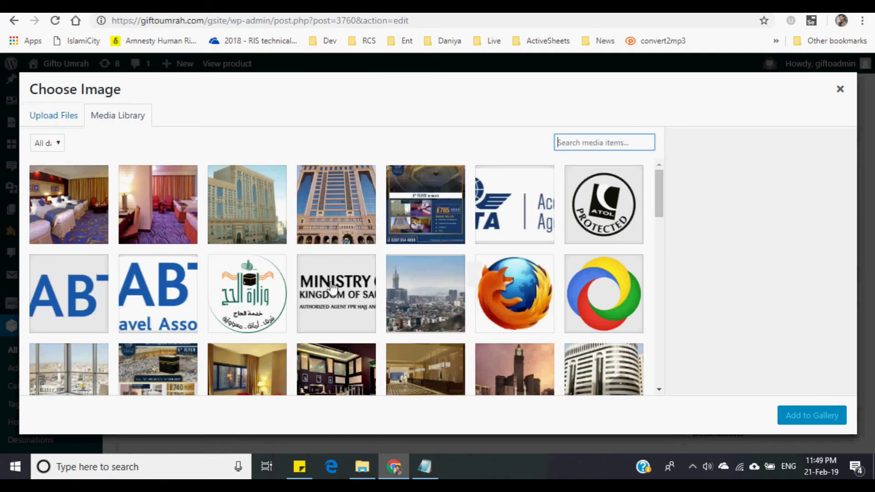
scroll(319, 292, "down", 3)
left_click(425, 263)
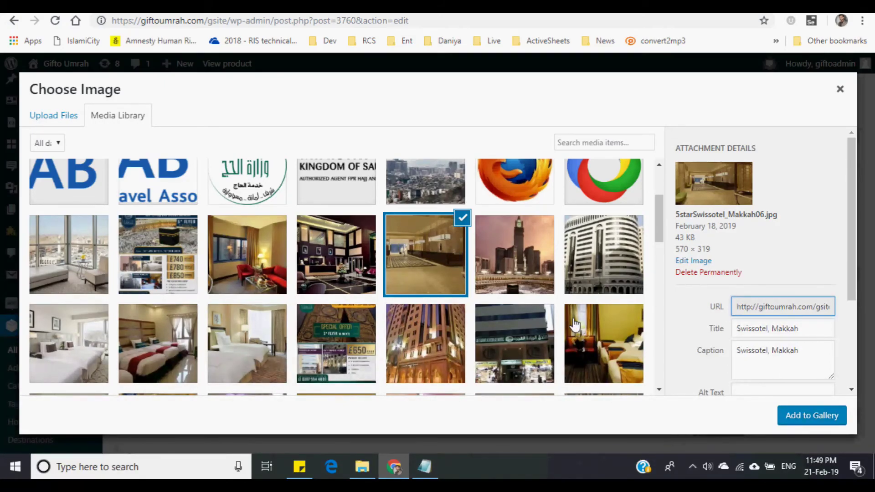
left_click(463, 218)
scroll(412, 306, "up", 3)
left_click(304, 201)
double_click(755, 328)
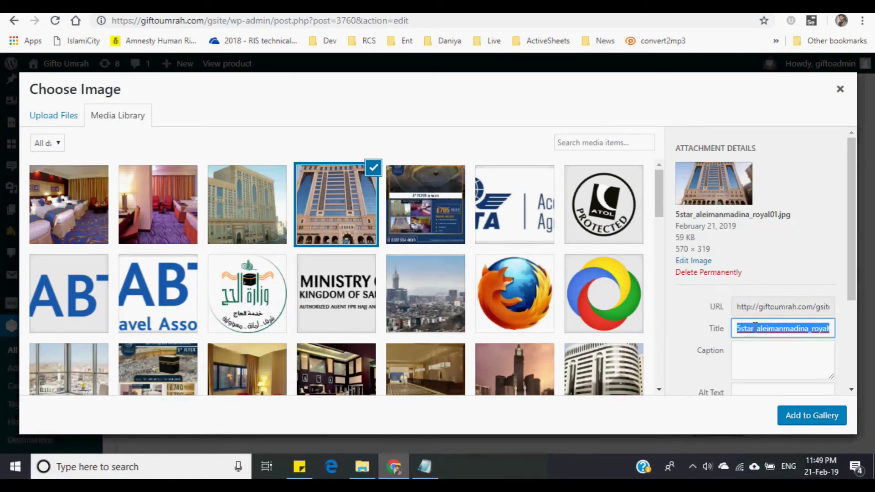
type("El Eiman Hotel Madina")
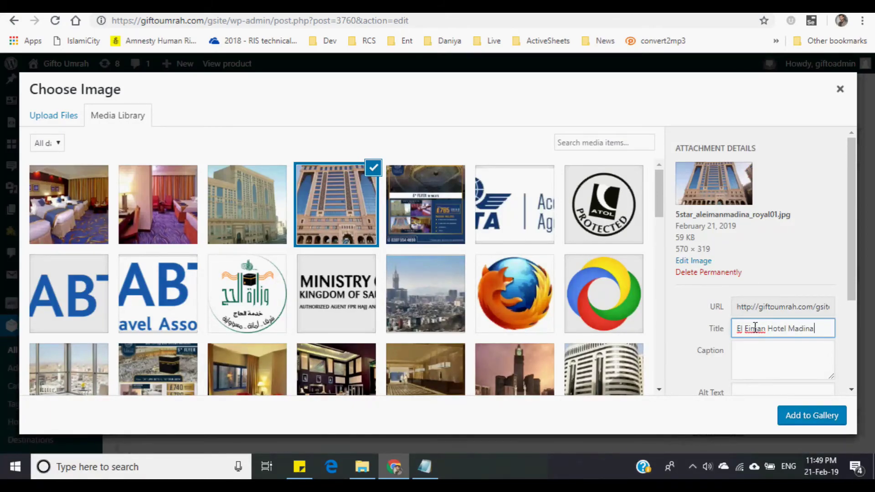
type("utside View")
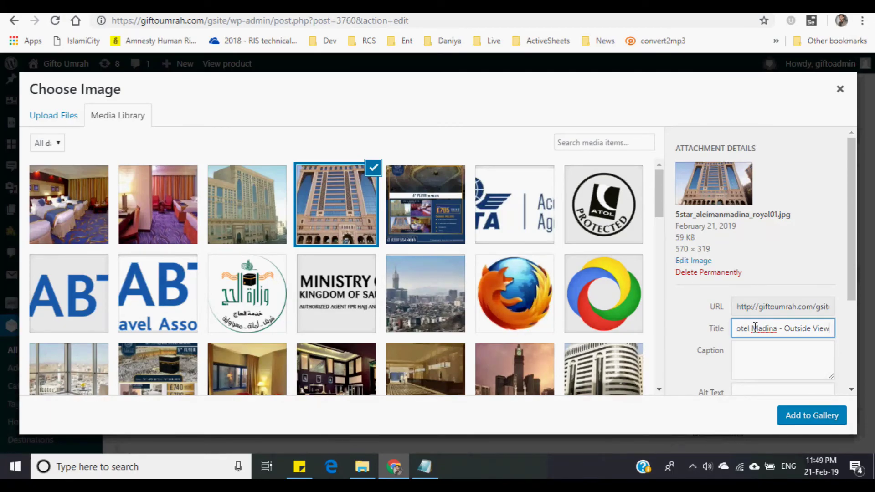
key("ctrl+a")
key("ctrl+c")
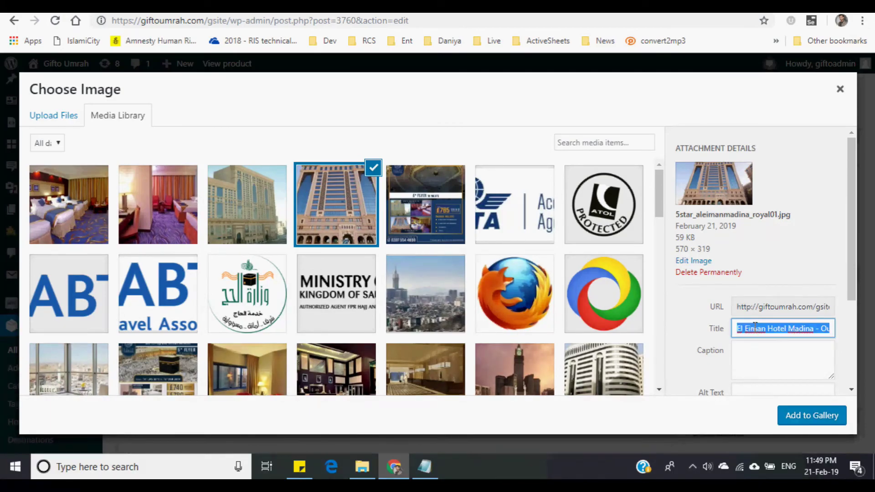
left_click(747, 351)
key("ctrl+v")
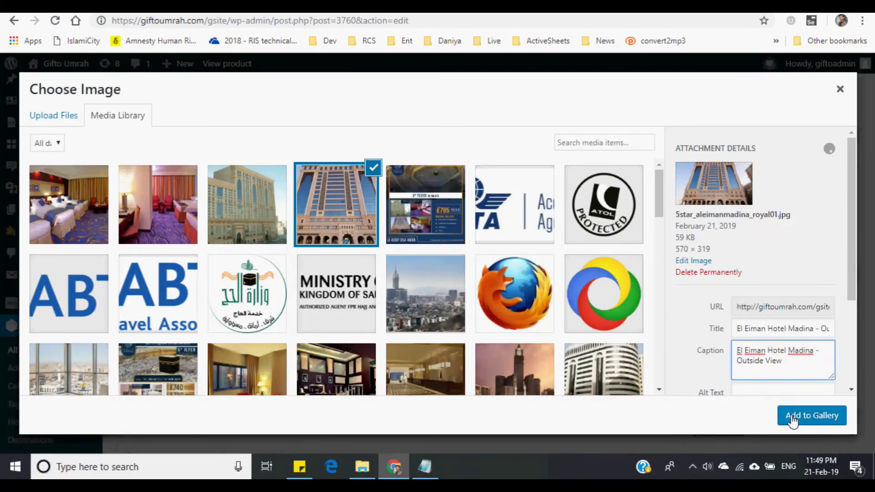
- Title and caption the Makkah building image 'Dar Al Eiman Hotel Makkah', then add both images
left_click(273, 225)
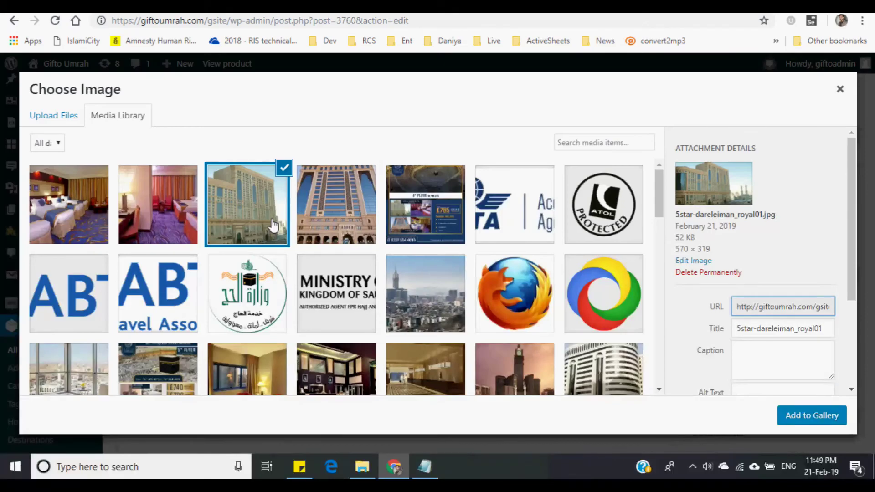
double_click(761, 332)
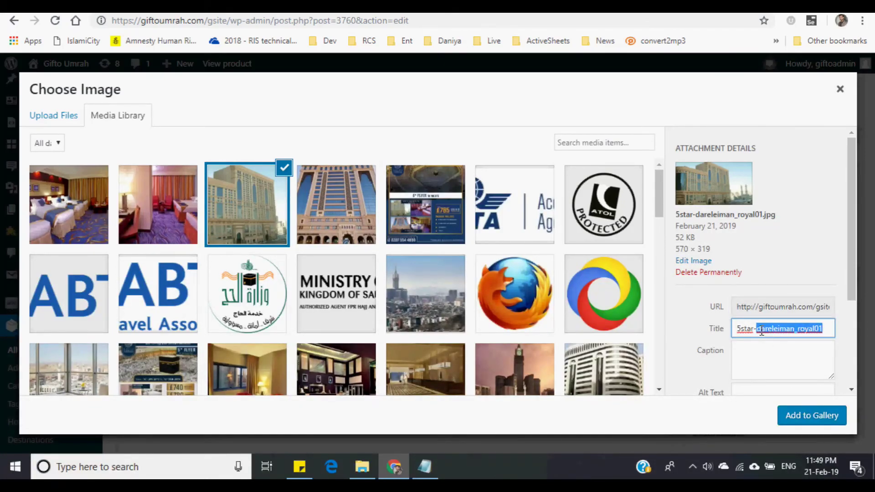
triple_click(755, 329)
type("ar Al Eiman")
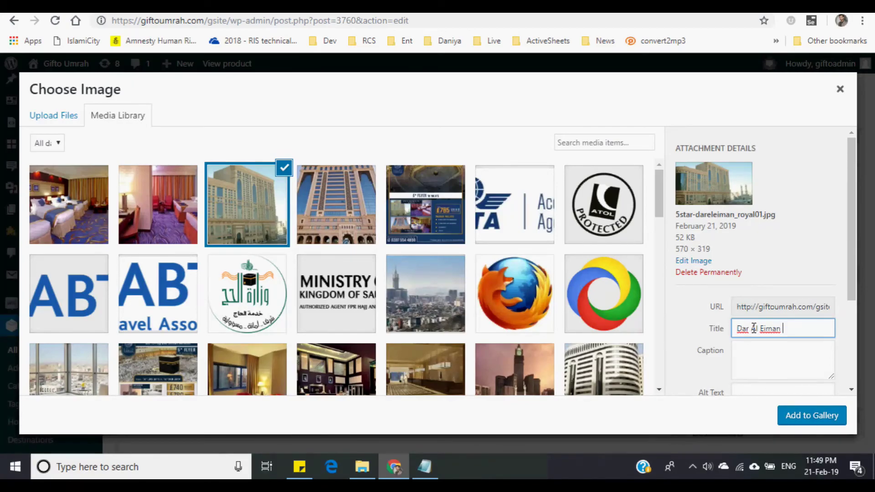
type("akkah")
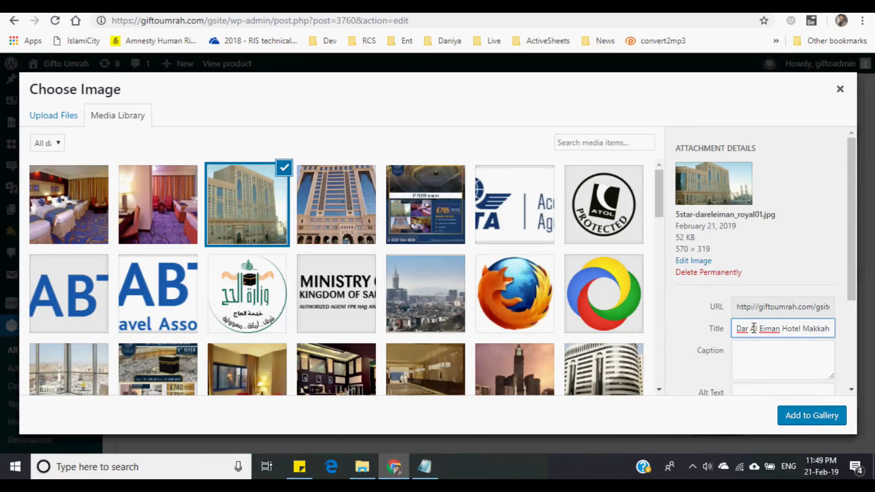
triple_click(754, 328)
key("ctrl+c")
left_click(775, 370)
key("ctrl+v")
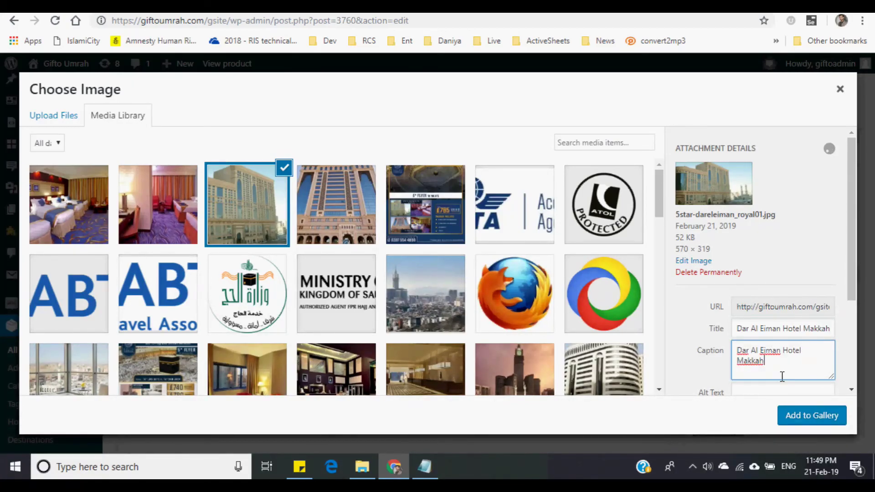
left_click(366, 232)
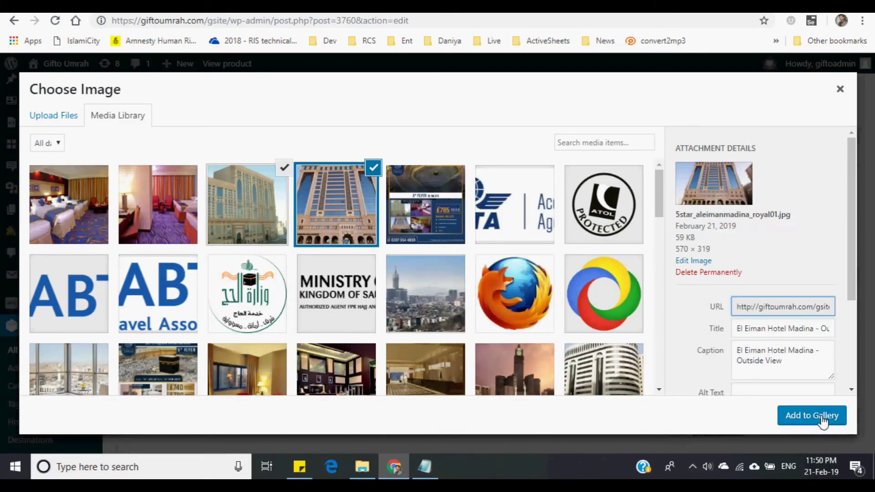
left_click(813, 416)
- Remove the unwanted and duplicate tower images, leaving four images in the gallery
scroll(492, 284, "down", 2)
scroll(491, 283, "up", 1)
left_click(580, 141)
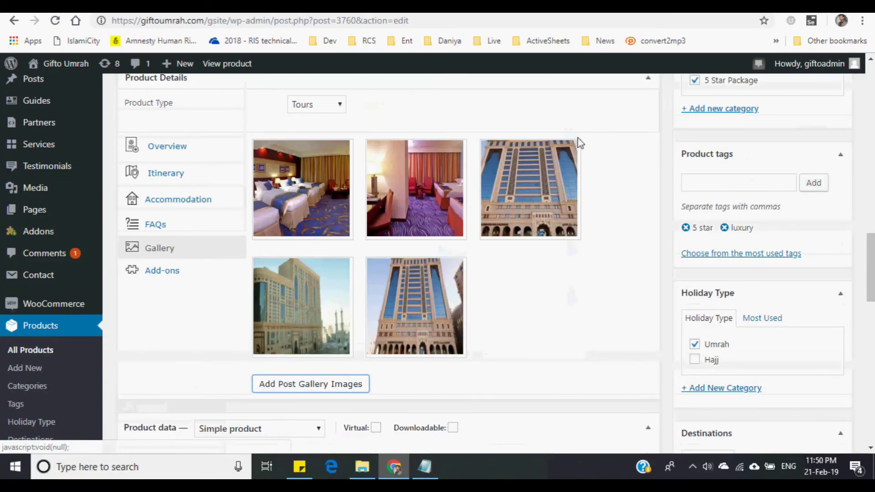
left_click(578, 140)
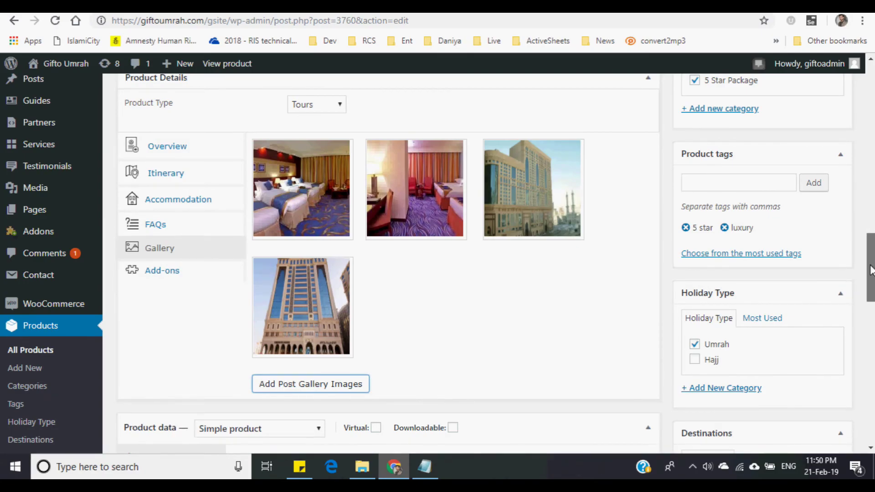
- Update the product and view its gallery on the live product page
scroll(873, 174, "up", 15)
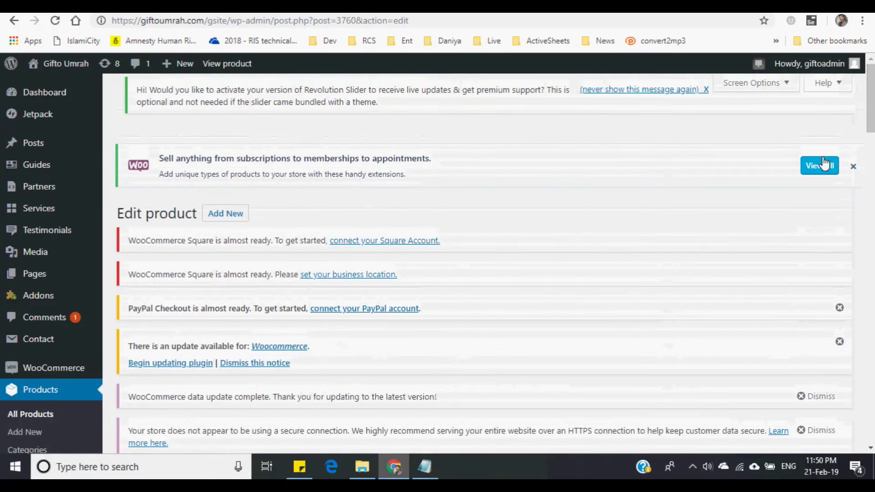
scroll(762, 258, "down", 6)
scroll(763, 259, "down", 5)
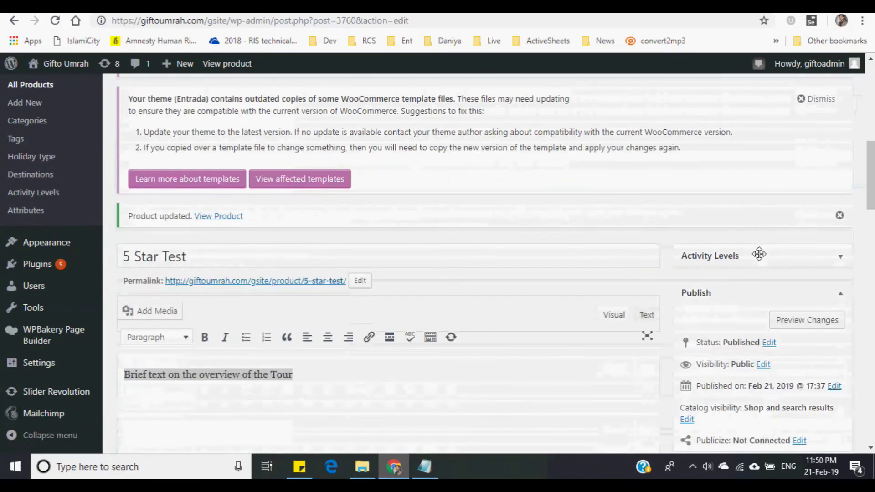
left_click(809, 353)
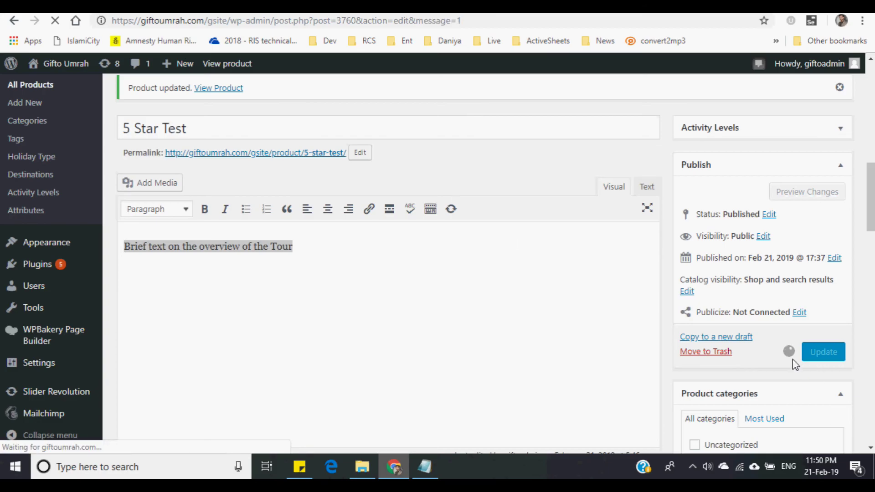
left_click(524, 5)
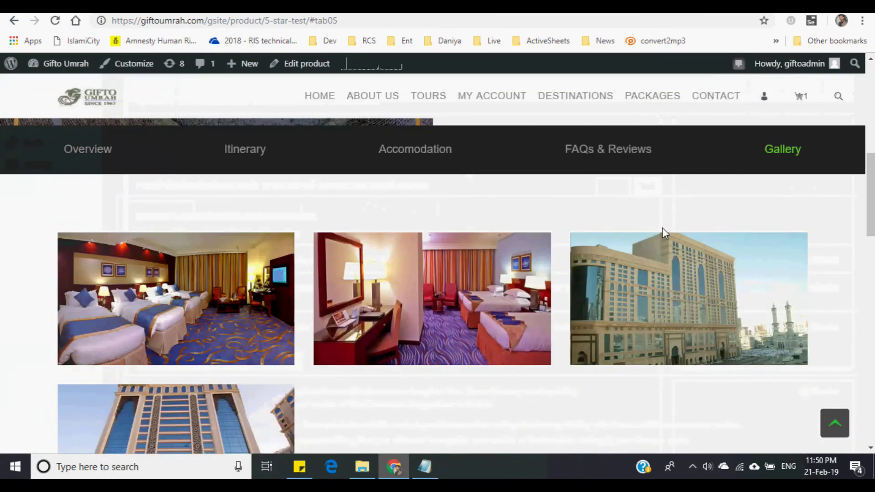
left_click(365, 23)
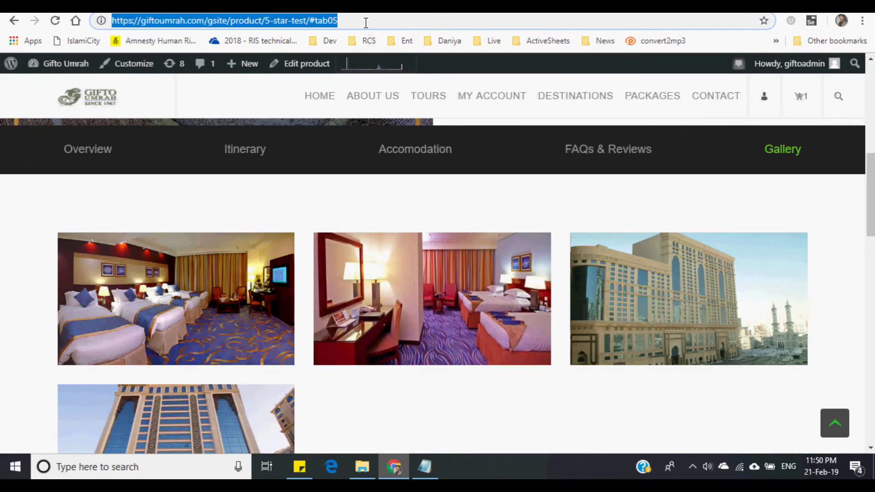
key("Return")
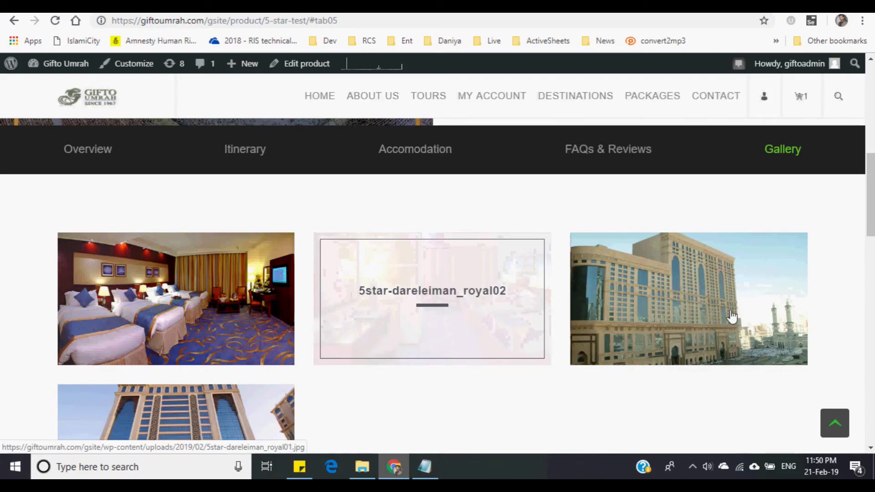
scroll(728, 312, "down", 1)
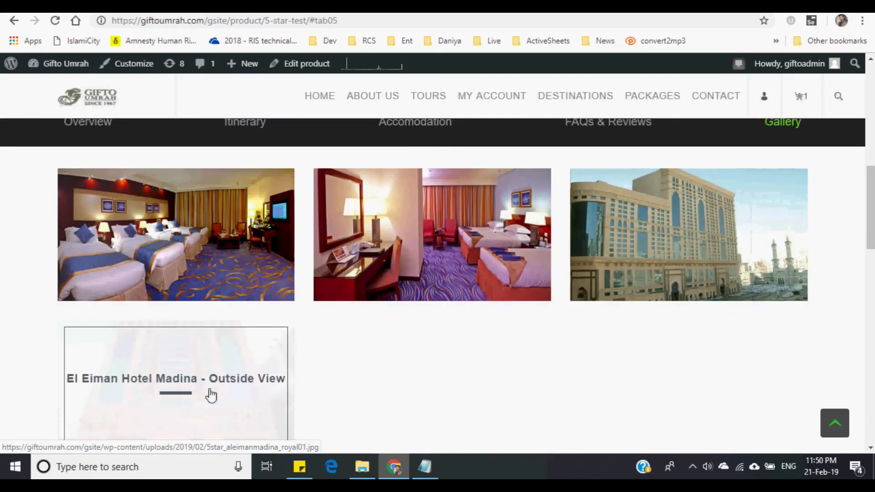
scroll(211, 391, "down", 1)
left_click(215, 363)
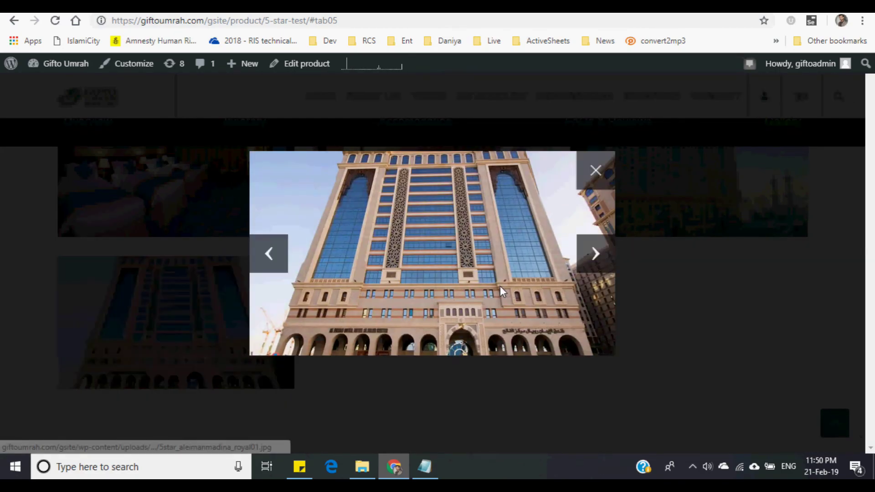
left_click(595, 173)
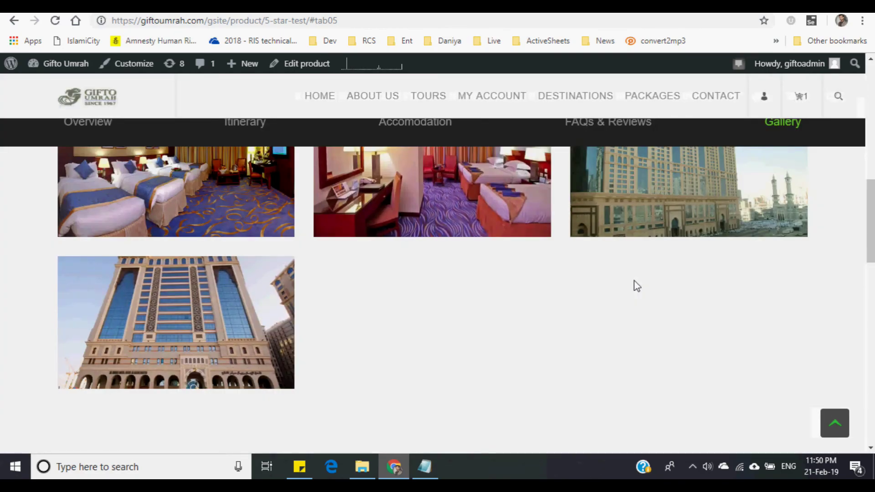
scroll(636, 286, "down", 1)
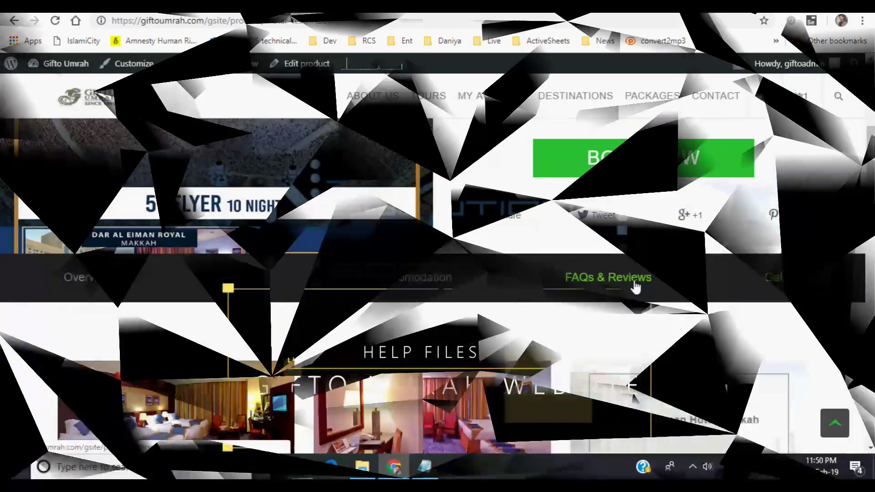